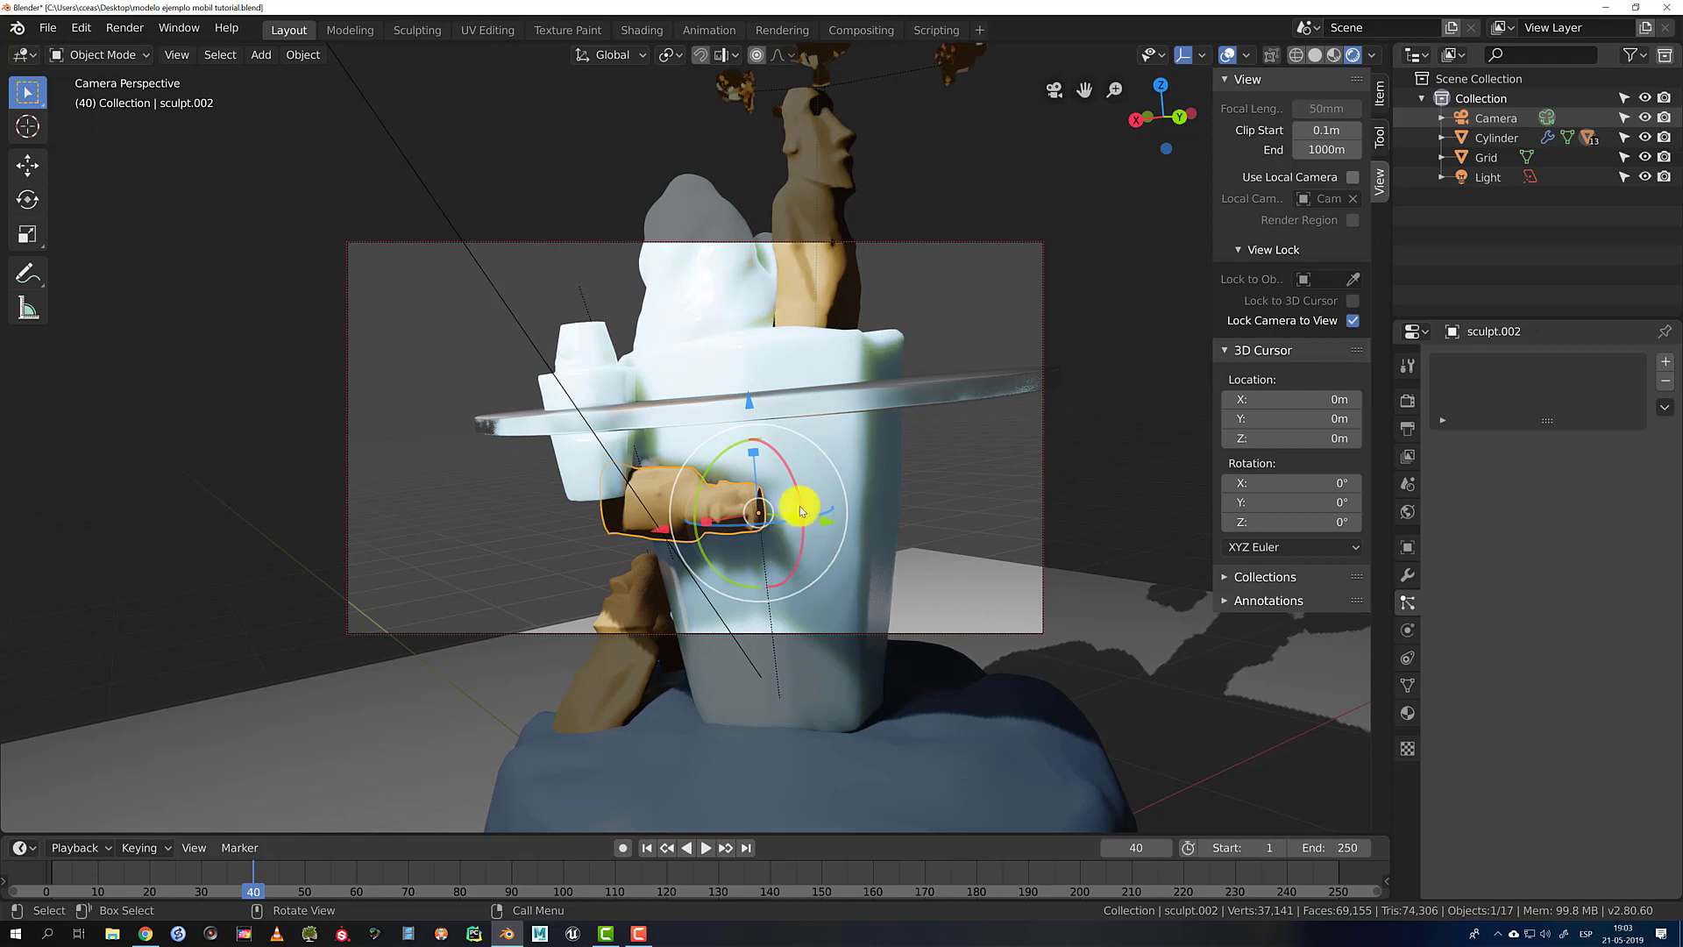
Try the viewport's object gizmo display options by toggling the Rotate and Move gizmos off and back on
click(1197, 55)
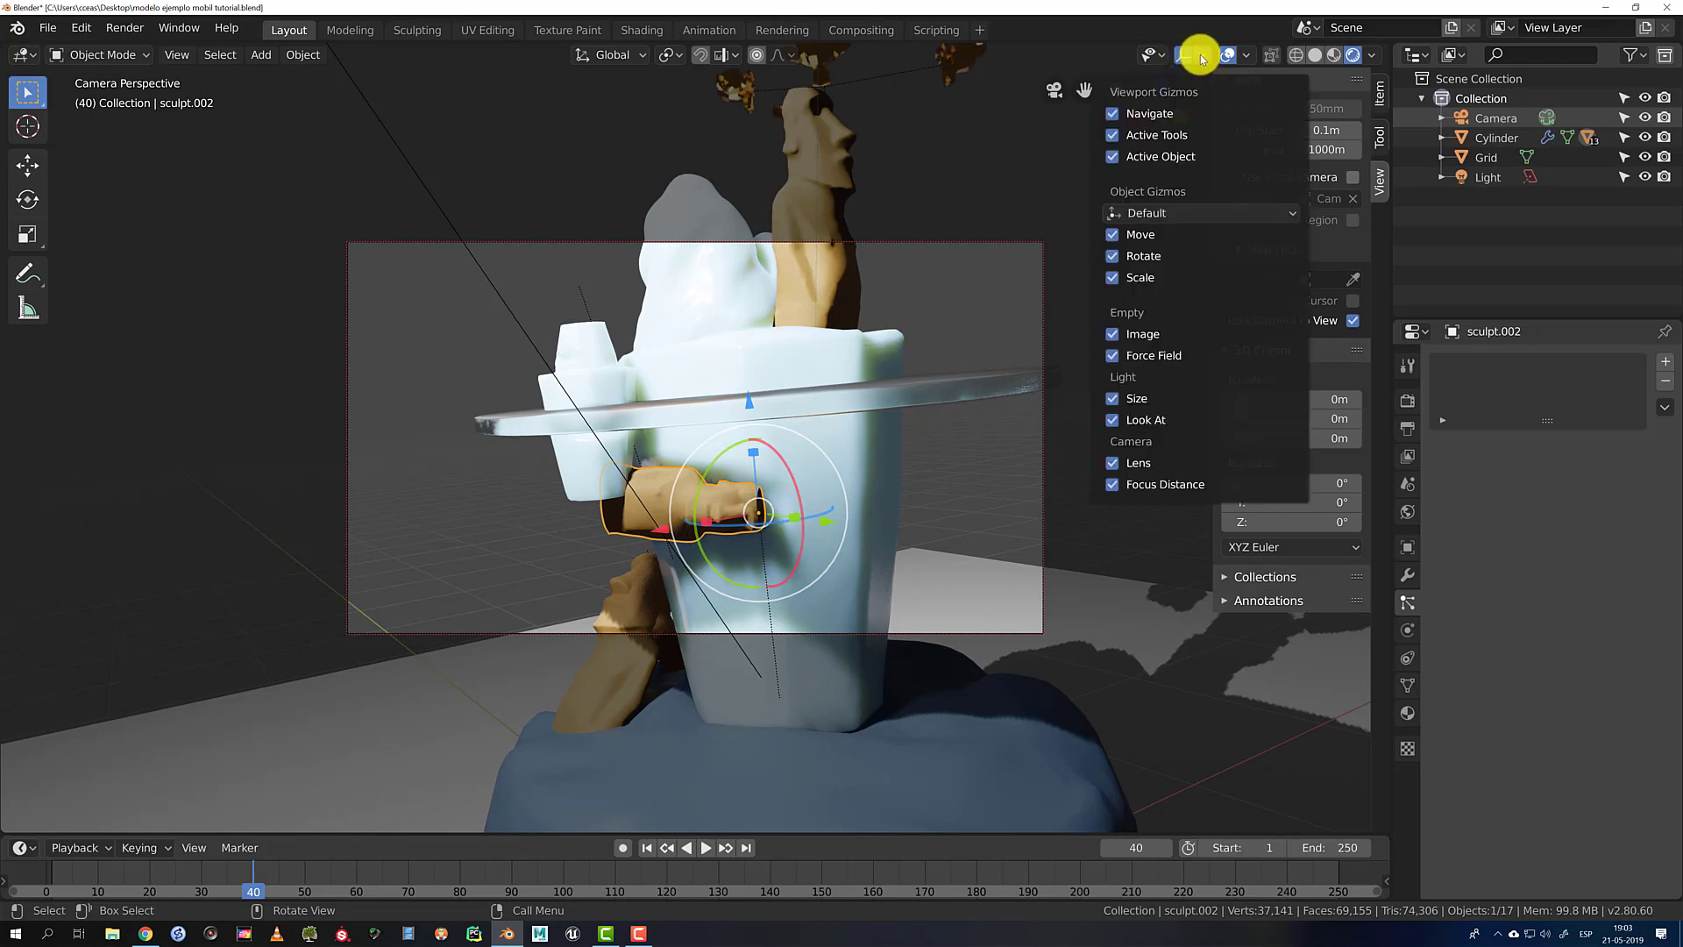
click(1112, 256)
click(1112, 256)
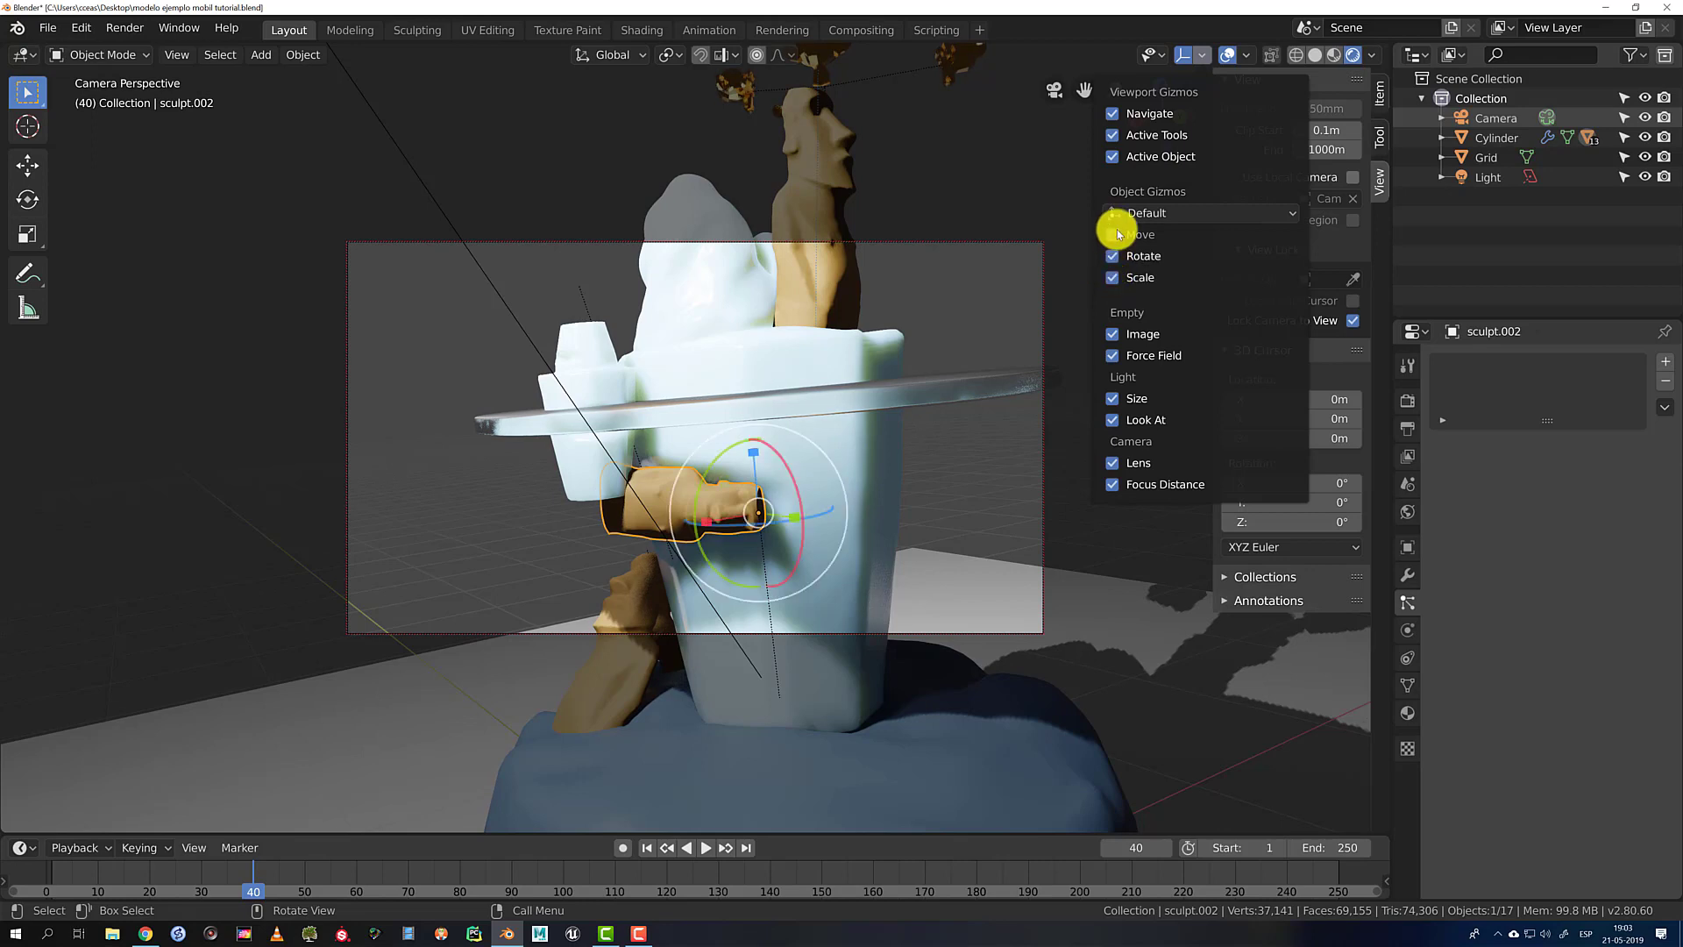
click(1180, 212)
click(1201, 208)
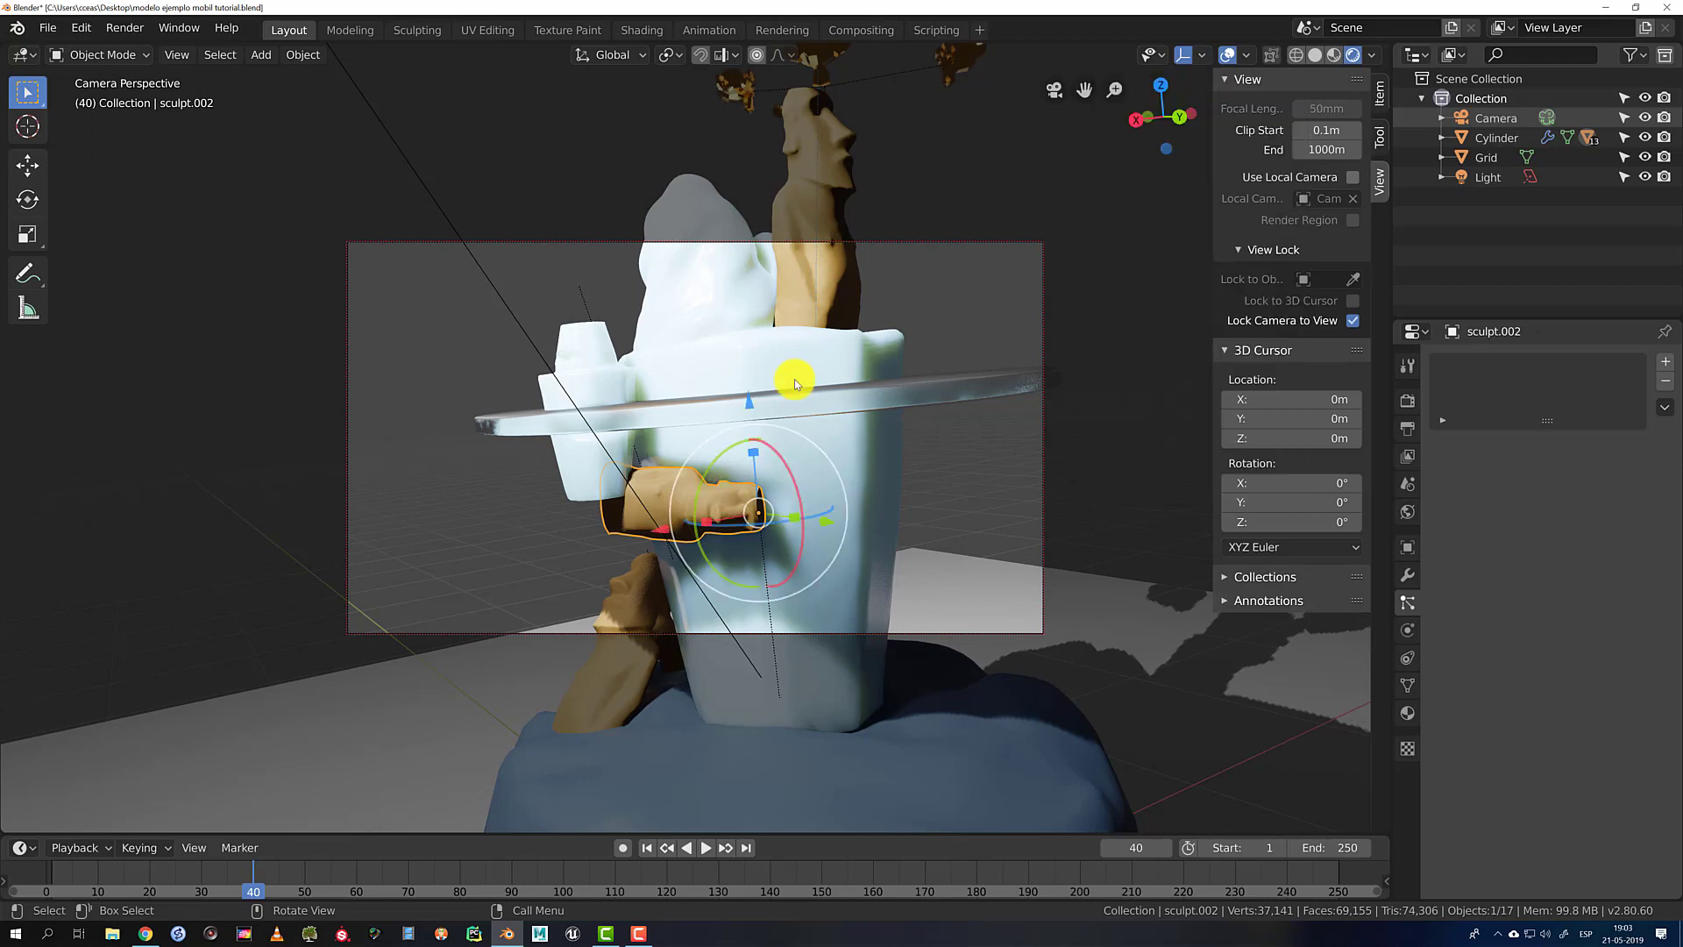
Select the tall faceted cup and set its hielo material's subsurface color to pure red
scroll(771, 417, down, 2)
shift+middle_drag(771, 417, 811, 488)
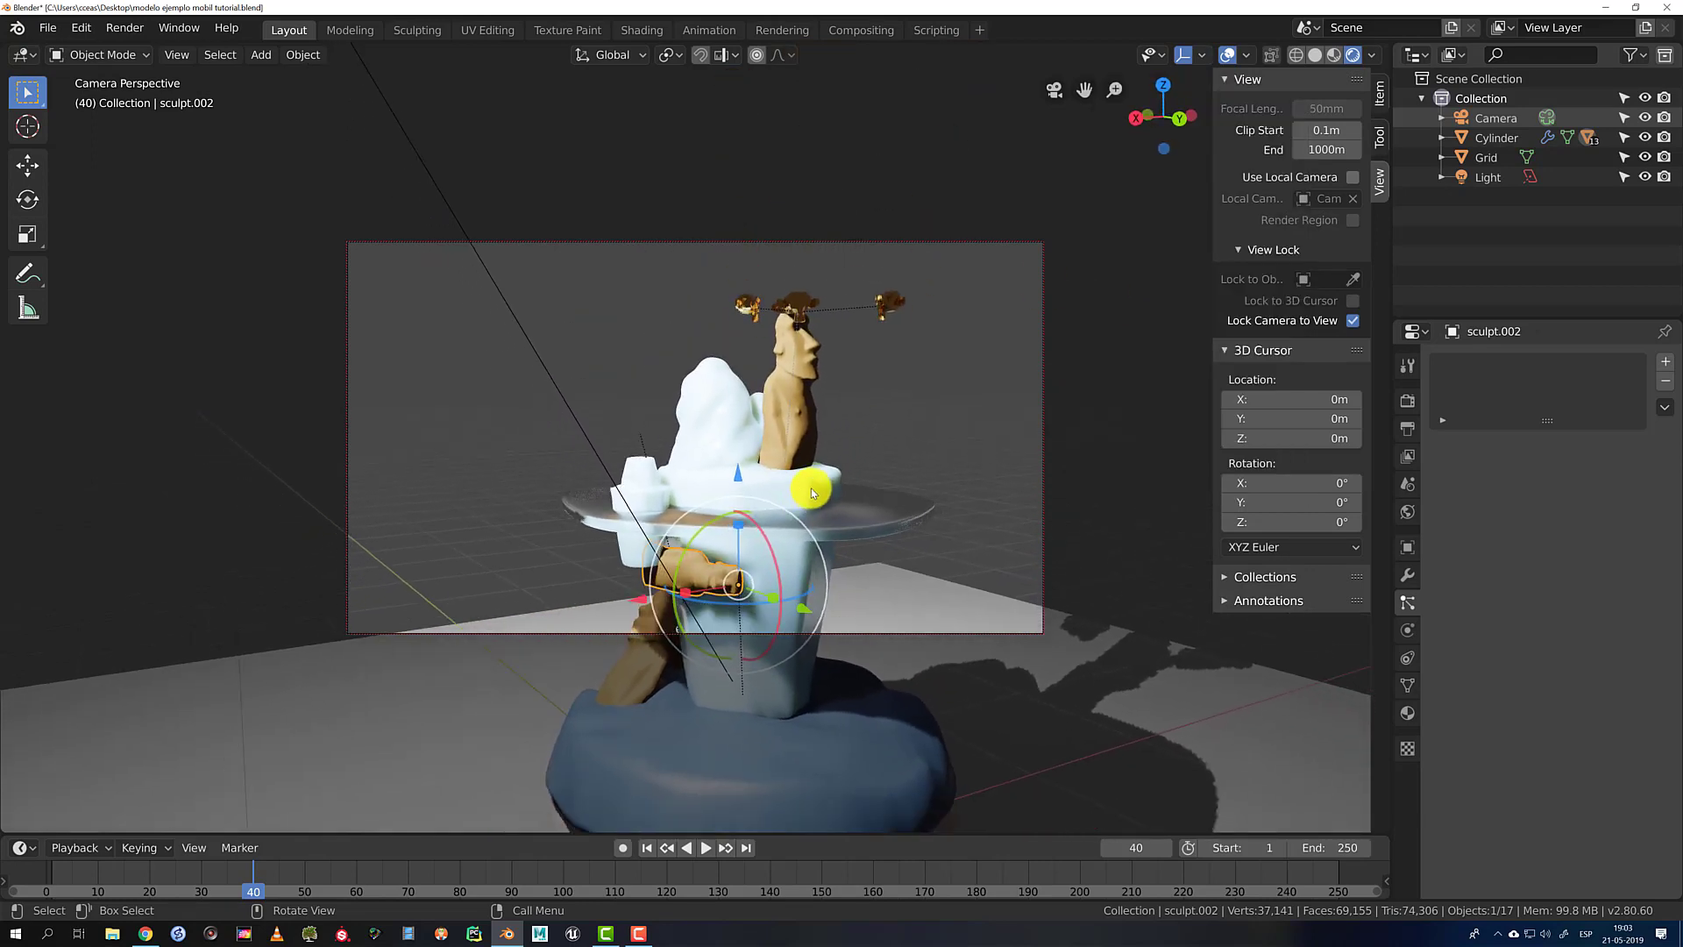
click(812, 492)
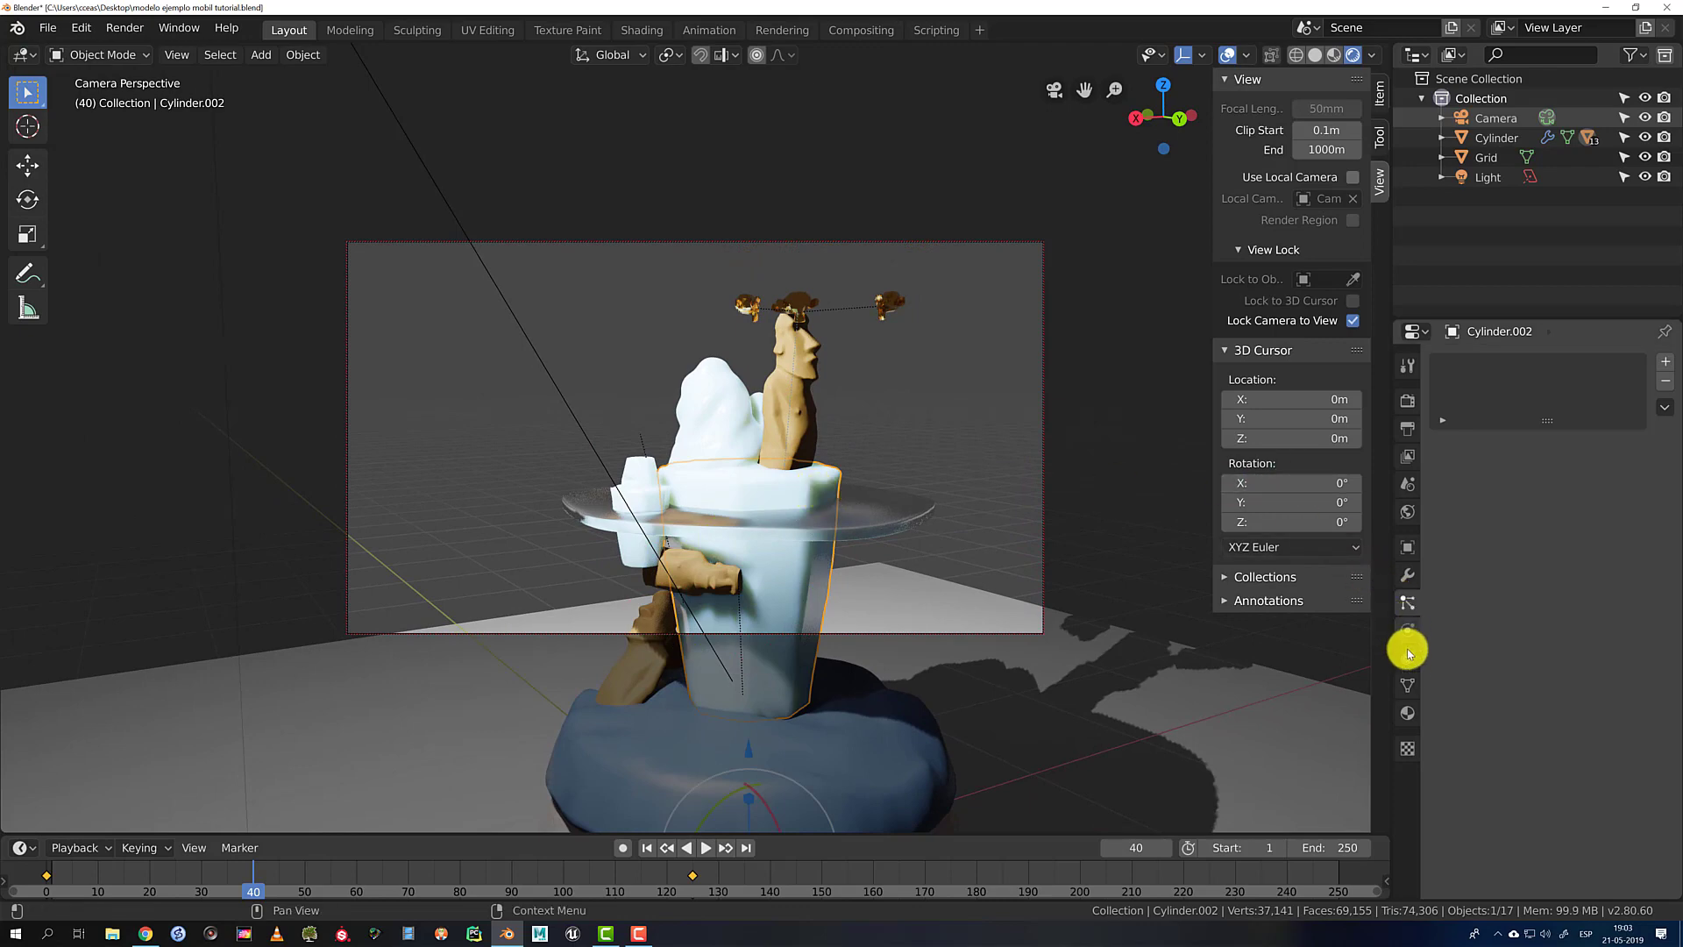
click(1405, 713)
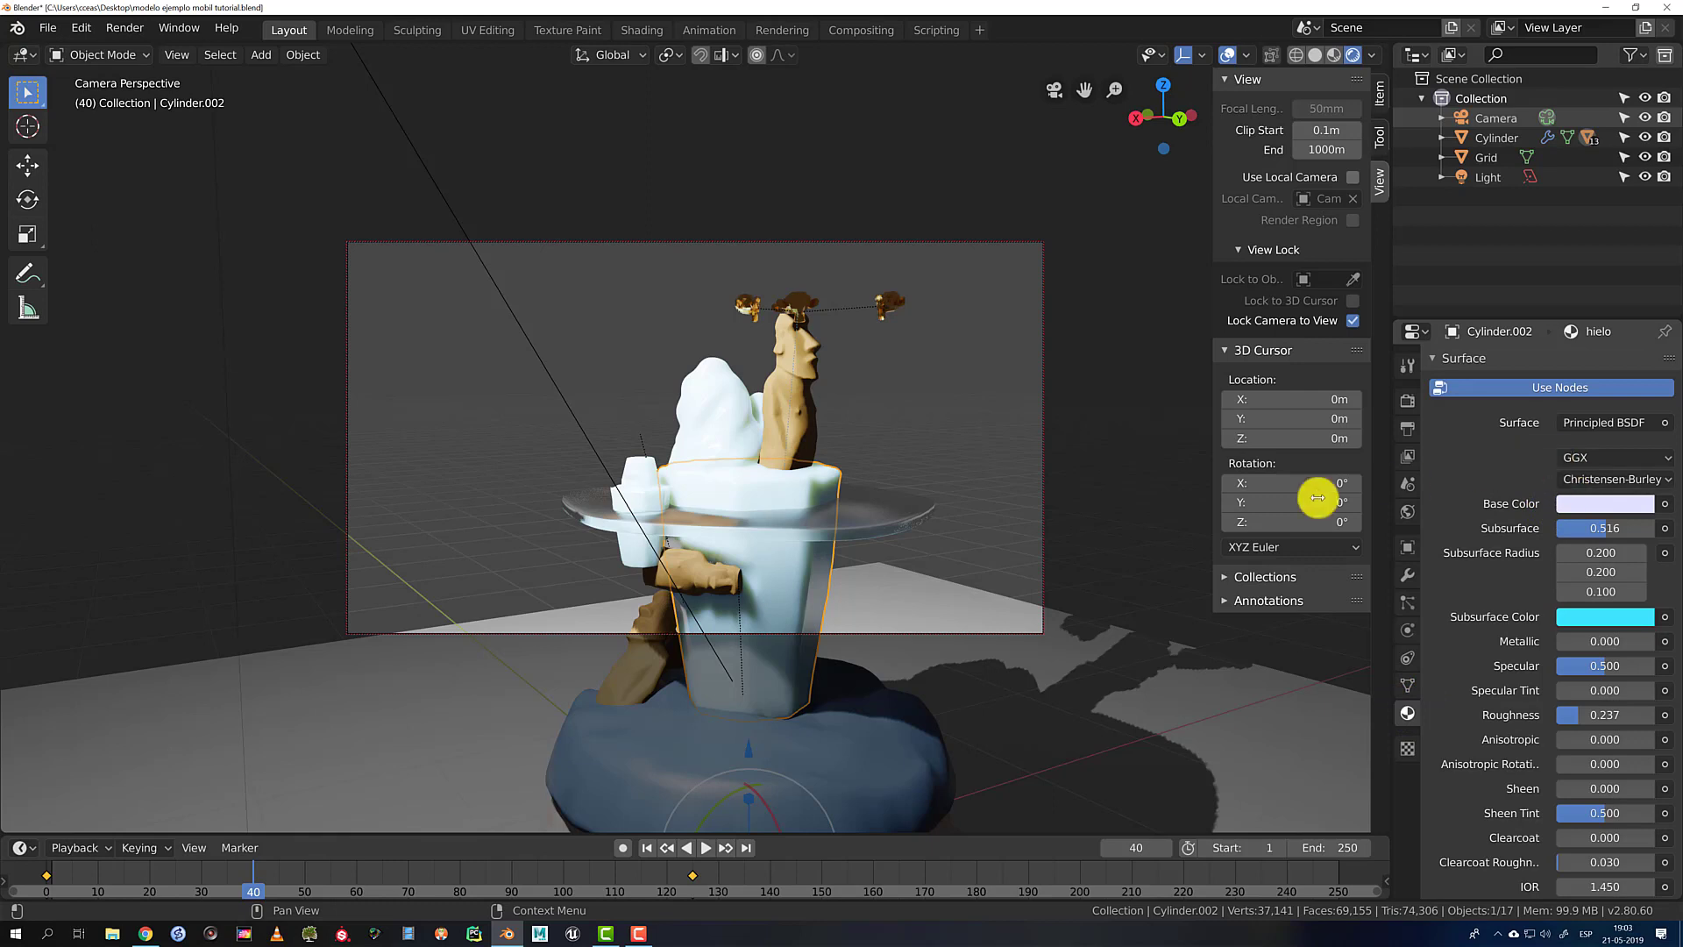
click(1609, 620)
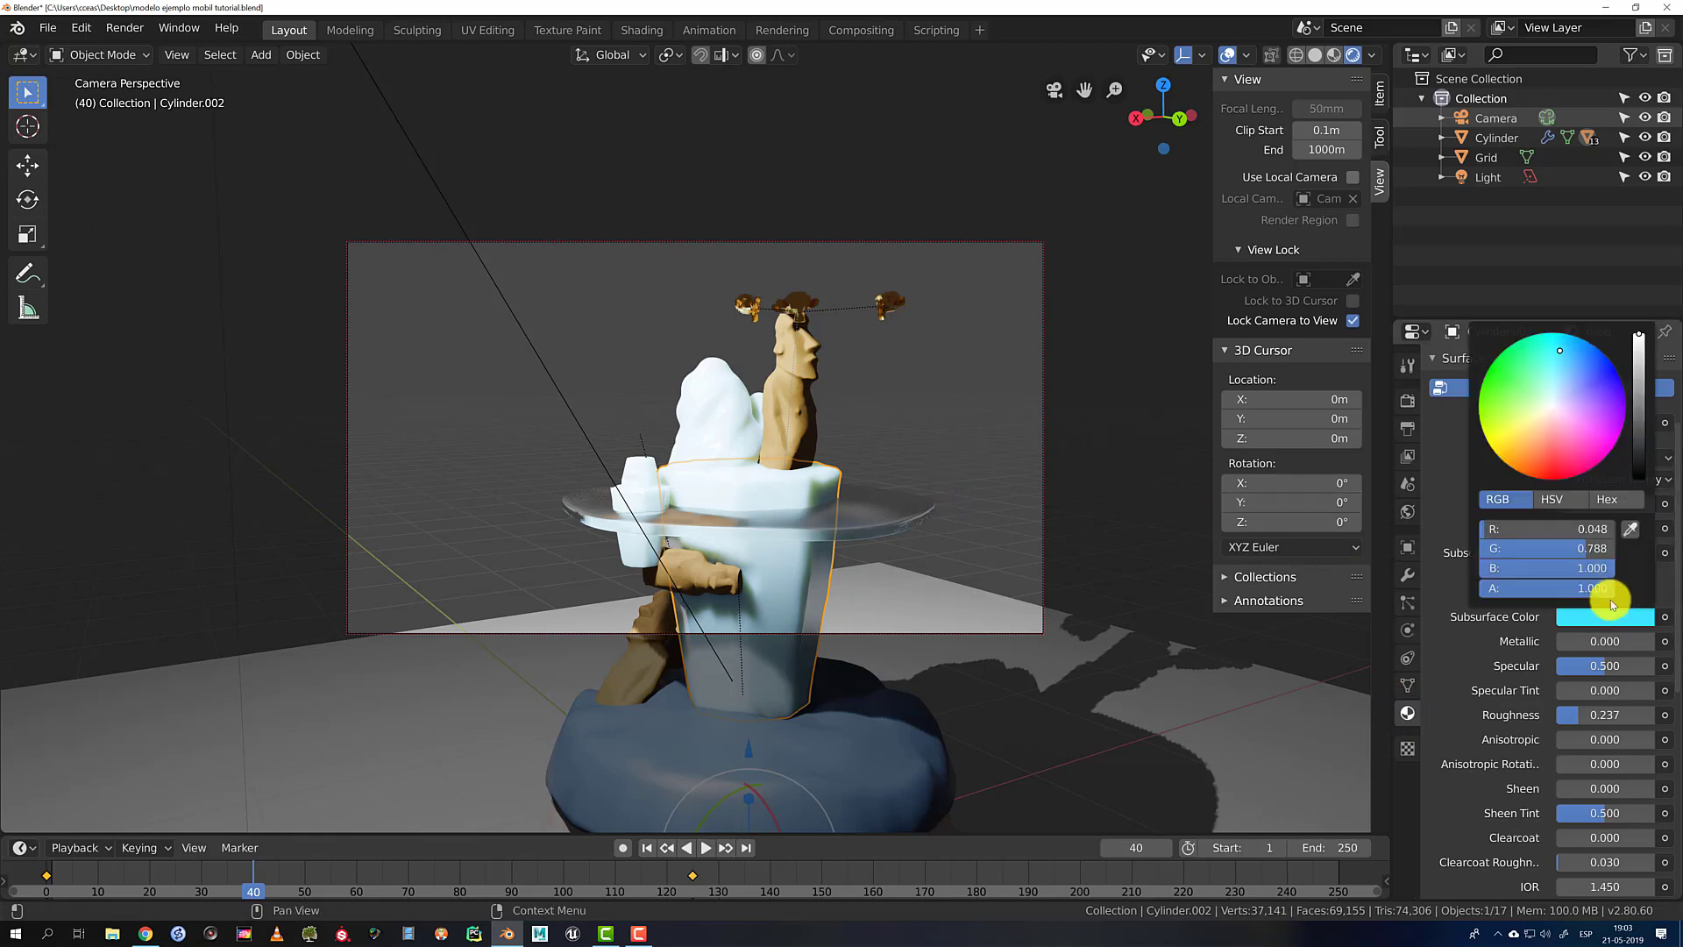
drag(1564, 446, 1543, 477)
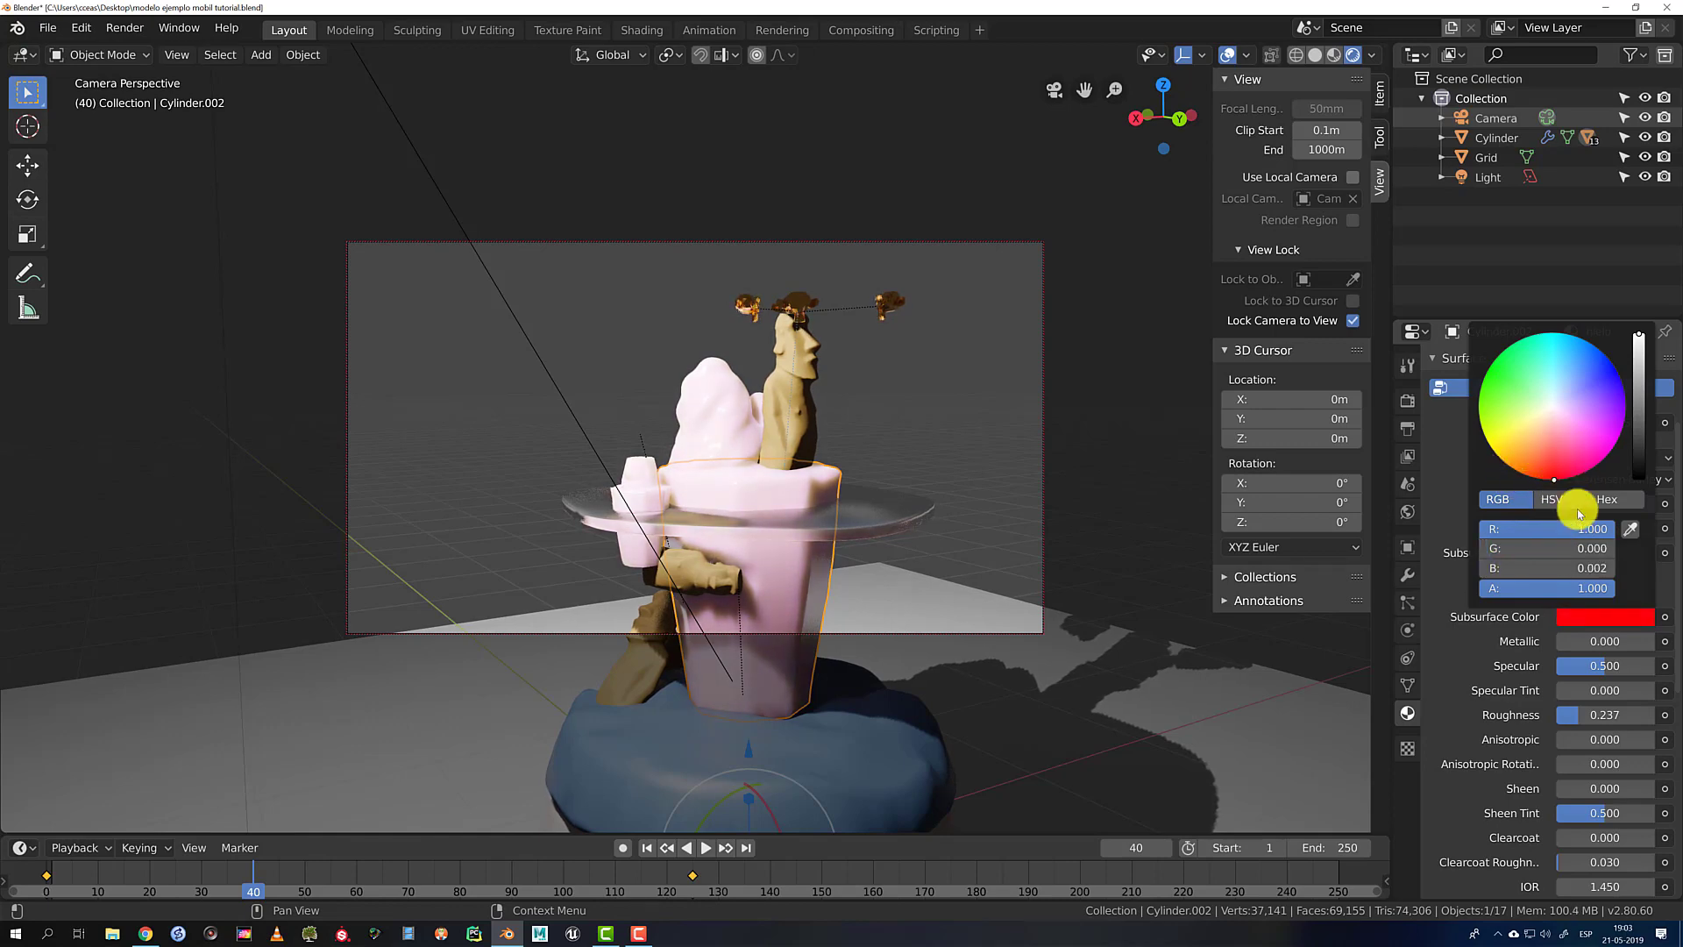
Set the hielo material's base color to a golden yellow of about R 0.723, G 0.554, B 0.087
click(1605, 503)
drag(1547, 300, 1524, 328)
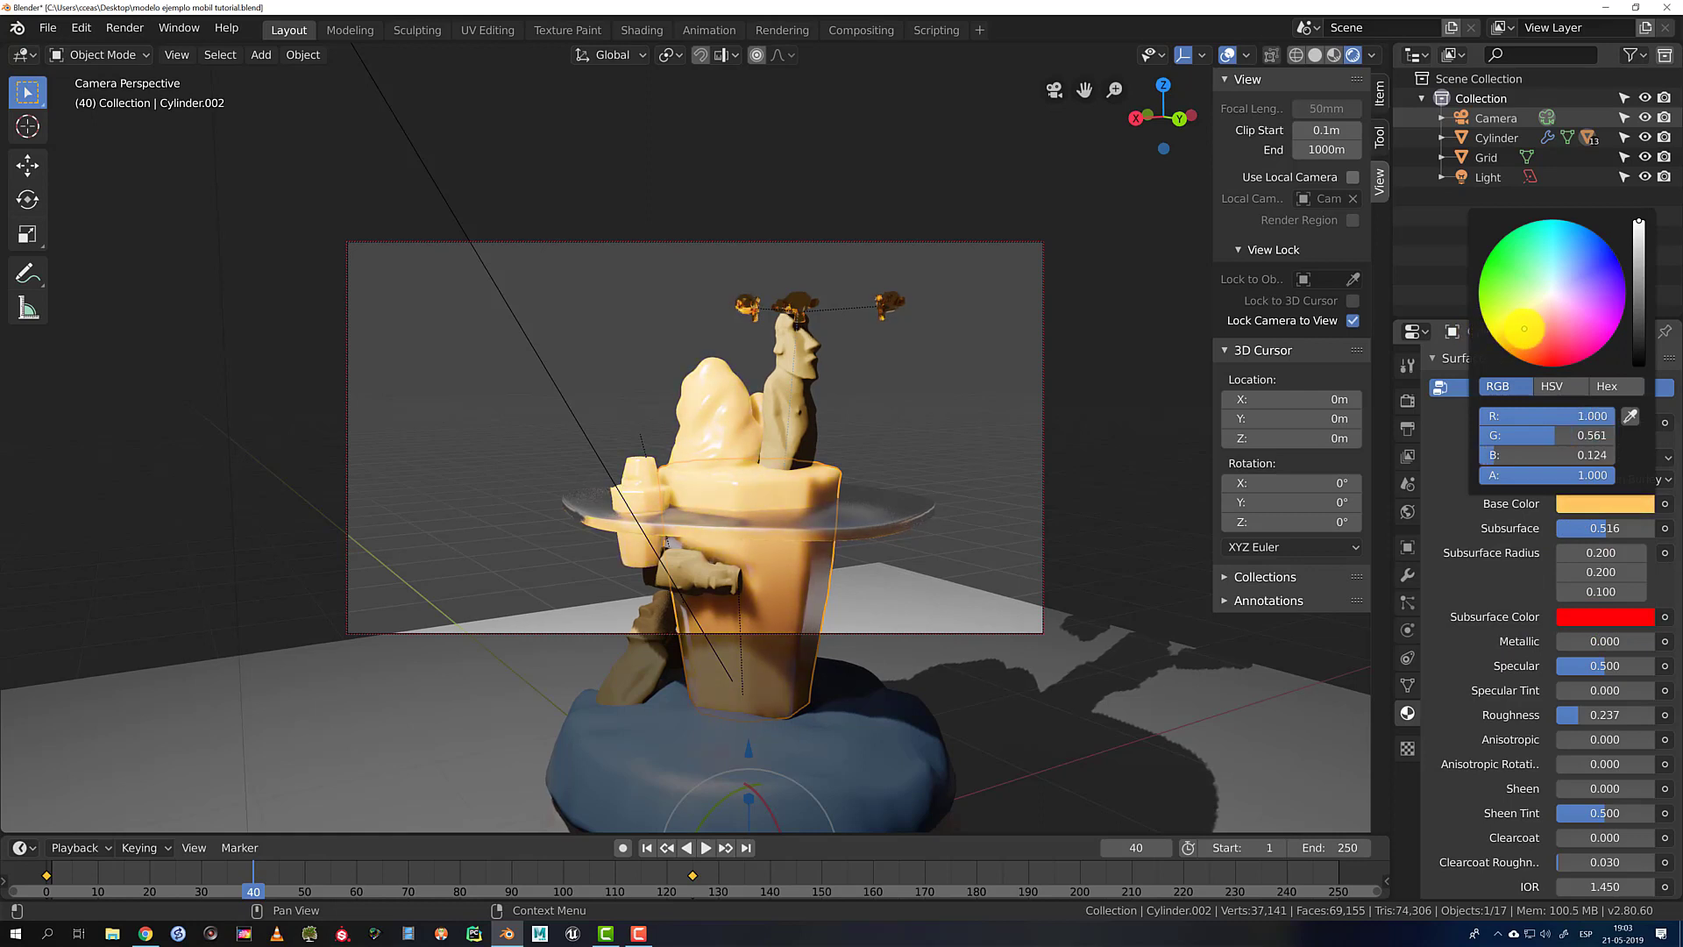
drag(1637, 281, 1638, 238)
click(1530, 306)
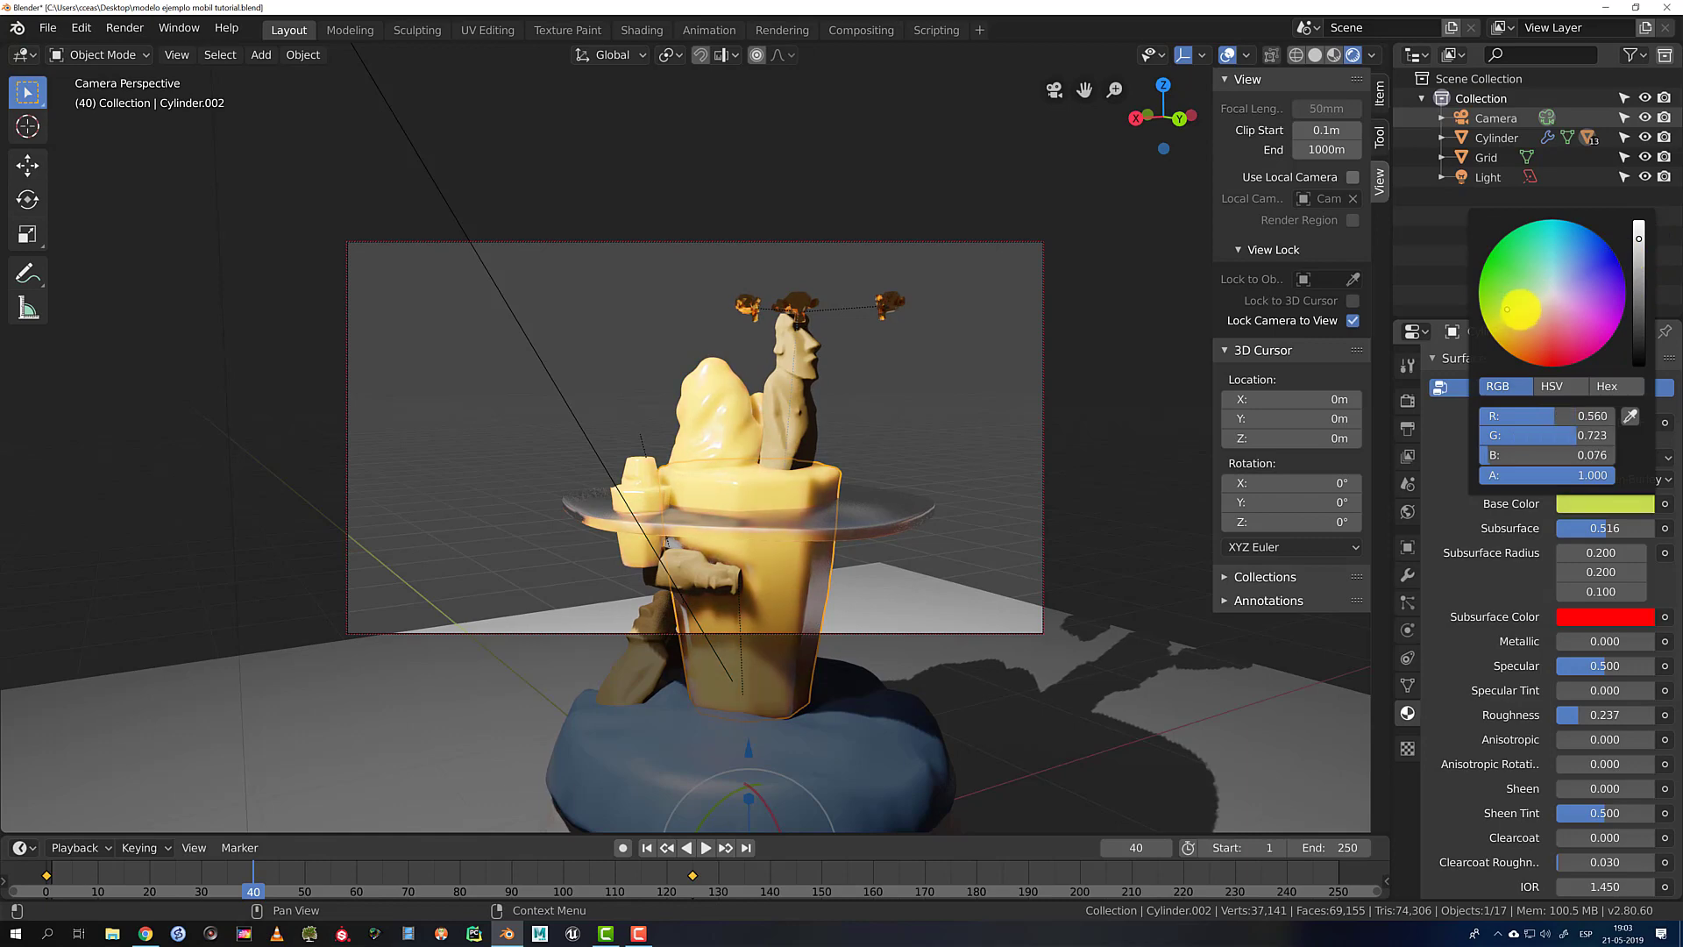
click(1595, 508)
click(1522, 332)
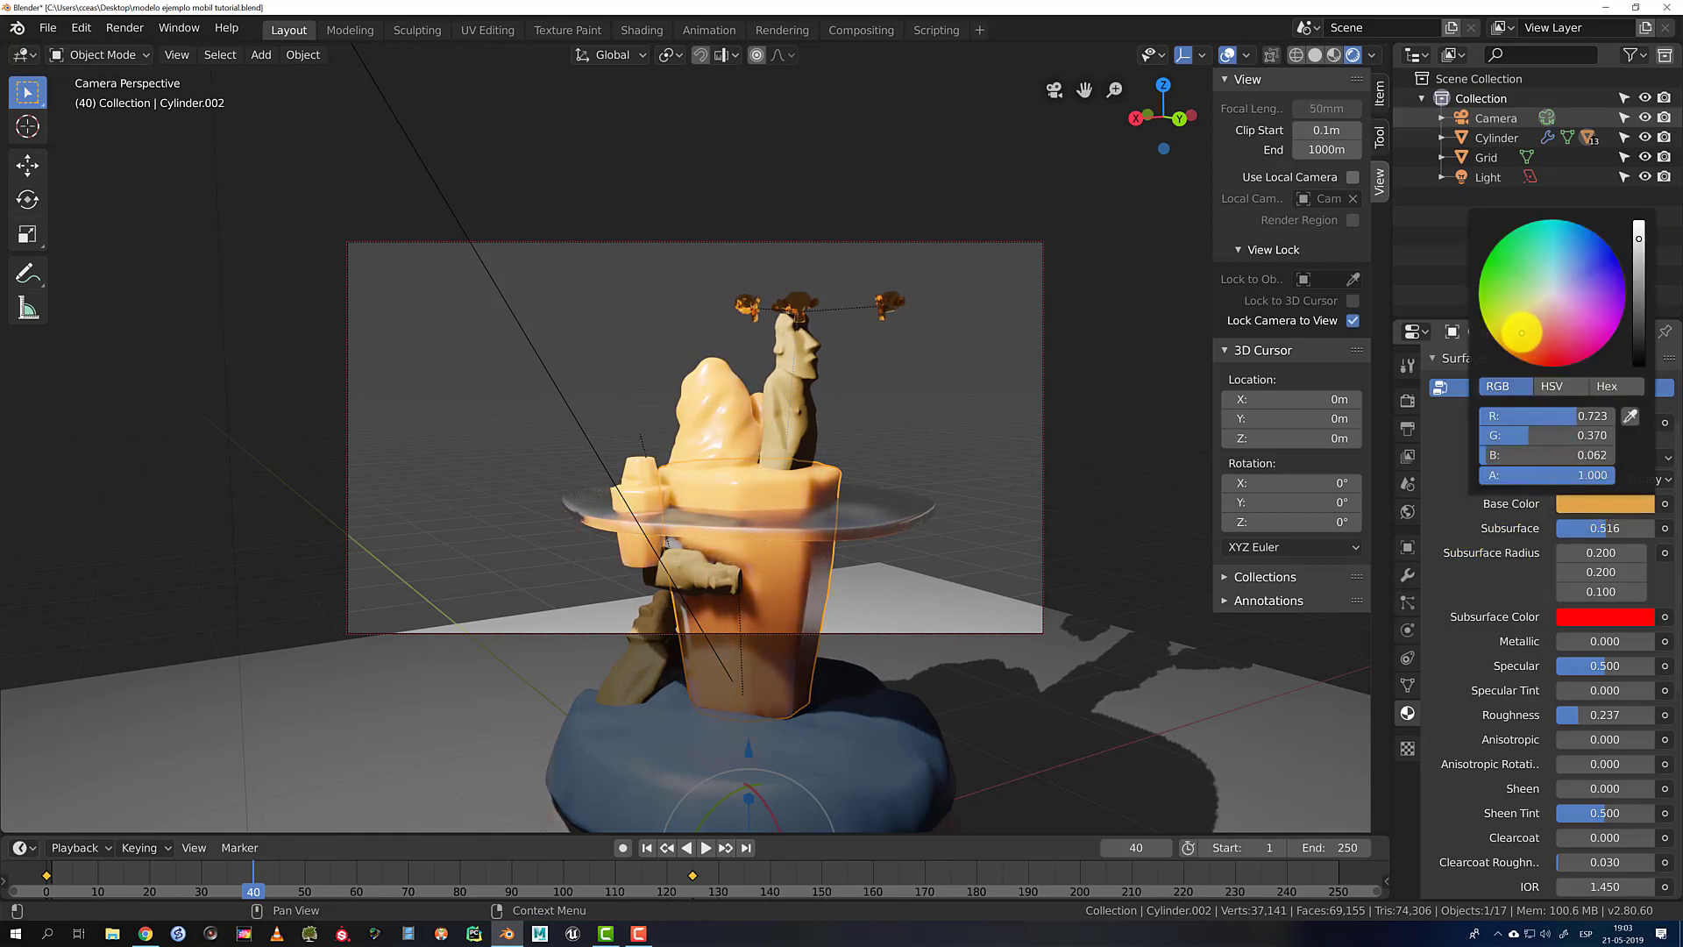
drag(1521, 332, 1517, 323)
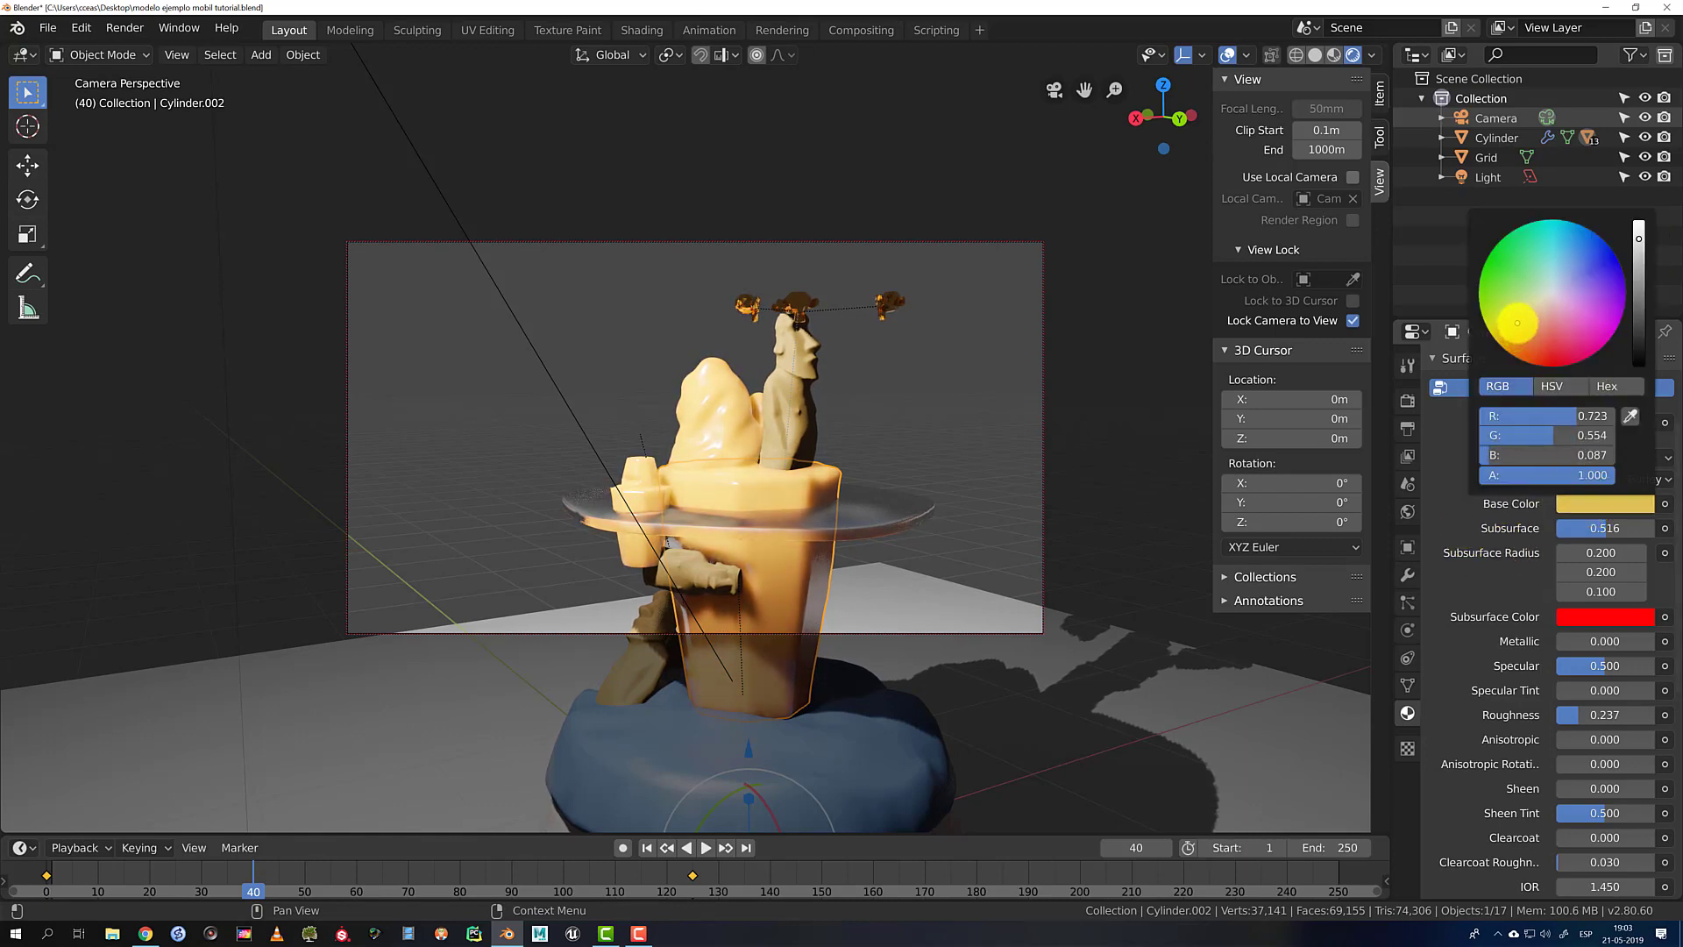
Change the hielo material's subsurface color to orange and check the model from its backlit side
click(1619, 622)
click(1544, 443)
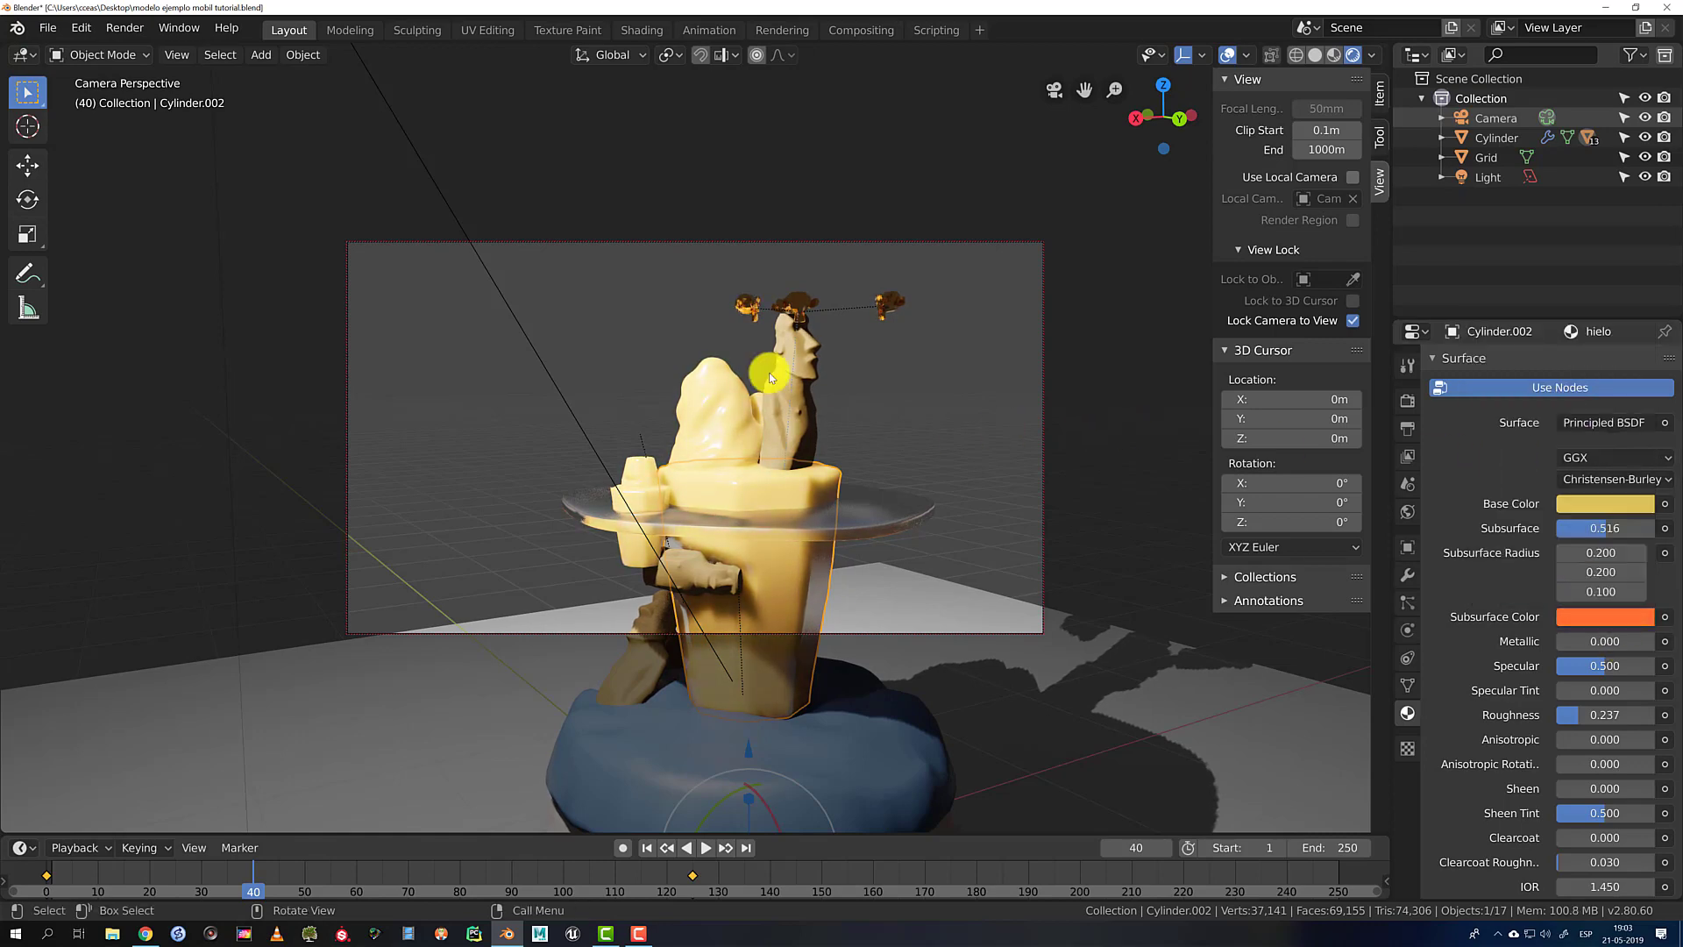
middle_drag(769, 364, 1580, 531)
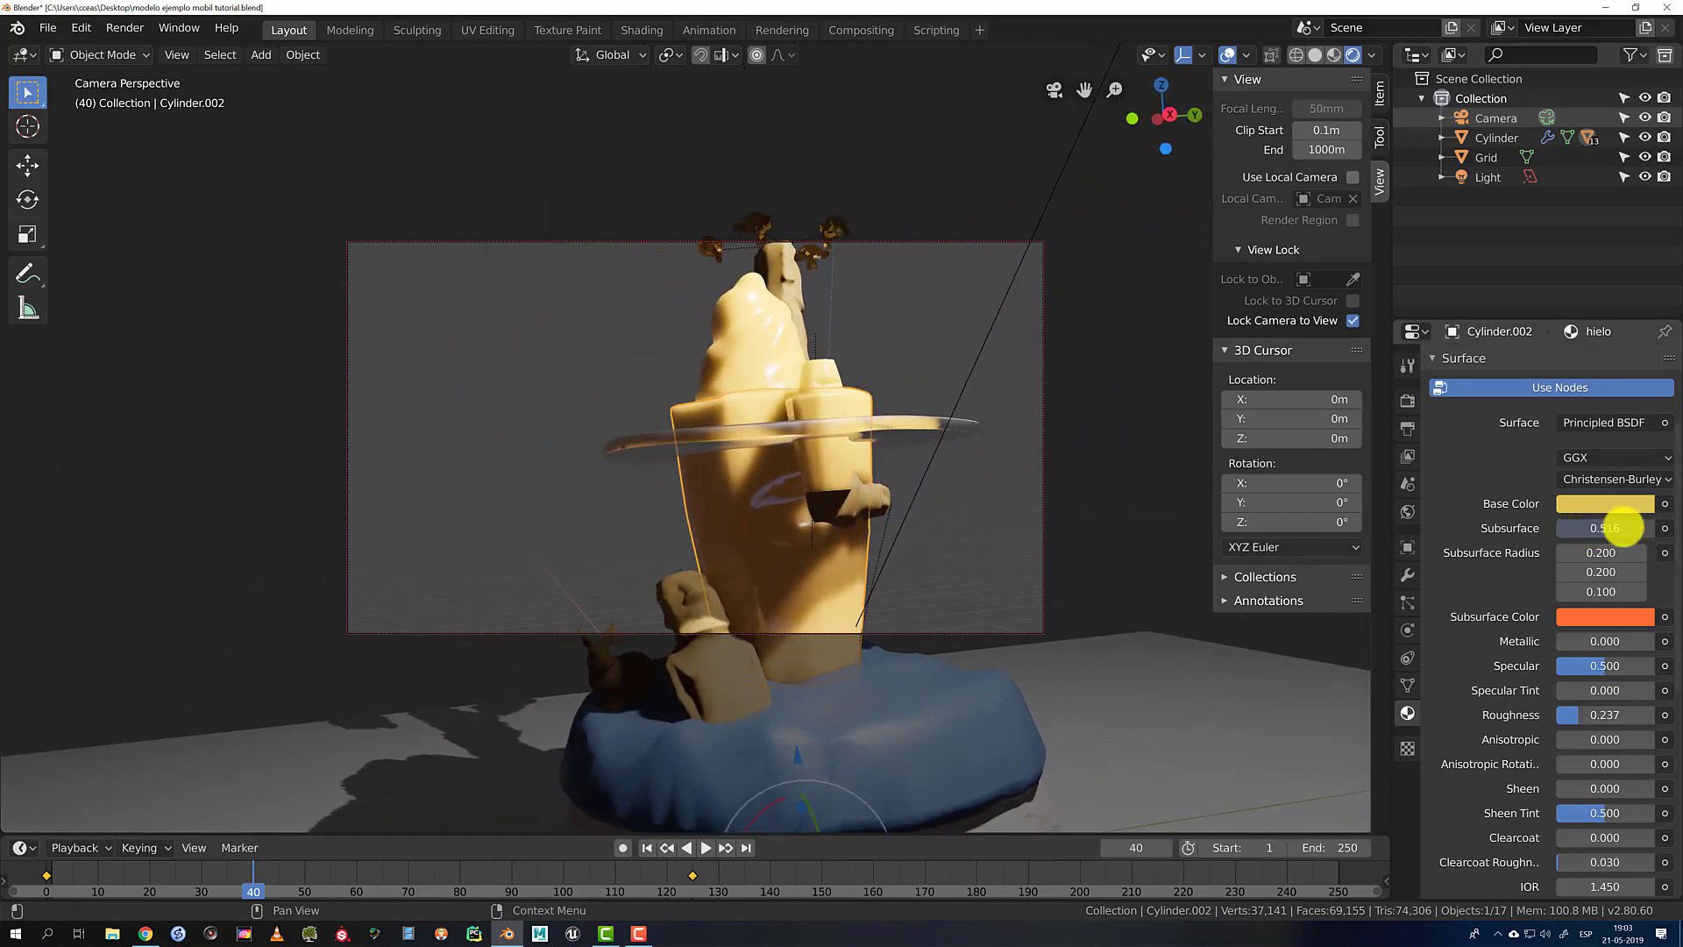
Set the hielo material's Subsurface to 0.933 and its first Subsurface Radius value to 0.400
drag(1622, 527, 28, 517)
drag(1653, 529, 1622, 564)
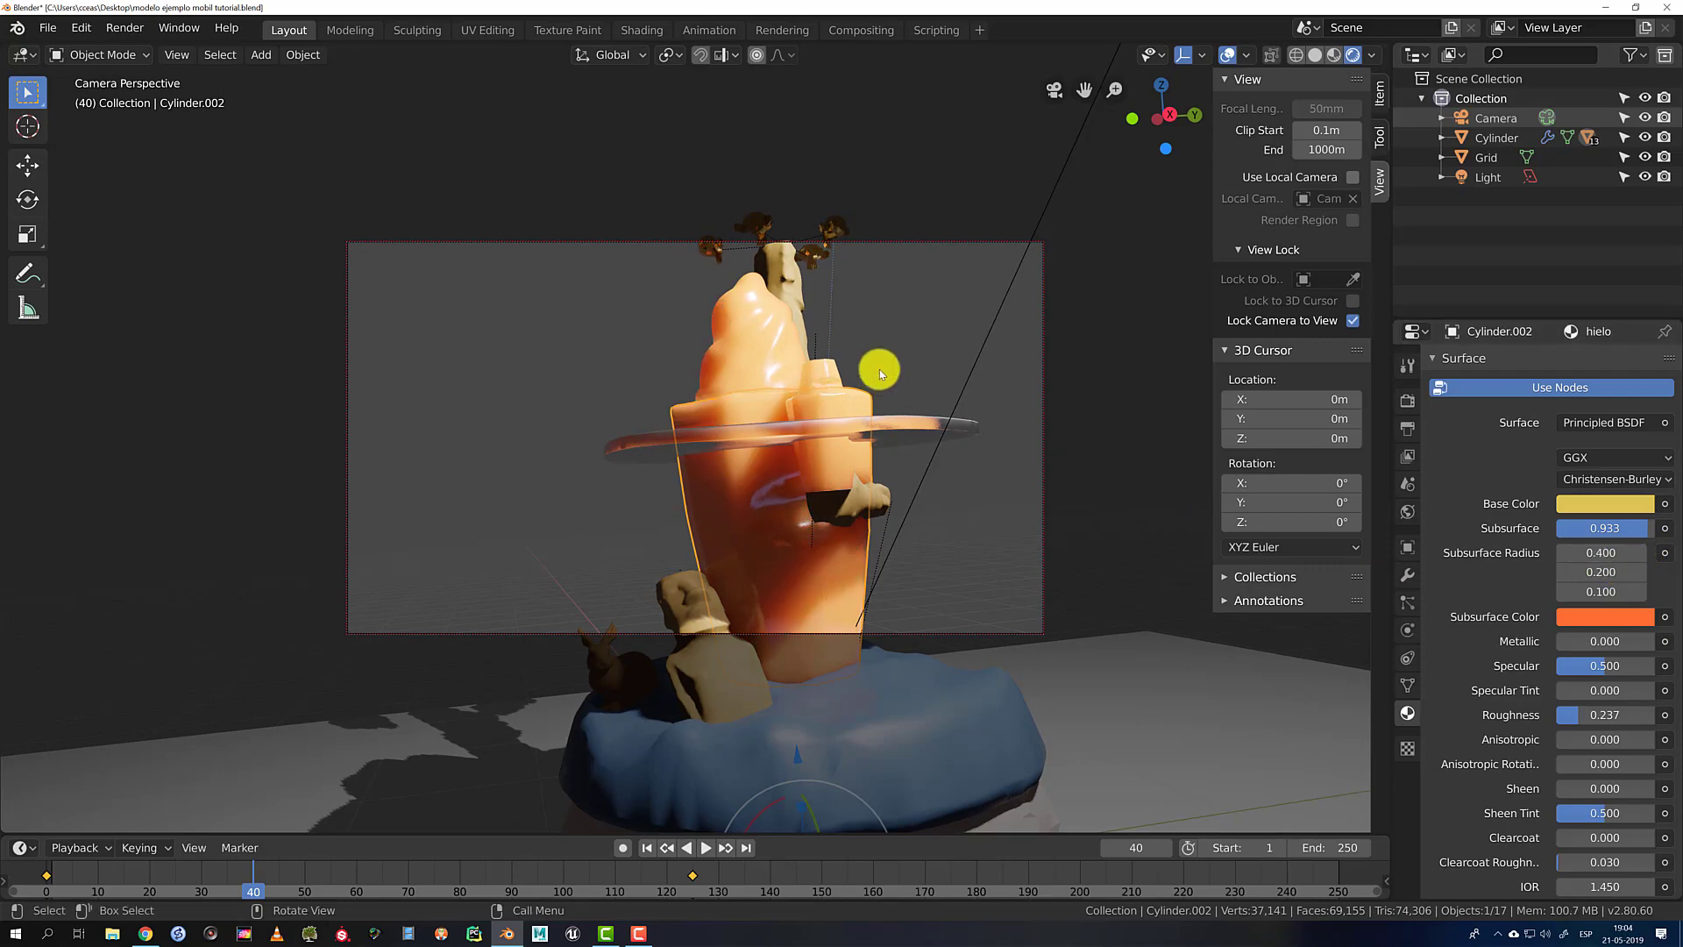
scroll(880, 361, up, 4)
middle_drag(880, 357, 908, 349)
click(908, 349)
scroll(908, 349, down, 8)
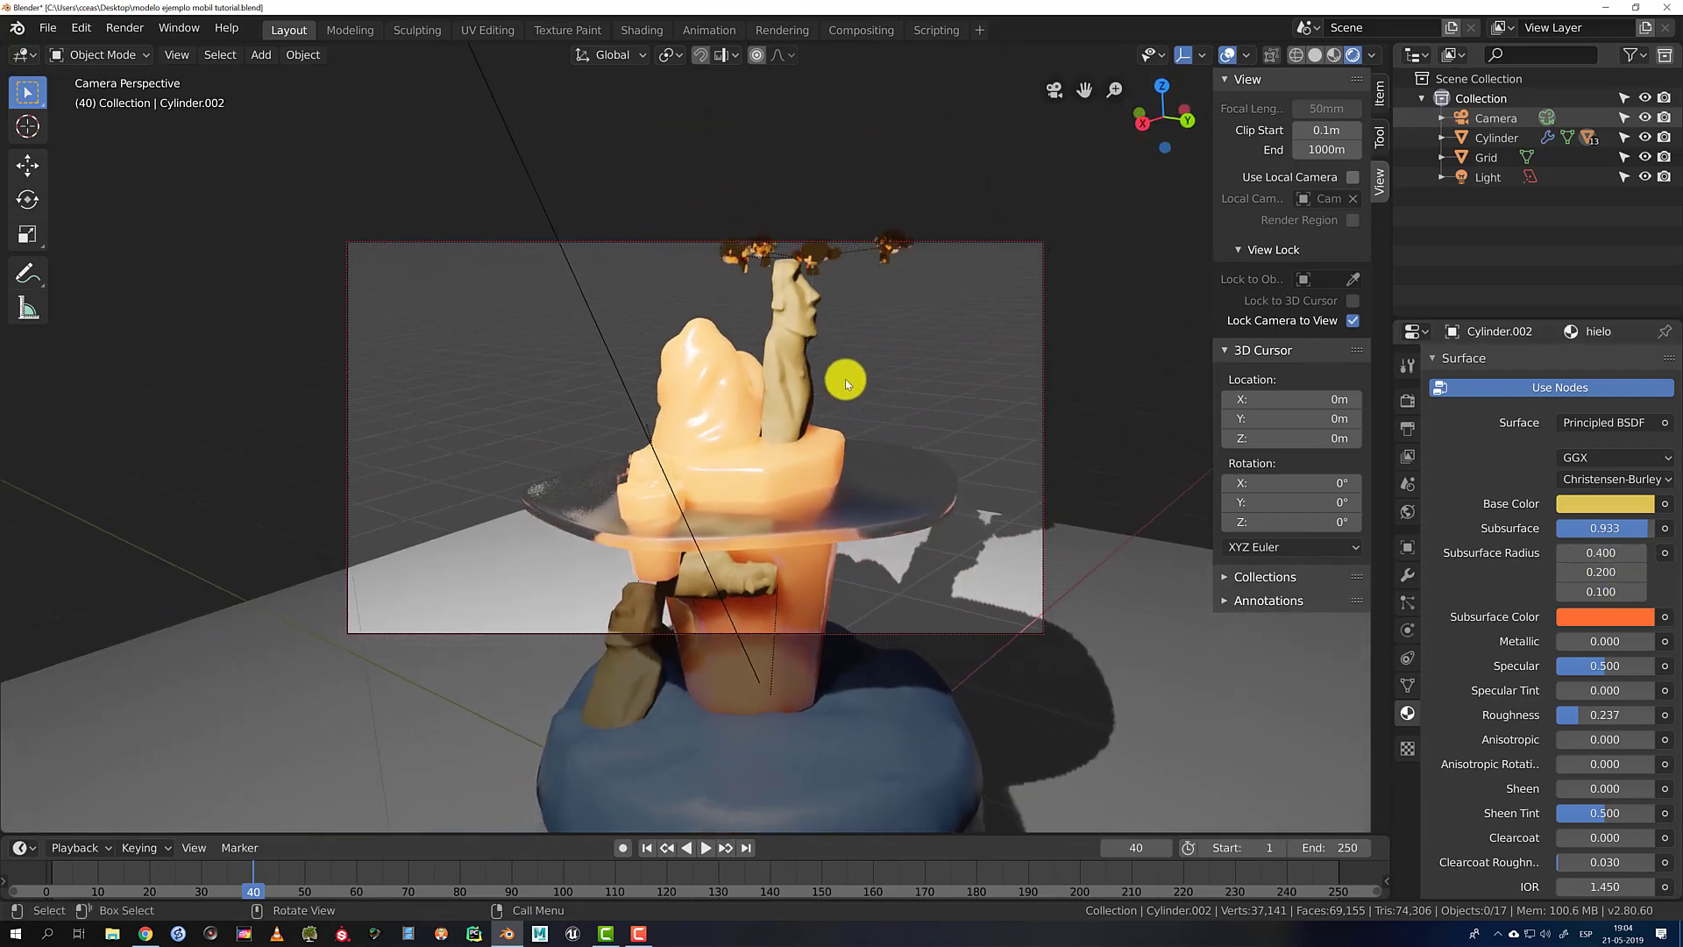
Change the hielo material's base color to a bright pale yellow
middle_drag(913, 466, 1385, 489)
click(1591, 507)
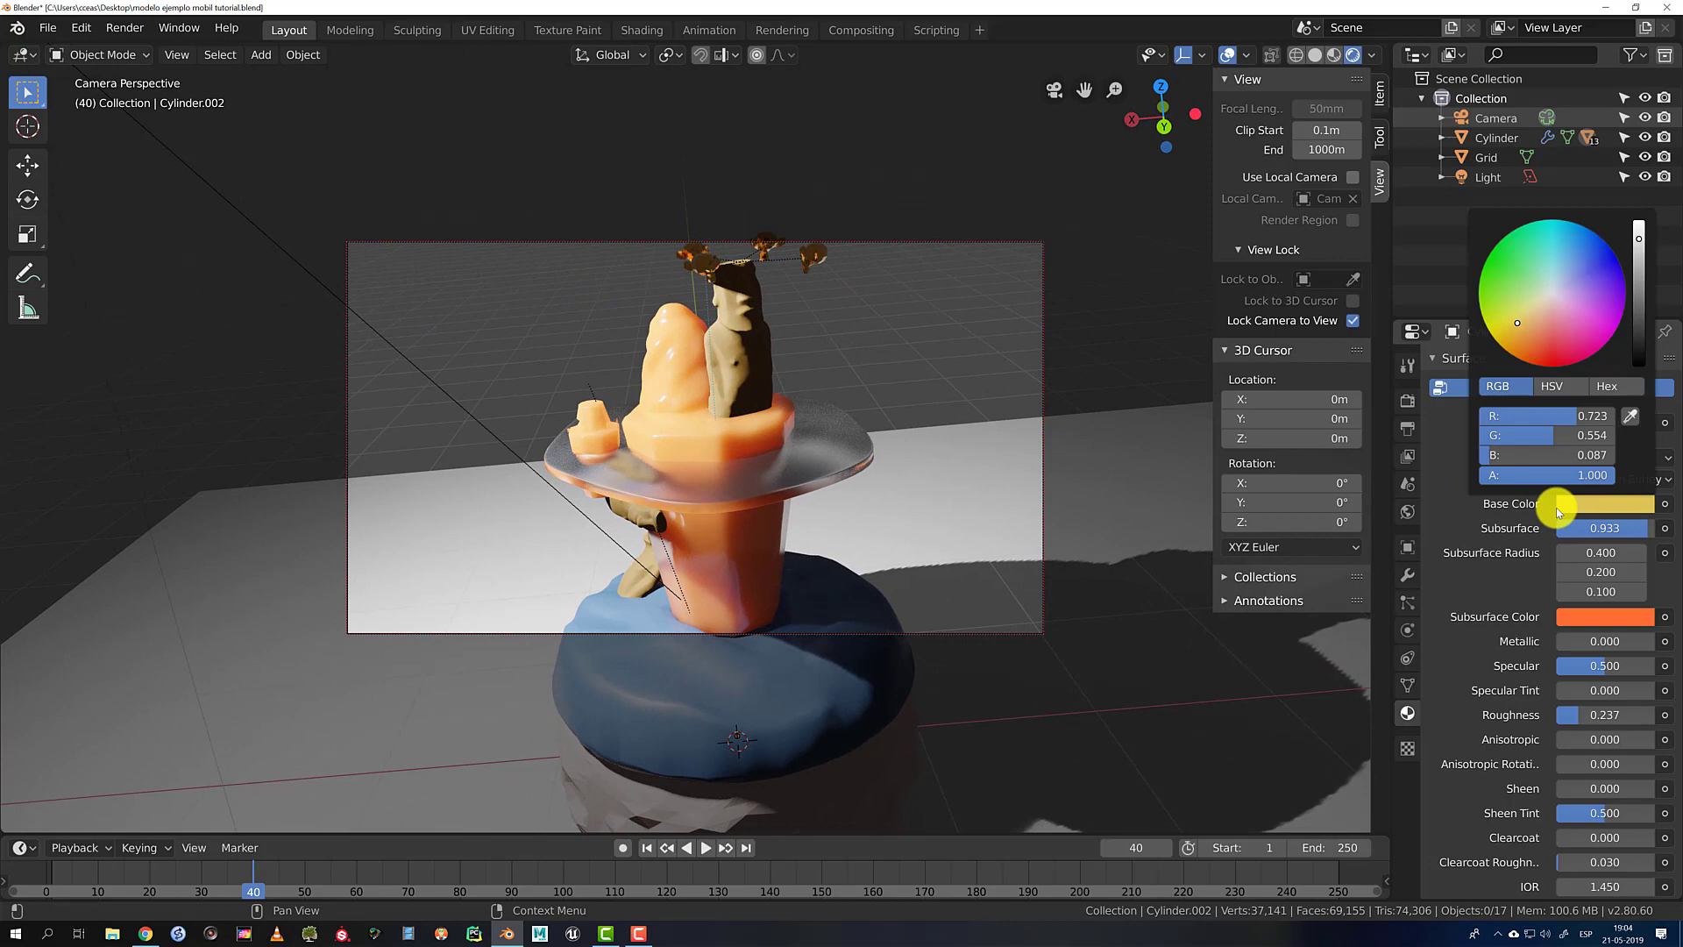
click(1537, 307)
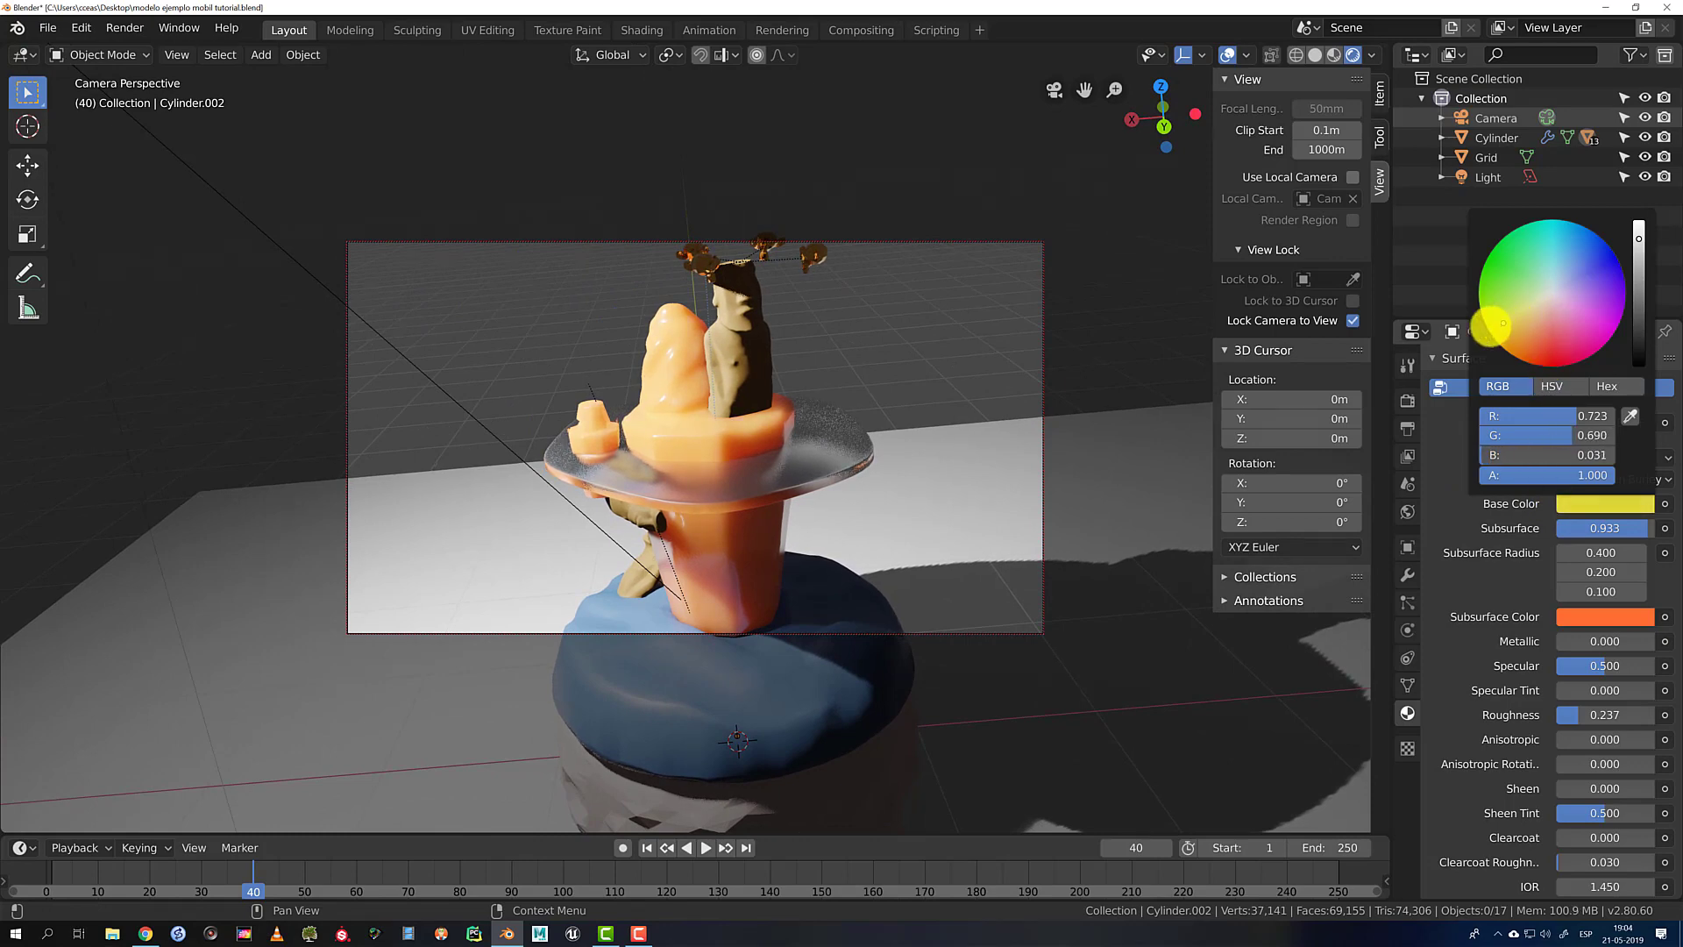
click(1638, 223)
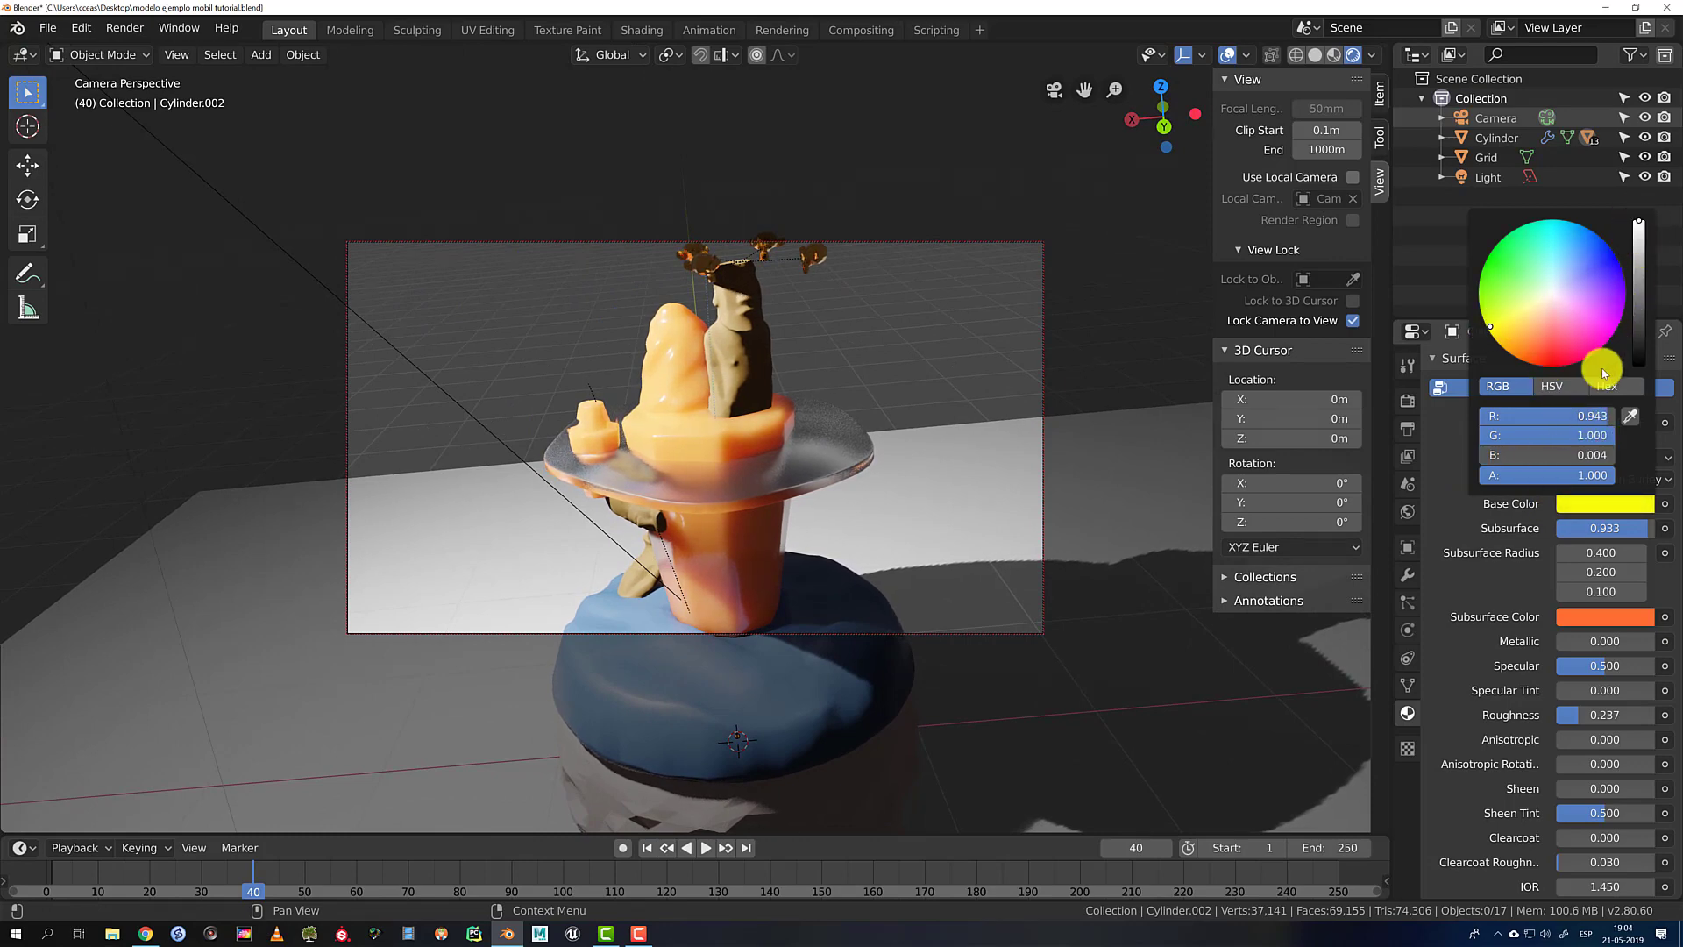
click(1597, 516)
click(1597, 513)
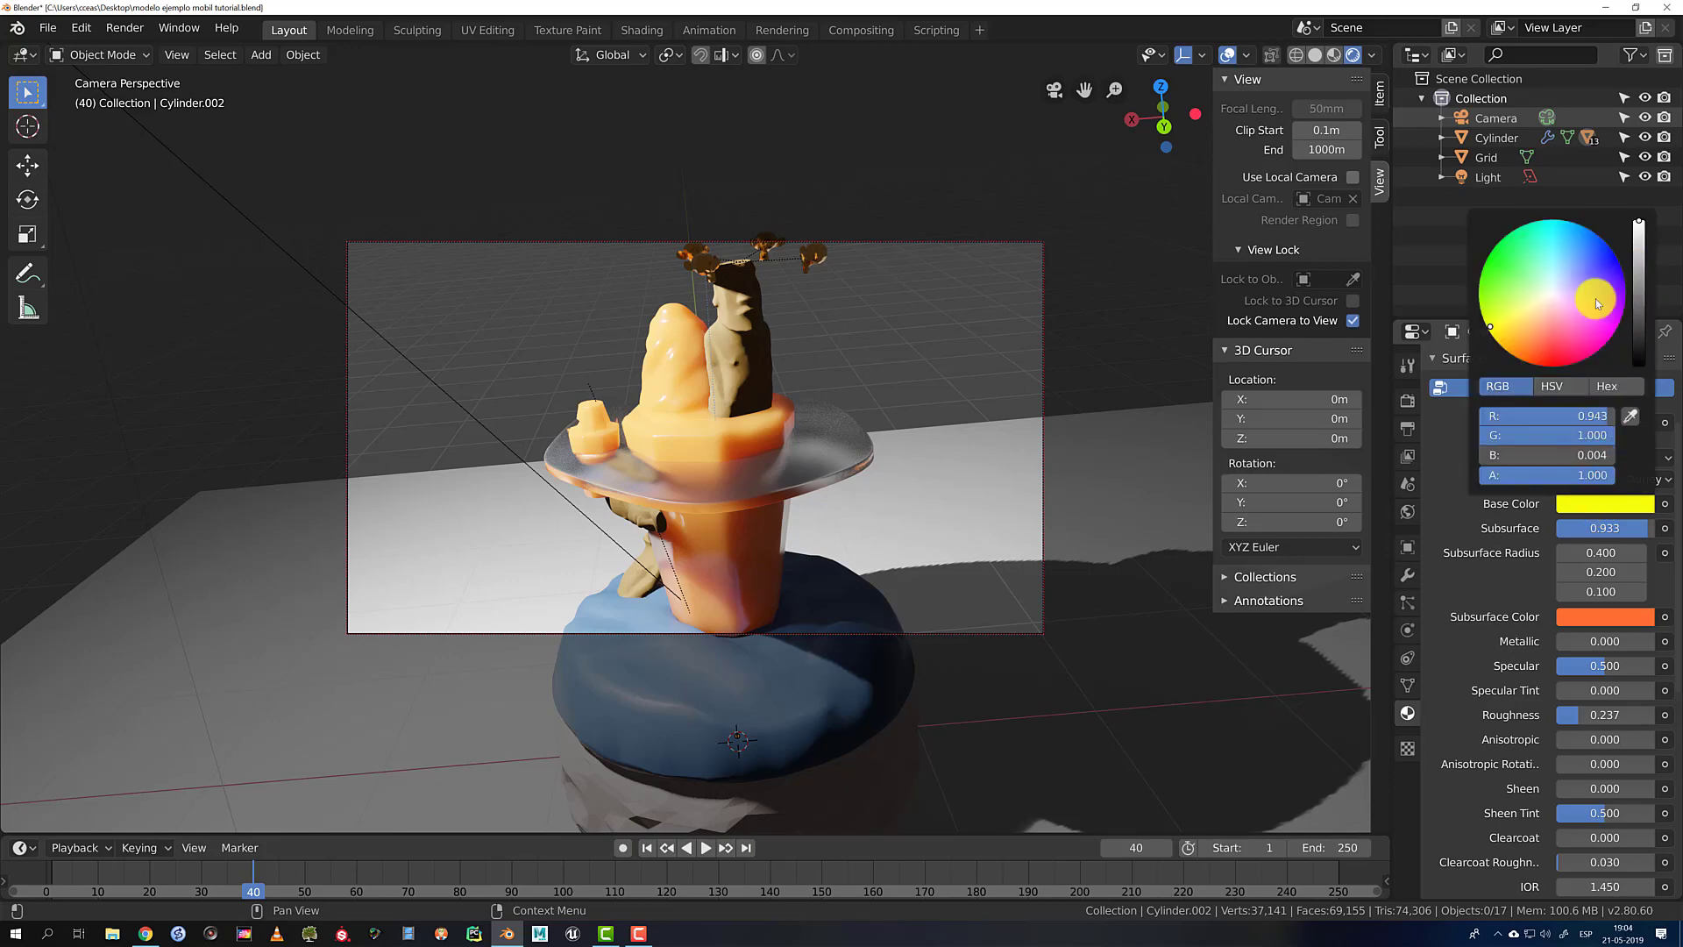
click(1538, 301)
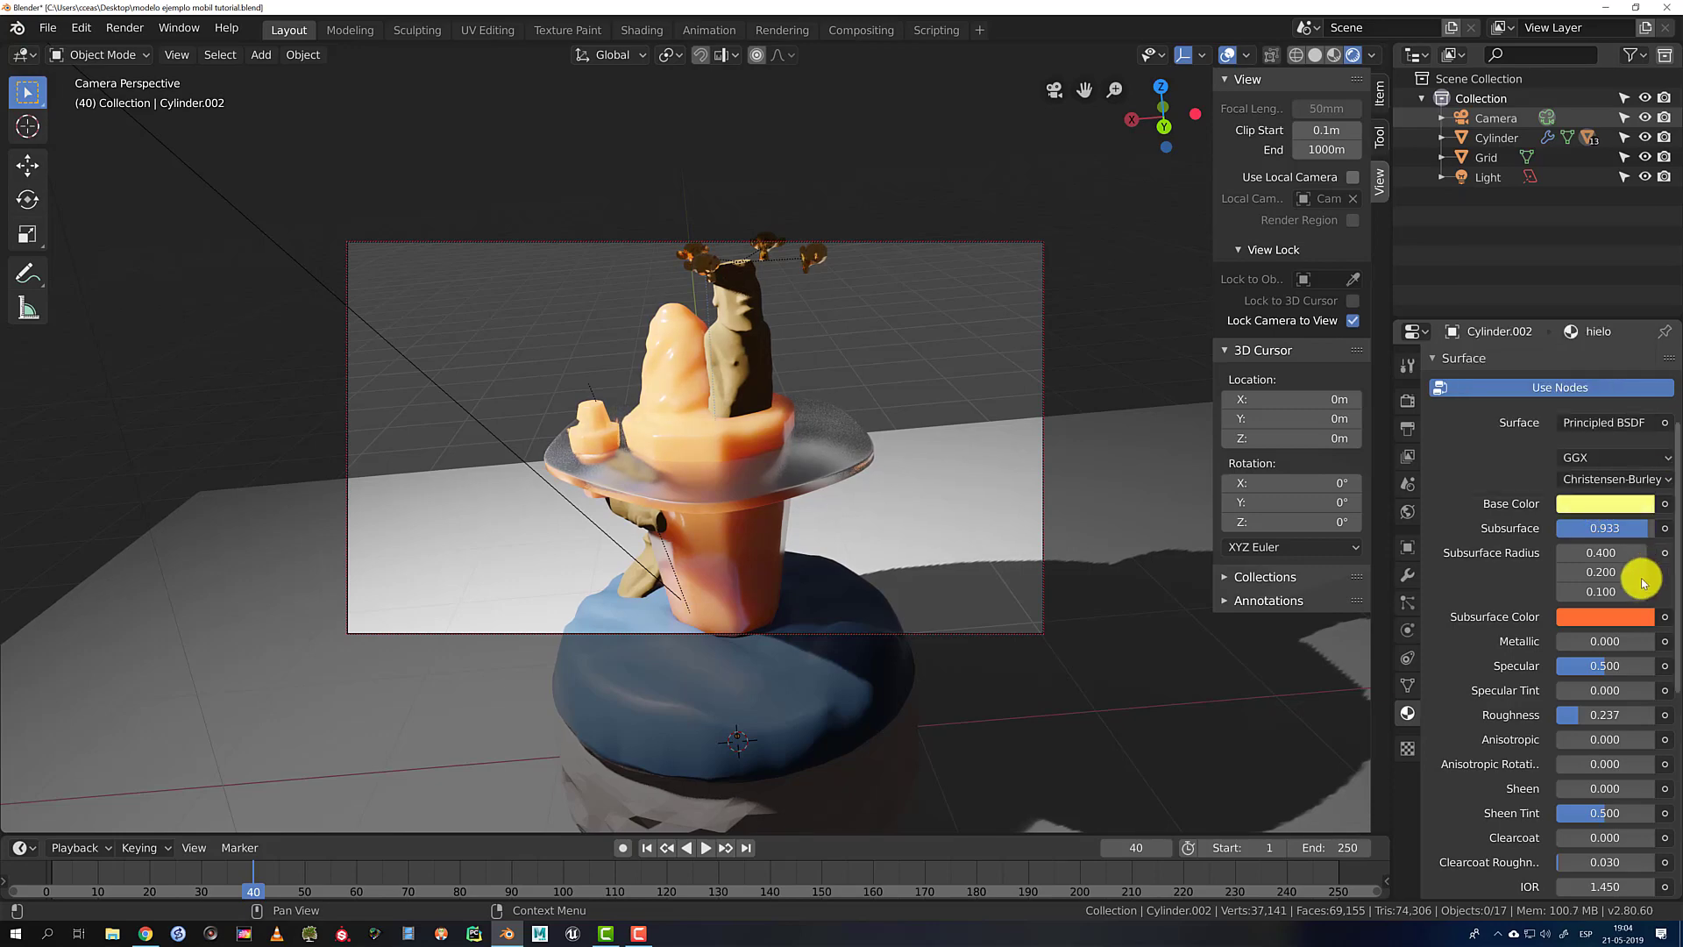
Change the hielo material's subsurface color to a dark orange-brown
click(1603, 618)
click(1522, 443)
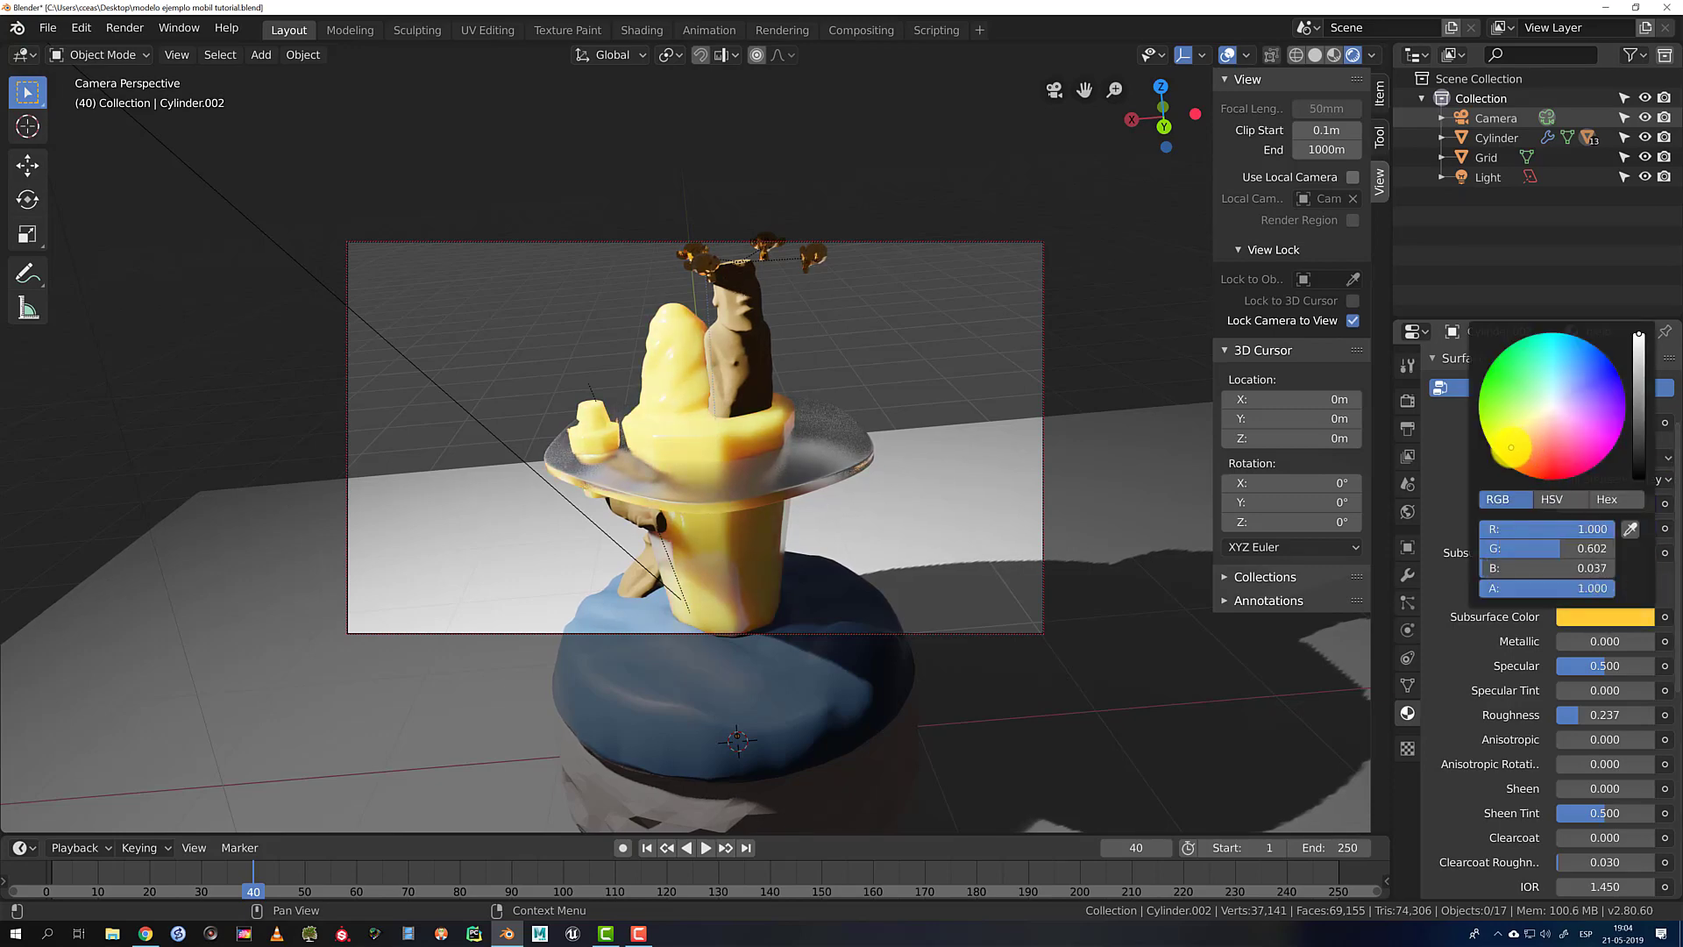
drag(1510, 446, 1526, 463)
drag(1641, 365, 1642, 427)
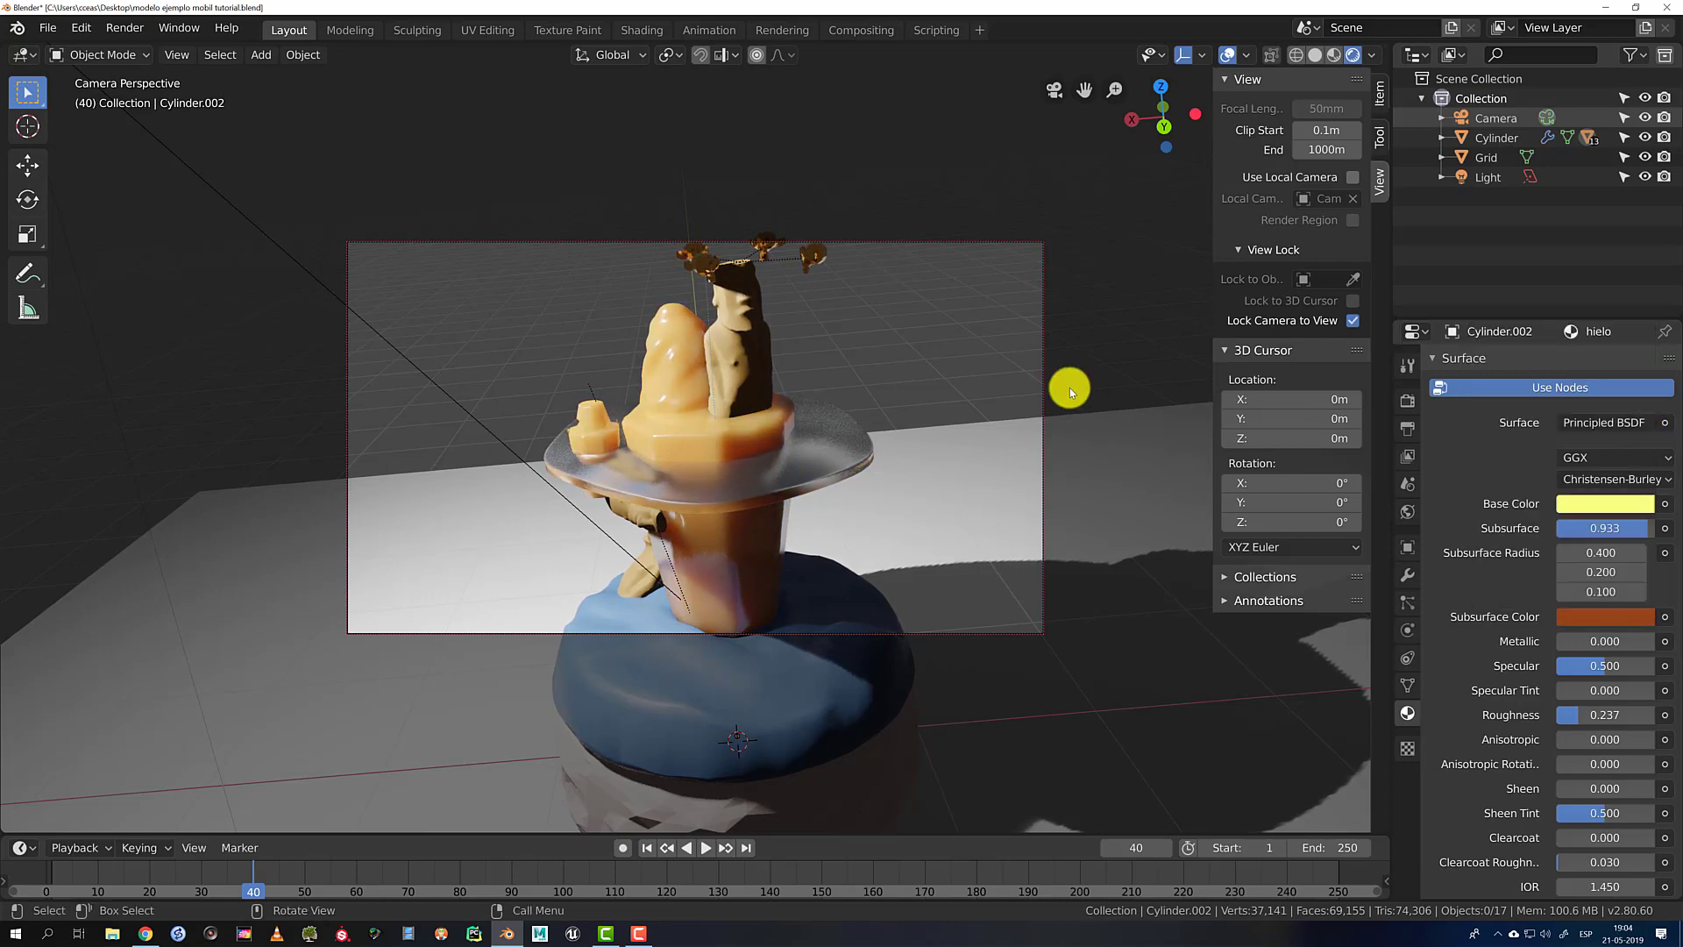
Lower the hielo material's Subsurface to 0.154, comparing the effect at 0.000 and 0.224 along the way
middle_drag(971, 373, 1396, 453)
drag(1602, 523, 1295, 544)
middle_drag(1044, 346, 1015, 324)
scroll(1013, 418, up, 1)
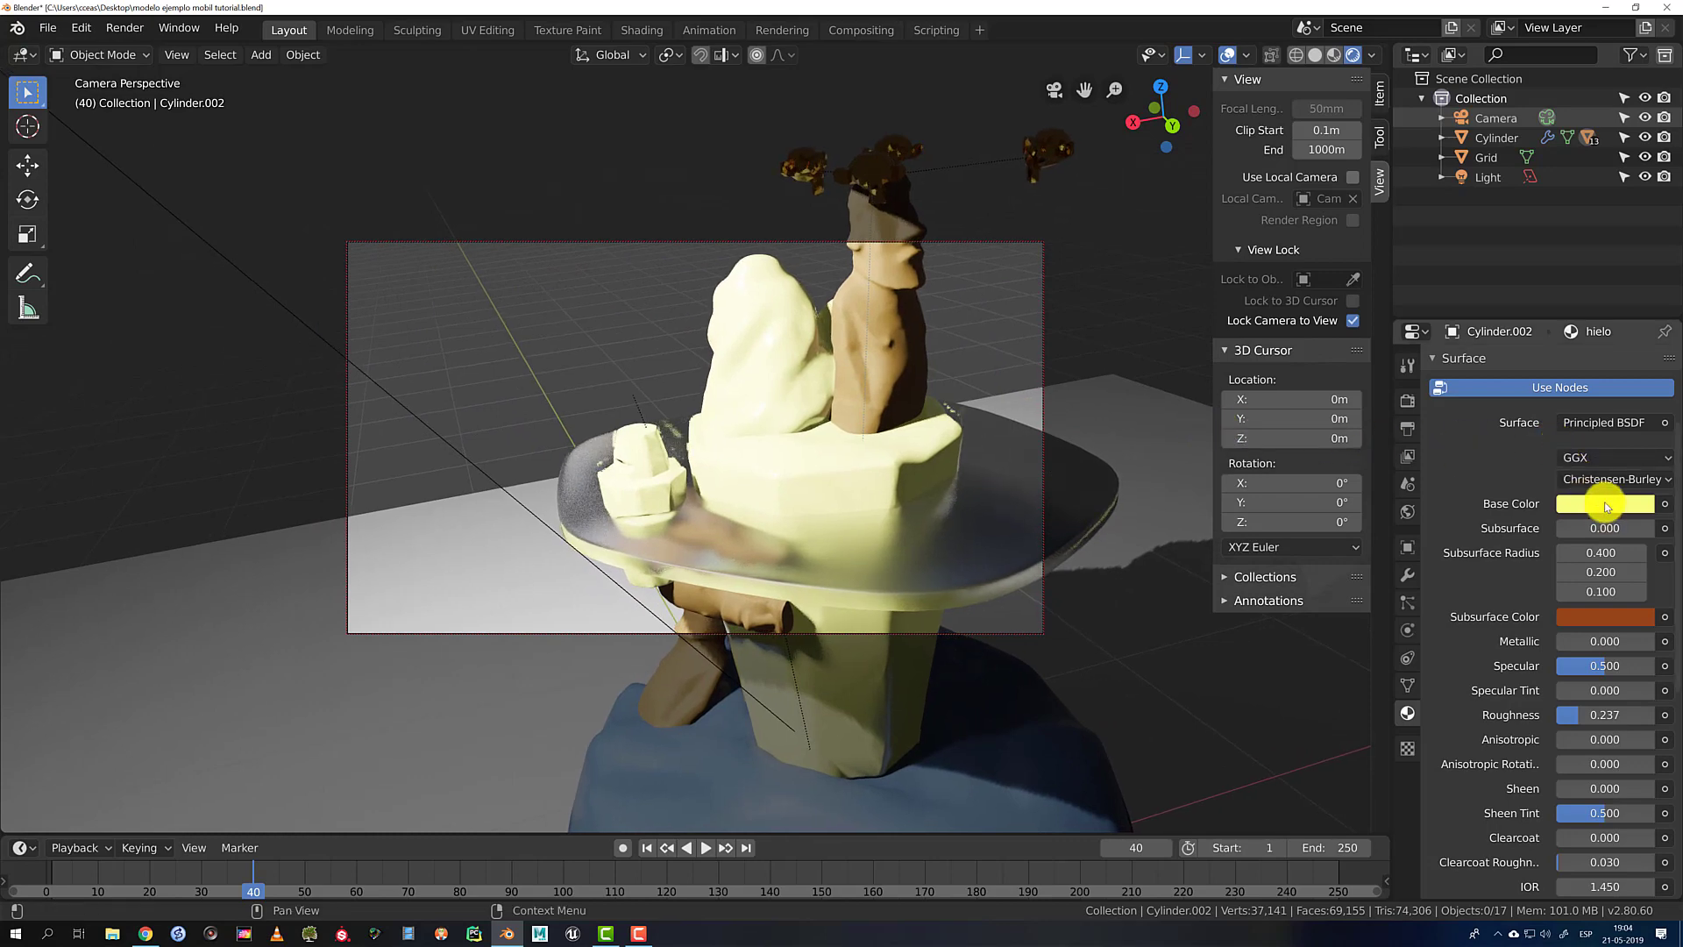
drag(1606, 525, 1625, 523)
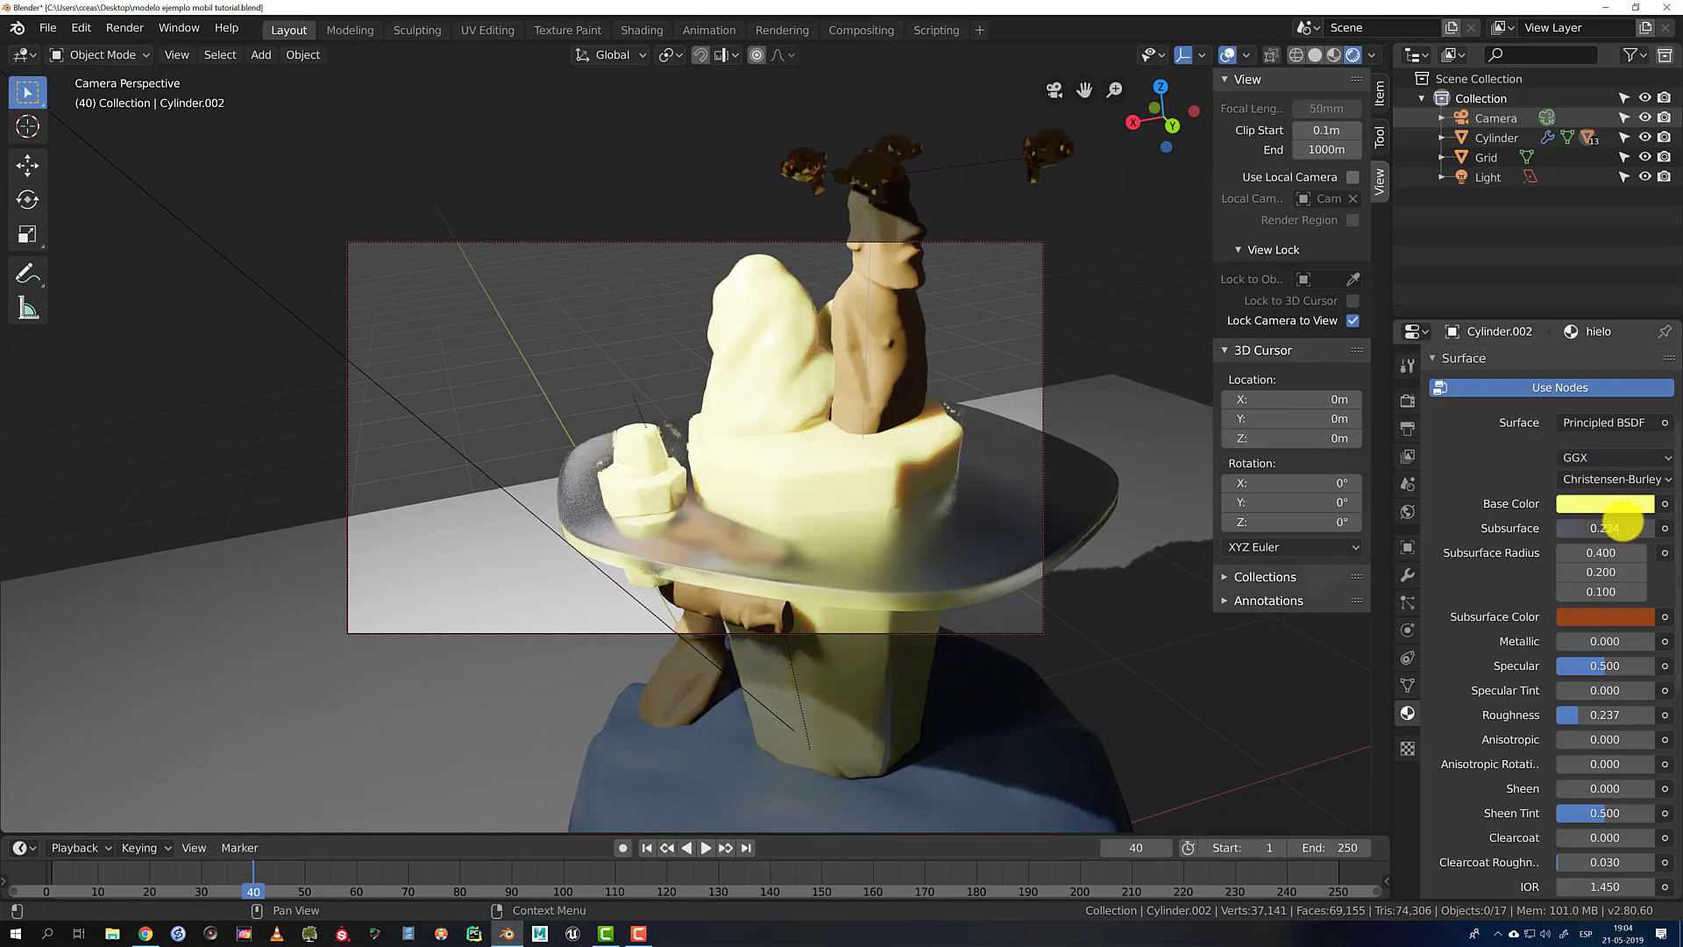
scroll(1209, 524, up, 6)
shift+middle_drag(1210, 524, 1442, 531)
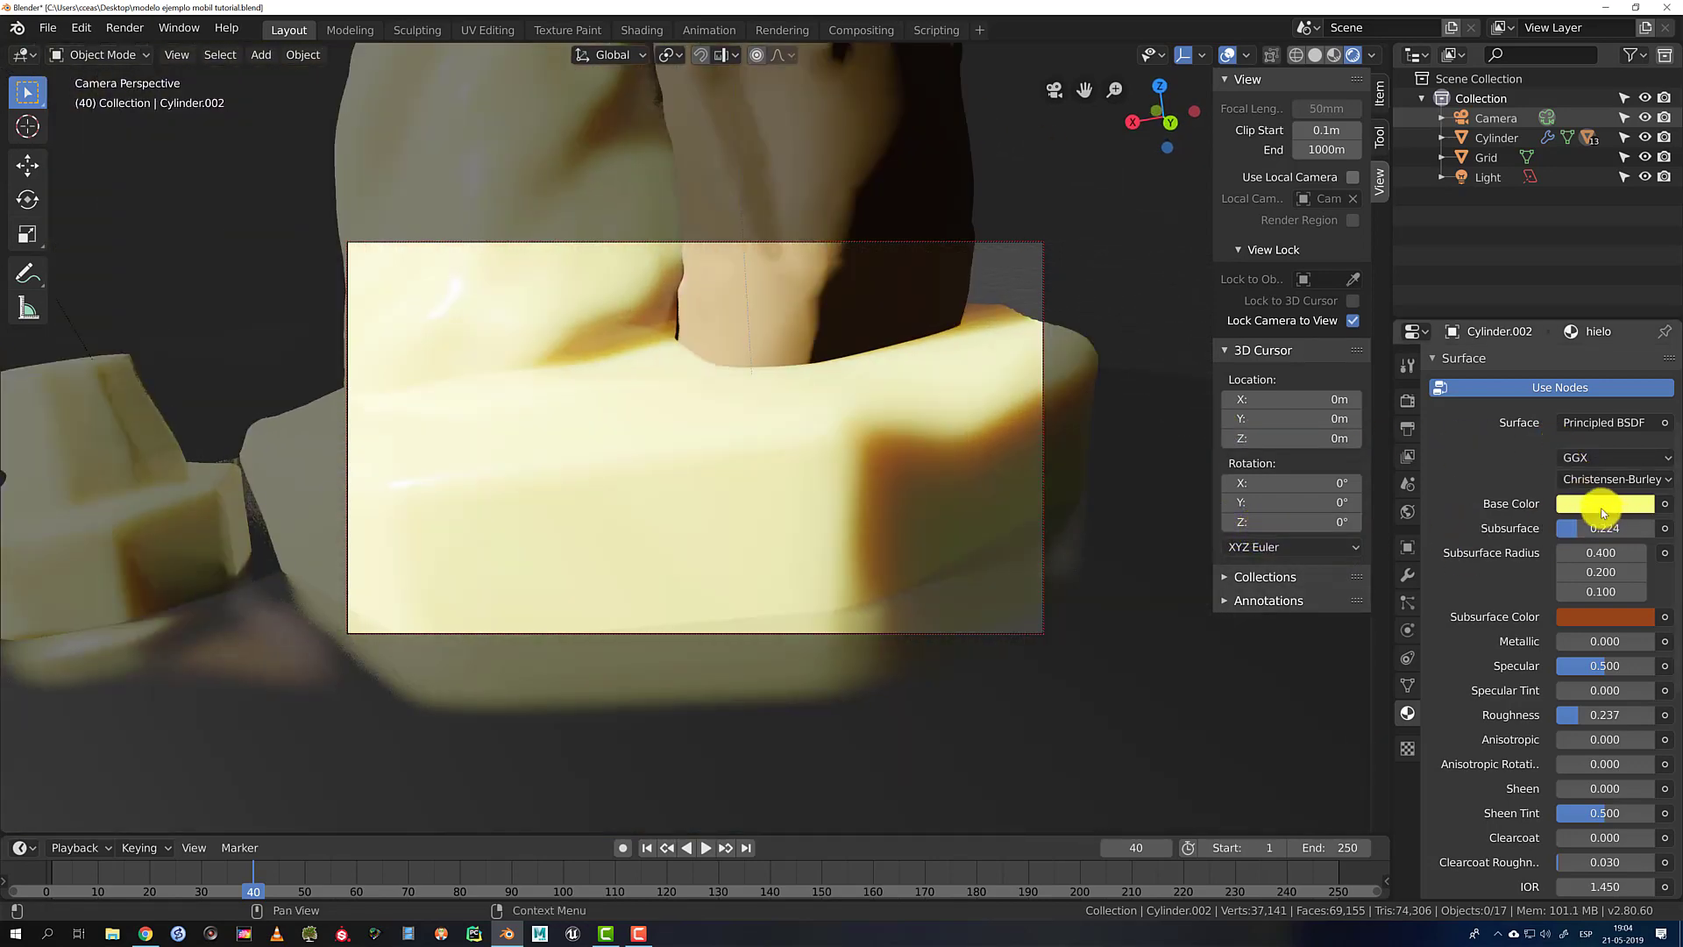
mouse_move(1611, 513)
mouse_down()
mouse_move(1523, 532)
mouse_move(1564, 532)
mouse_up()
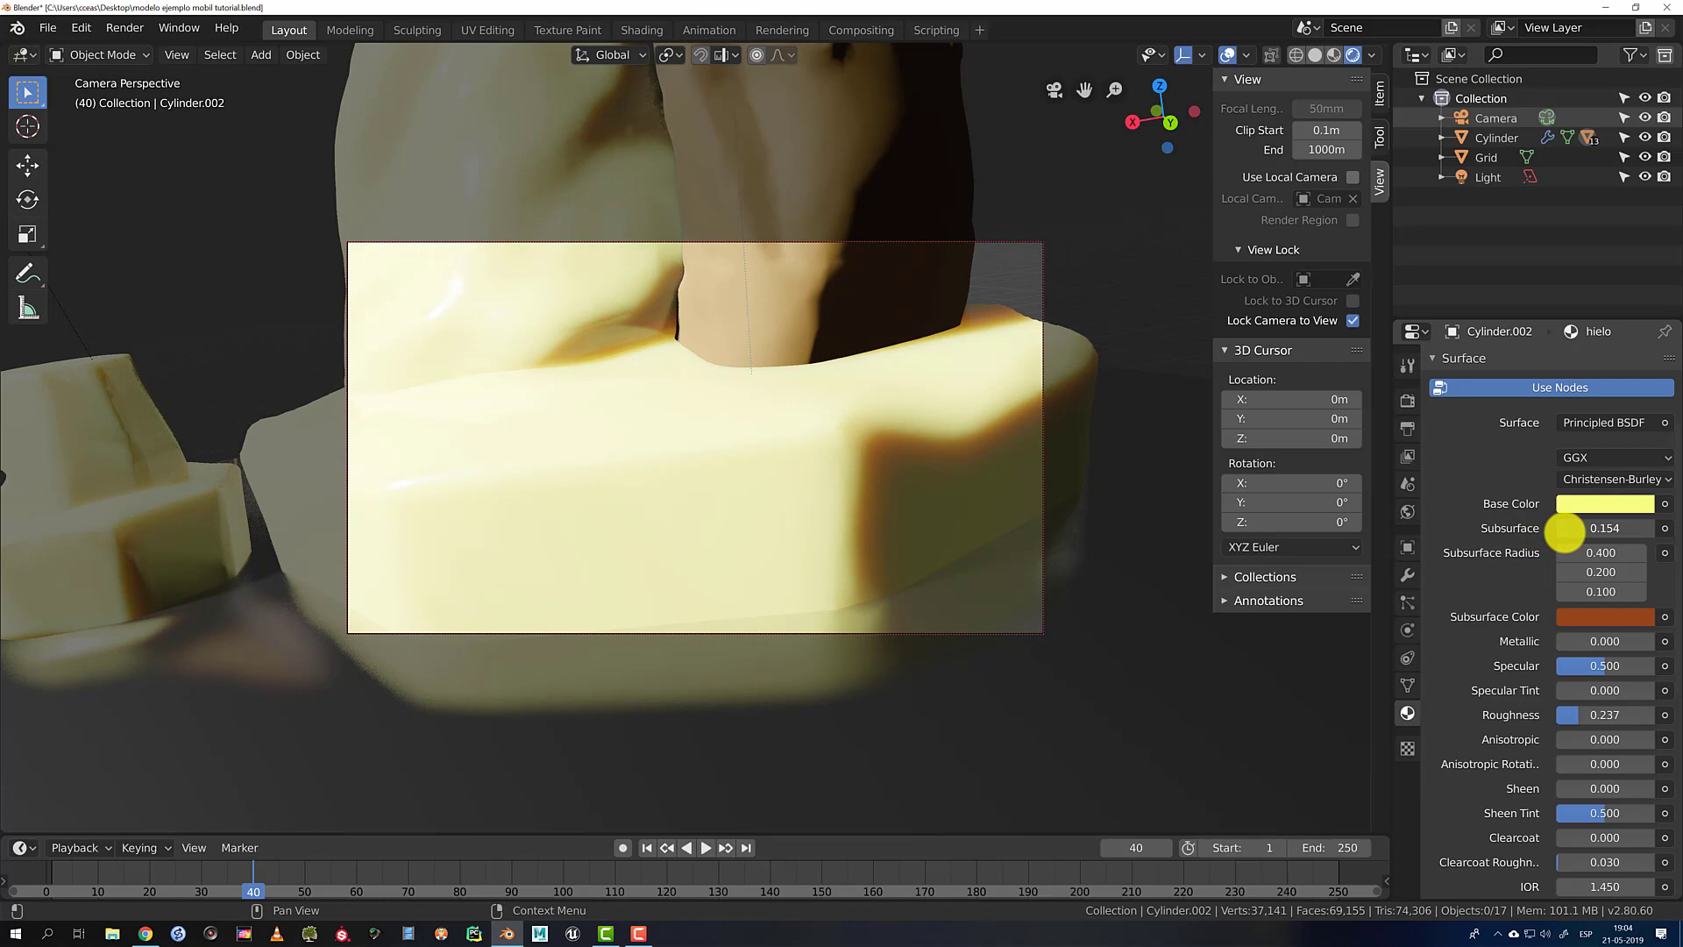
Select the area light above the sculpture
scroll(992, 420, down, 8)
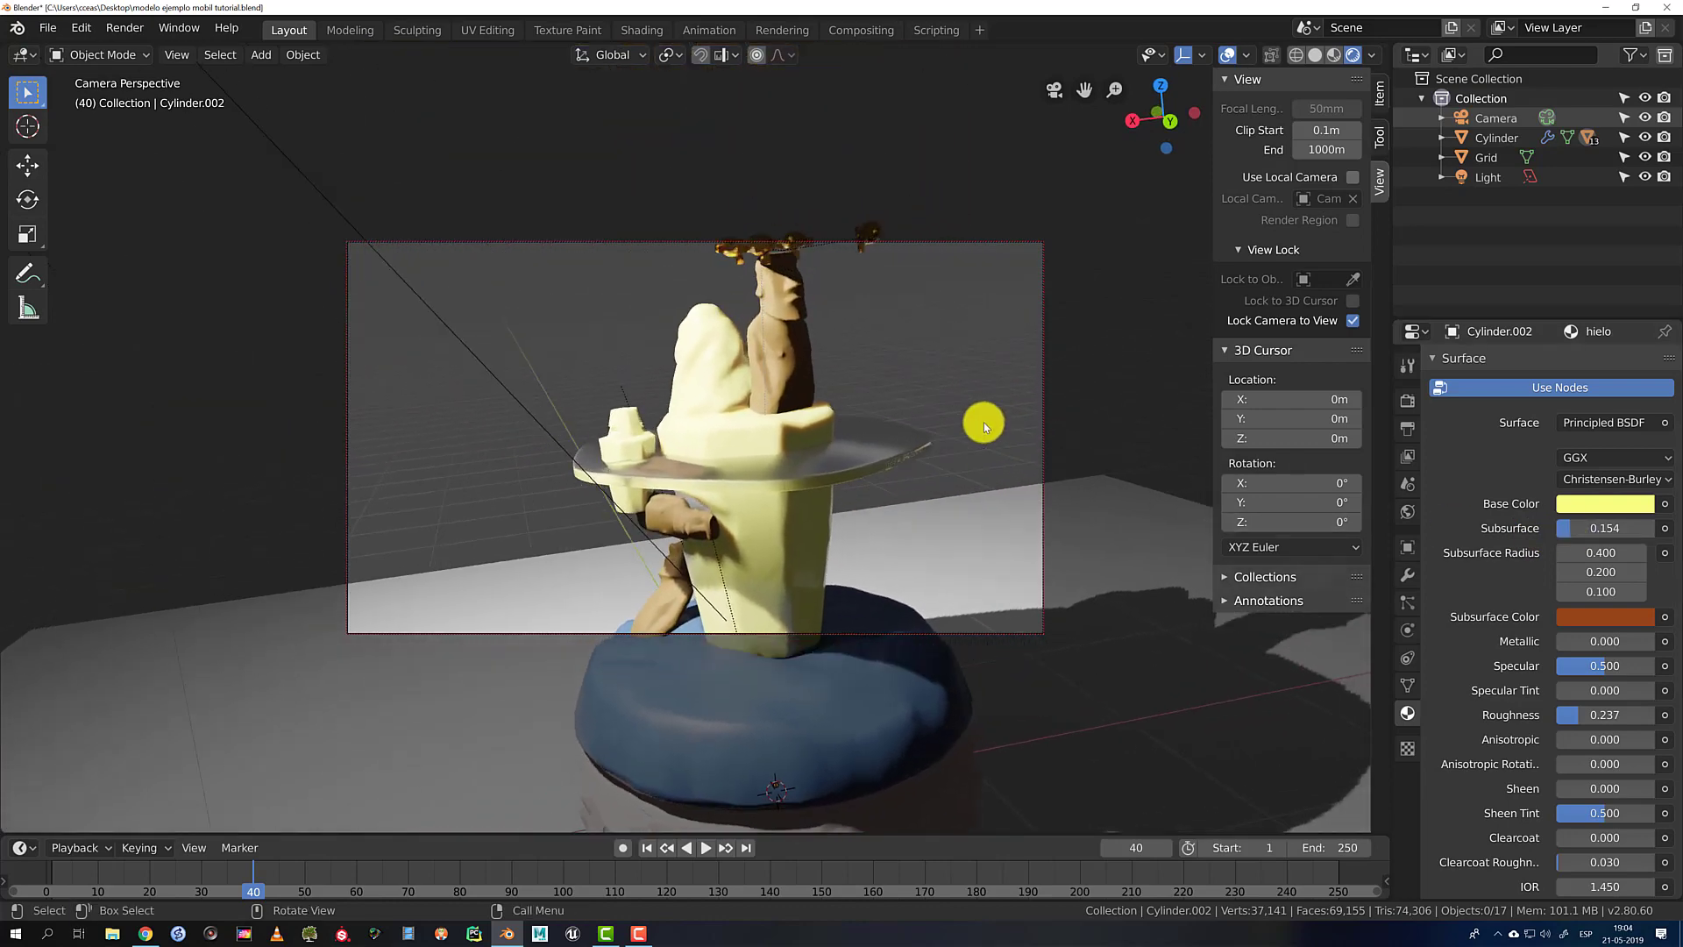
middle_drag(983, 423, 857, 396)
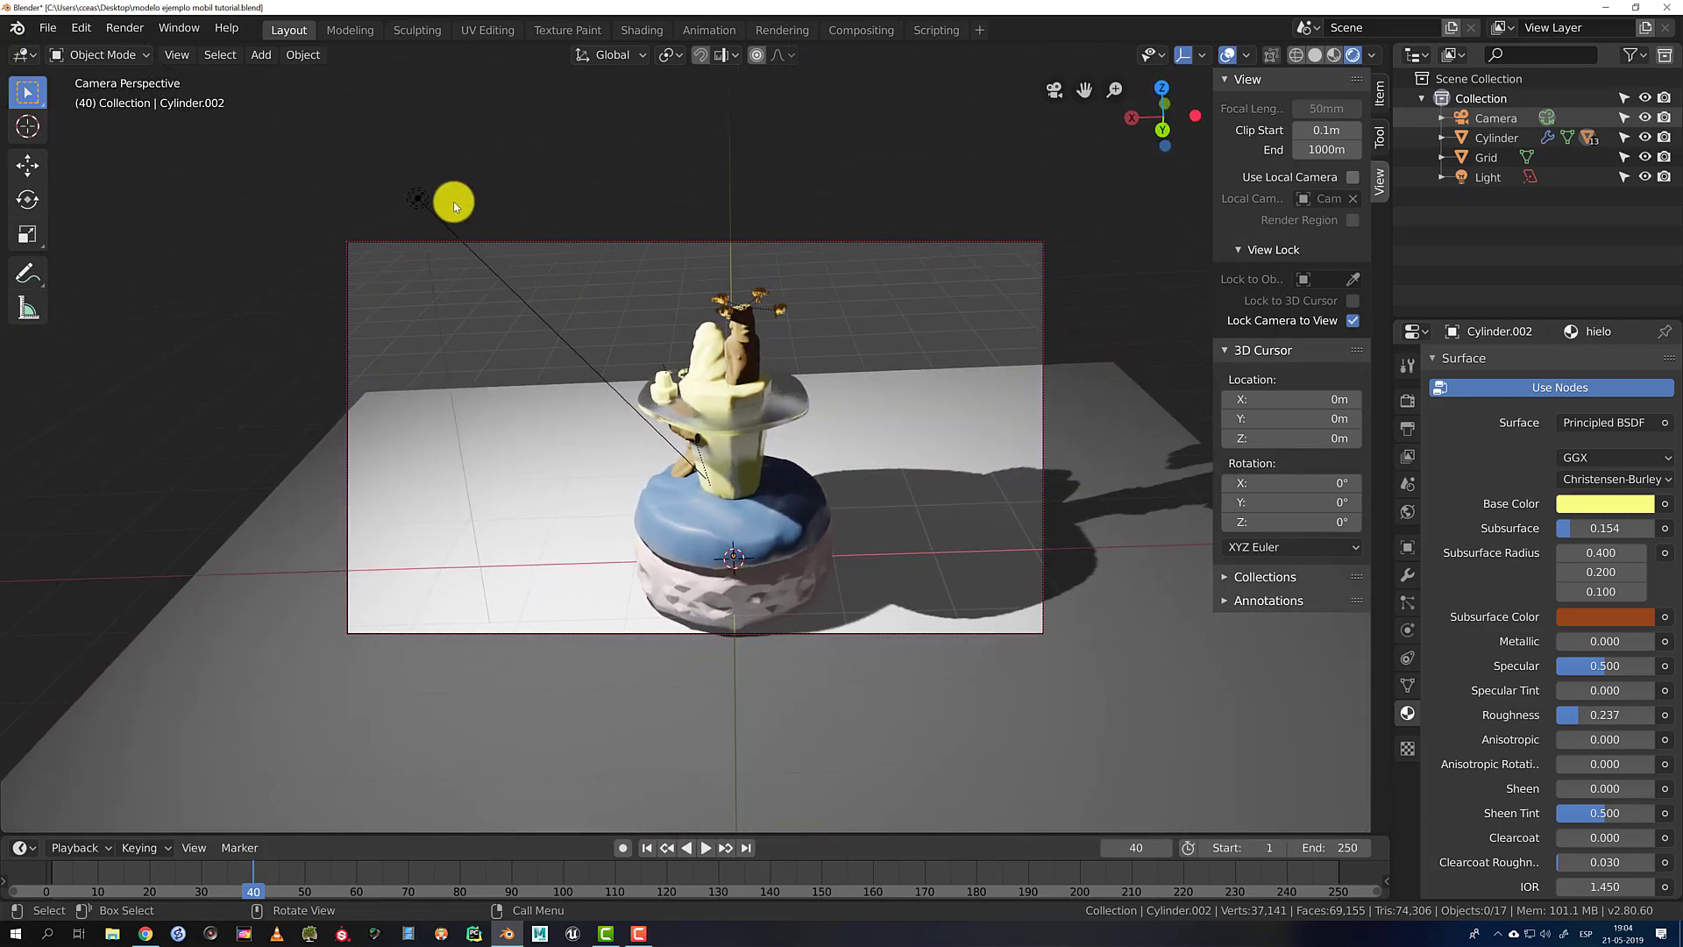
click(421, 195)
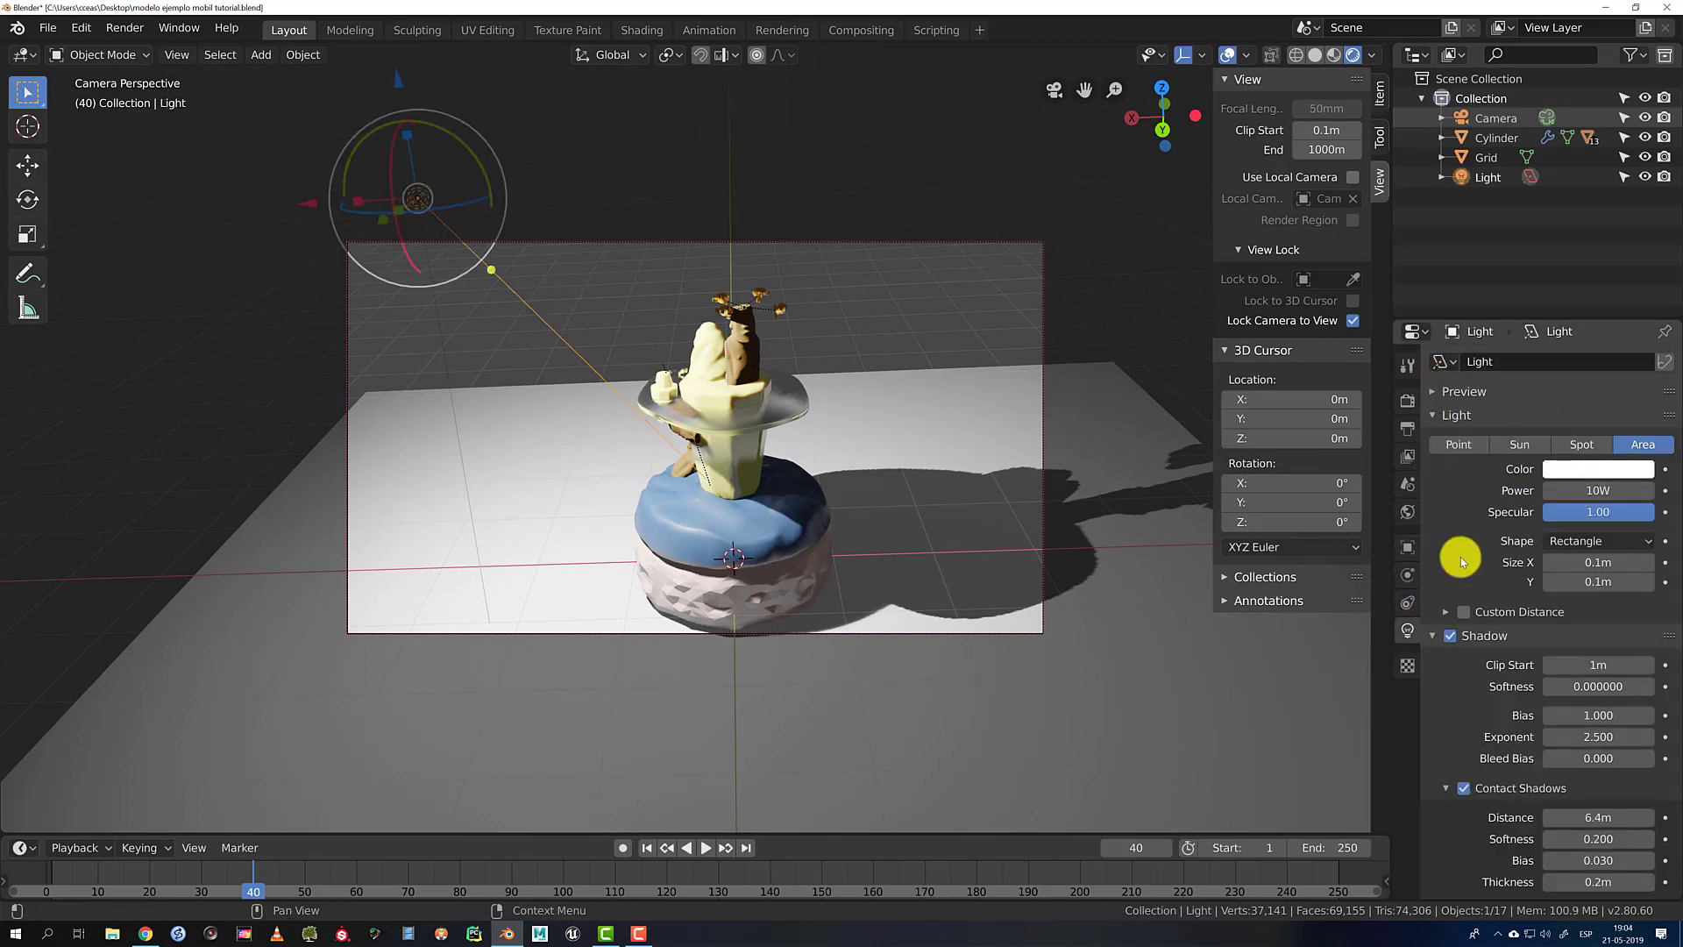
Try the light as Spot, Sun and Point types, and return it to Area
click(1574, 448)
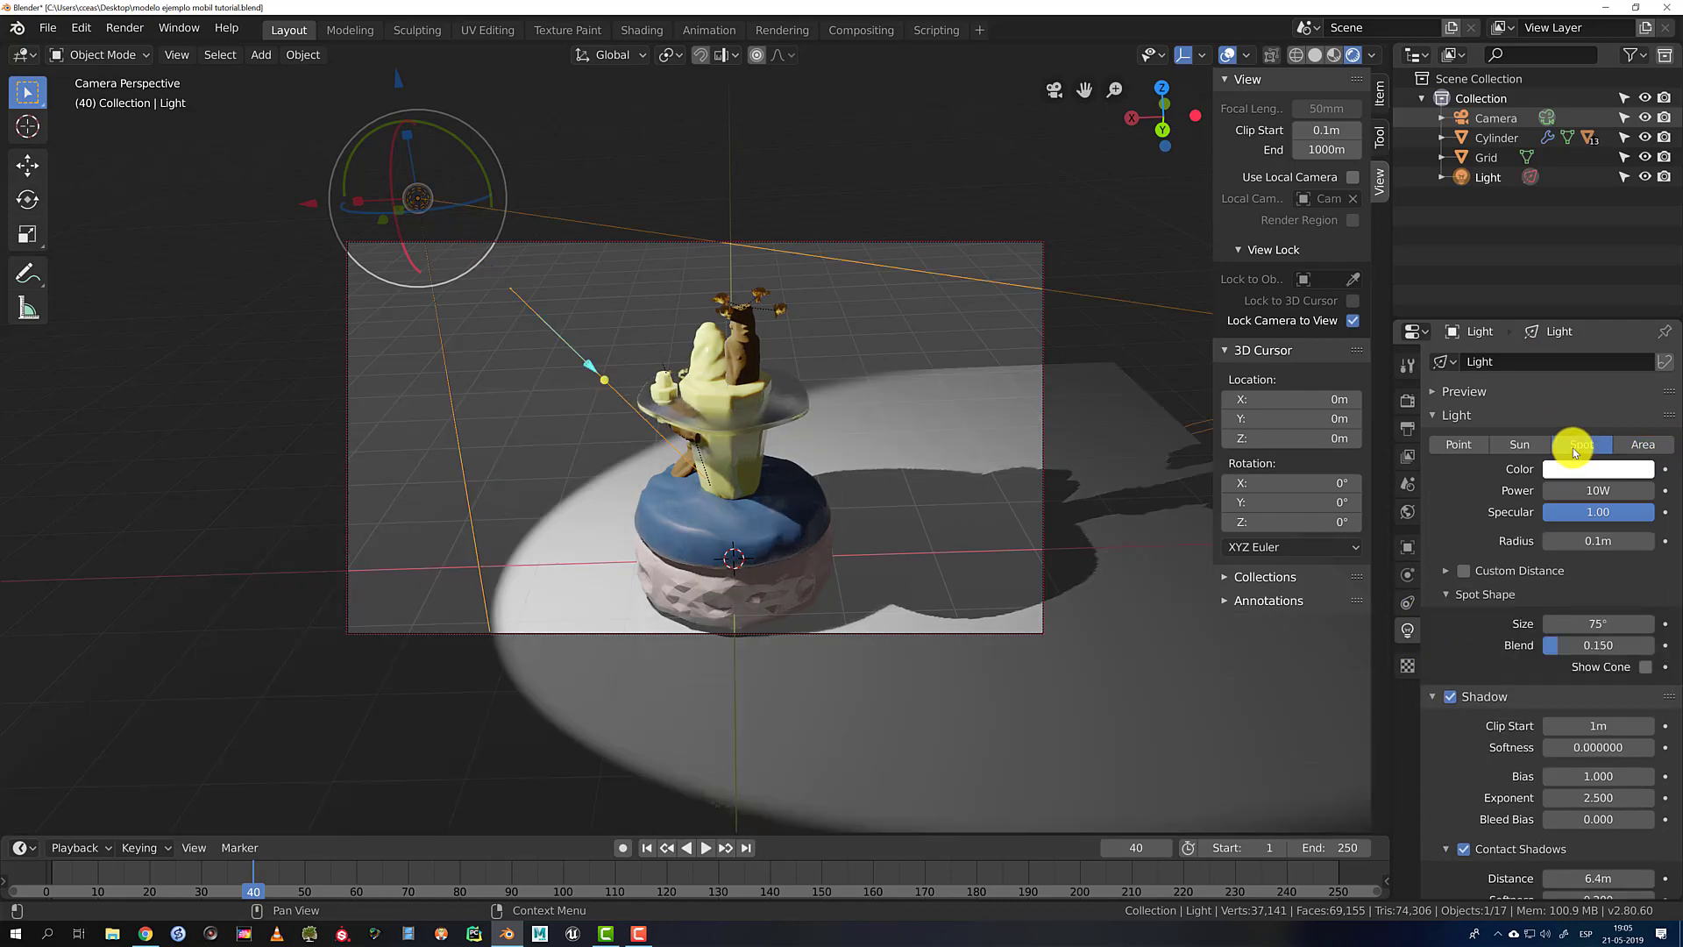
click(1525, 448)
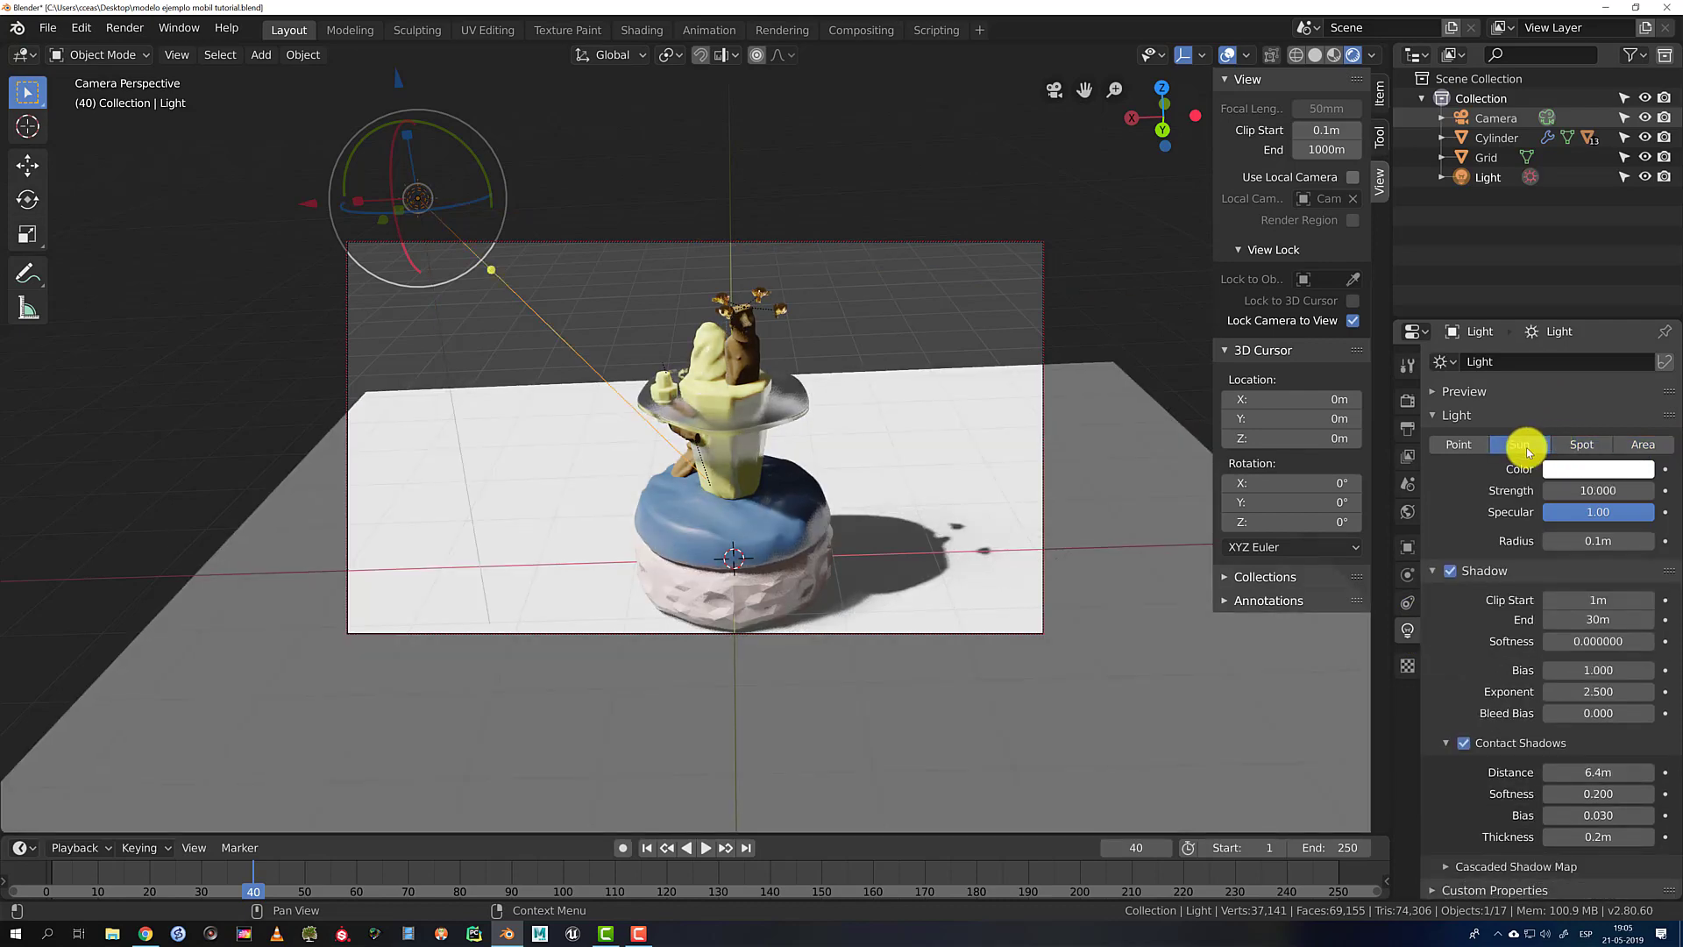
click(1451, 447)
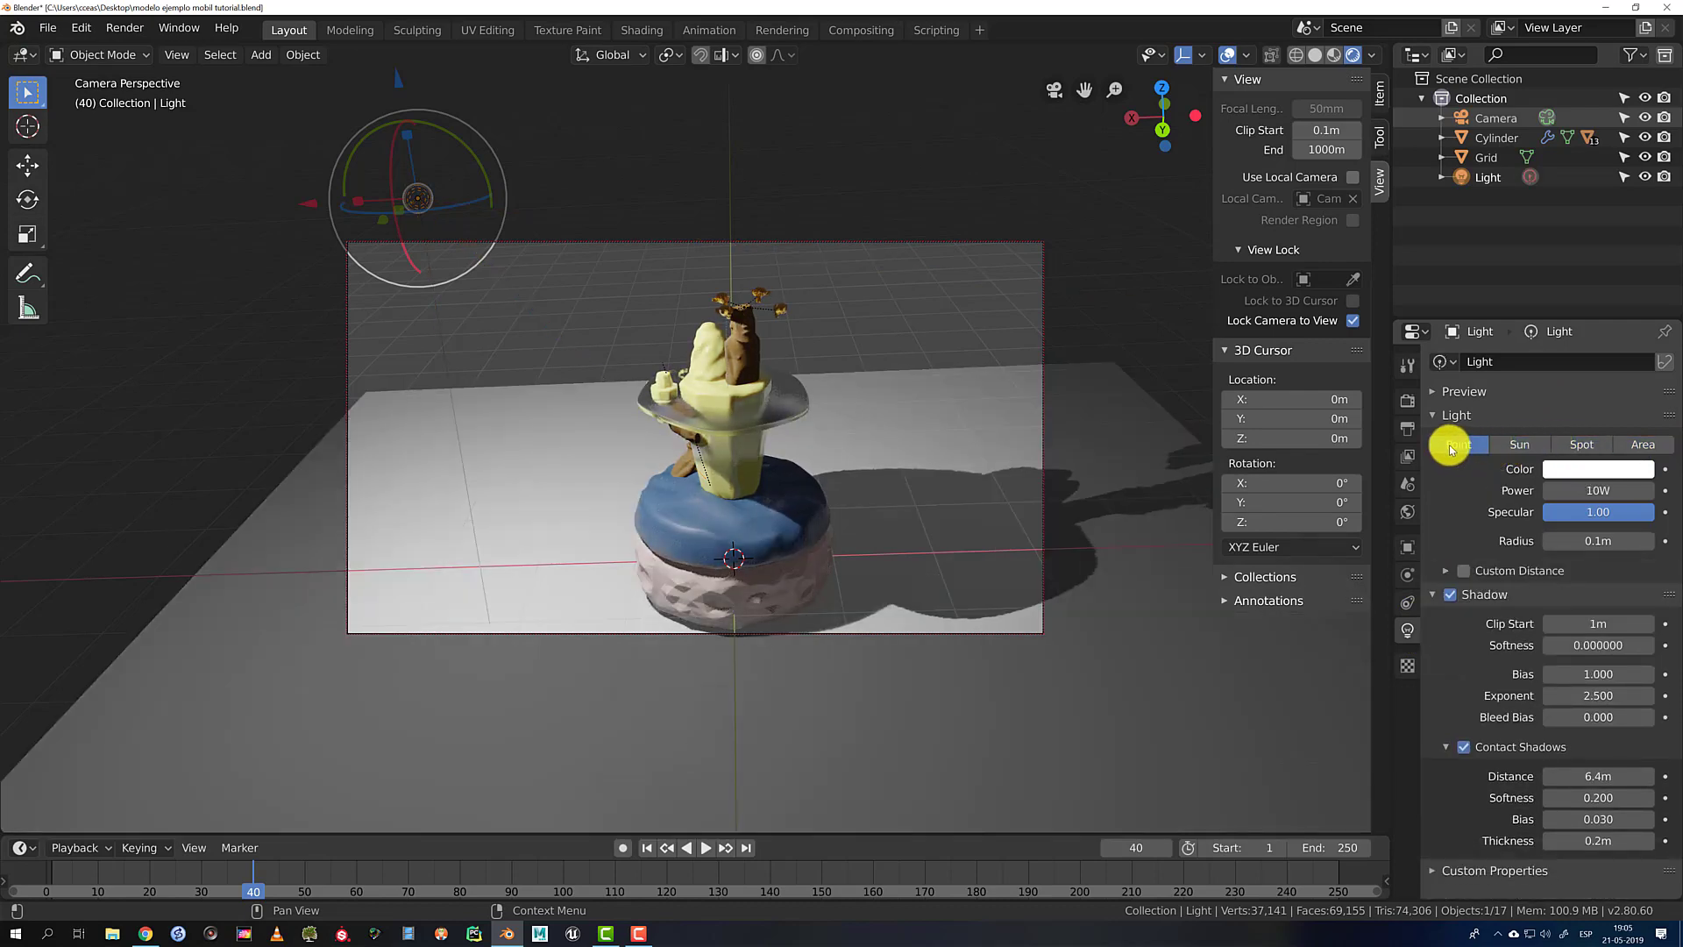
click(1622, 444)
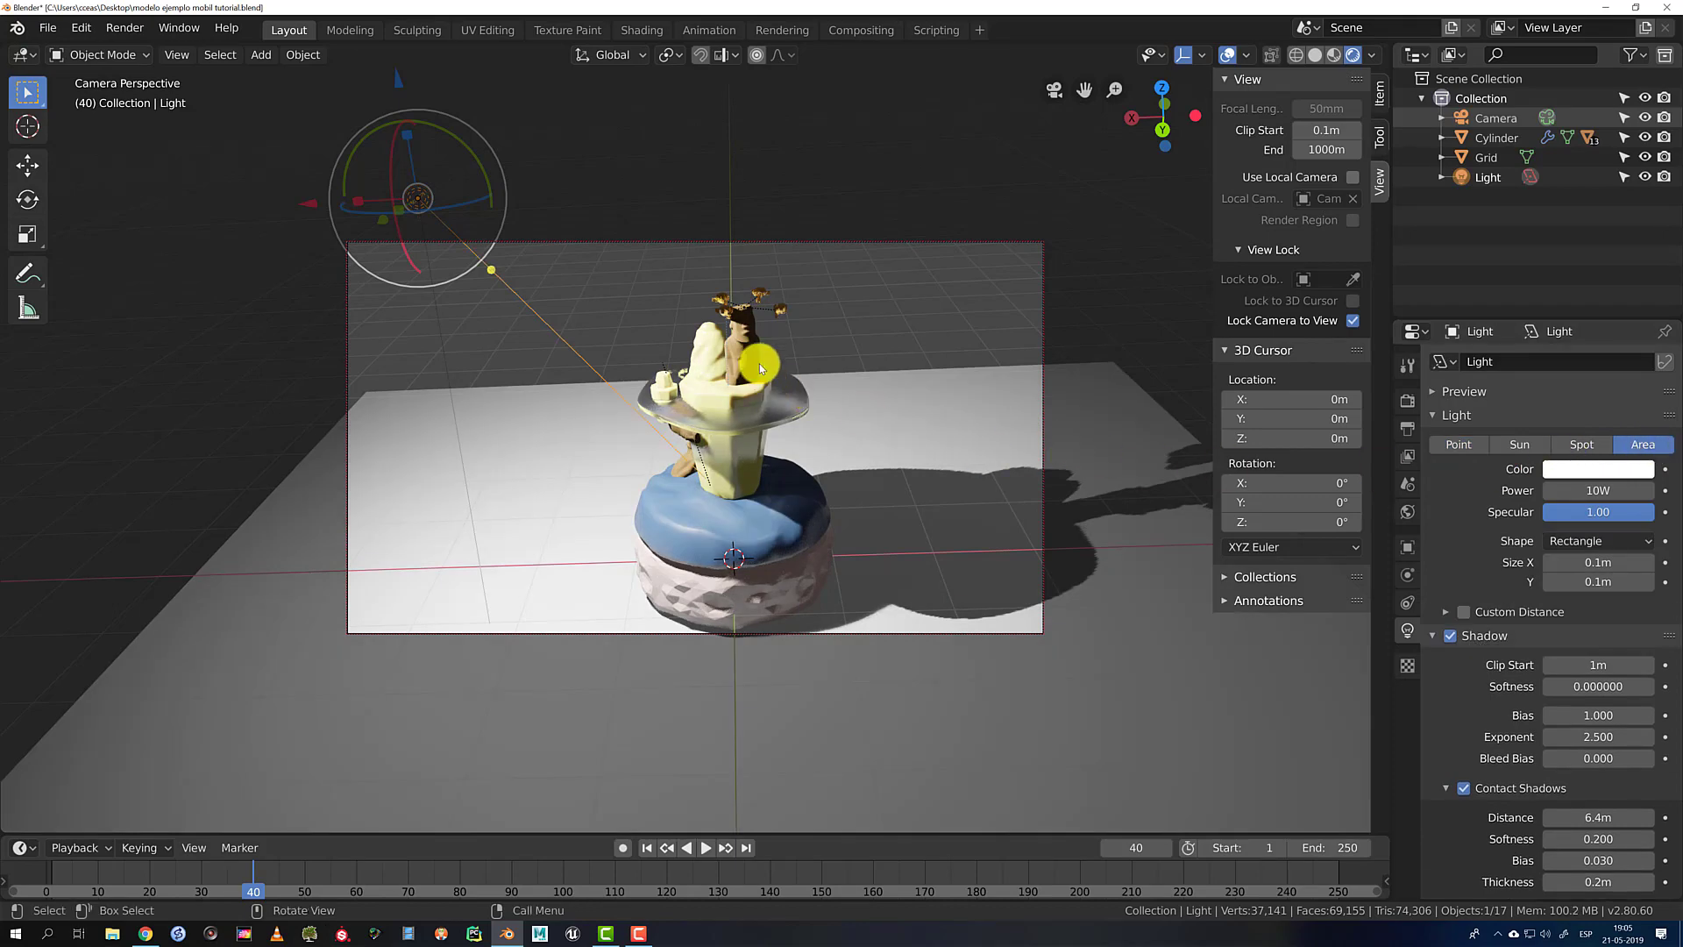
Scale the area light up about 20 times on all axes
shift+middle_drag(759, 365, 759, 280)
key(s)
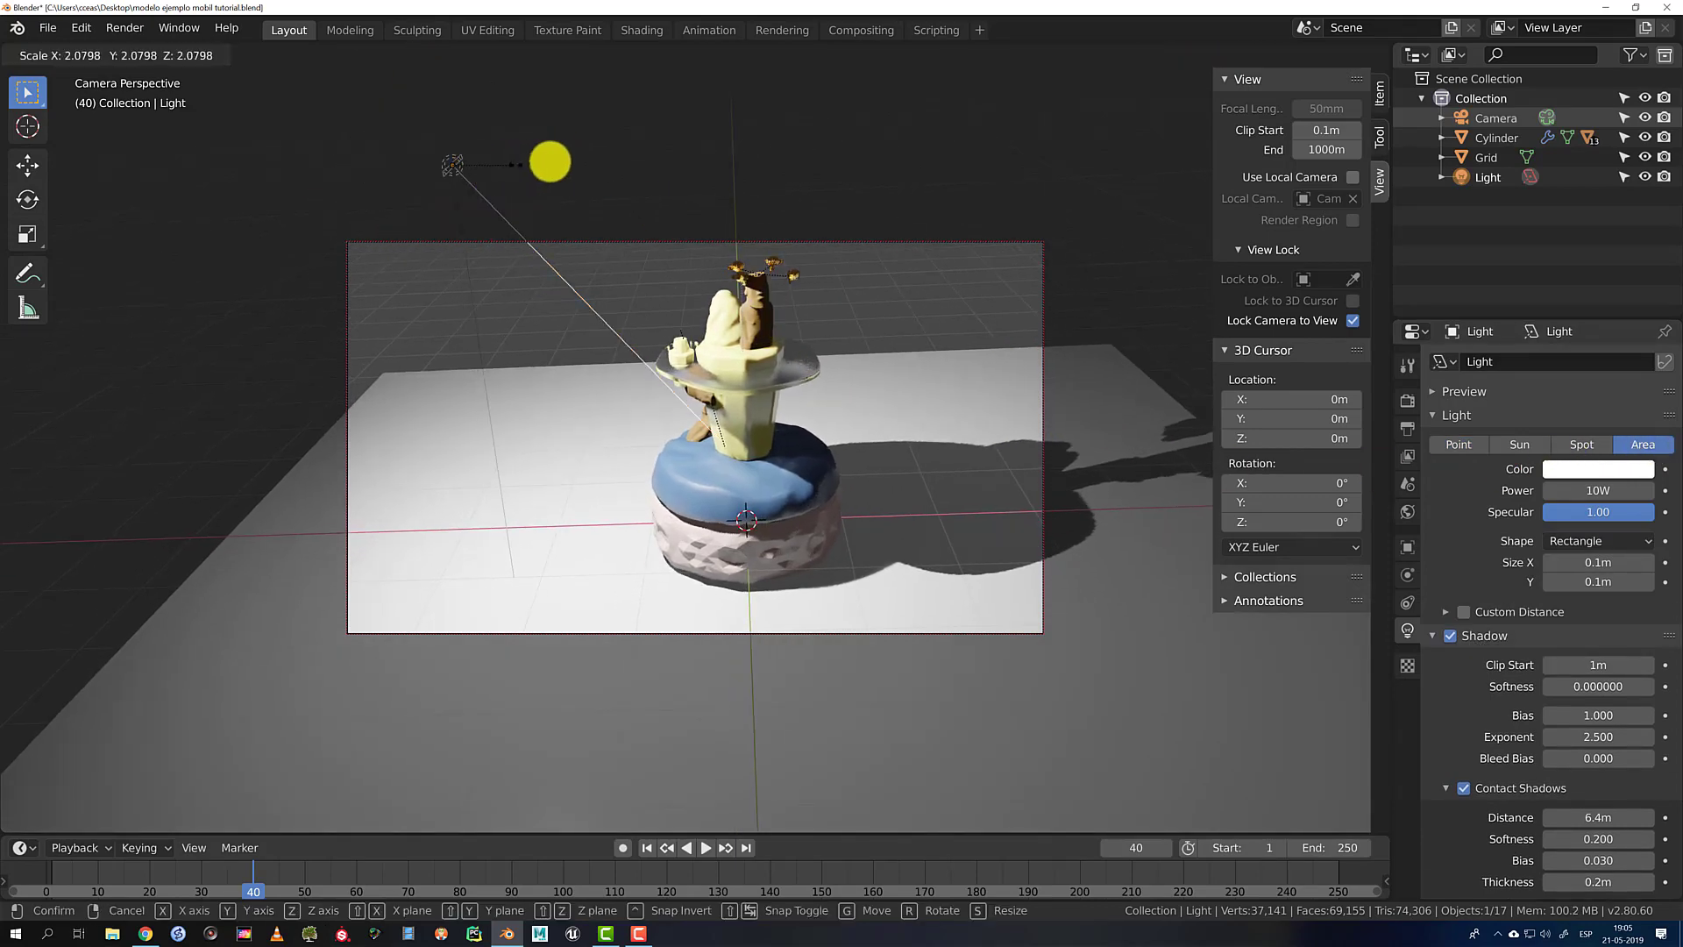
click(892, 160)
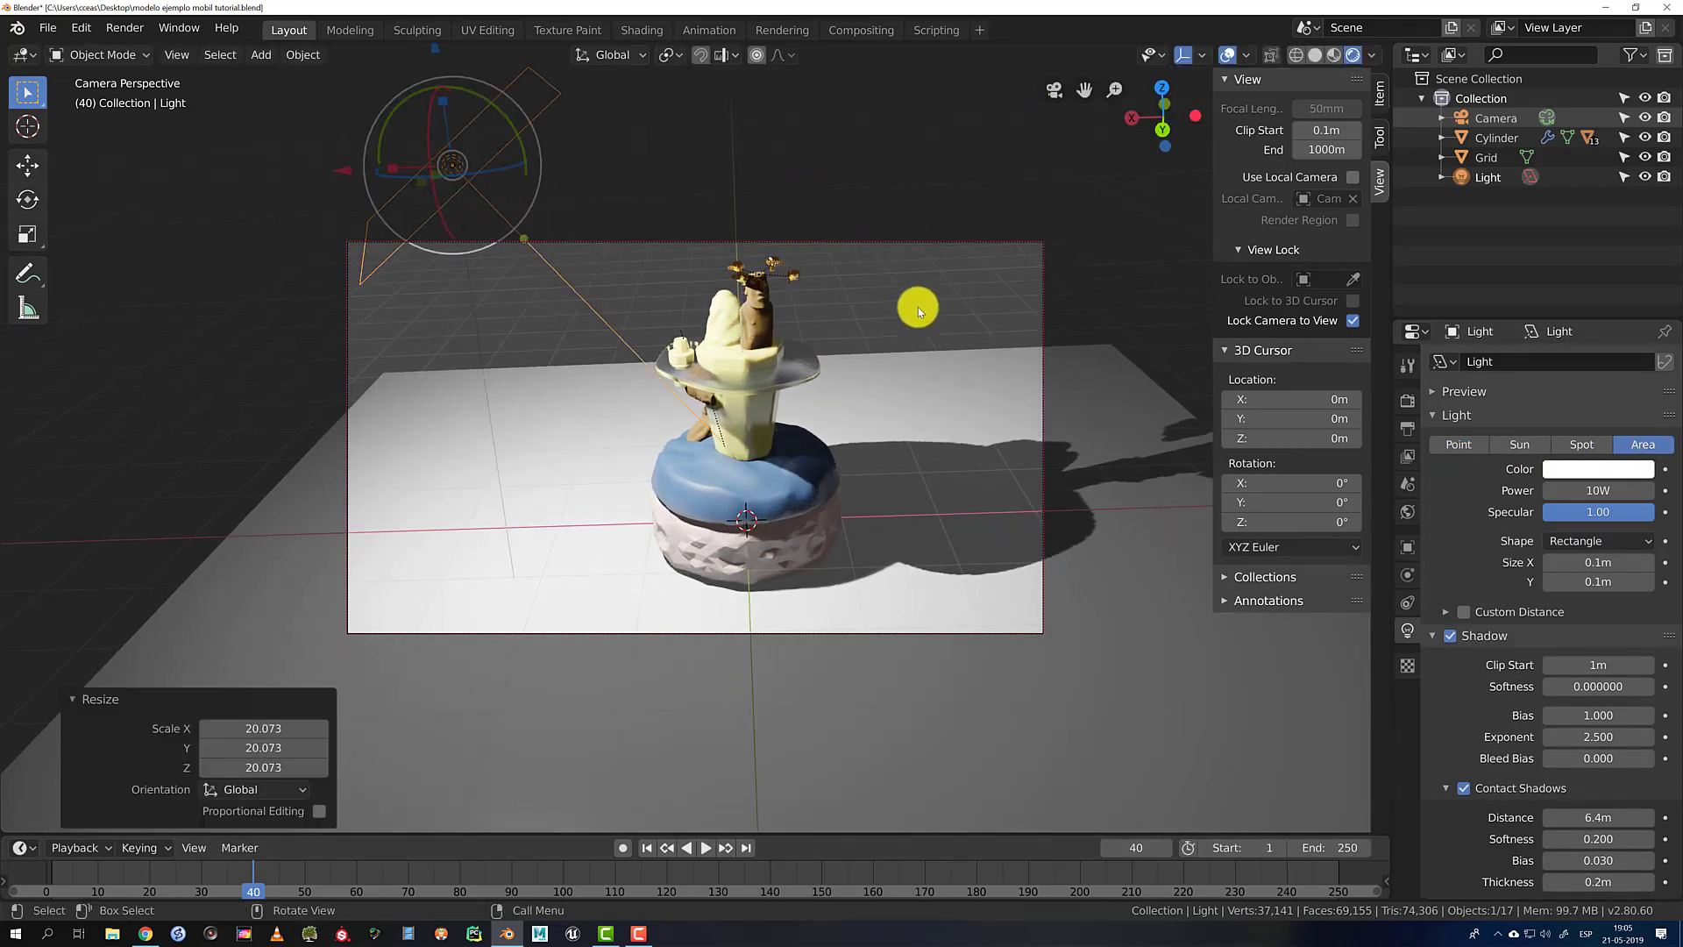
mouse_move(918, 307)
middle_down()
mouse_move(855, 382)
mouse_move(841, 323)
mouse_move(856, 444)
mouse_move(1375, 515)
mouse_move(1166, 560)
mouse_move(1496, 638)
middle_up()
key(KP_0)
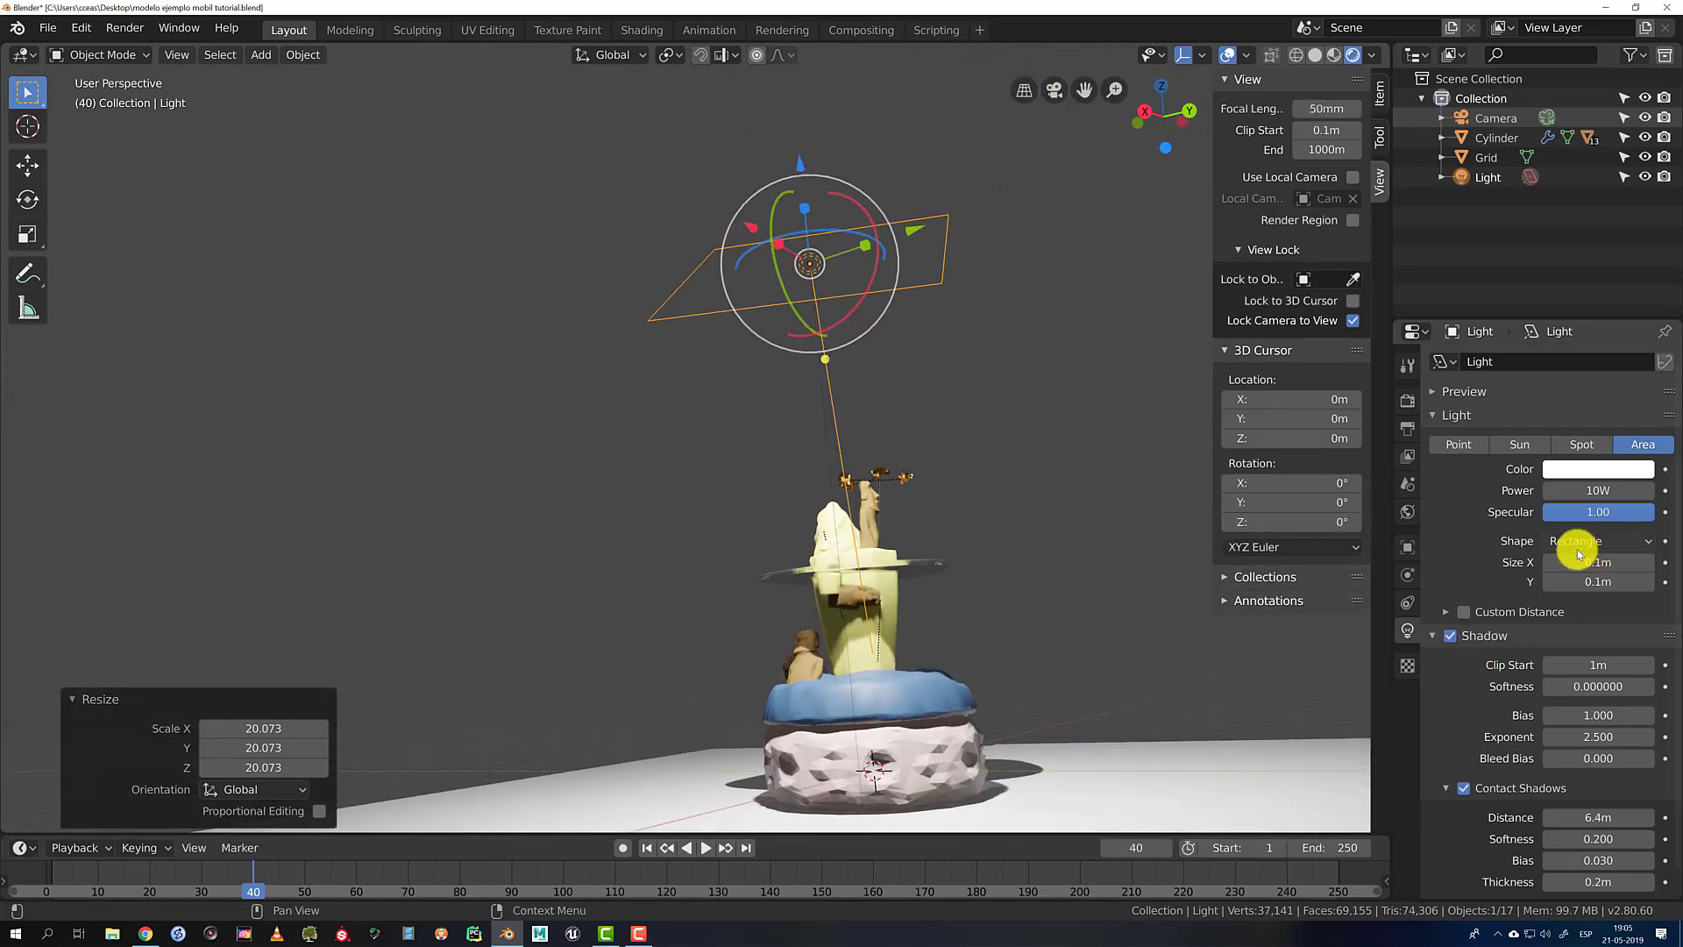
Raise the area light's shadow Softness to 7.300 to blur the sculpture's shadow on the floor
mouse_move(1576, 549)
middle_down()
mouse_move(1070, 650)
mouse_move(1469, 652)
middle_up()
click(1433, 638)
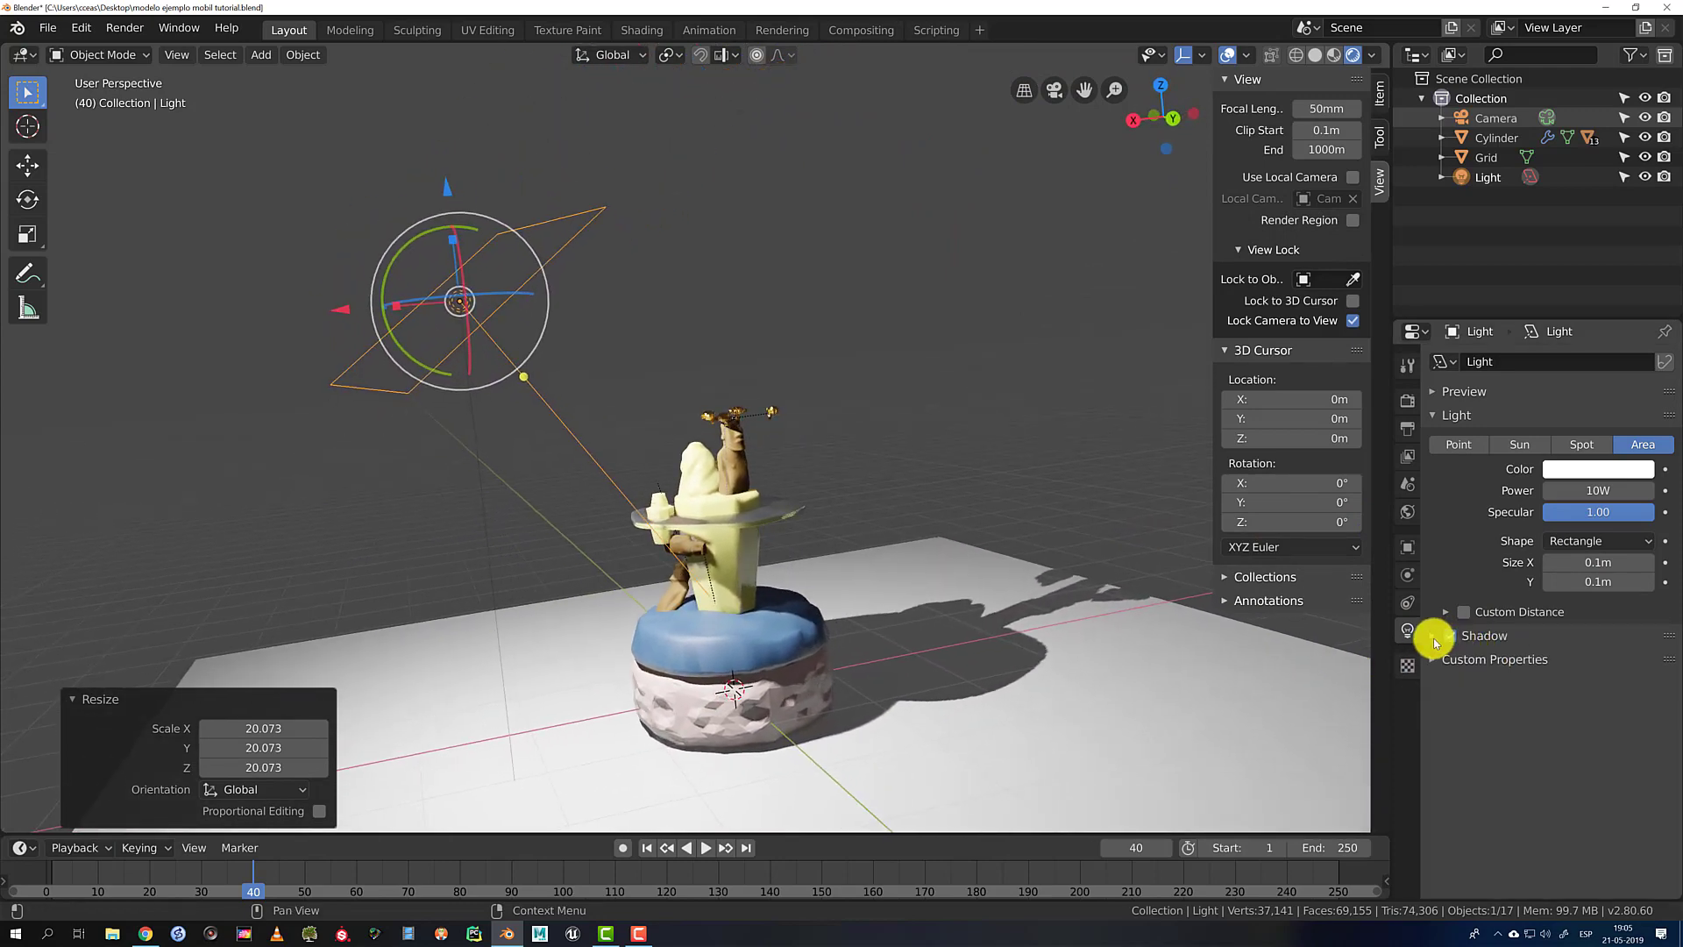
click(1432, 638)
scroll(1456, 723, down, 1)
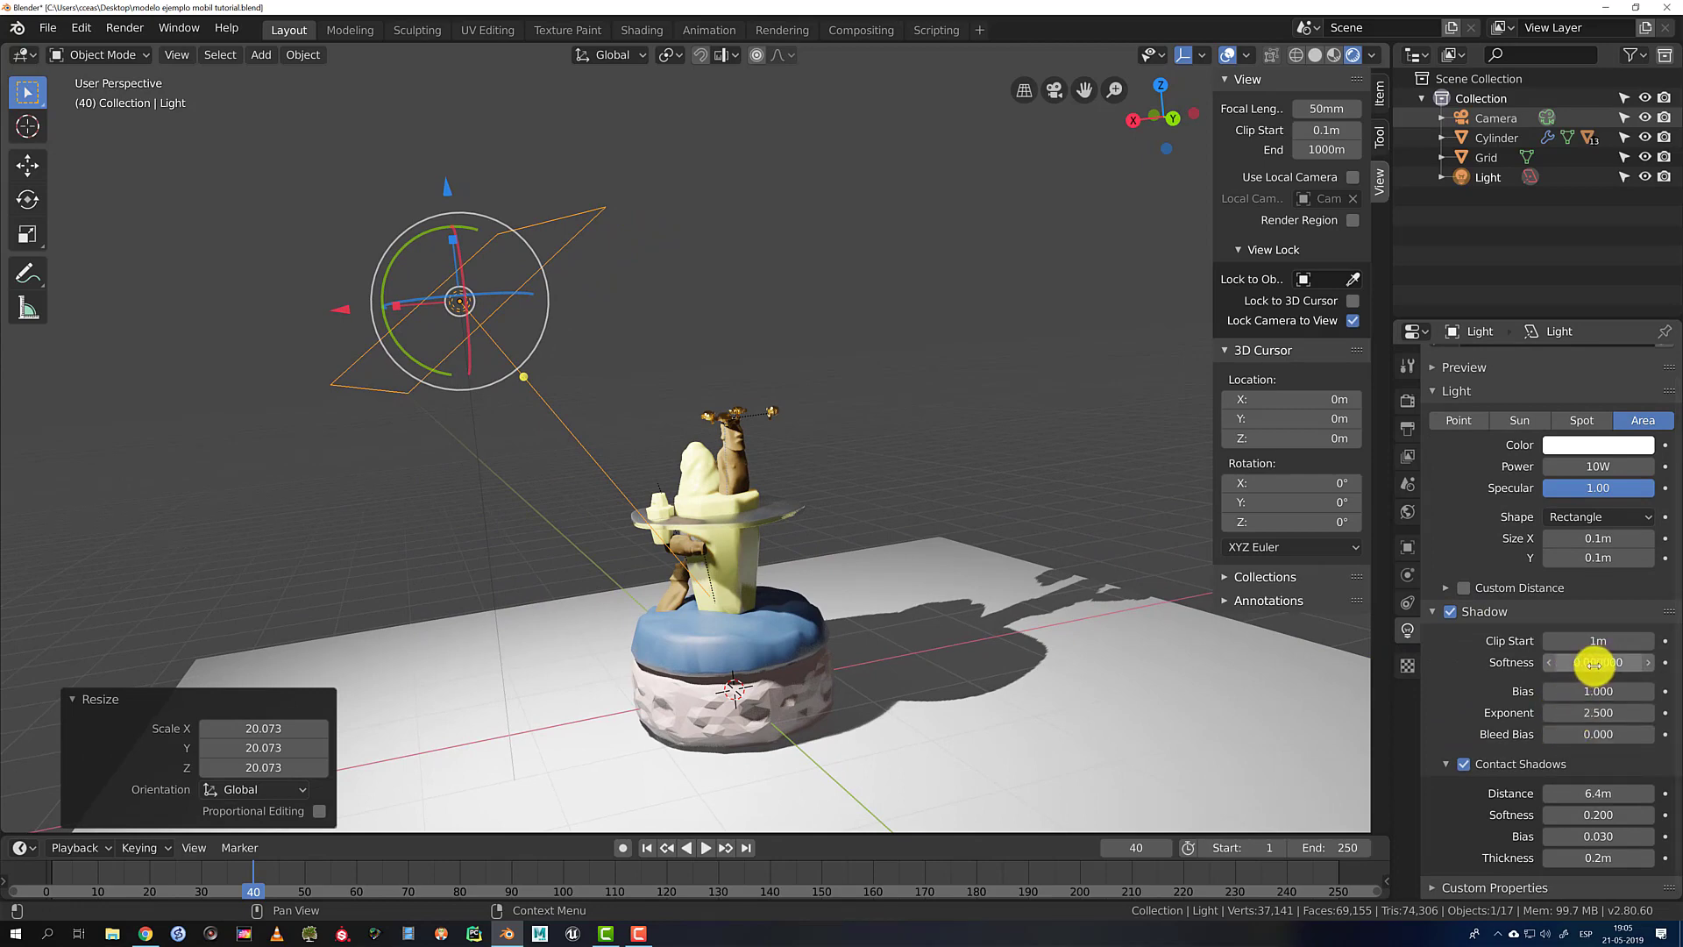
drag(1608, 661, 41, 652)
drag(1672, 664, 1528, 663)
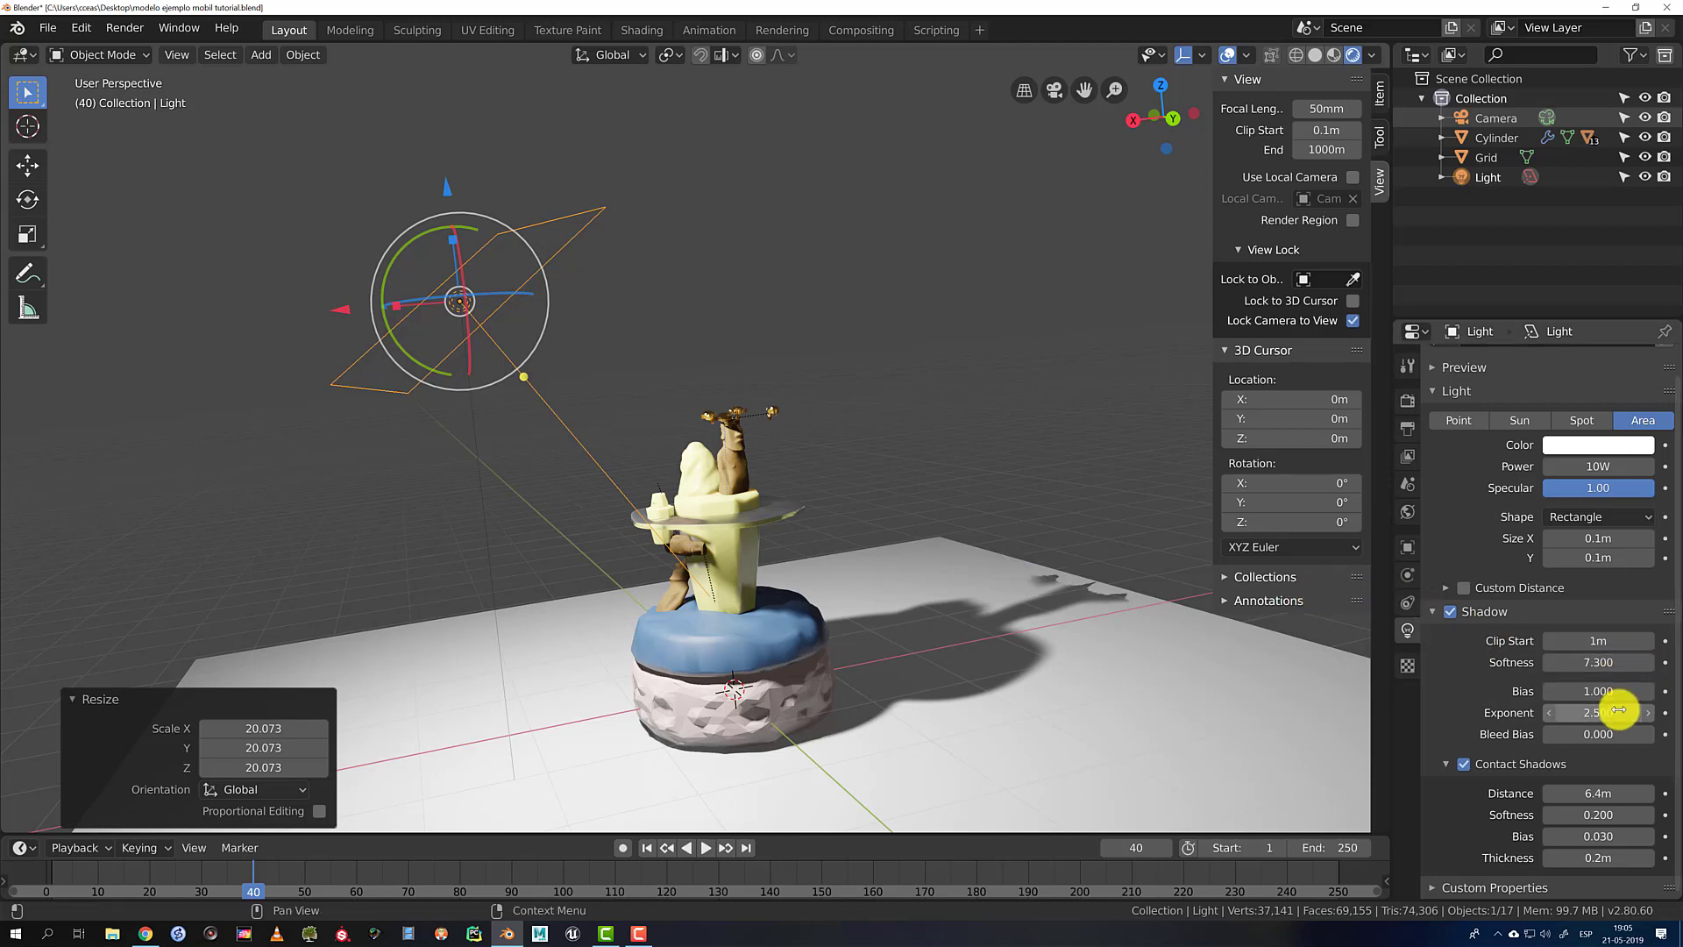
Compare the sculpture up close with the area light's Contact Shadows off and on, leaving them enabled
click(1465, 764)
click(1466, 764)
click(1465, 764)
click(1466, 764)
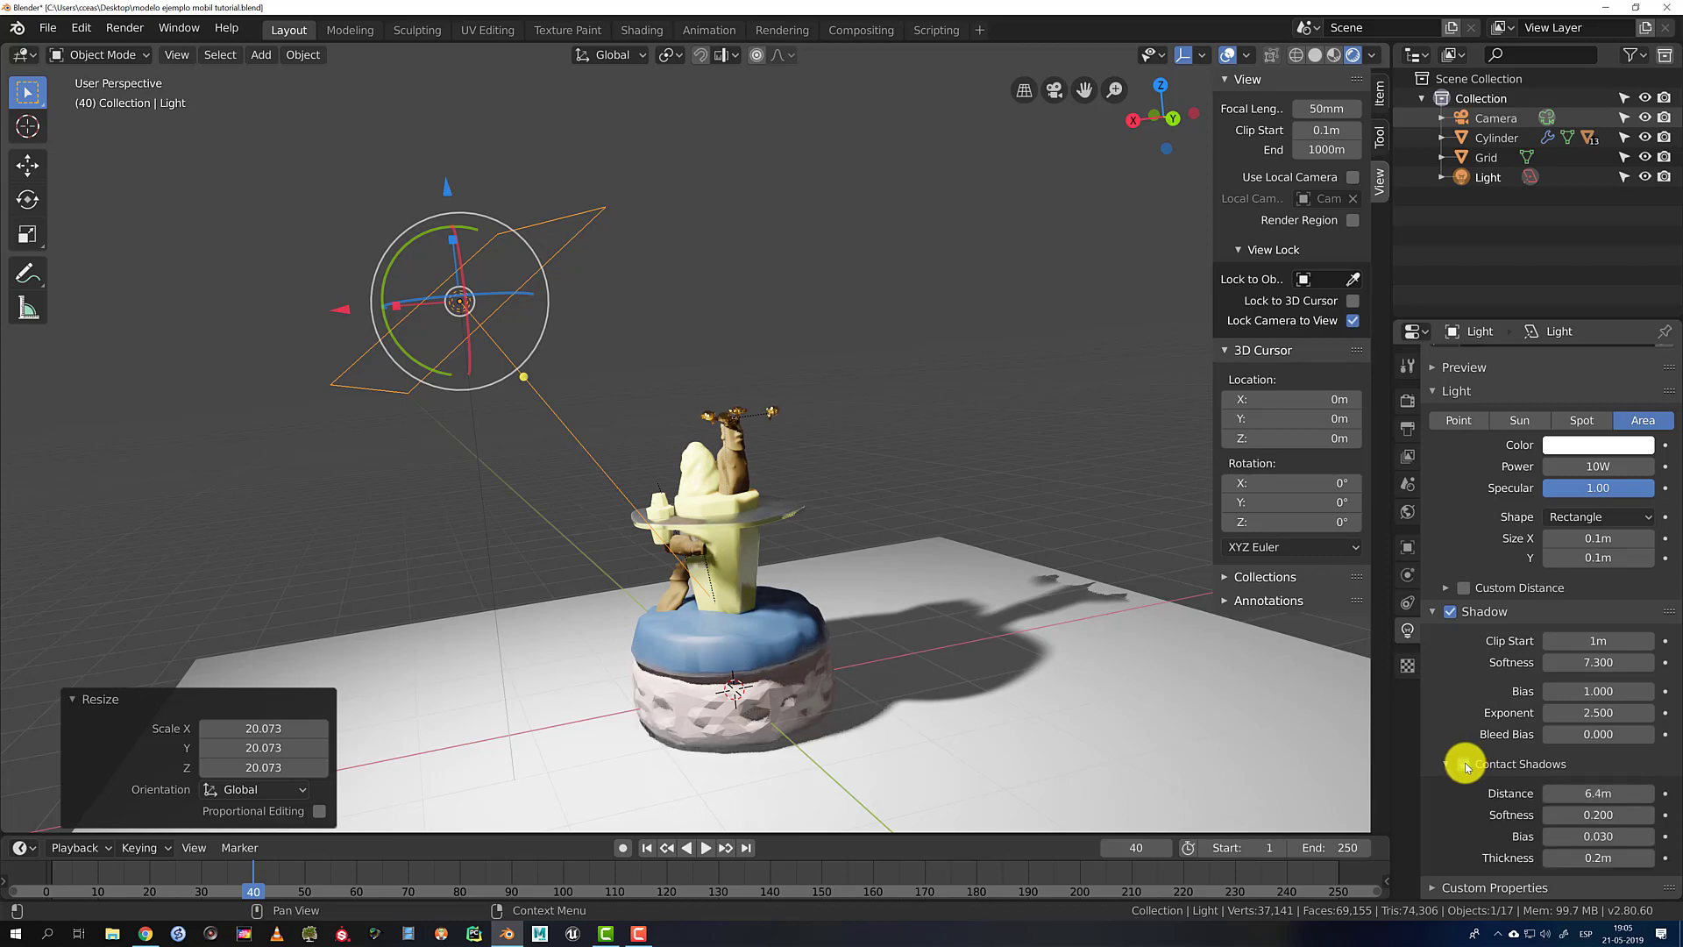
middle_drag(767, 595, 765, 575)
scroll(776, 535, up, 7)
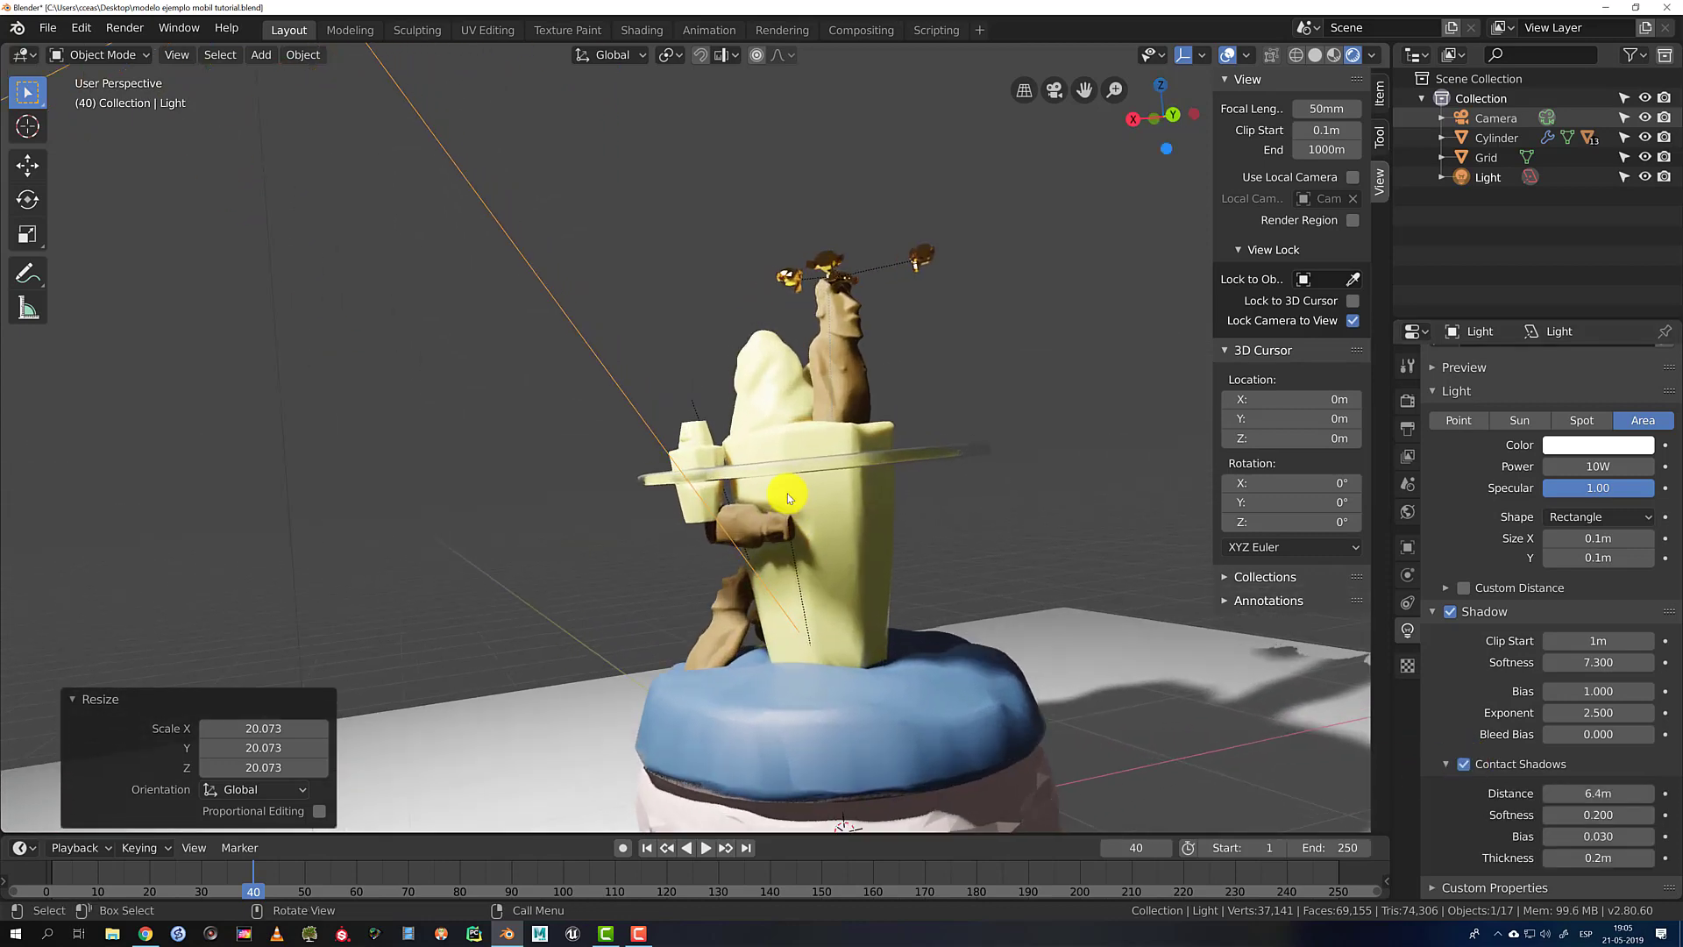
scroll(843, 534, up, 2)
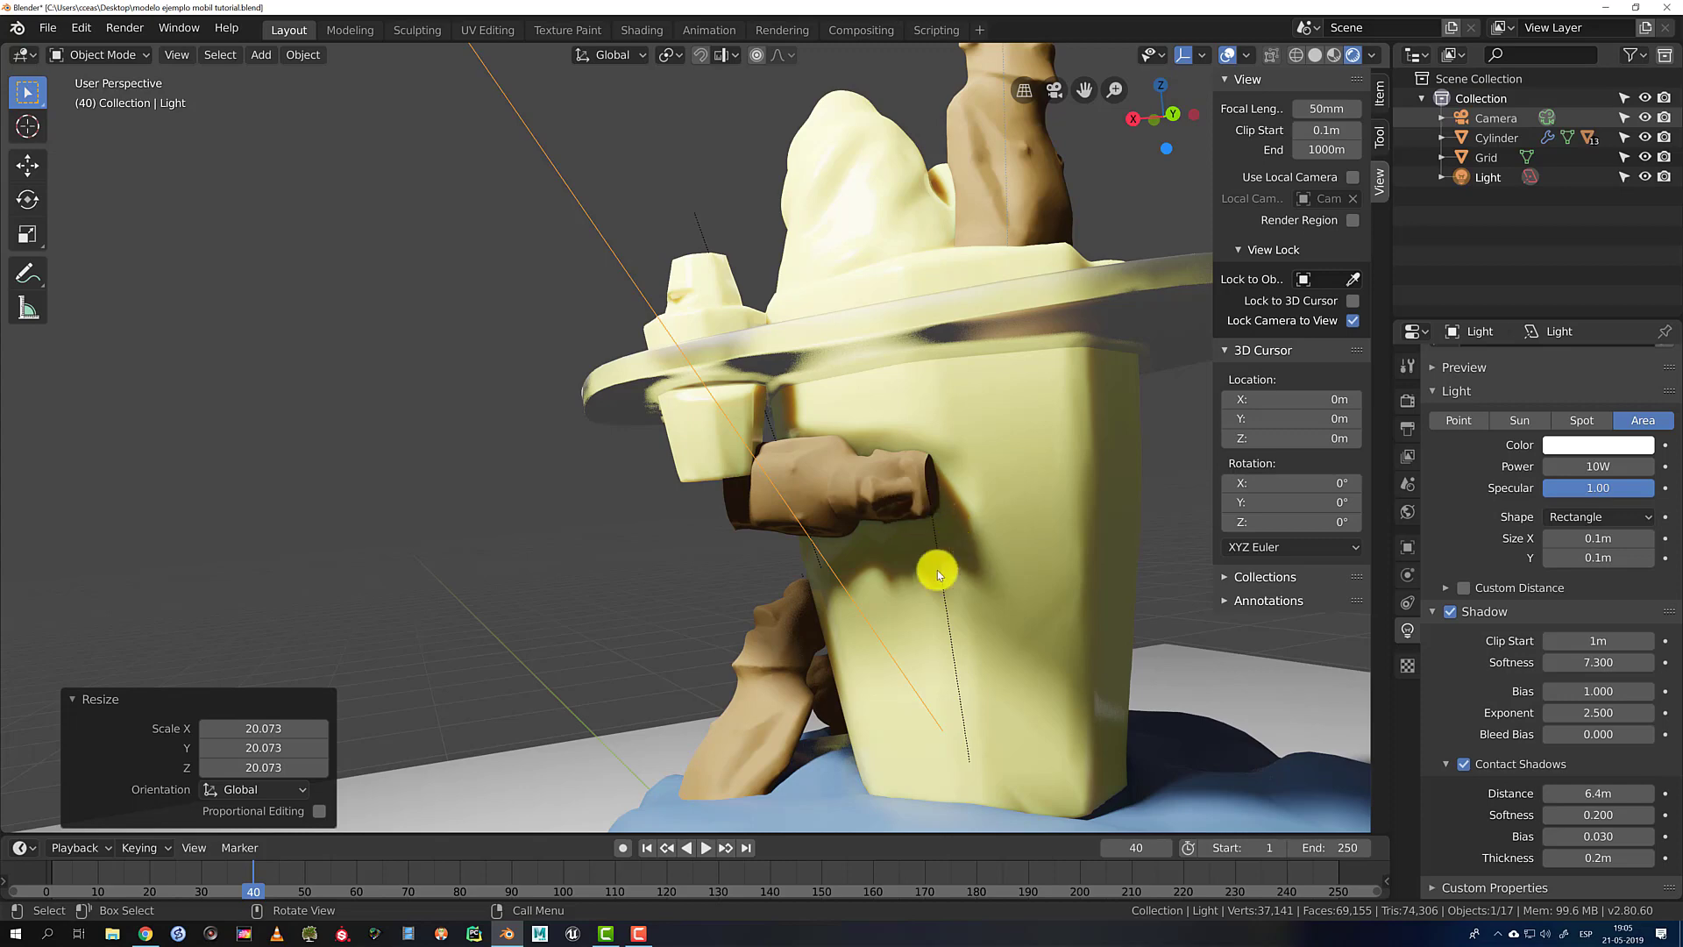
click(1469, 766)
Set the area light's contact shadow Distance to 4.5 m, Softness to 0.100 and Thickness to 1.51 m
scroll(1064, 559, down, 6)
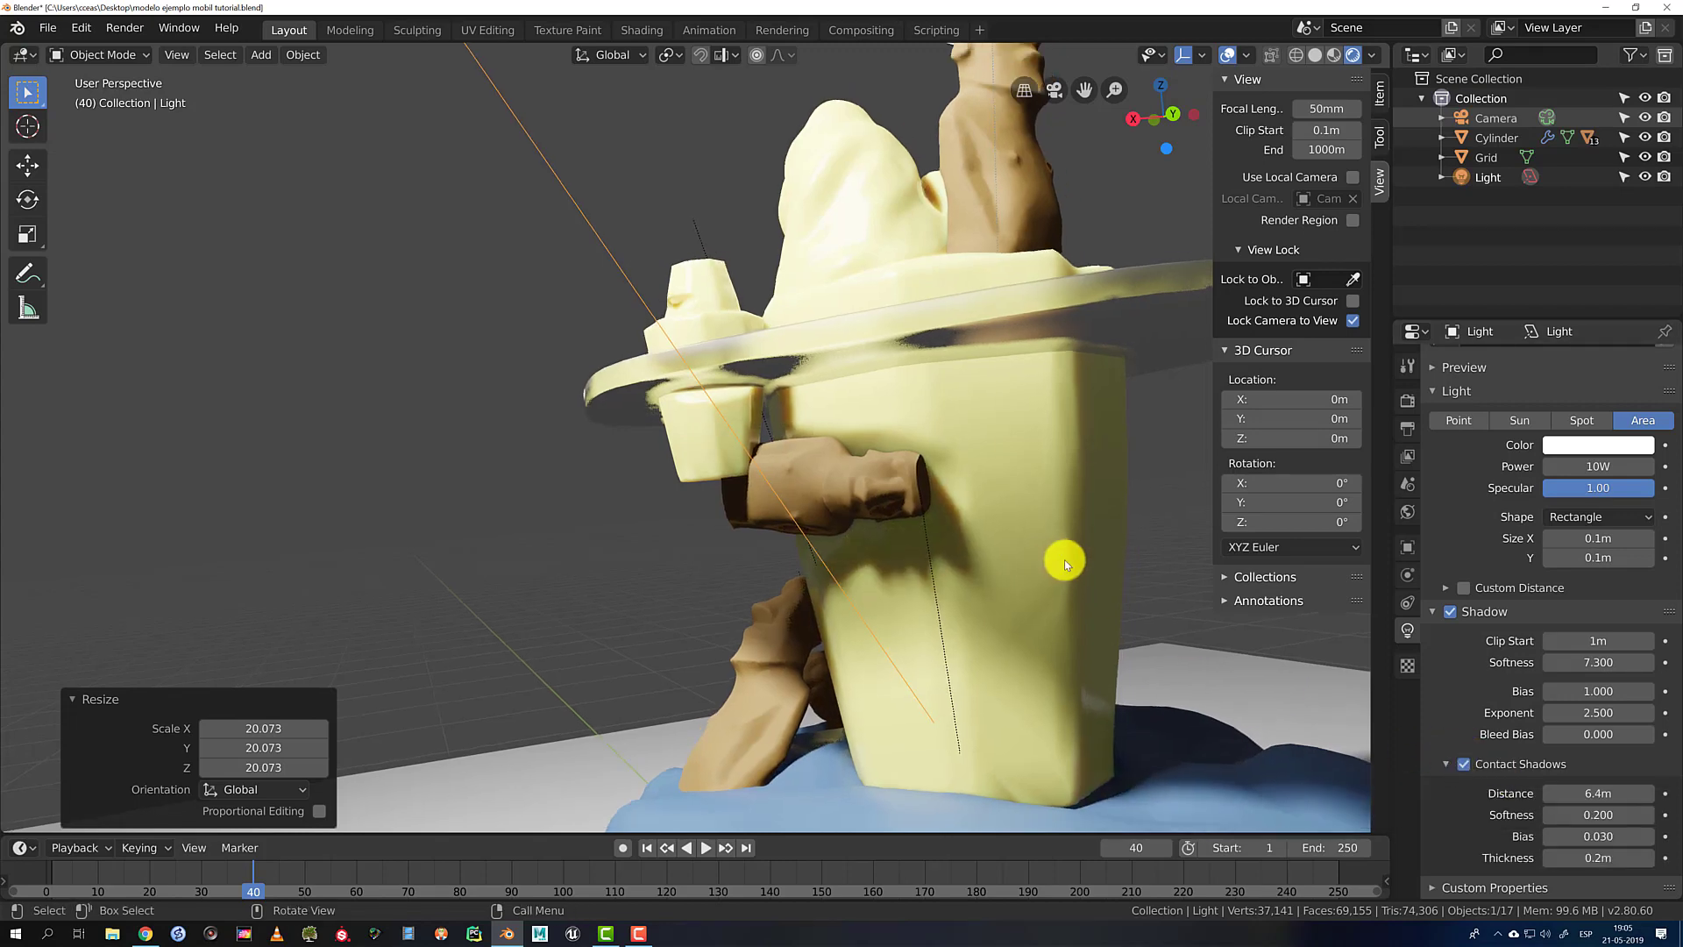
mouse_move(1585, 793)
mouse_down()
mouse_move(1322, 793)
mouse_move(1364, 793)
mouse_move(1320, 810)
mouse_up()
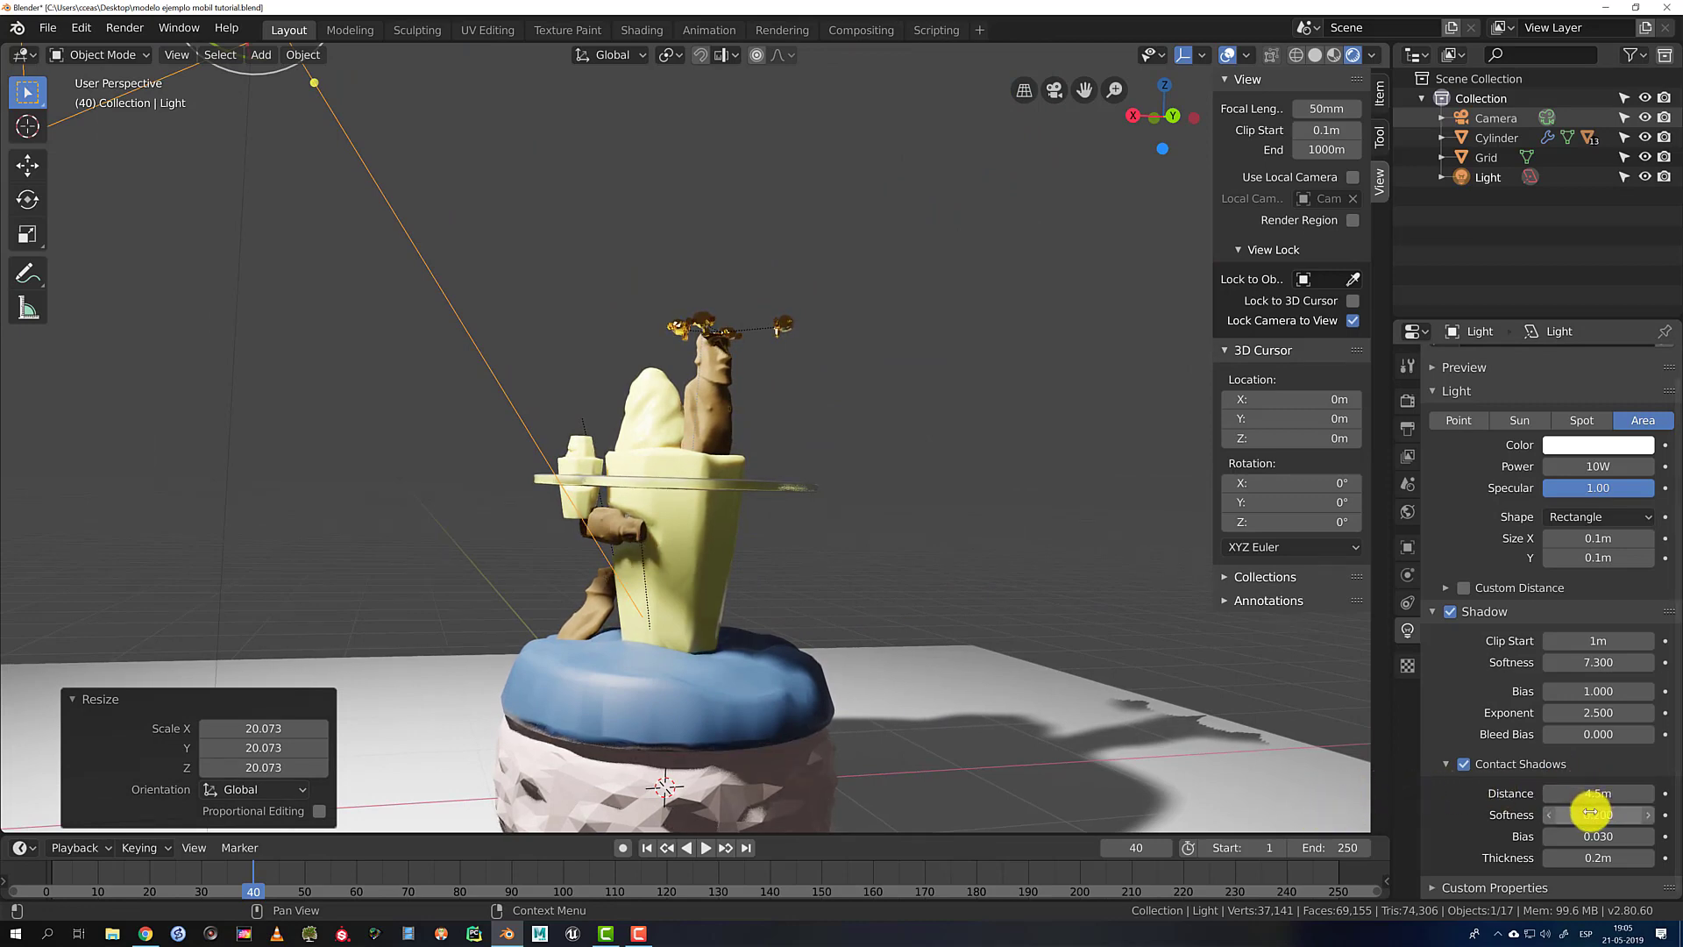
drag(1589, 813, 7, 810)
mouse_move(1635, 822)
mouse_down()
mouse_move(1504, 820)
mouse_move(1638, 857)
mouse_move(64, 841)
mouse_move(1668, 849)
mouse_move(281, 828)
mouse_up()
drag(386, 808, 1487, 845)
scroll(907, 611, down, 4)
middle_drag(907, 612, 929, 578)
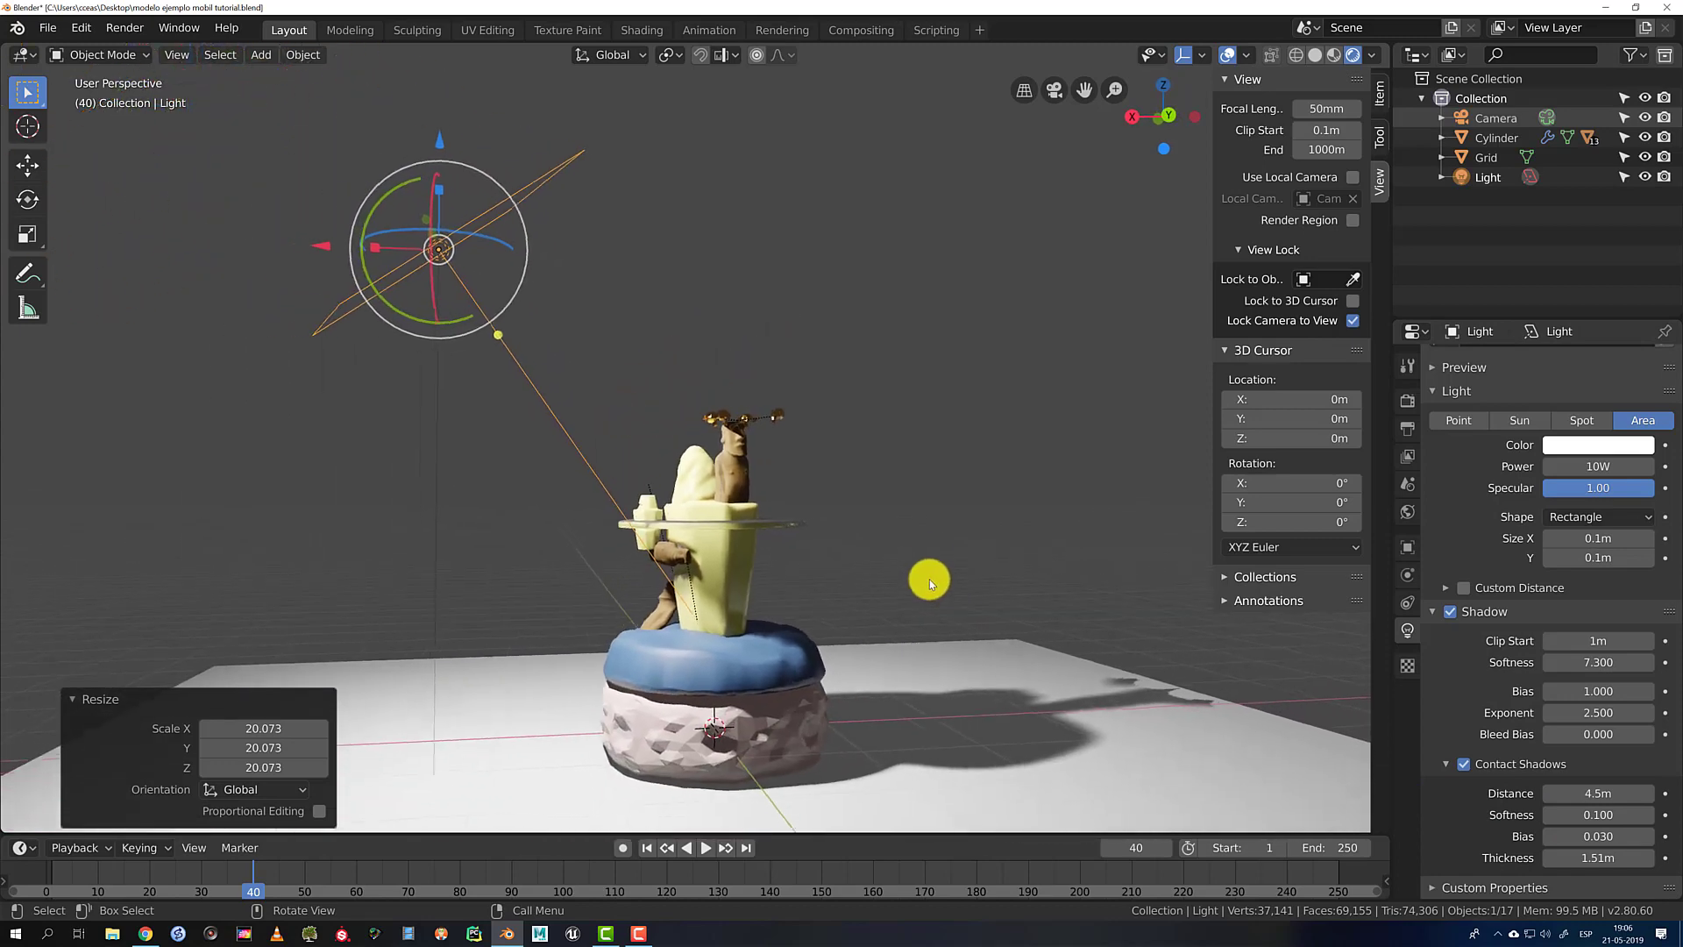
Add a point light and move it beside the sculpture, opposite the area light, raising it about 2.22 m
click(929, 560)
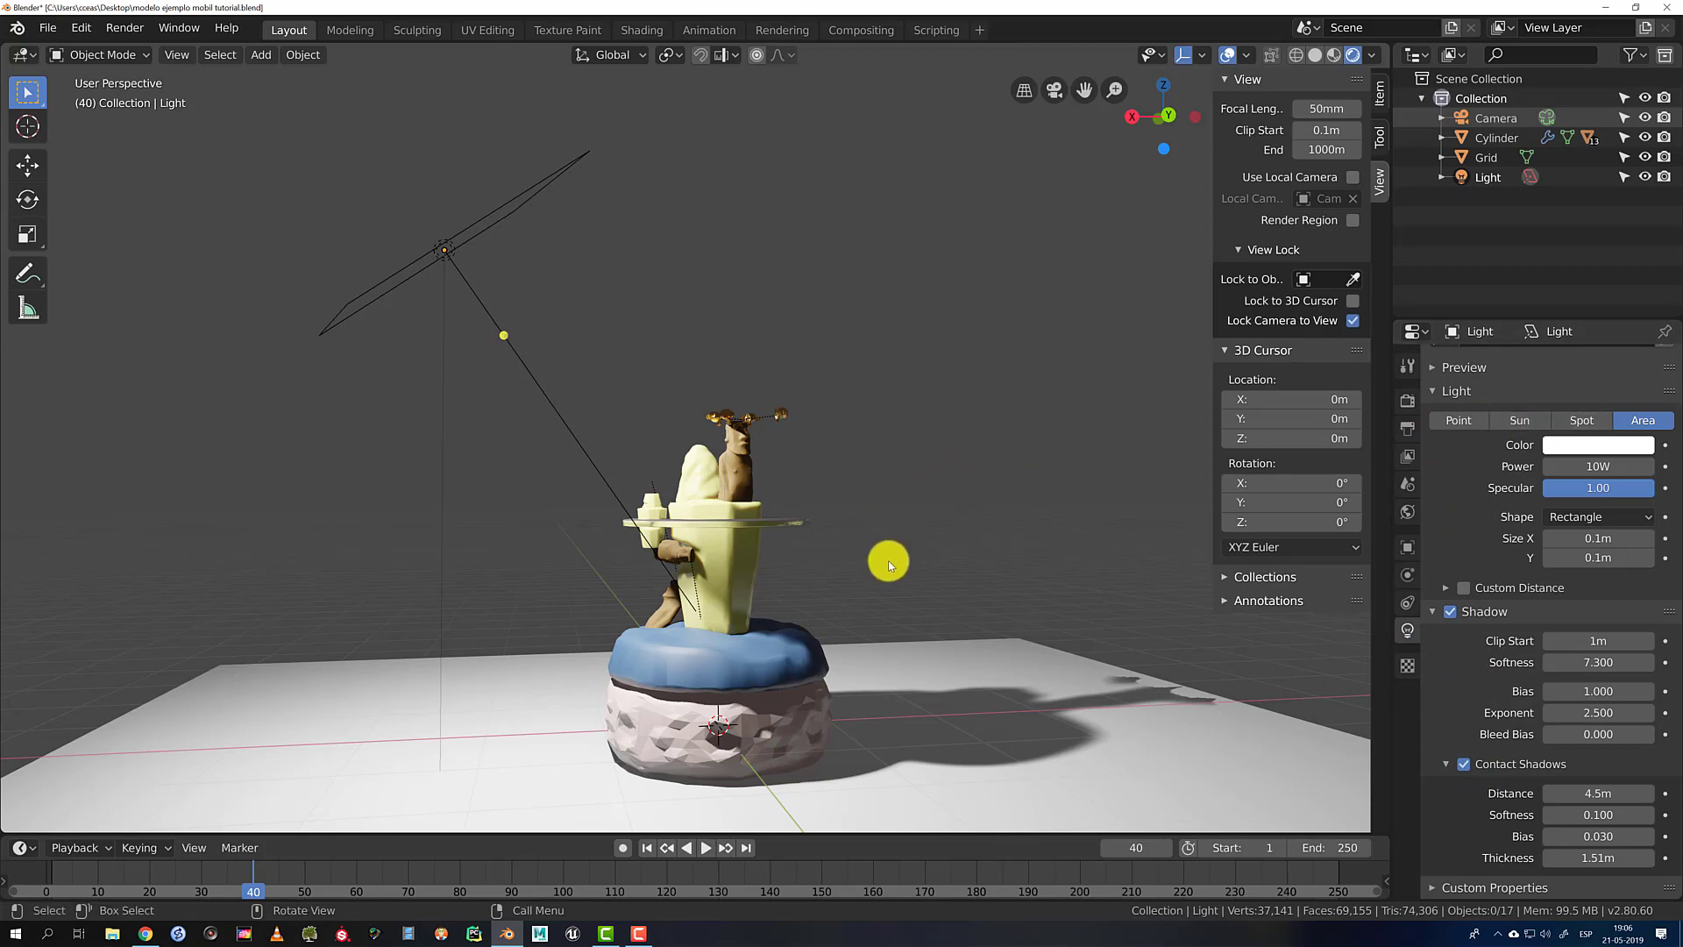
key(shift+a)
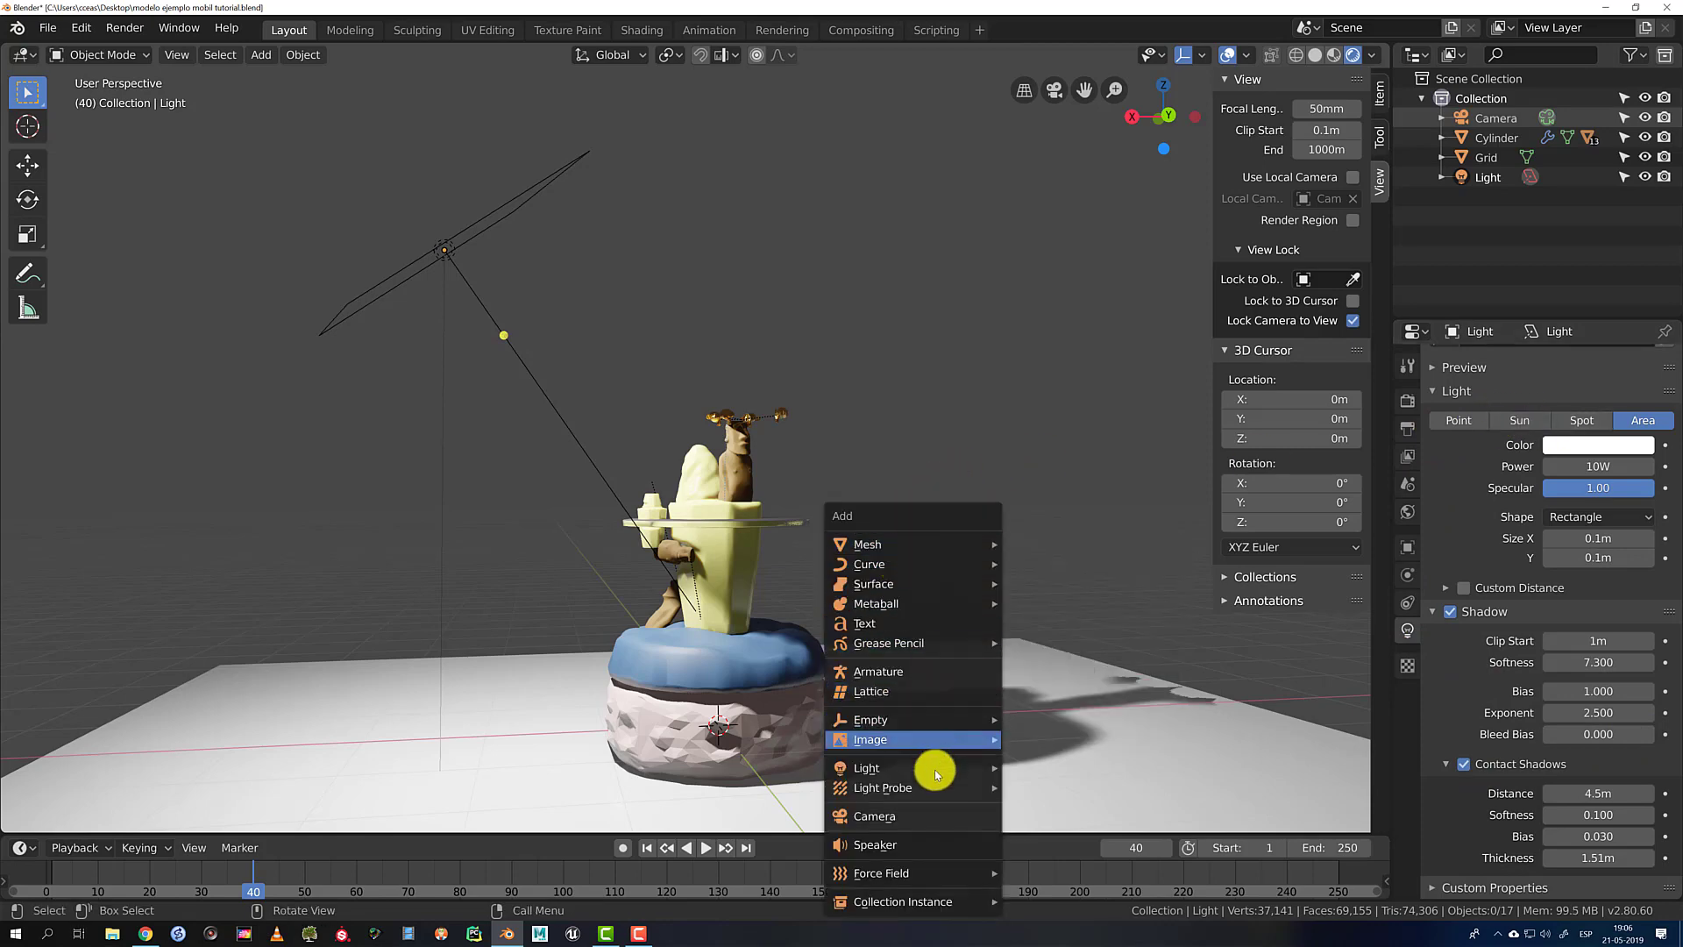
mouse_move(925, 770)
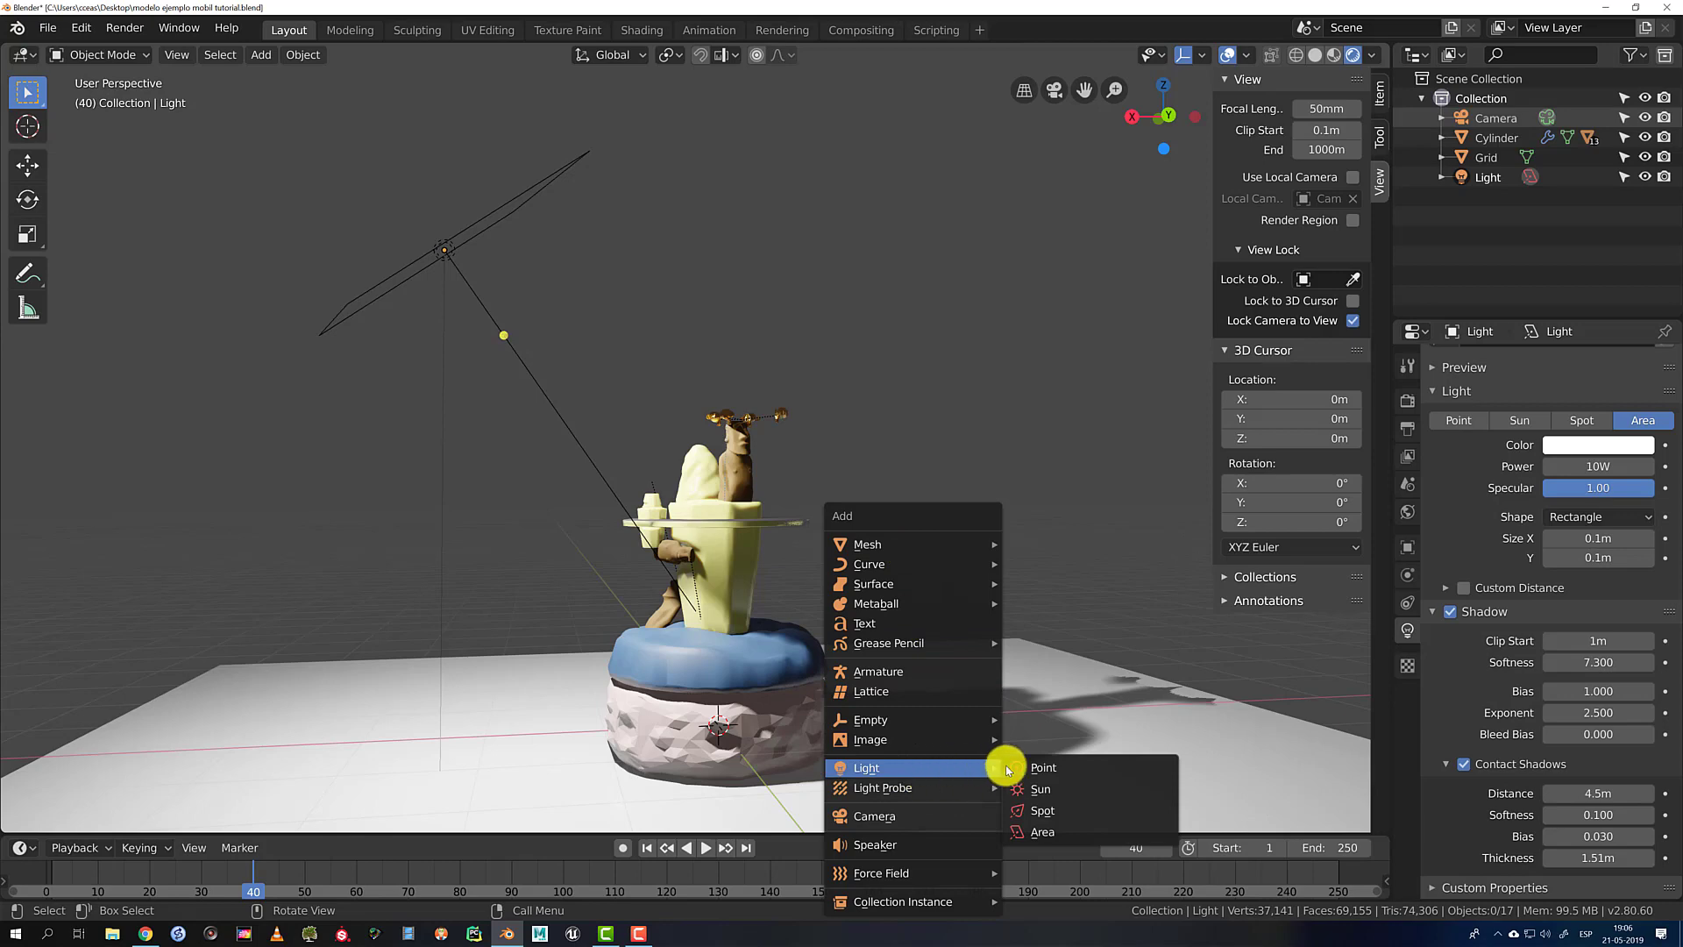
click(1061, 767)
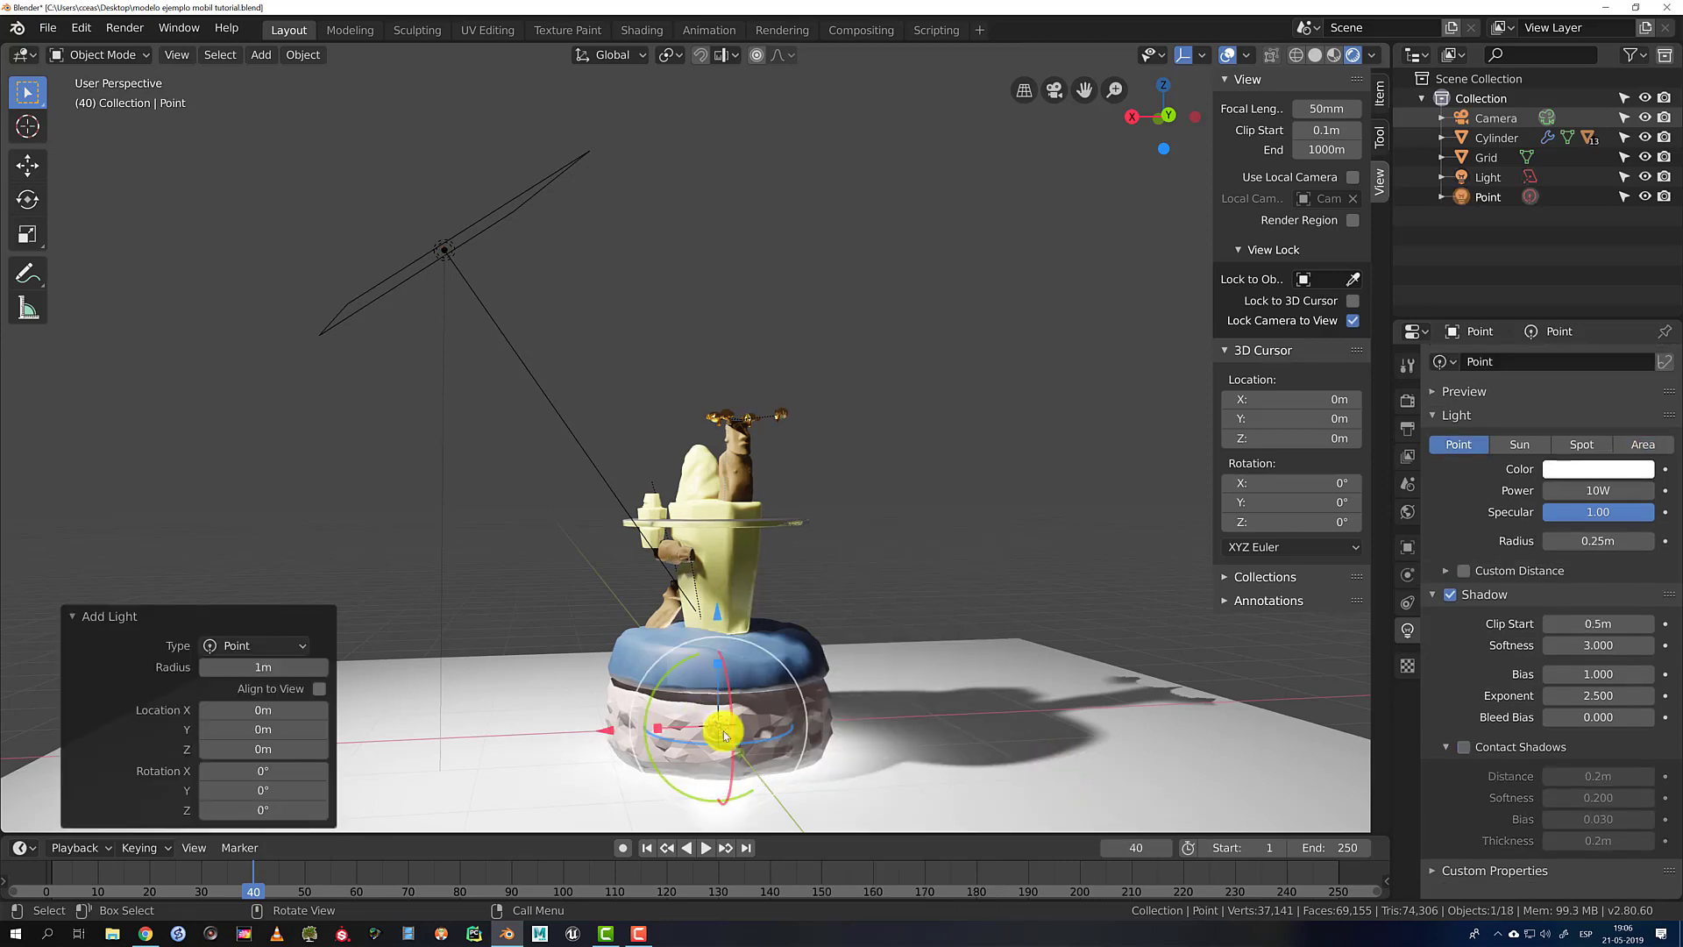
drag(599, 734, 962, 351)
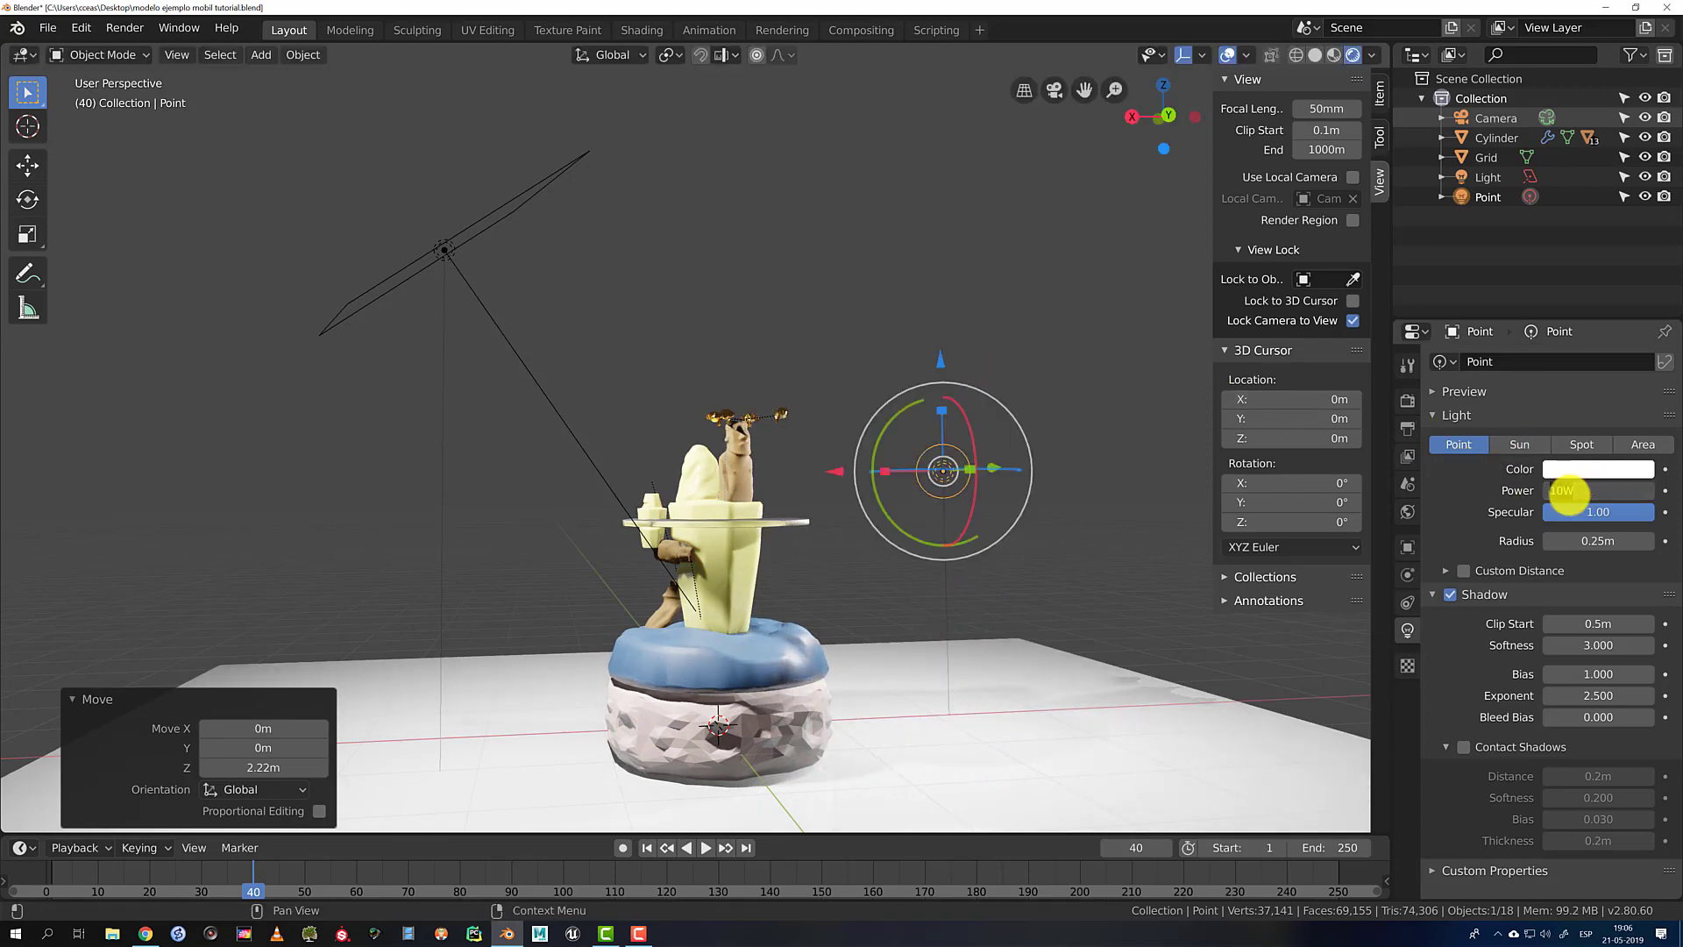
Set the point light's power to 1 W and its color to orange
key(Return)
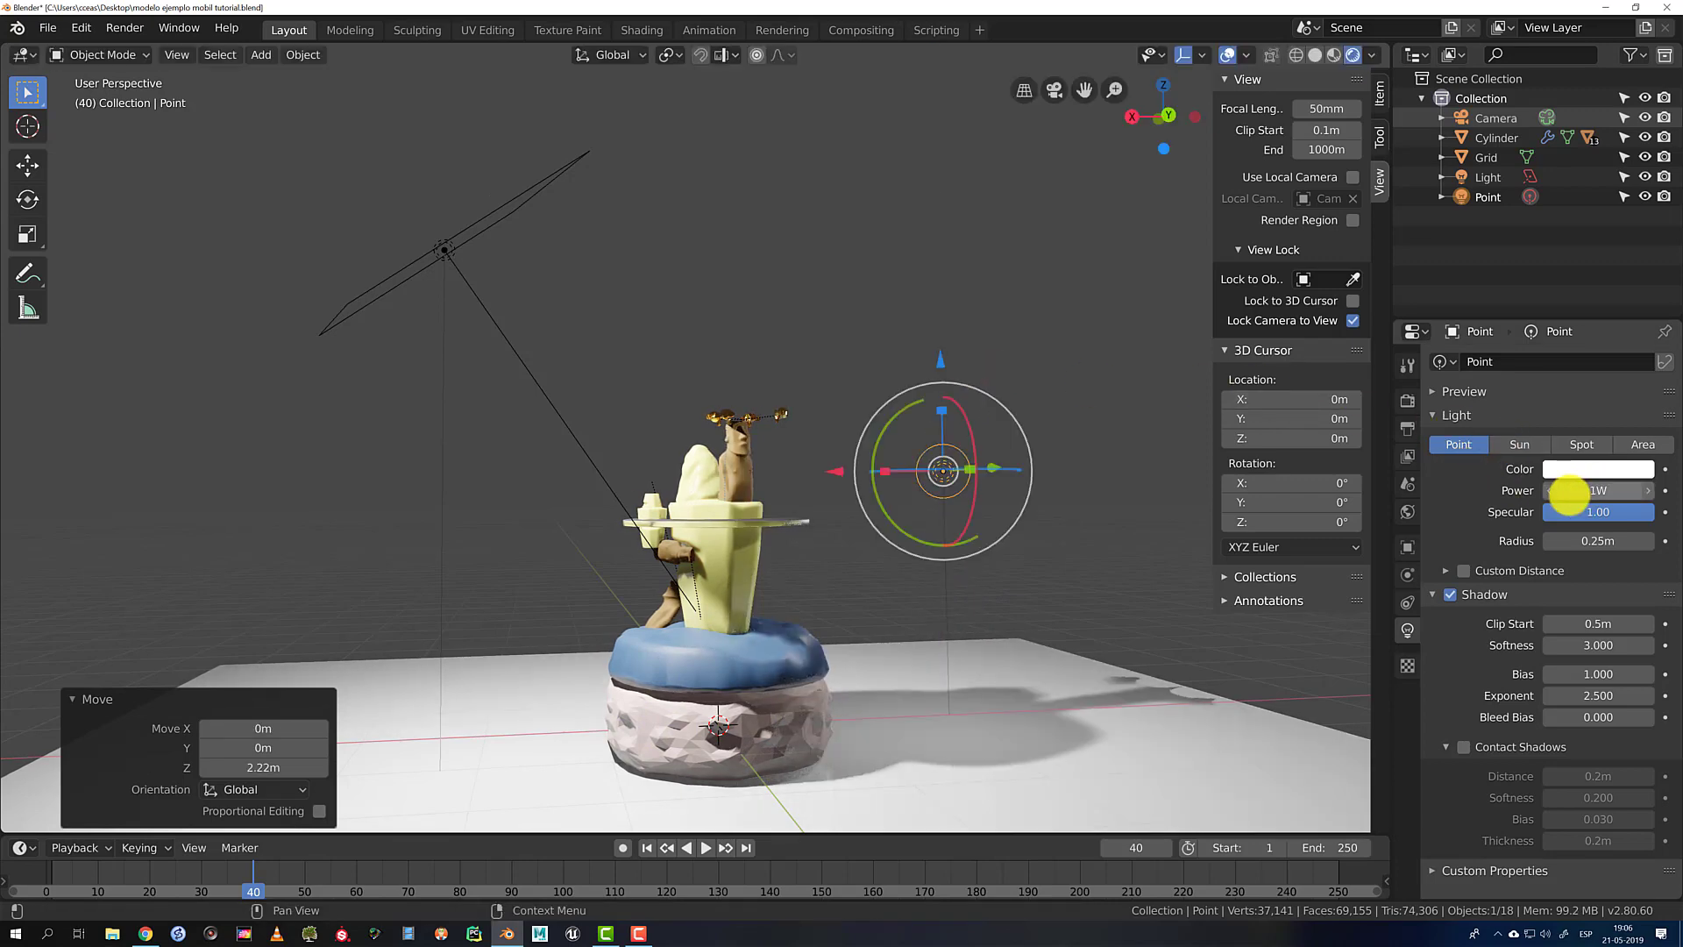
click(1590, 470)
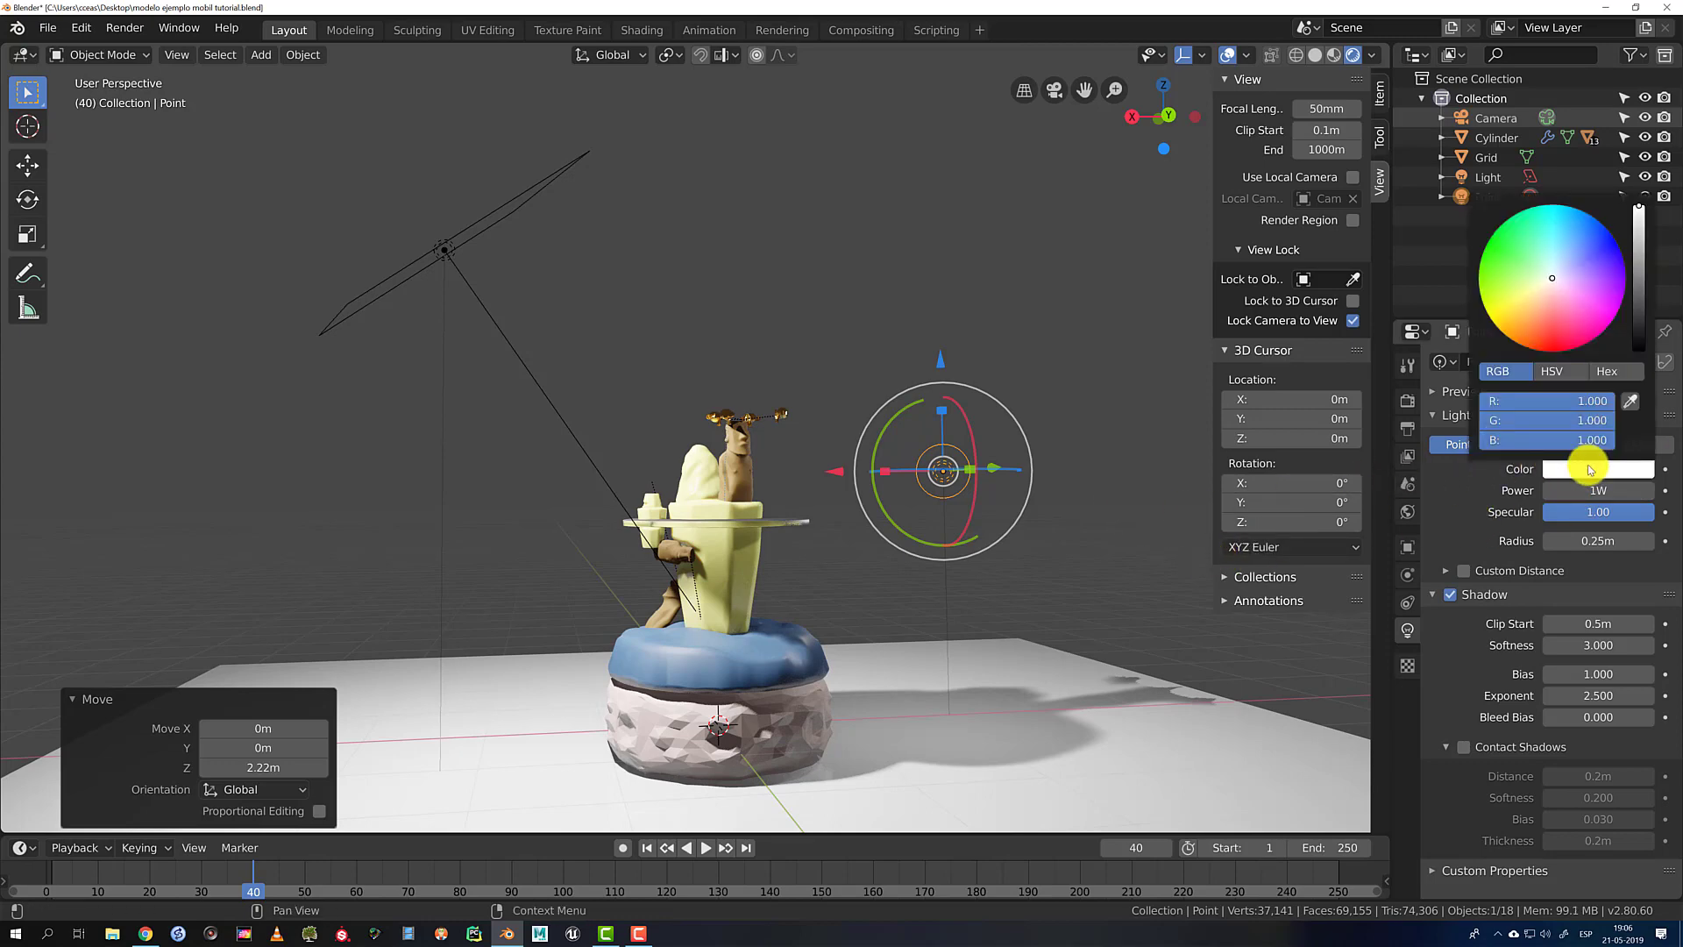
drag(1547, 263, 1500, 348)
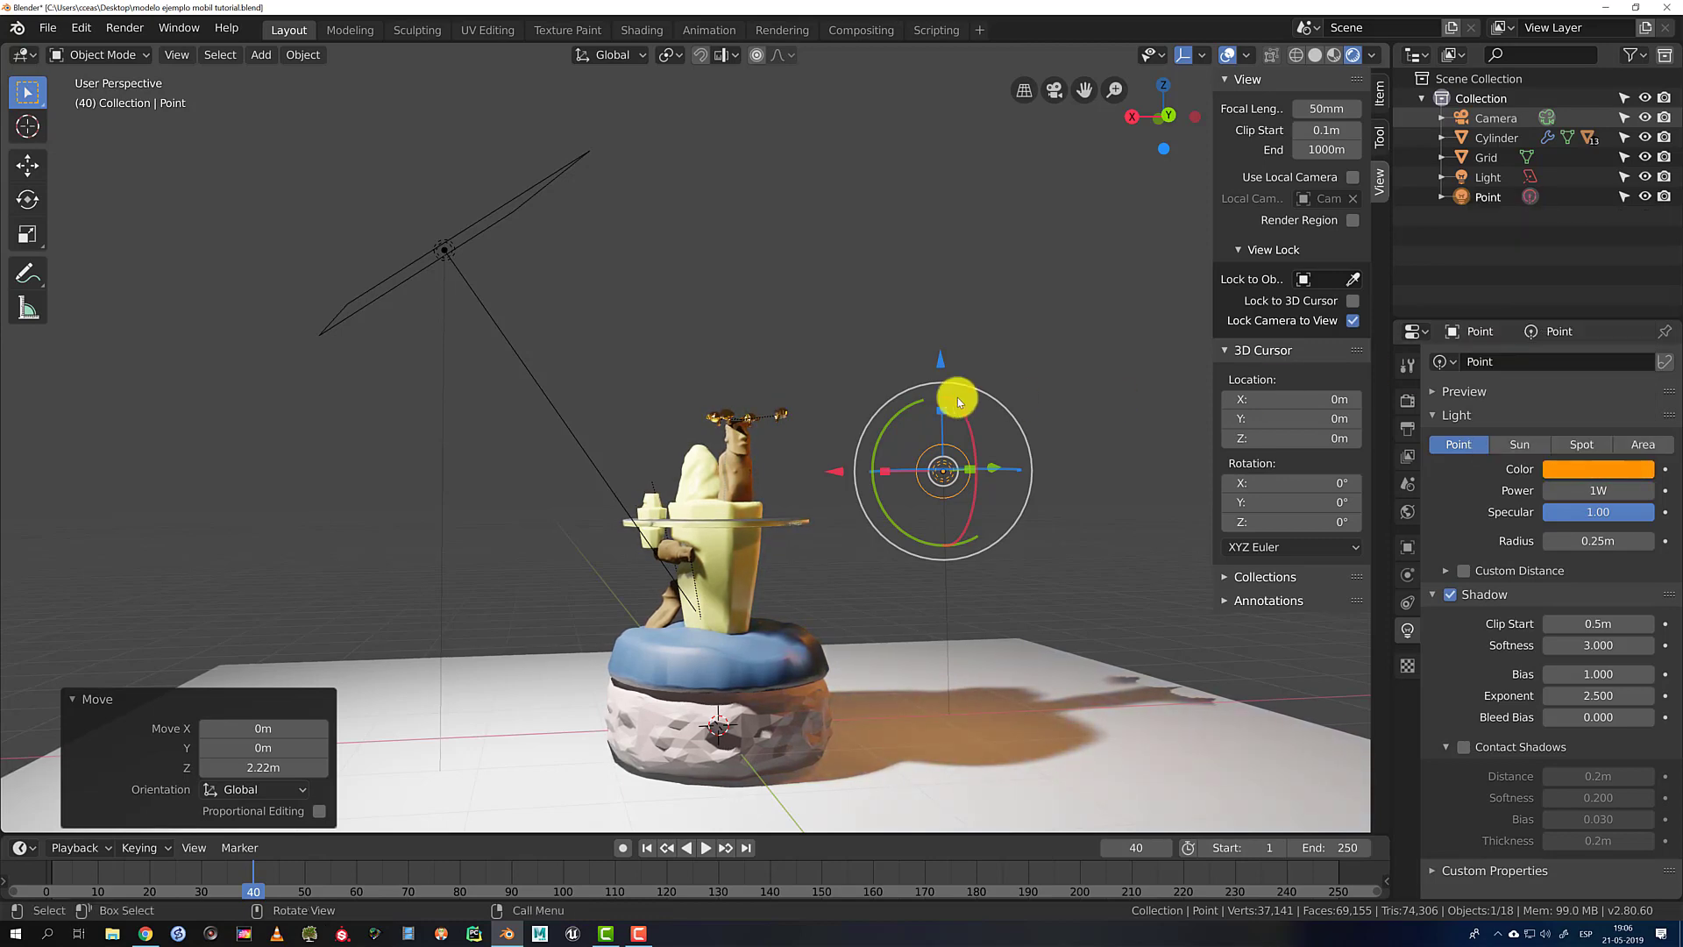
click(777, 383)
Duplicate the area light, offset the copy about -1.58 m in X and 0.293 m in Z, and move it about -3.48 m along Y
middle_drag(777, 382, 517, 323)
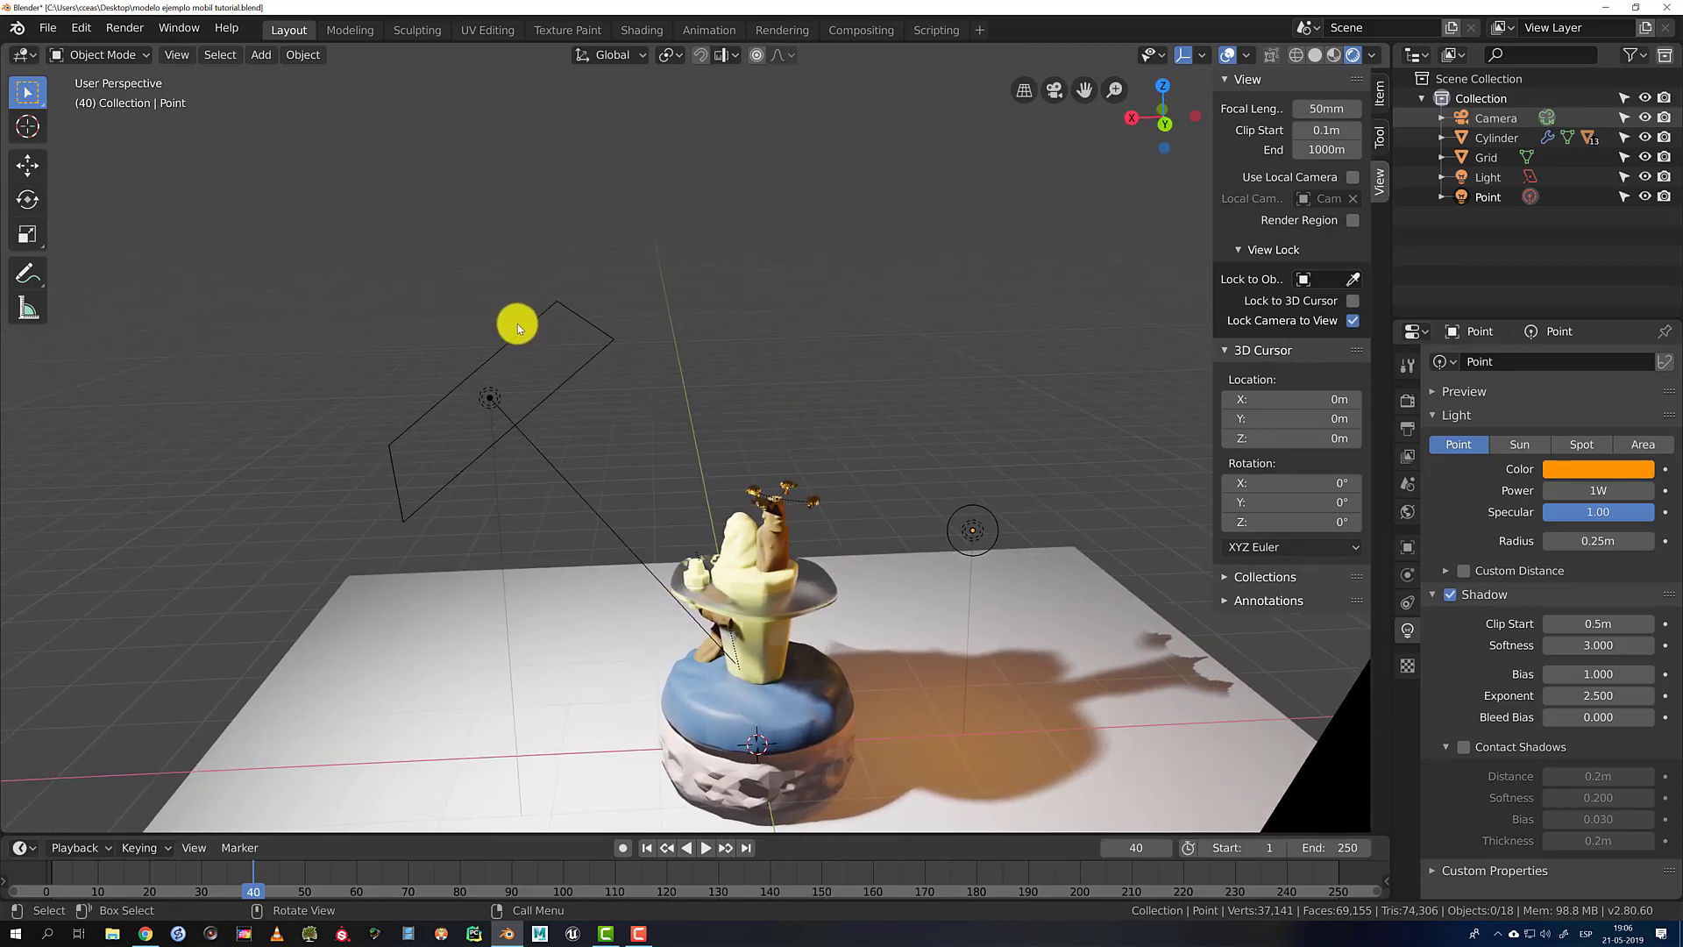
click(517, 331)
key(shift+d)
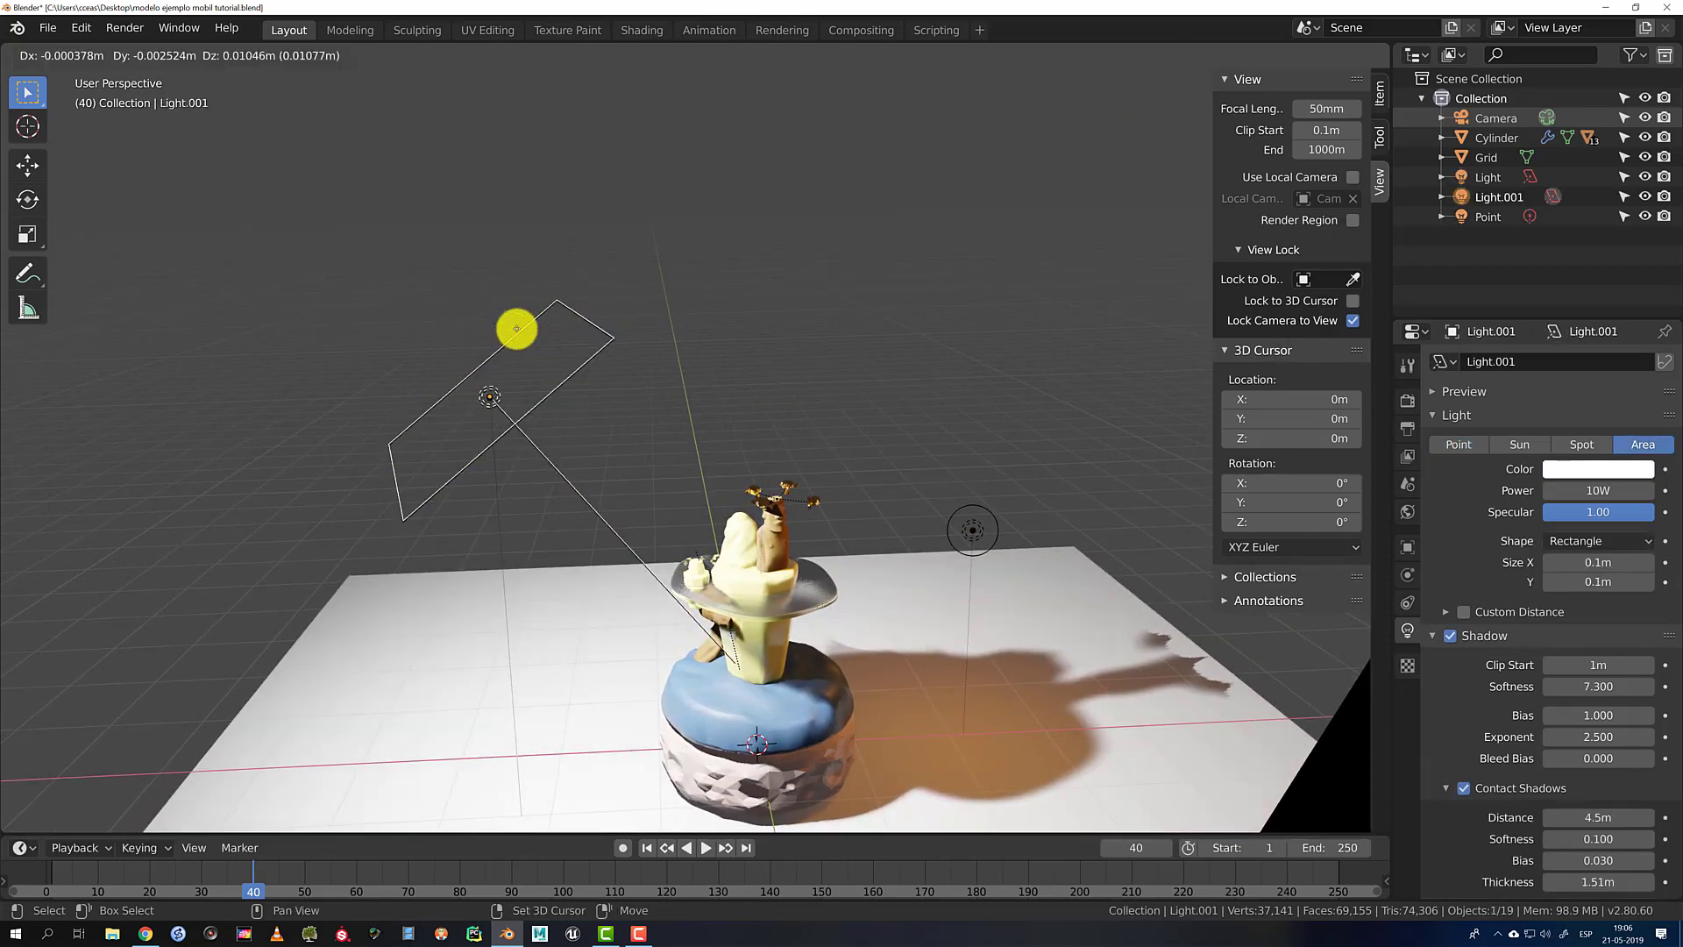
click(712, 288)
middle_drag(759, 293, 766, 334)
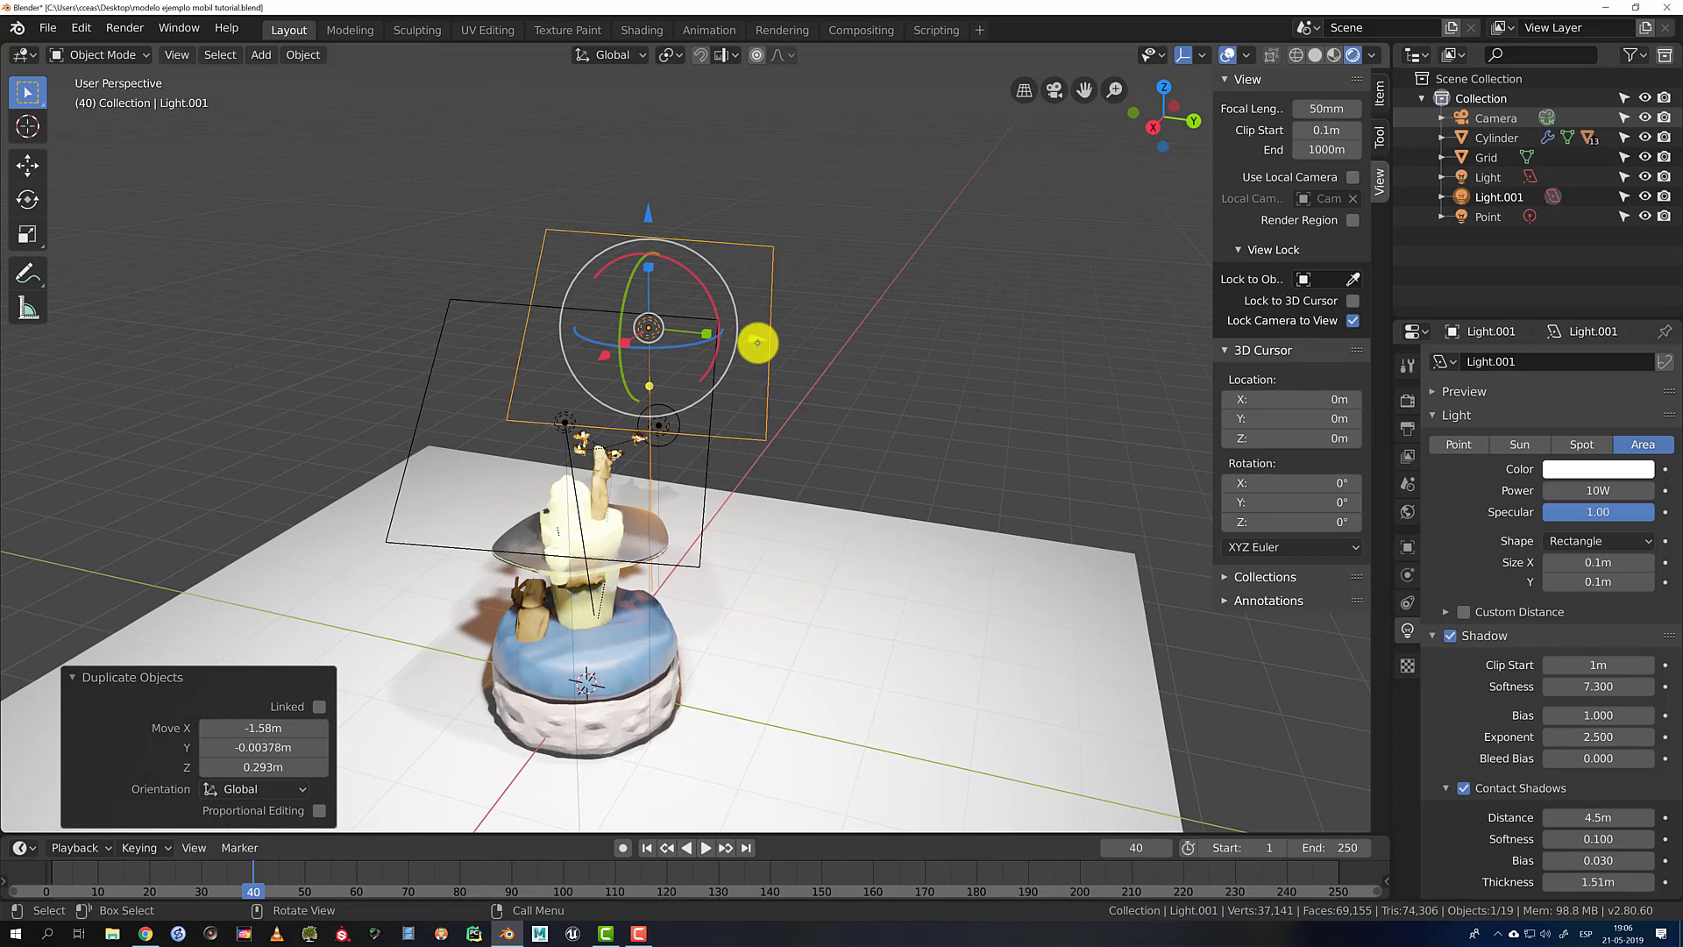
key(g)
key(y)
drag(543, 306, 398, 307)
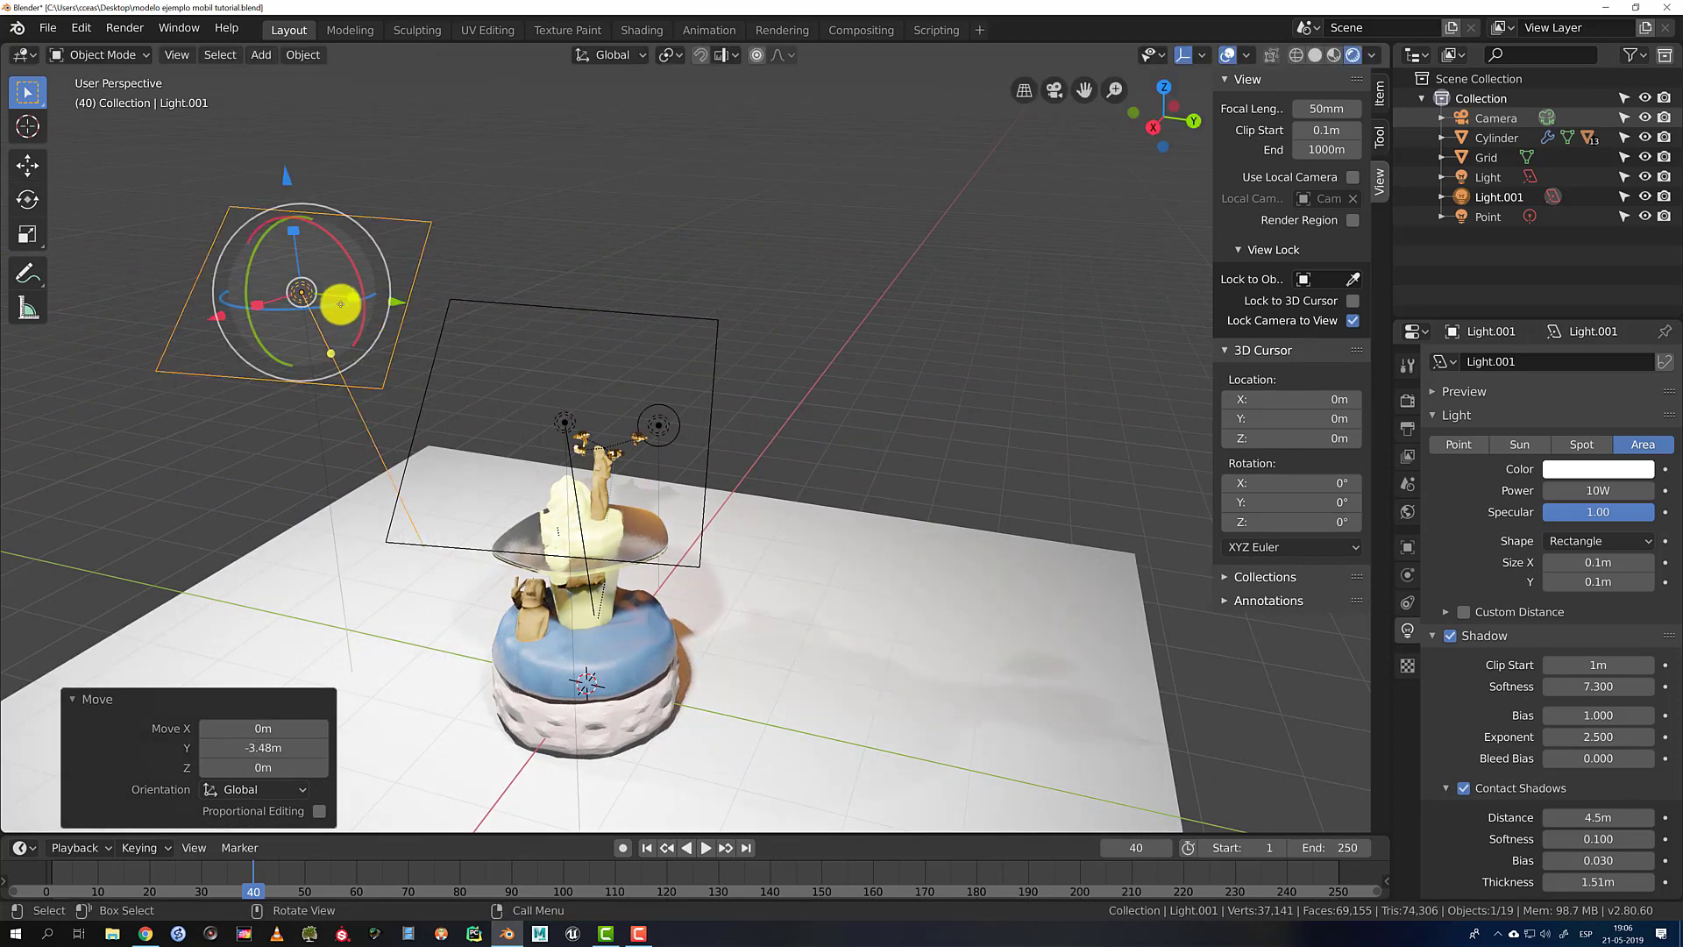
Rotate the duplicated area light about -112° around Z and move it about -0.889 m along X
key(r)
key(z)
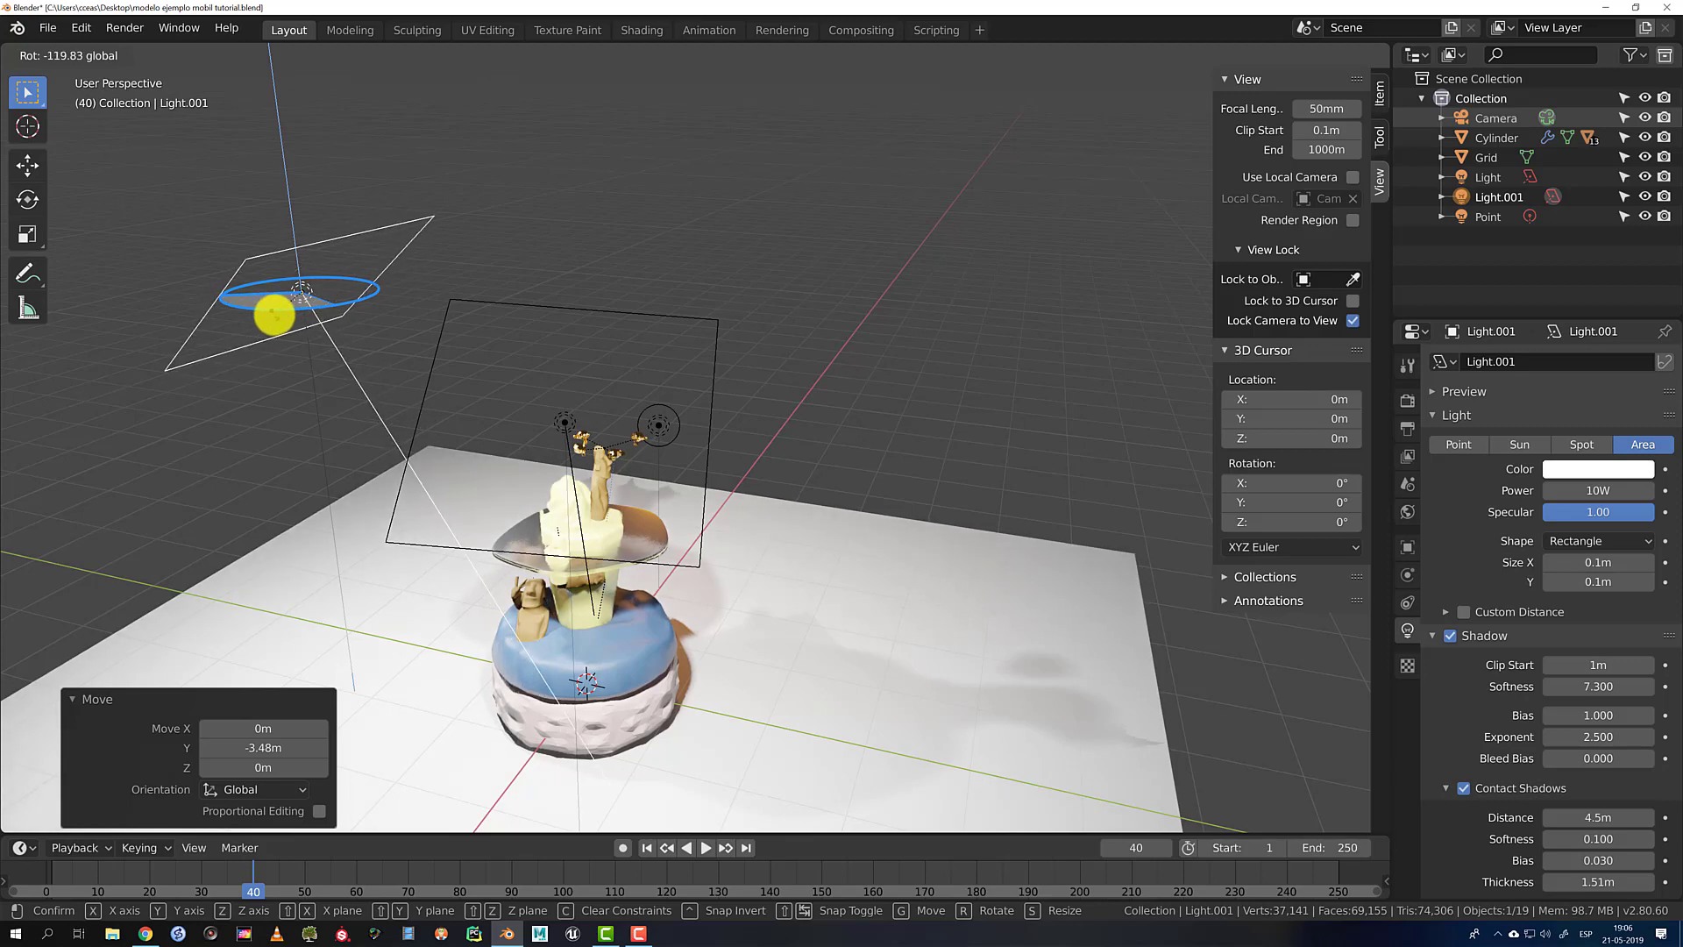
drag(277, 314, 285, 312)
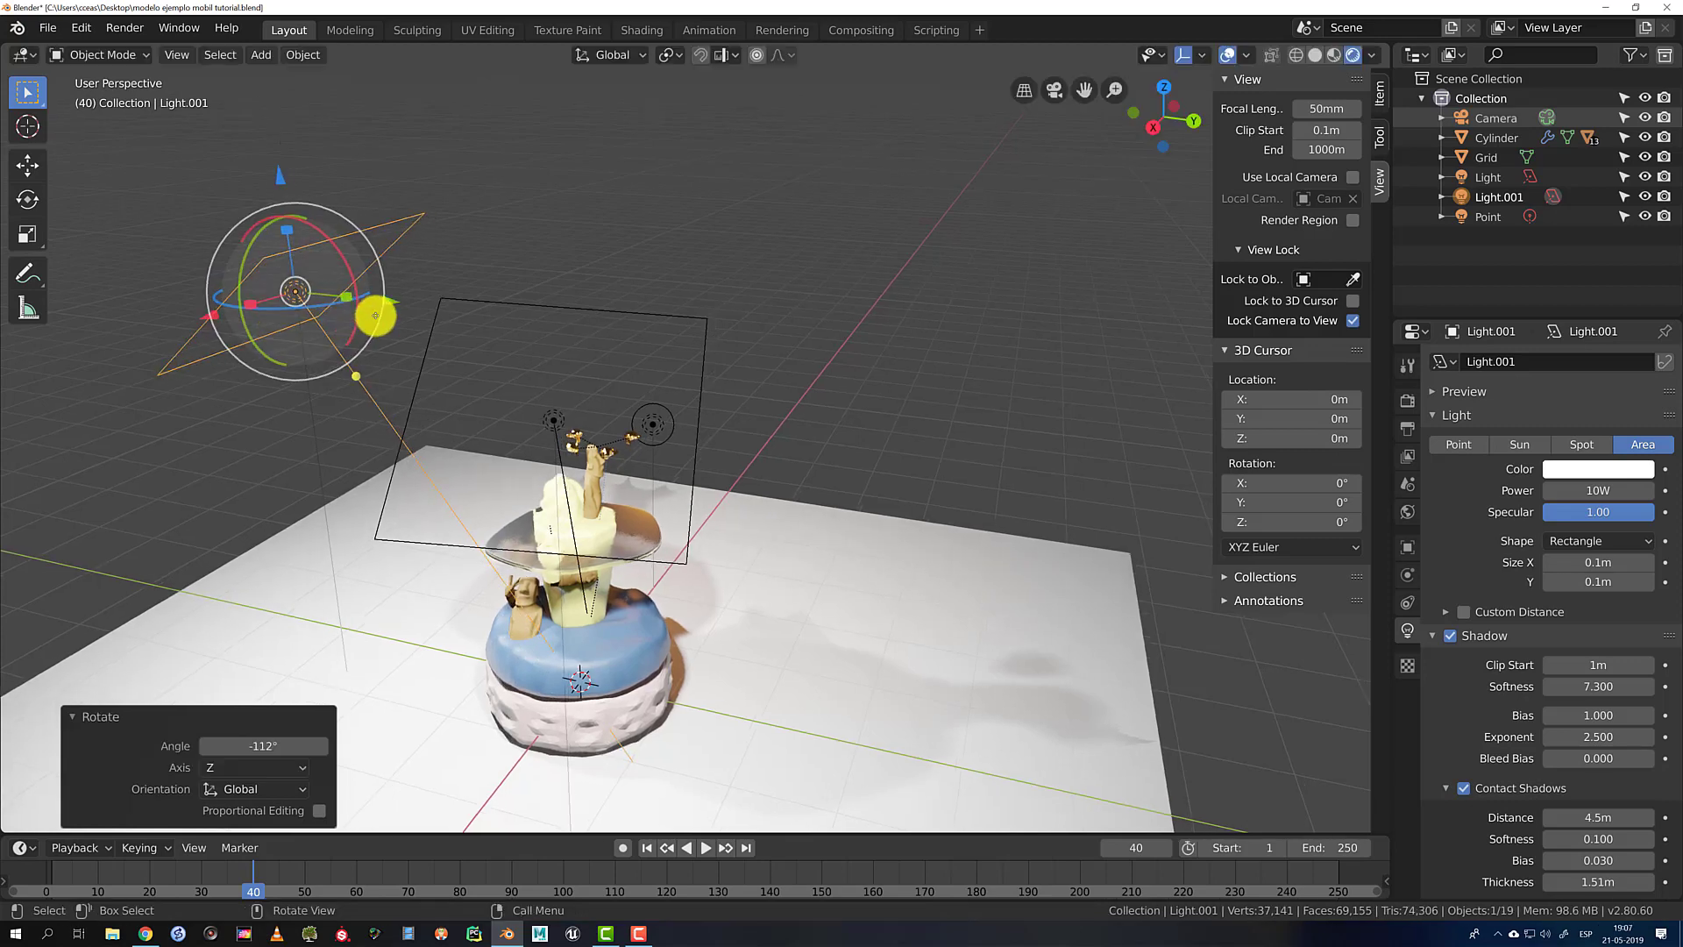
middle_drag(376, 315, 394, 282)
key(g)
key(x)
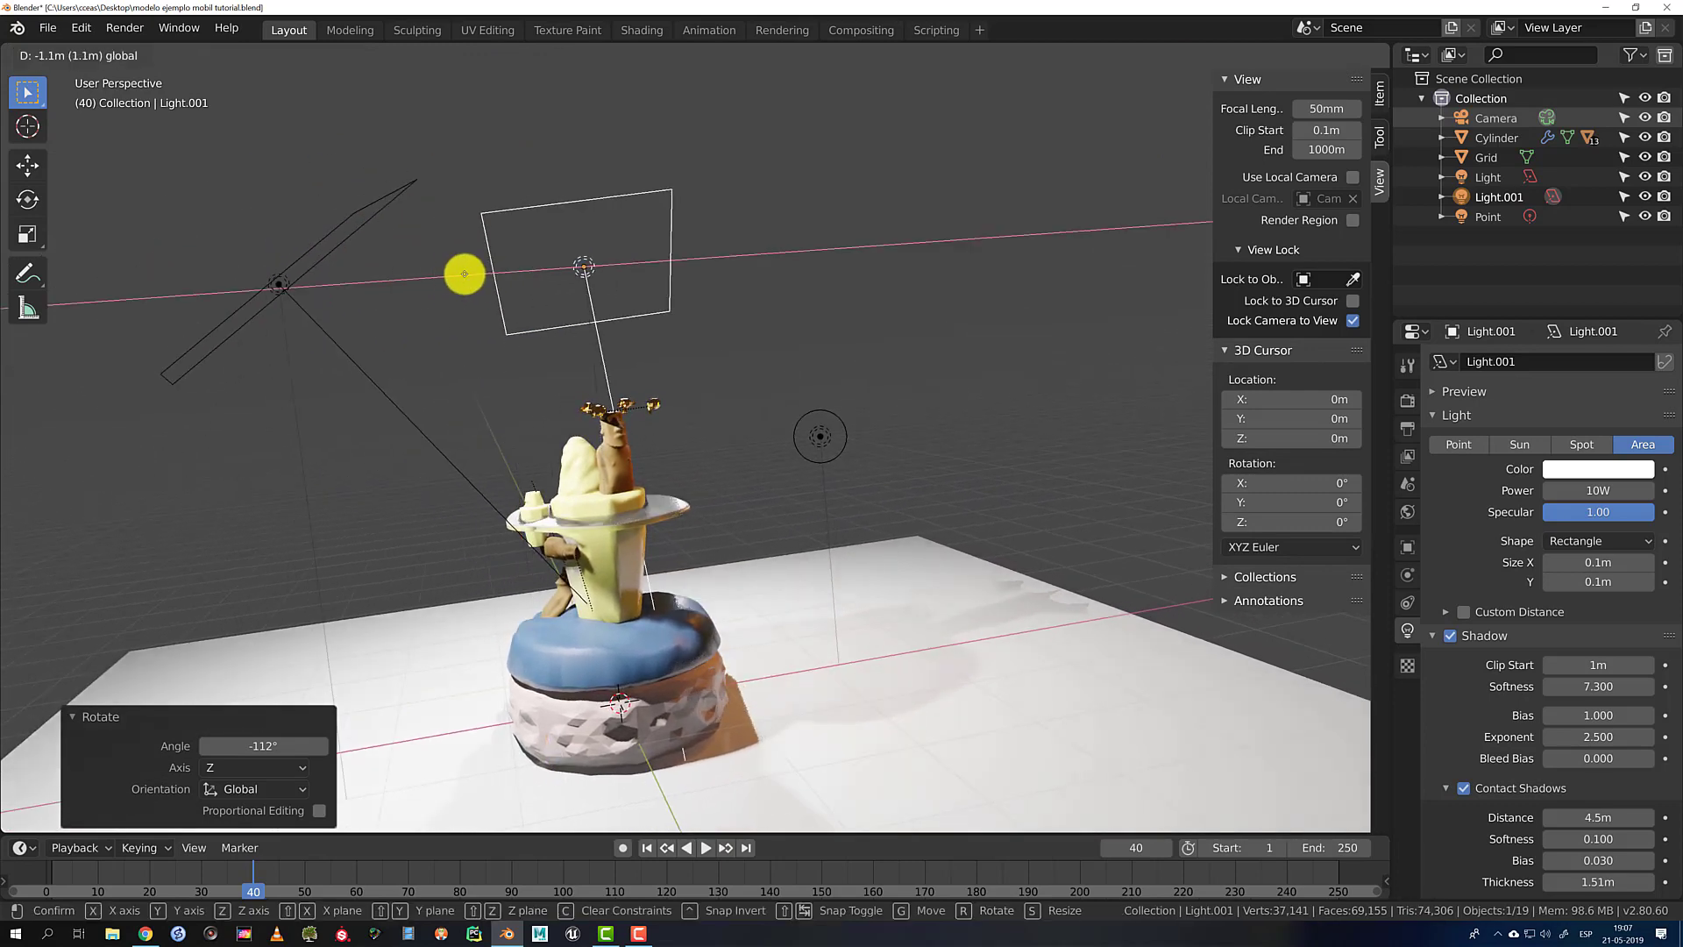
click(446, 283)
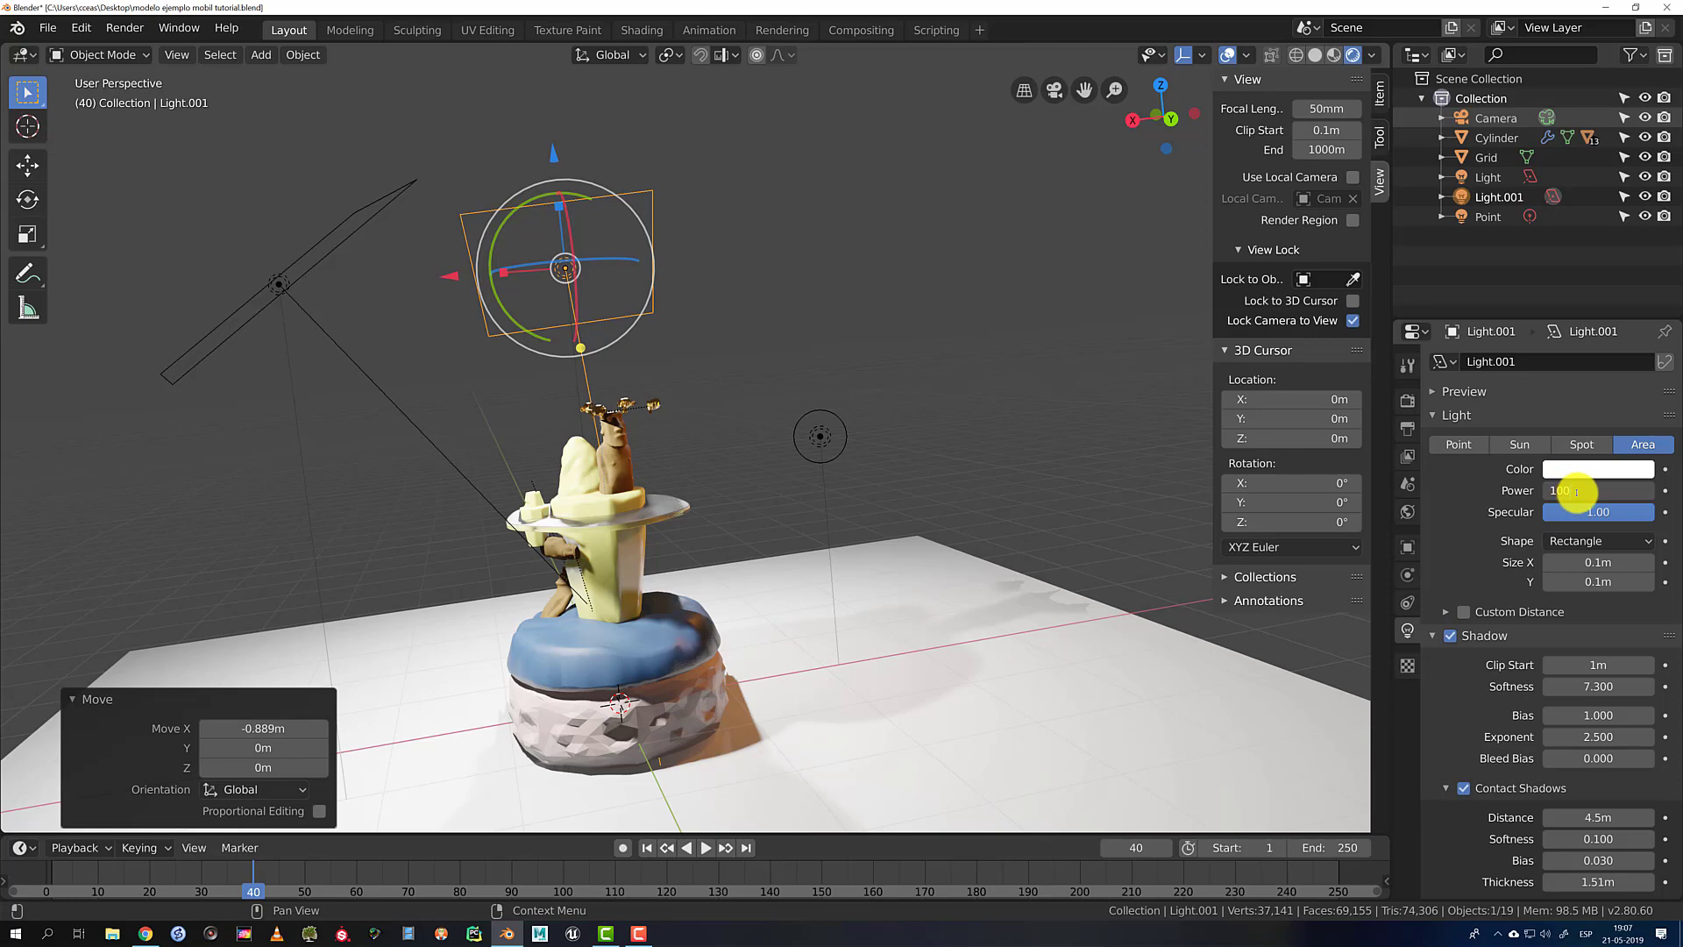
Try the duplicated area light at 100 W, inspect its effect on the sculpture, and return its power to 10 W
key(Return)
click(903, 361)
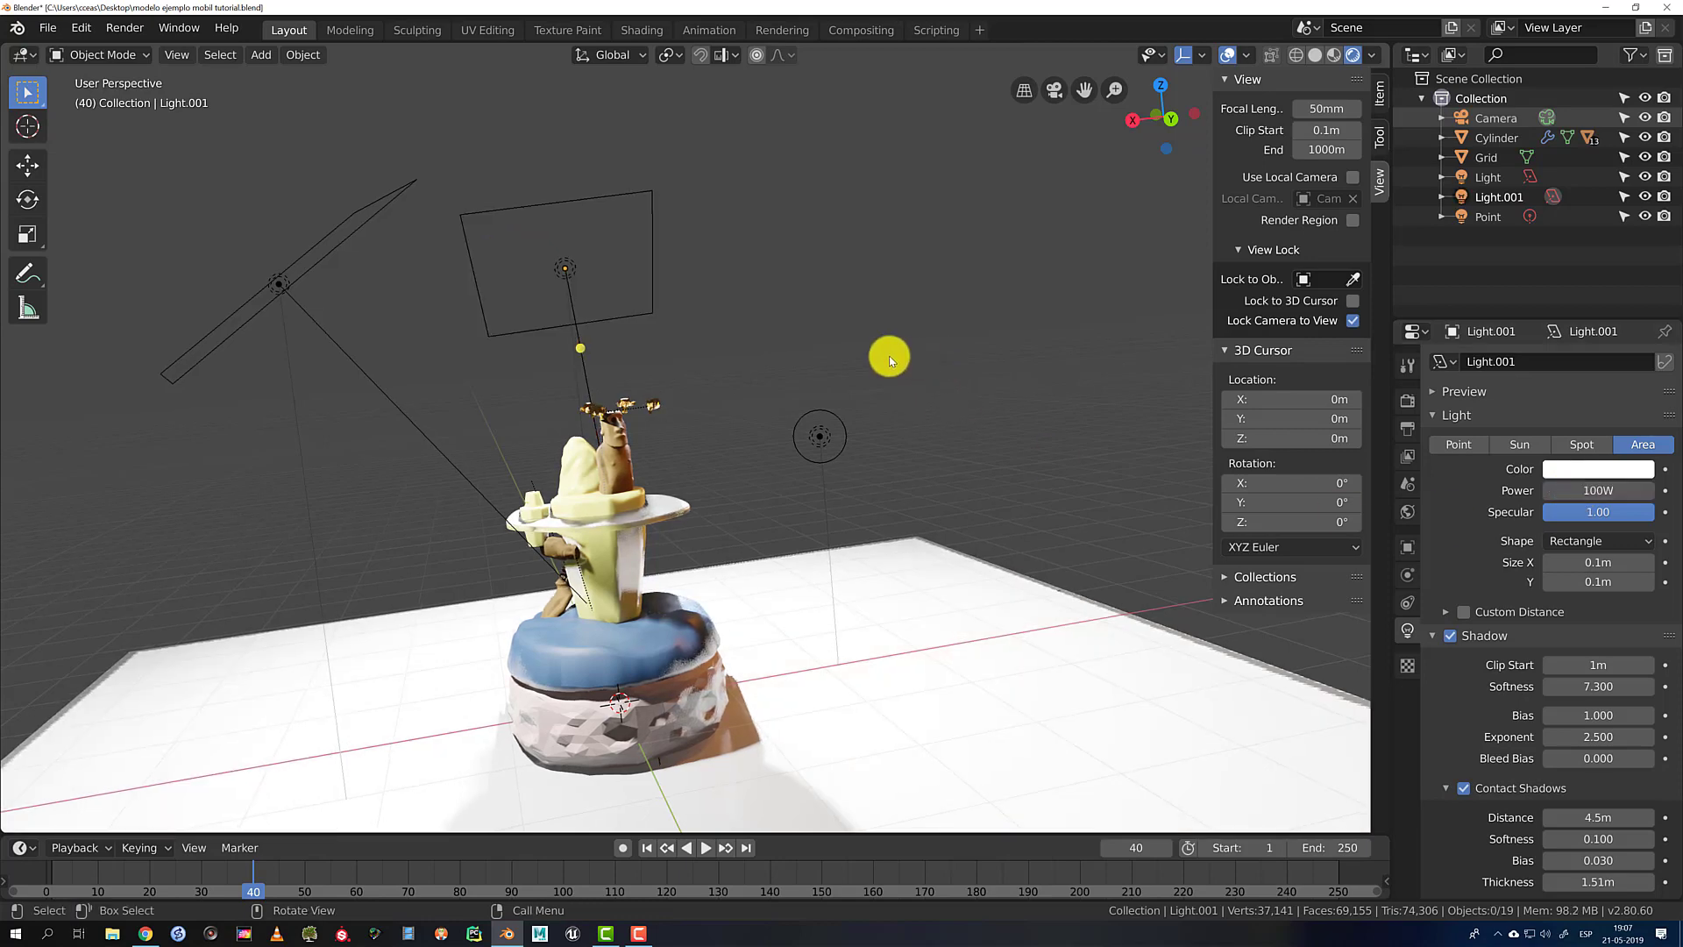
scroll(886, 356, up, 5)
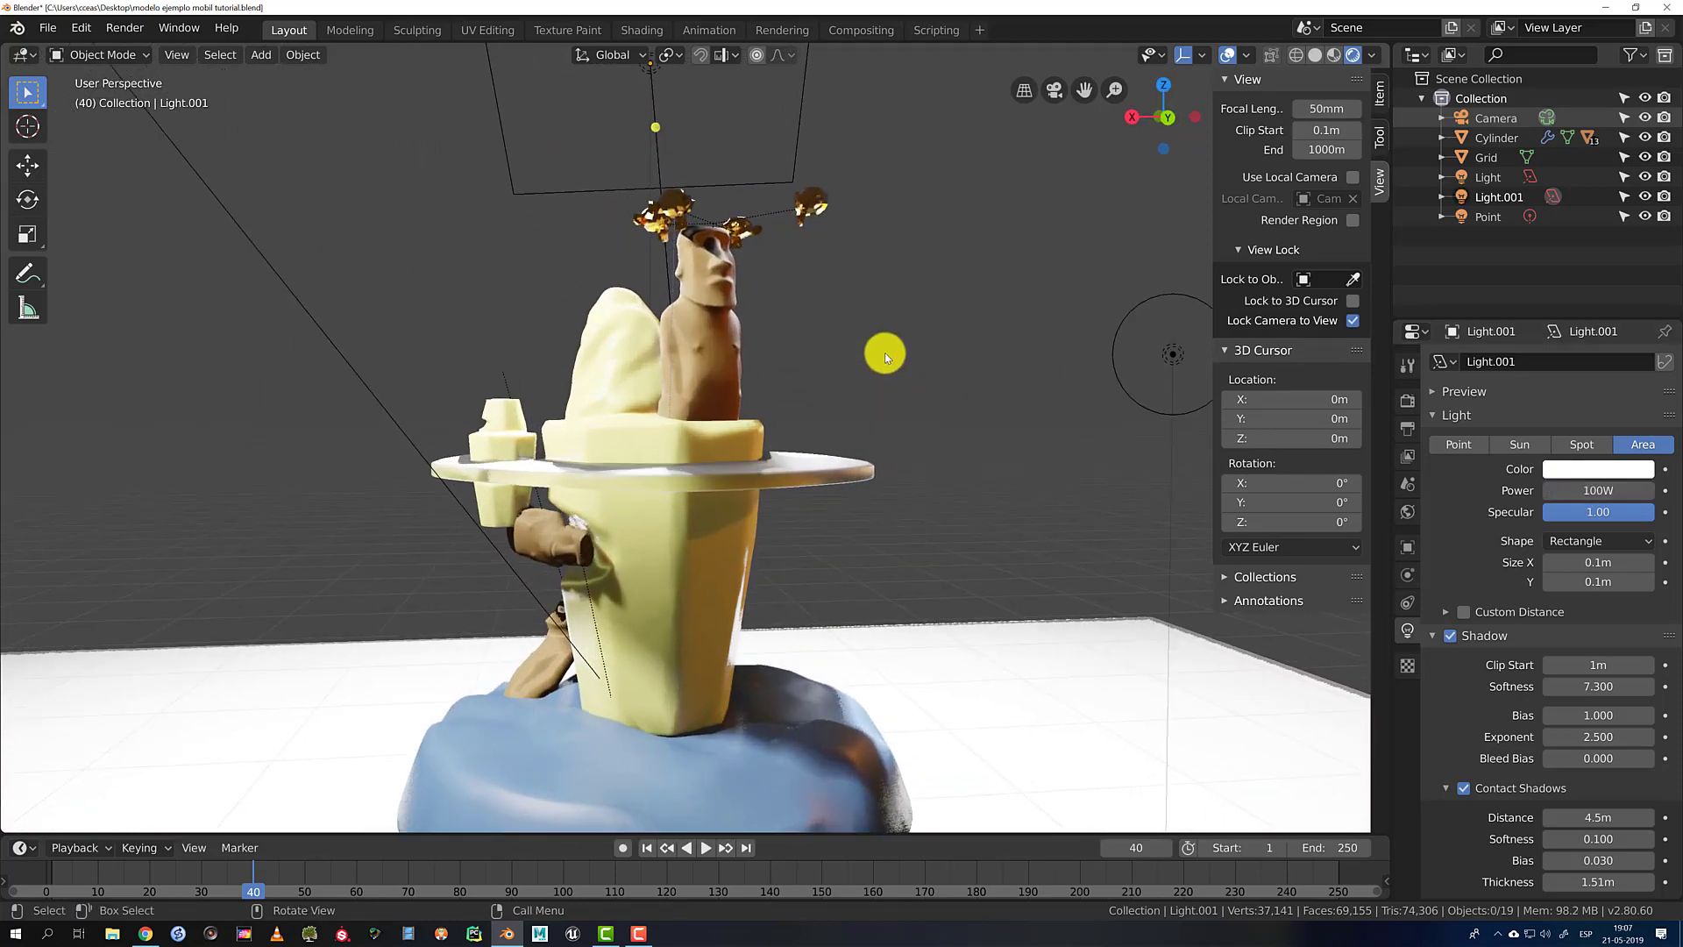
scroll(885, 353, up, 3)
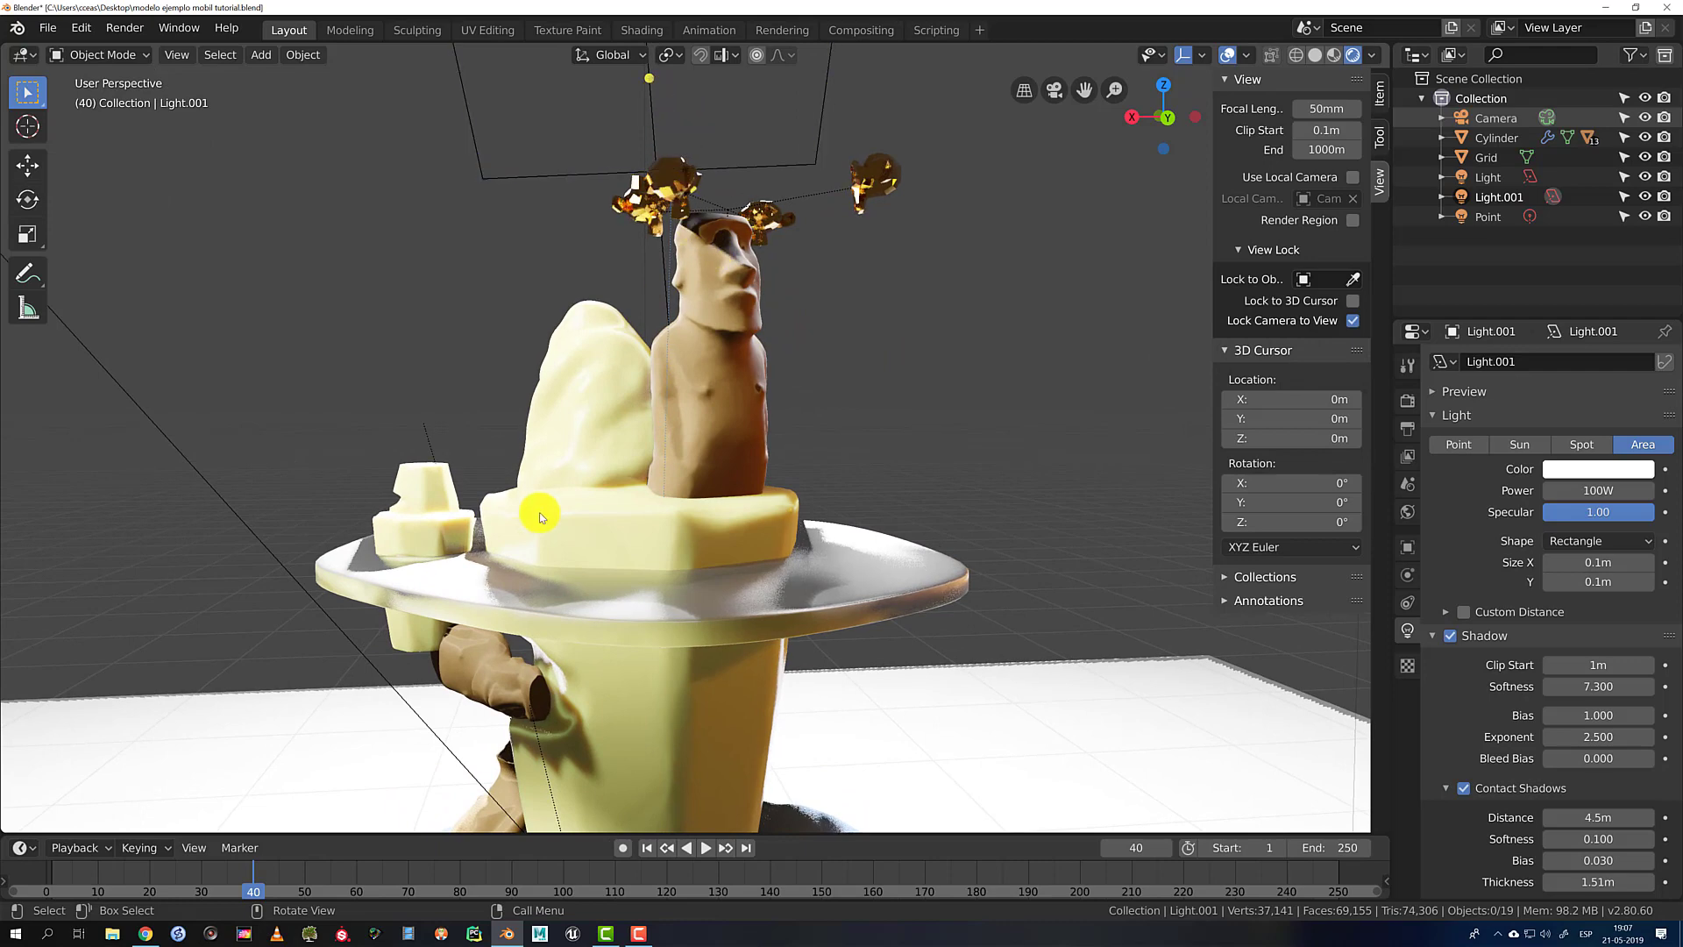
scroll(684, 401, down, 8)
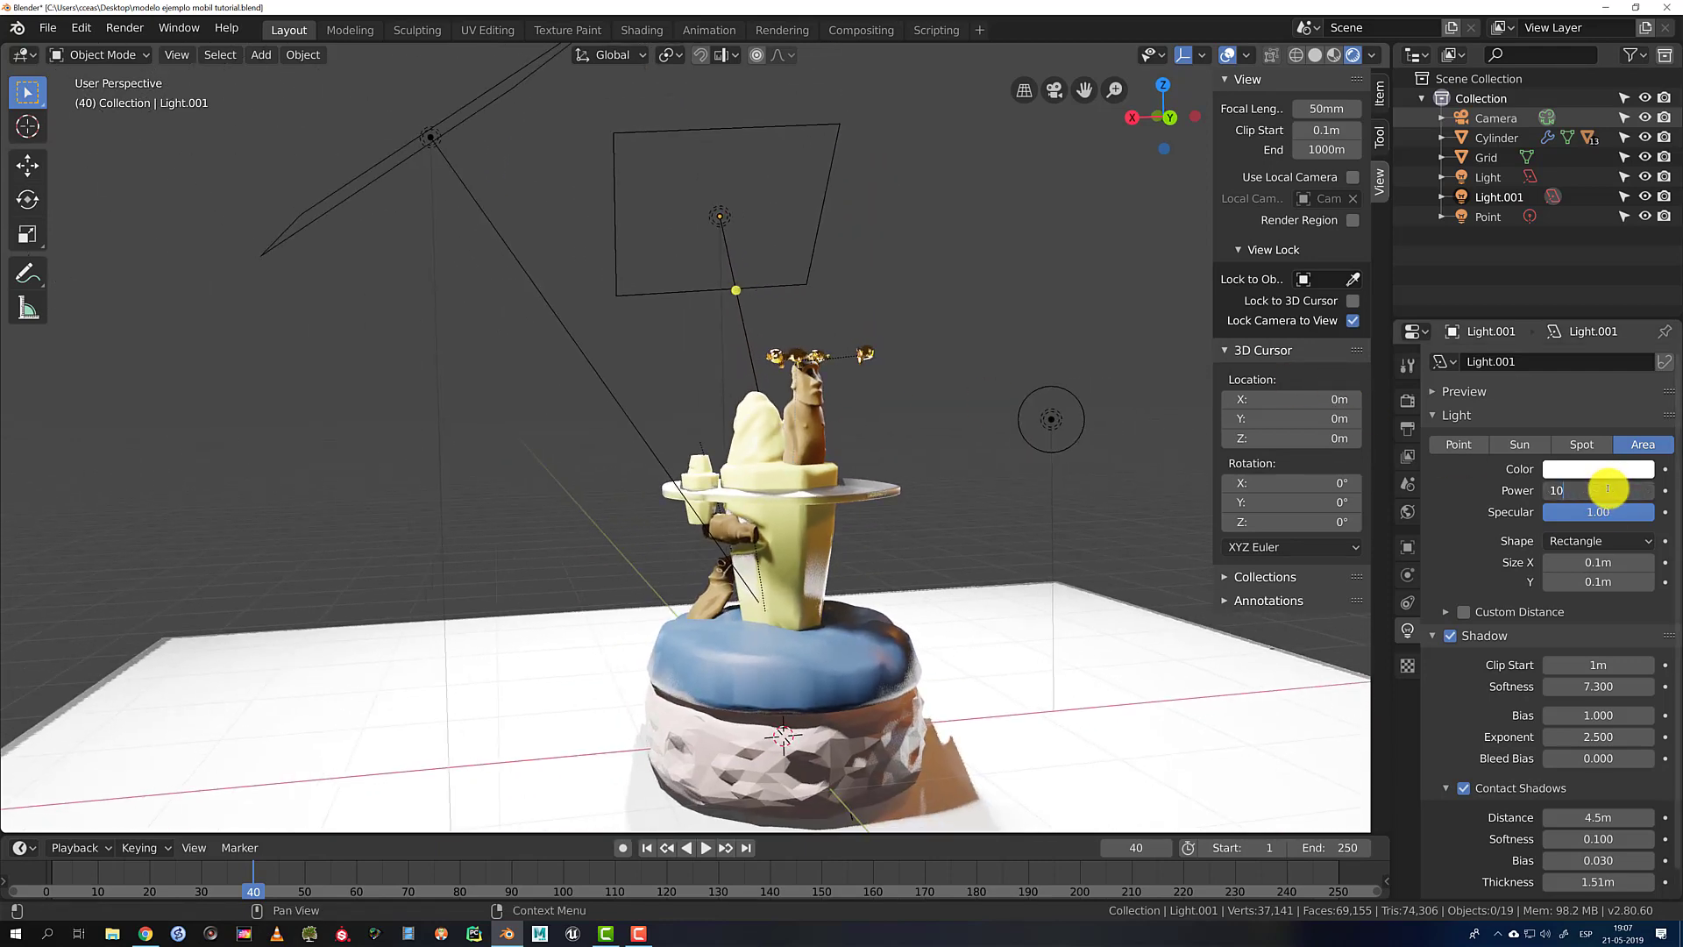
key(Return)
Lower the original area light's power to 2 W after trying 1 W
click(440, 140)
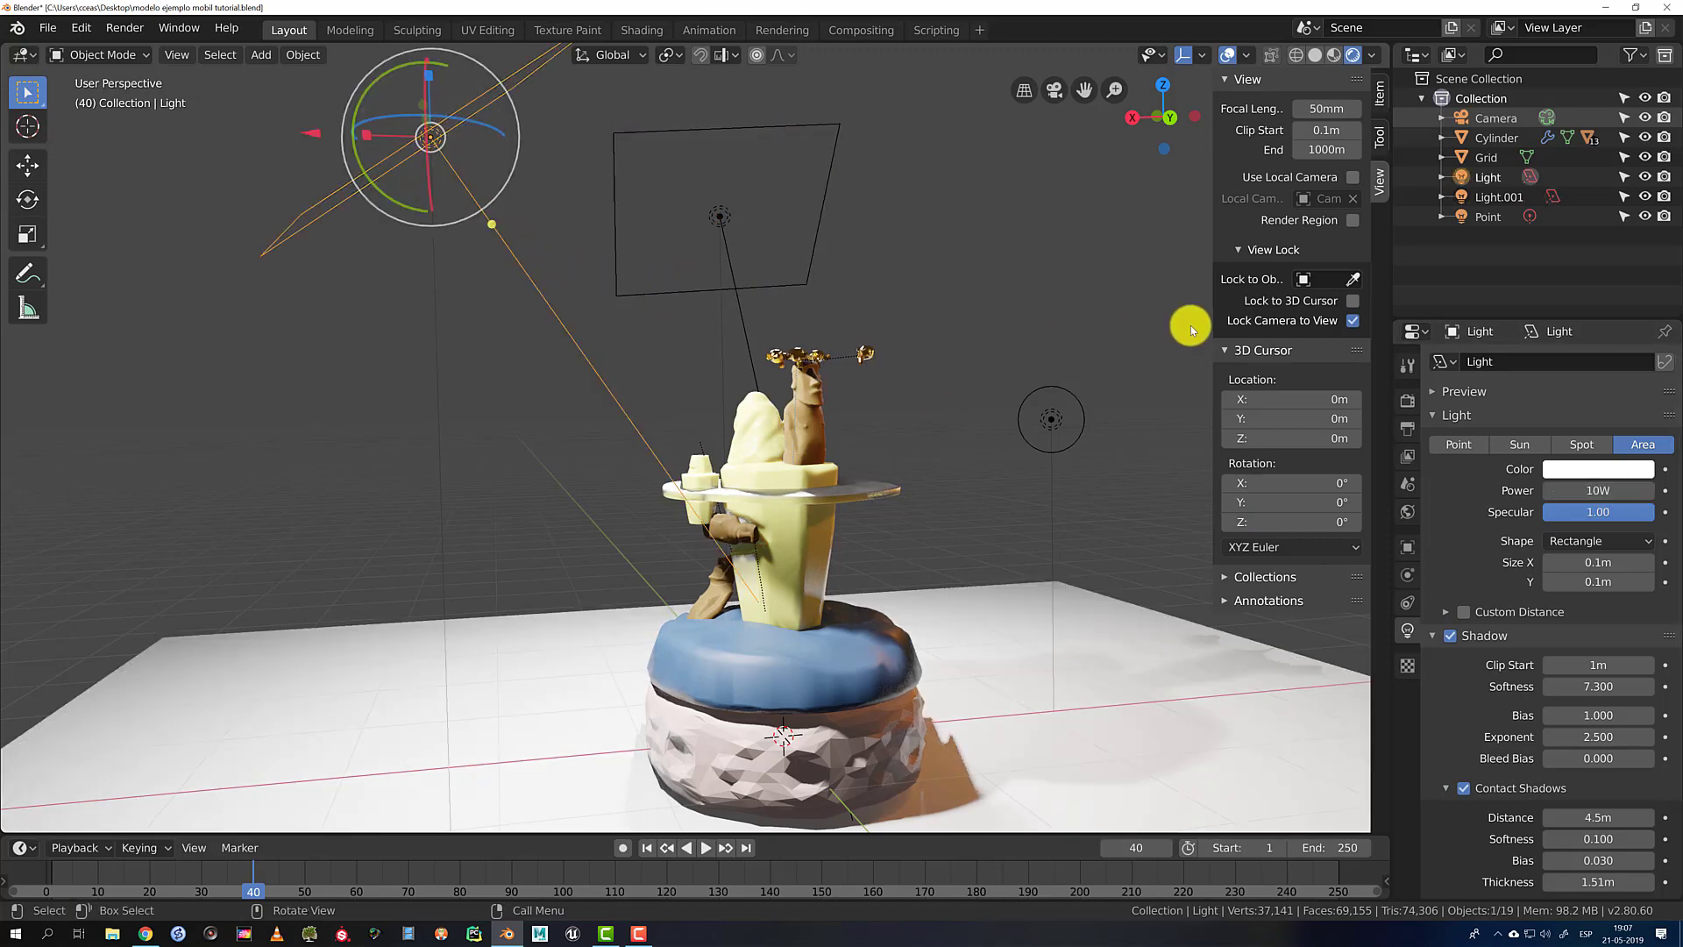
click(1603, 485)
text(1)
key(Return)
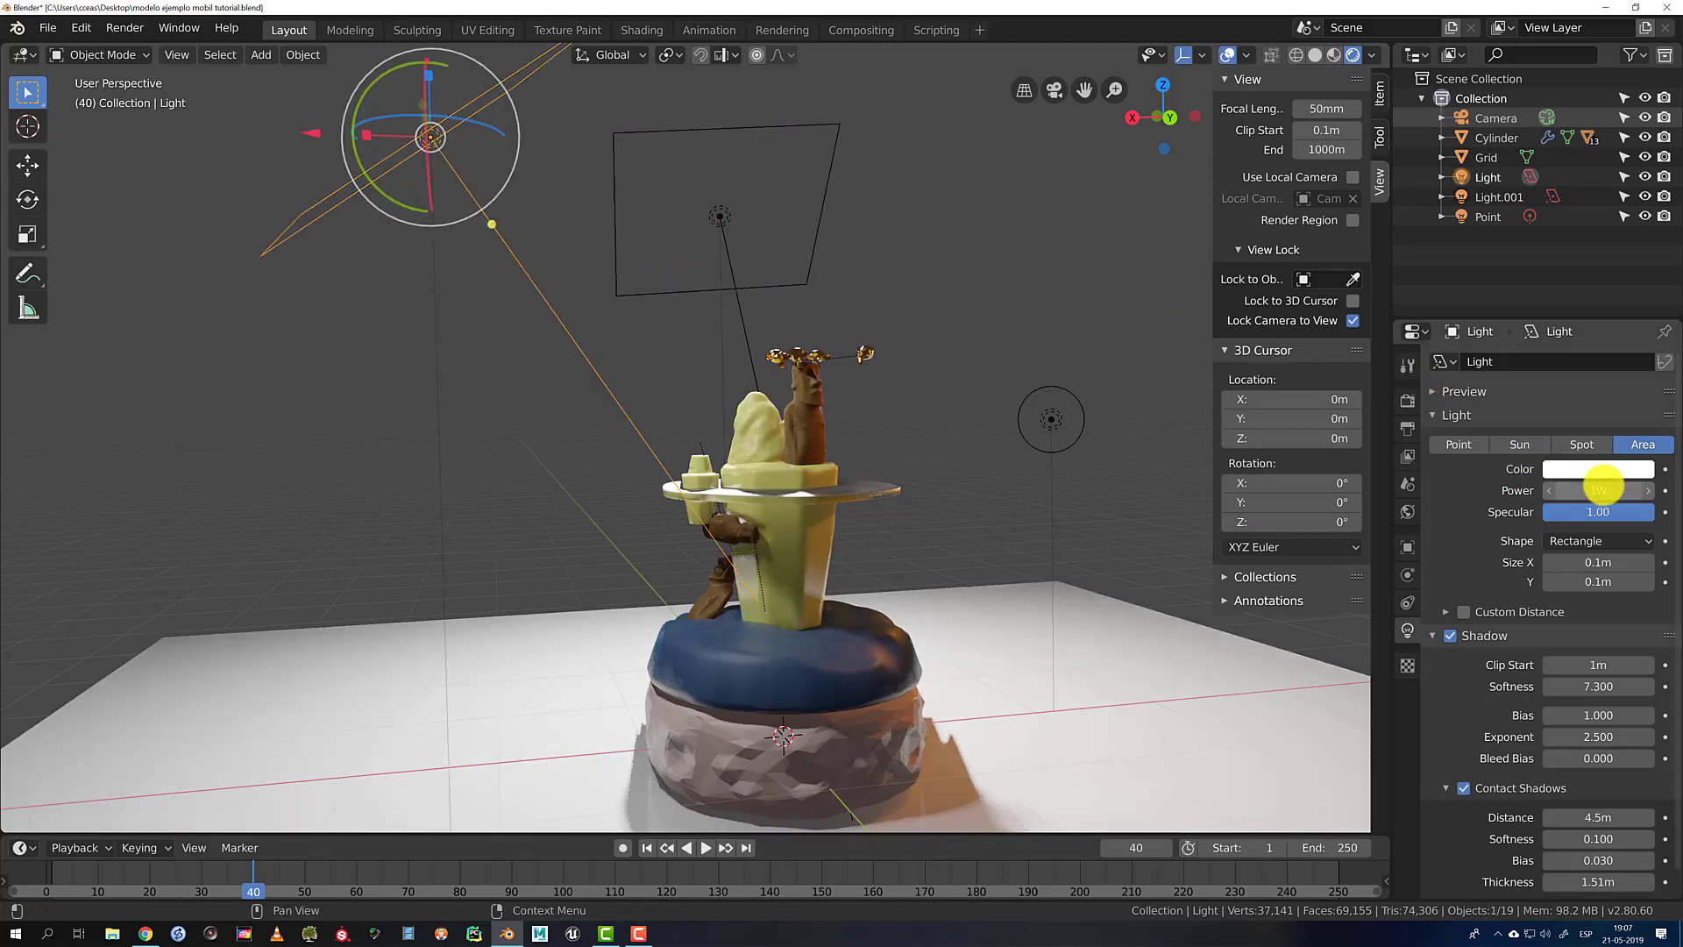
key(Return)
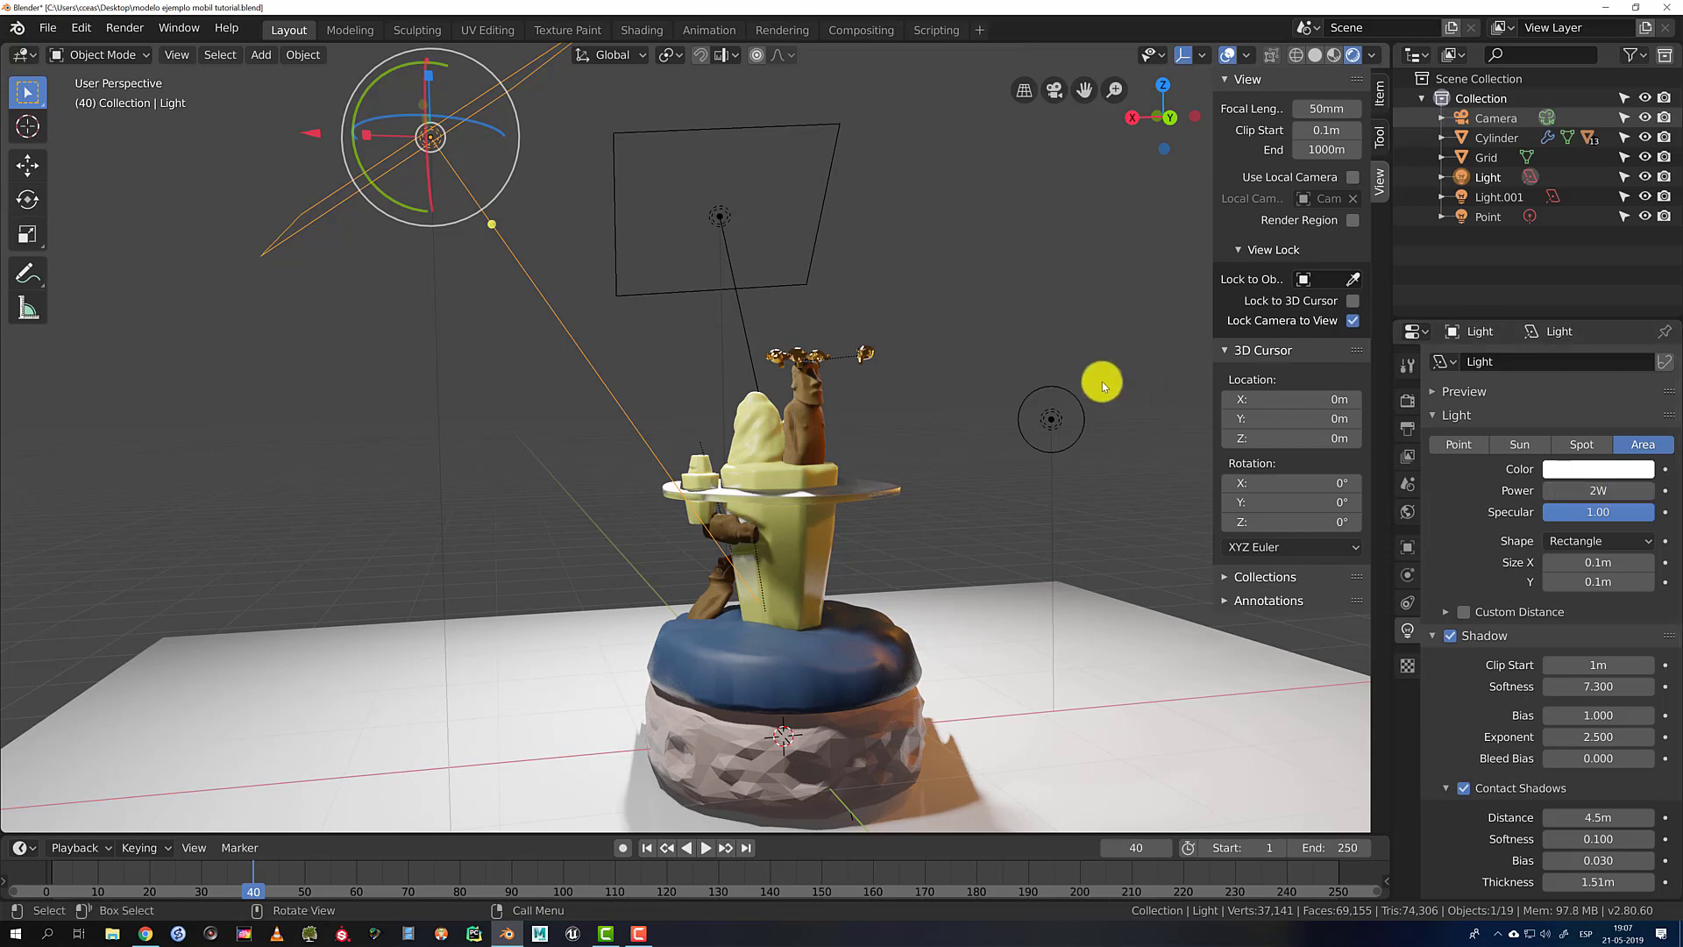
Change the point light to a paler orange and set its power to 2 W
click(1069, 419)
click(1618, 469)
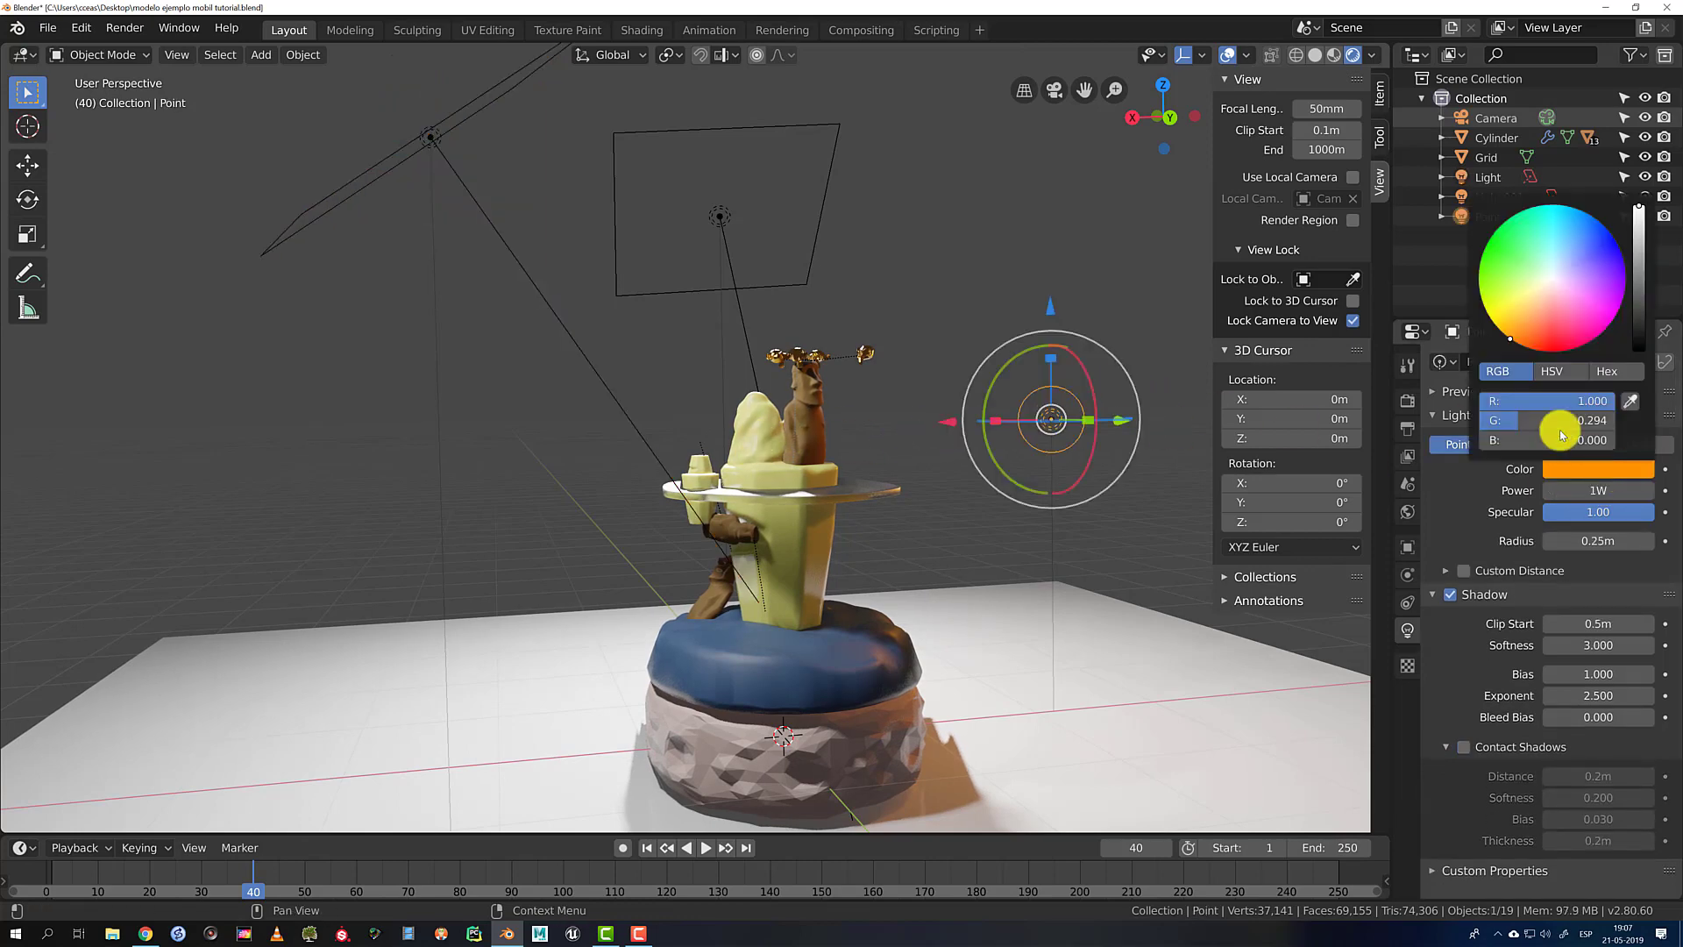
click(1533, 328)
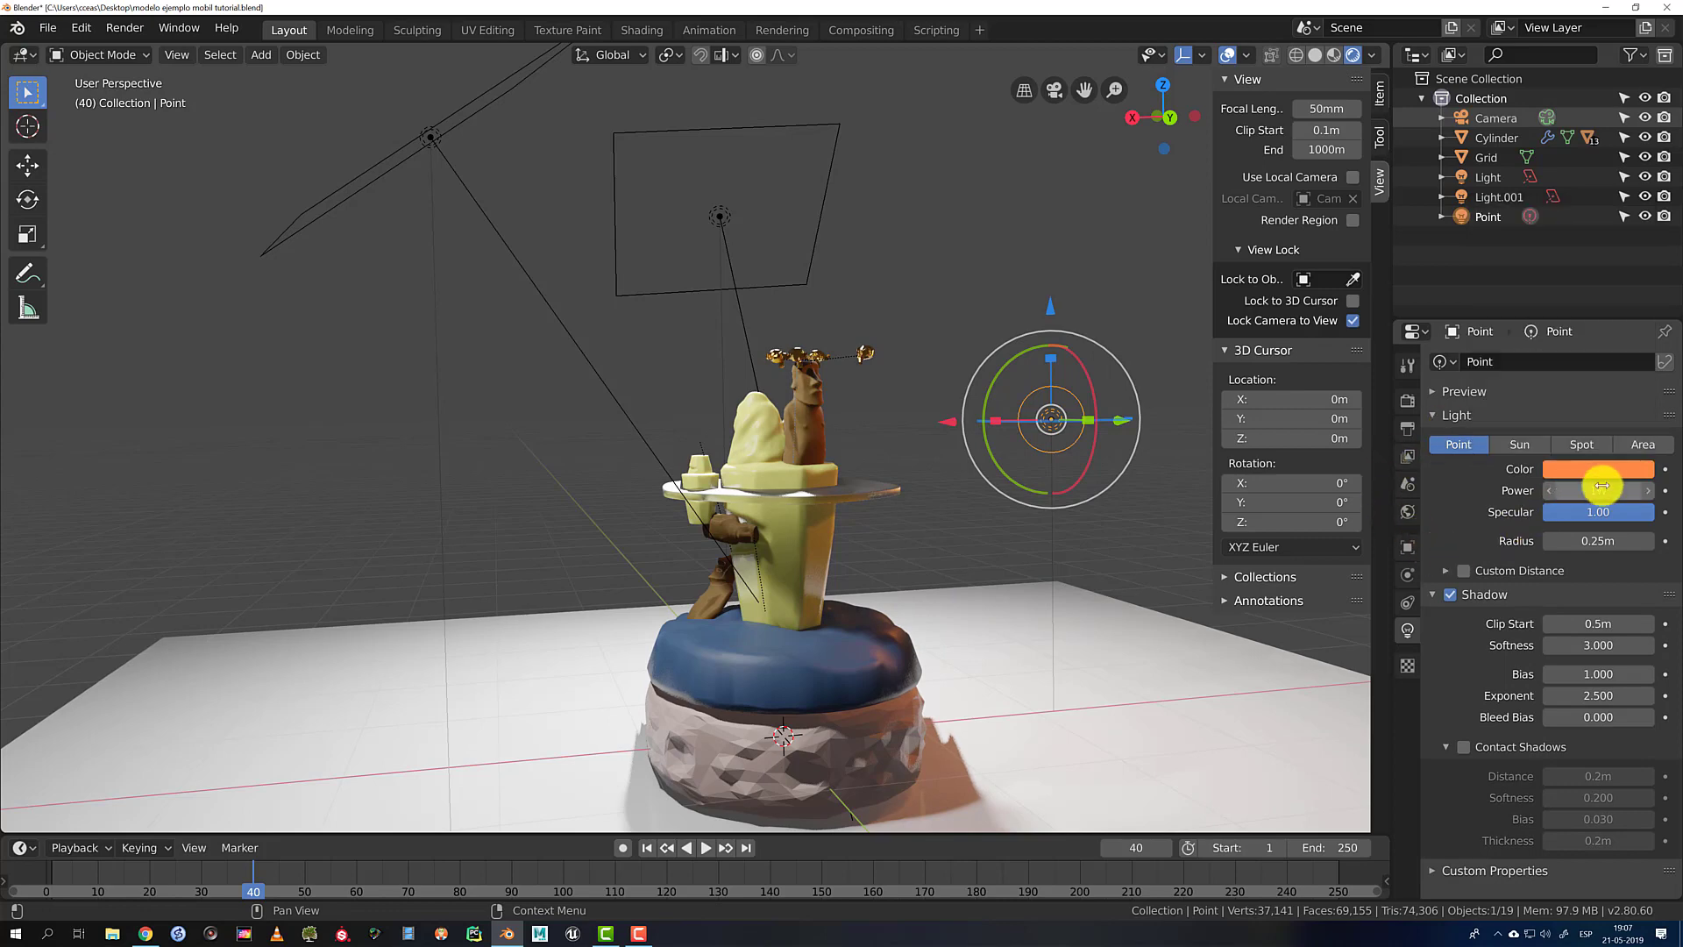
key(Return)
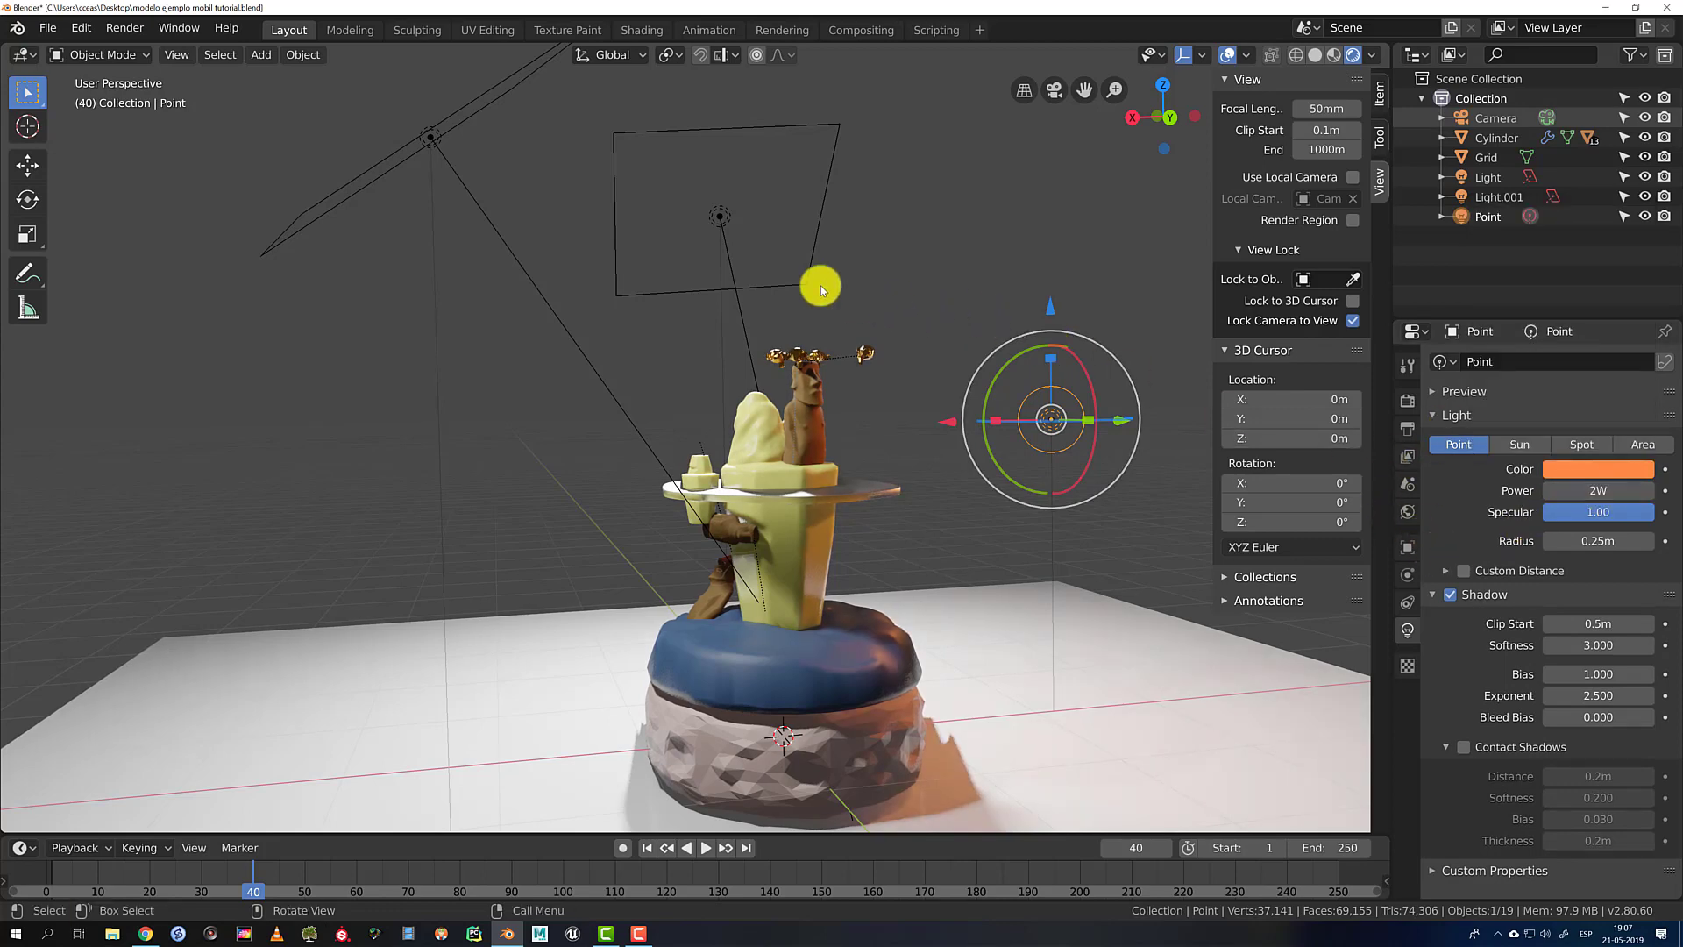
Try the duplicated area light at 100 W, set its power to 50 W, and deselect it
click(727, 217)
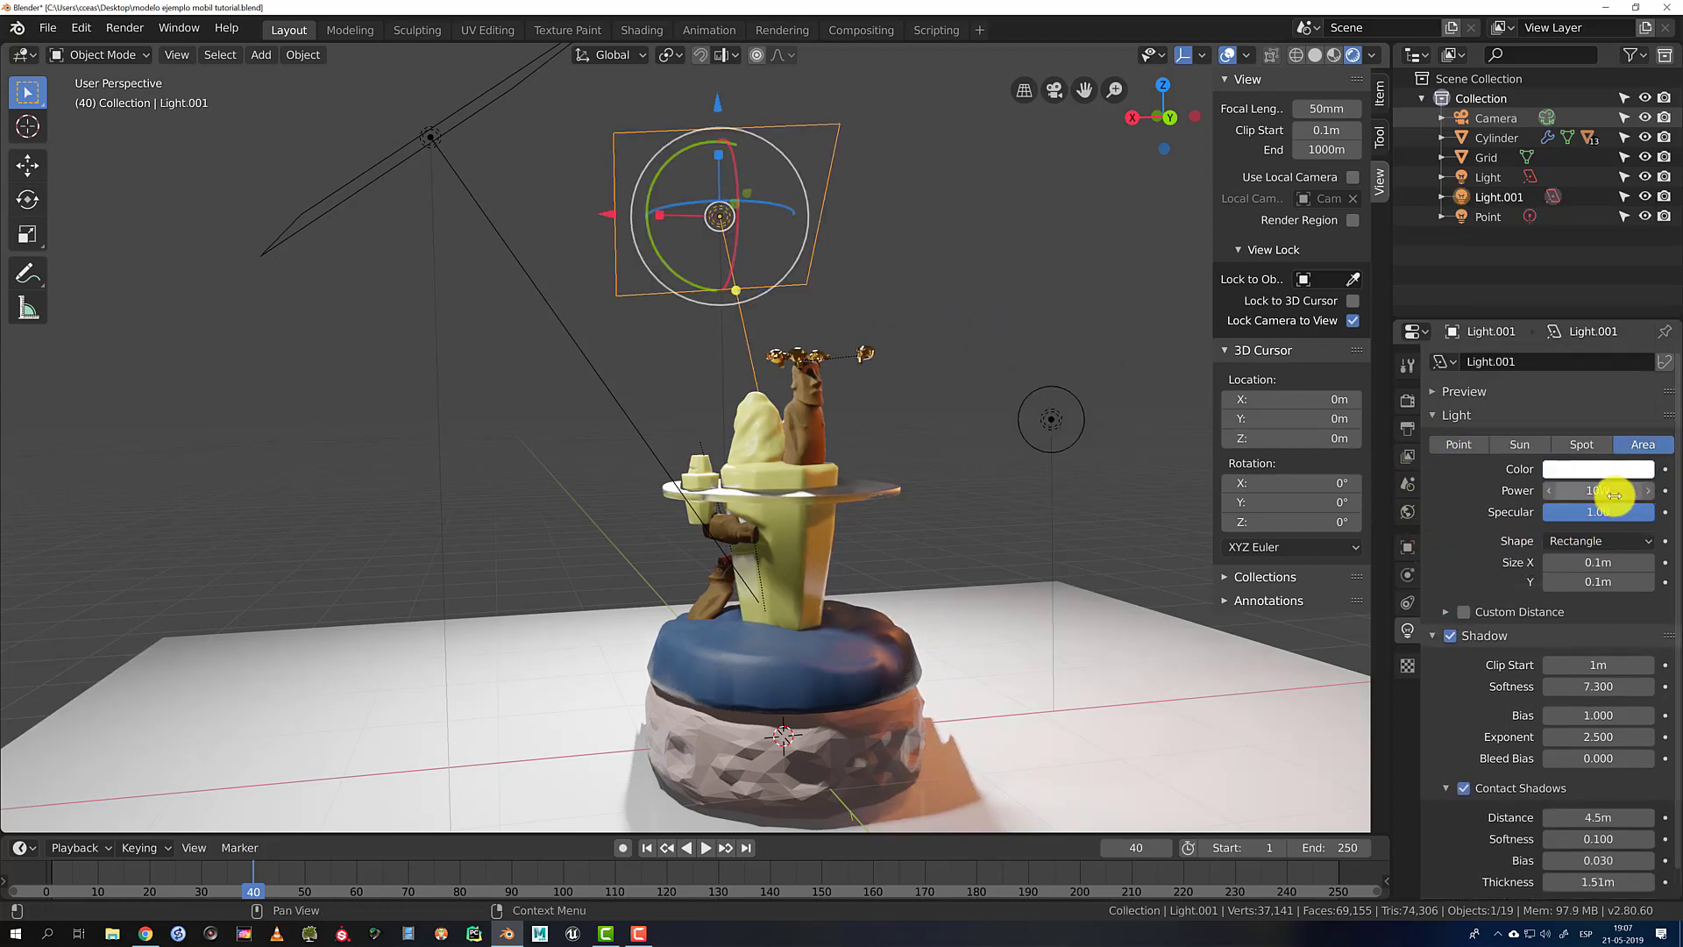
key(Return)
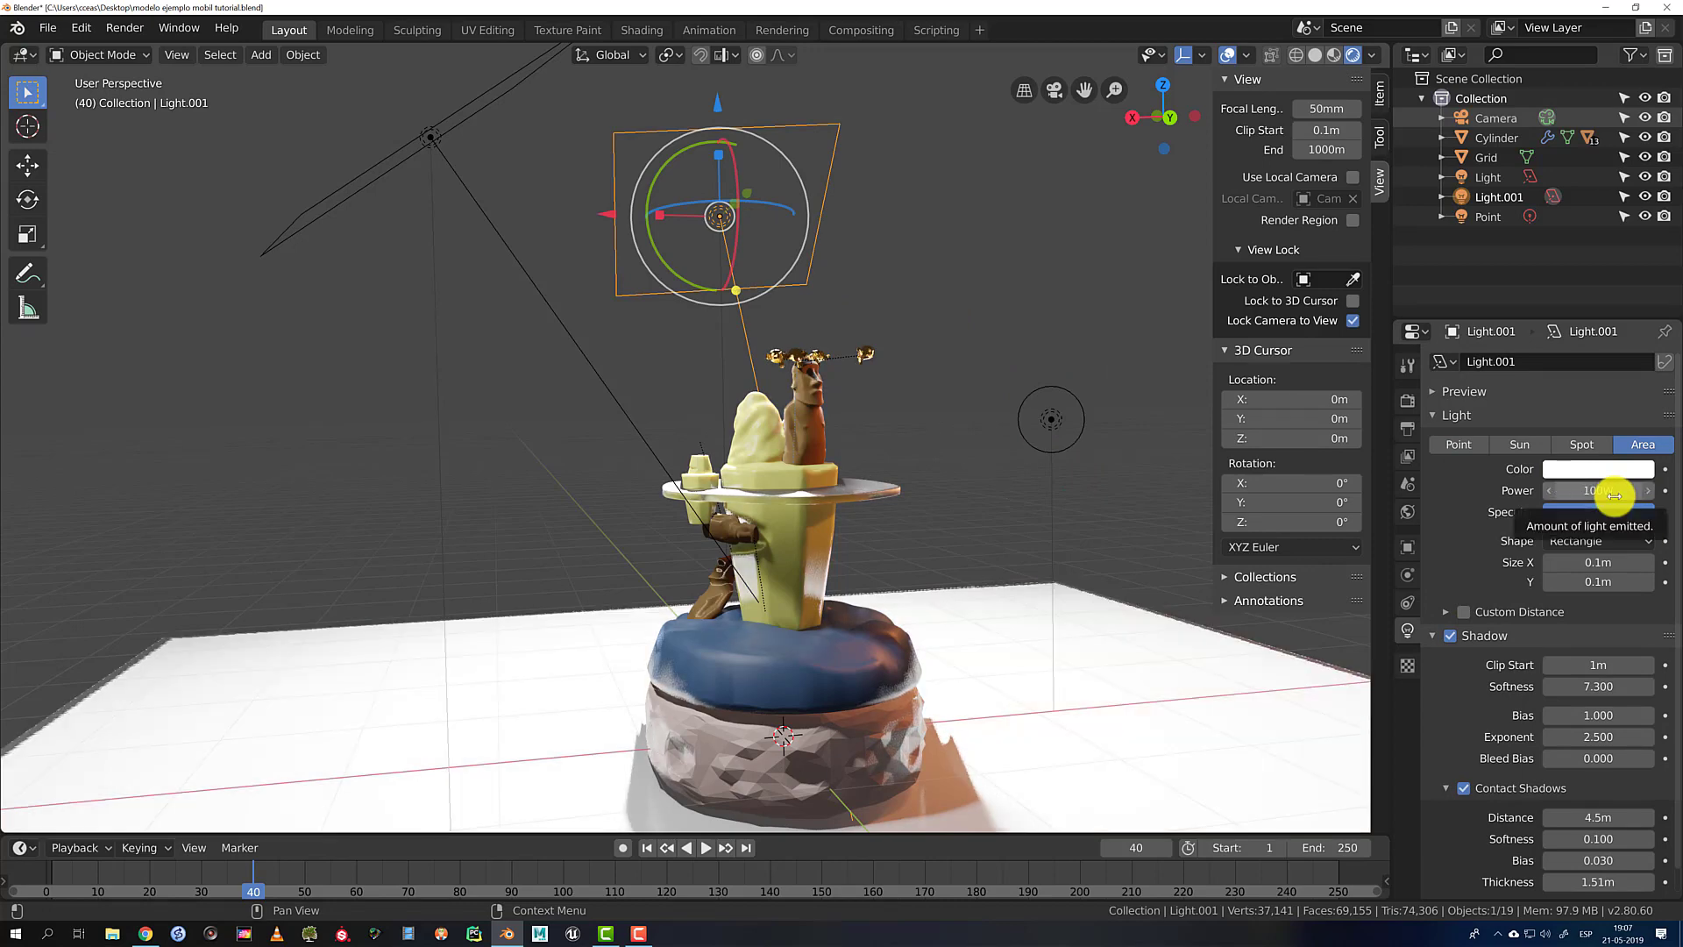
key(Return)
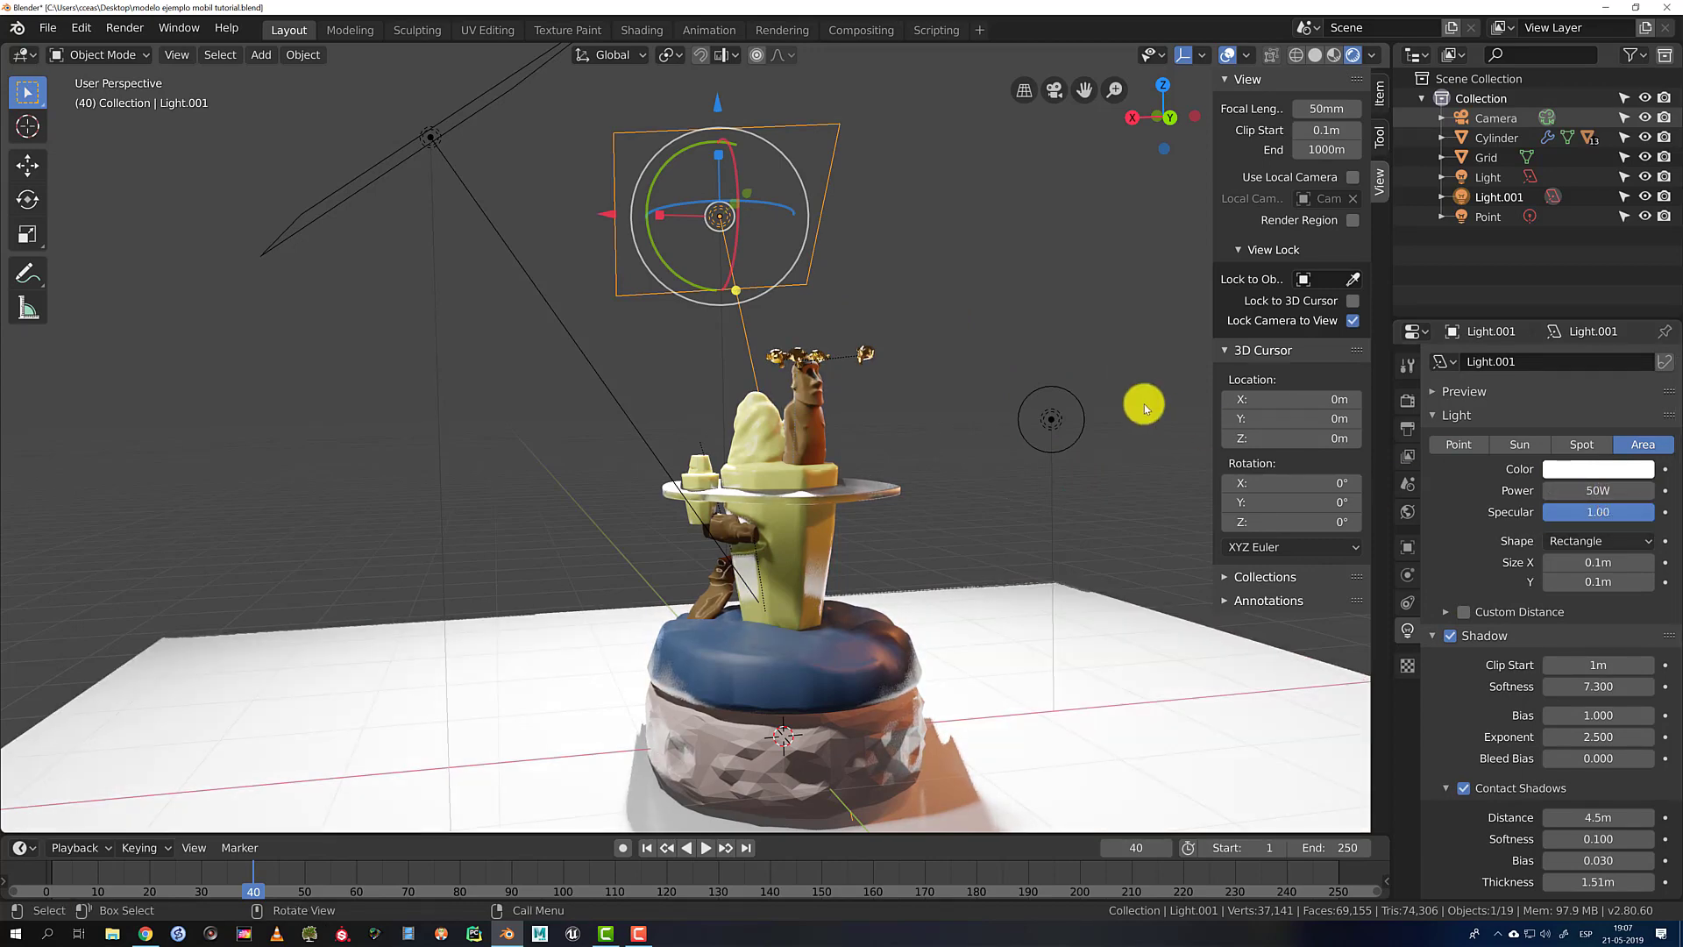
click(942, 266)
scroll(922, 297, up, 2)
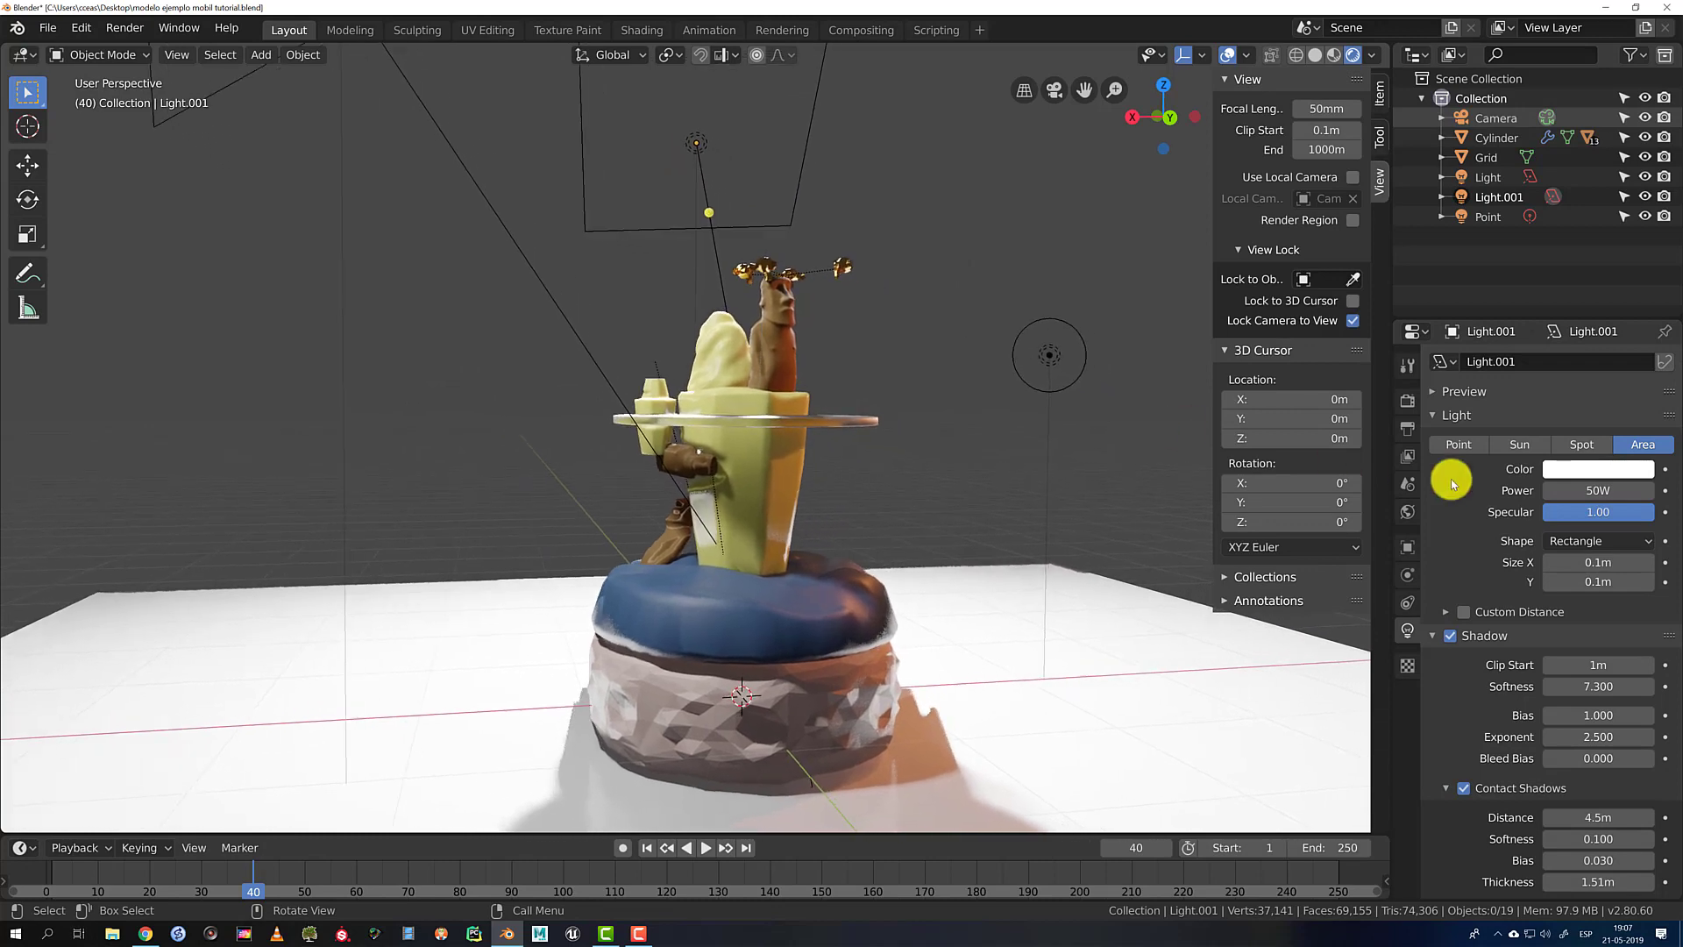
Darken the world background color to pure black and inspect its effect on the sculpture
click(1409, 515)
click(1587, 489)
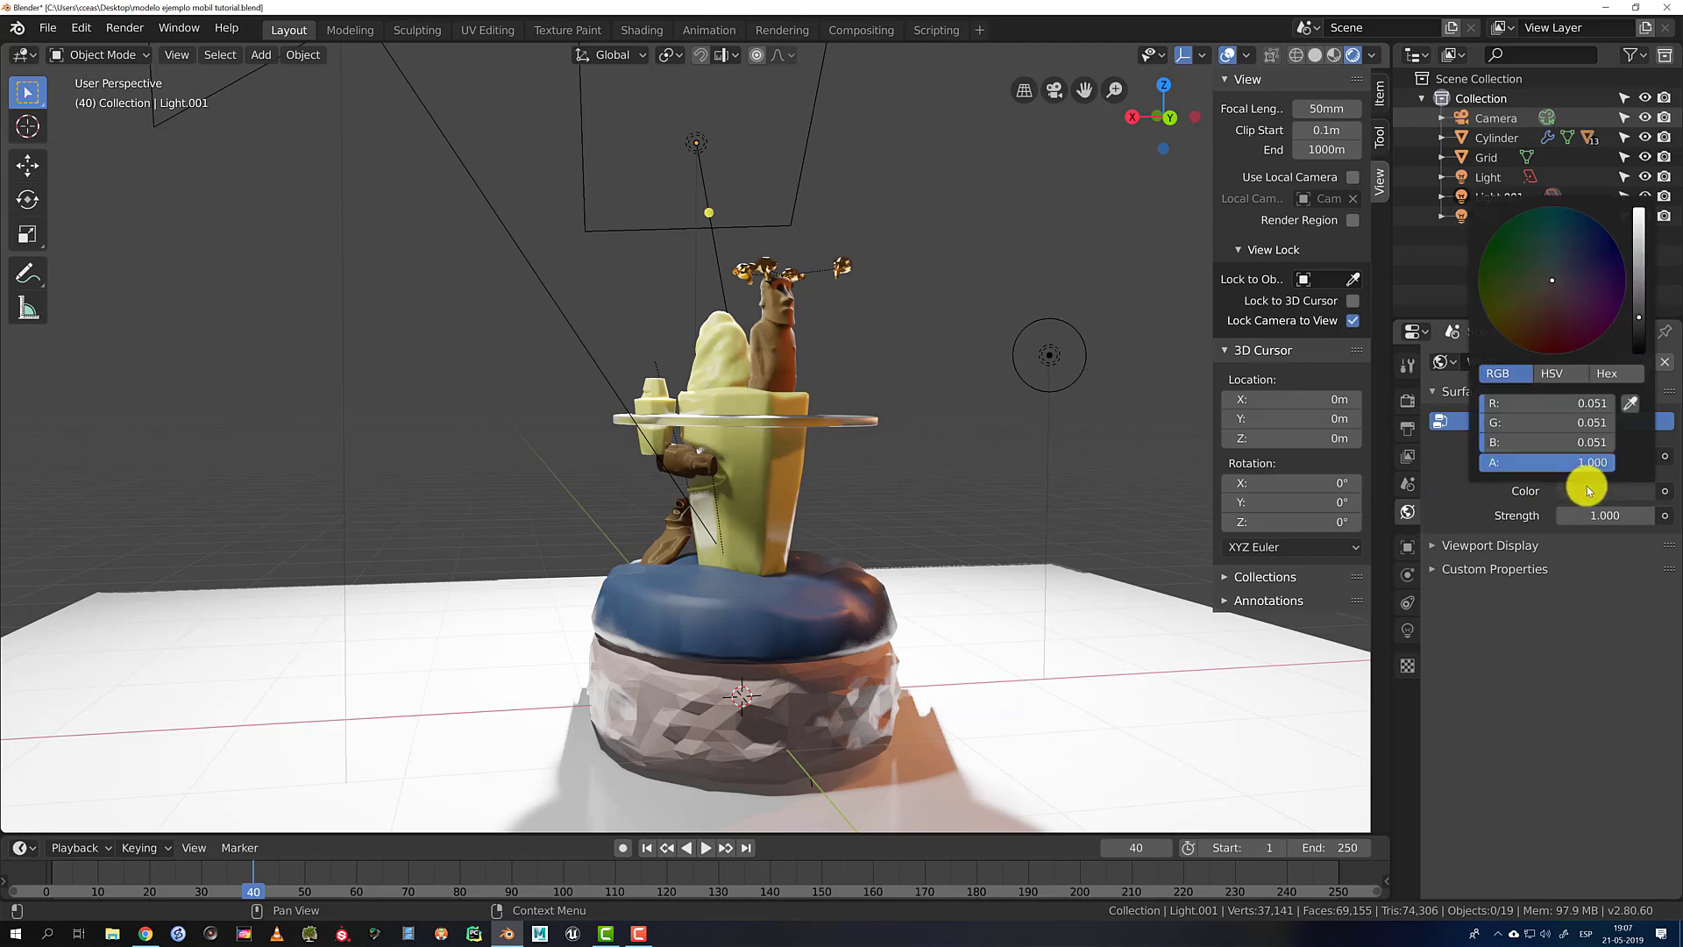
drag(1641, 277, 1641, 444)
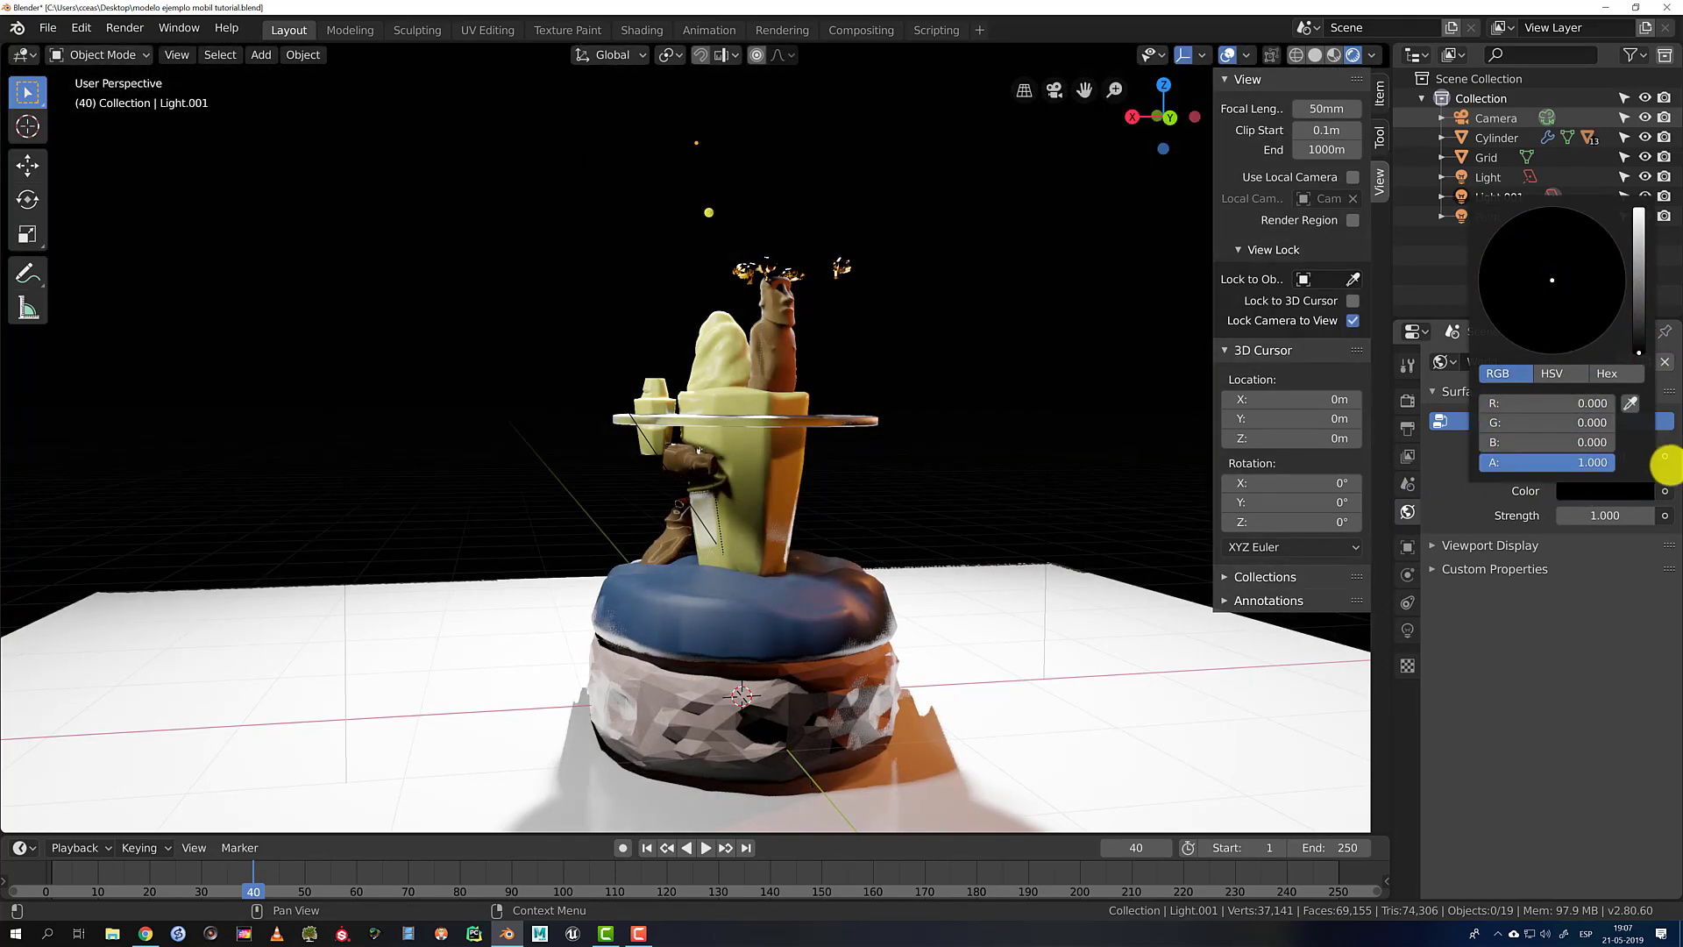
scroll(927, 316, up, 2)
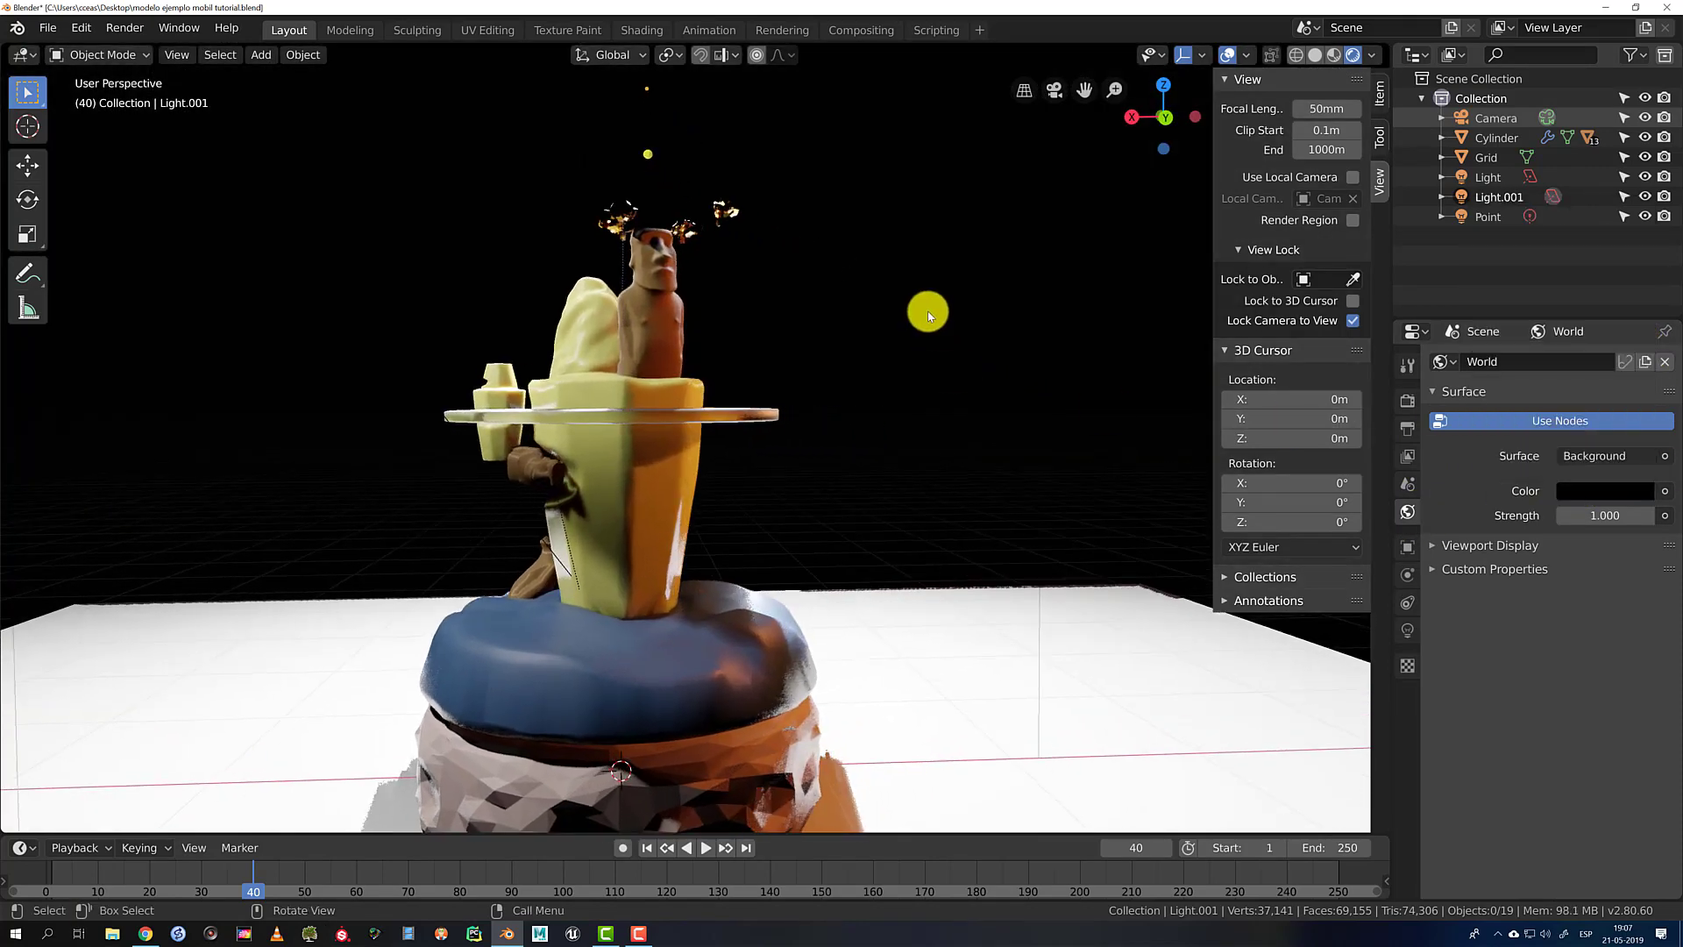
key(KP_6)
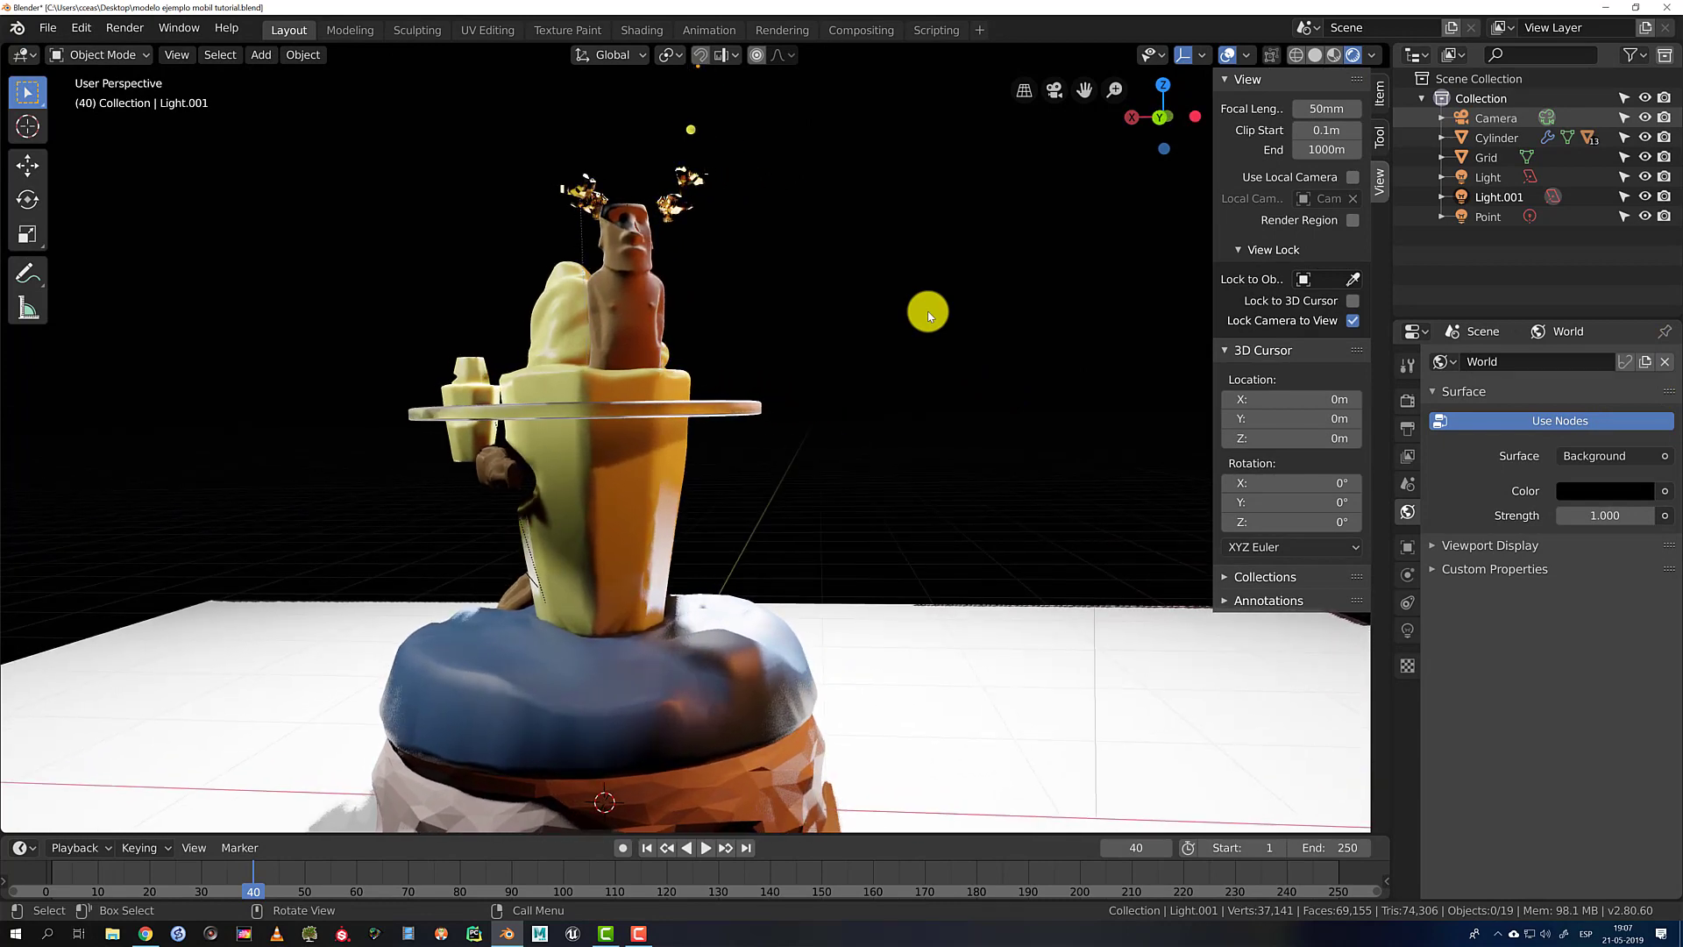
scroll(927, 315, down, 1)
scroll(927, 315, down, 2)
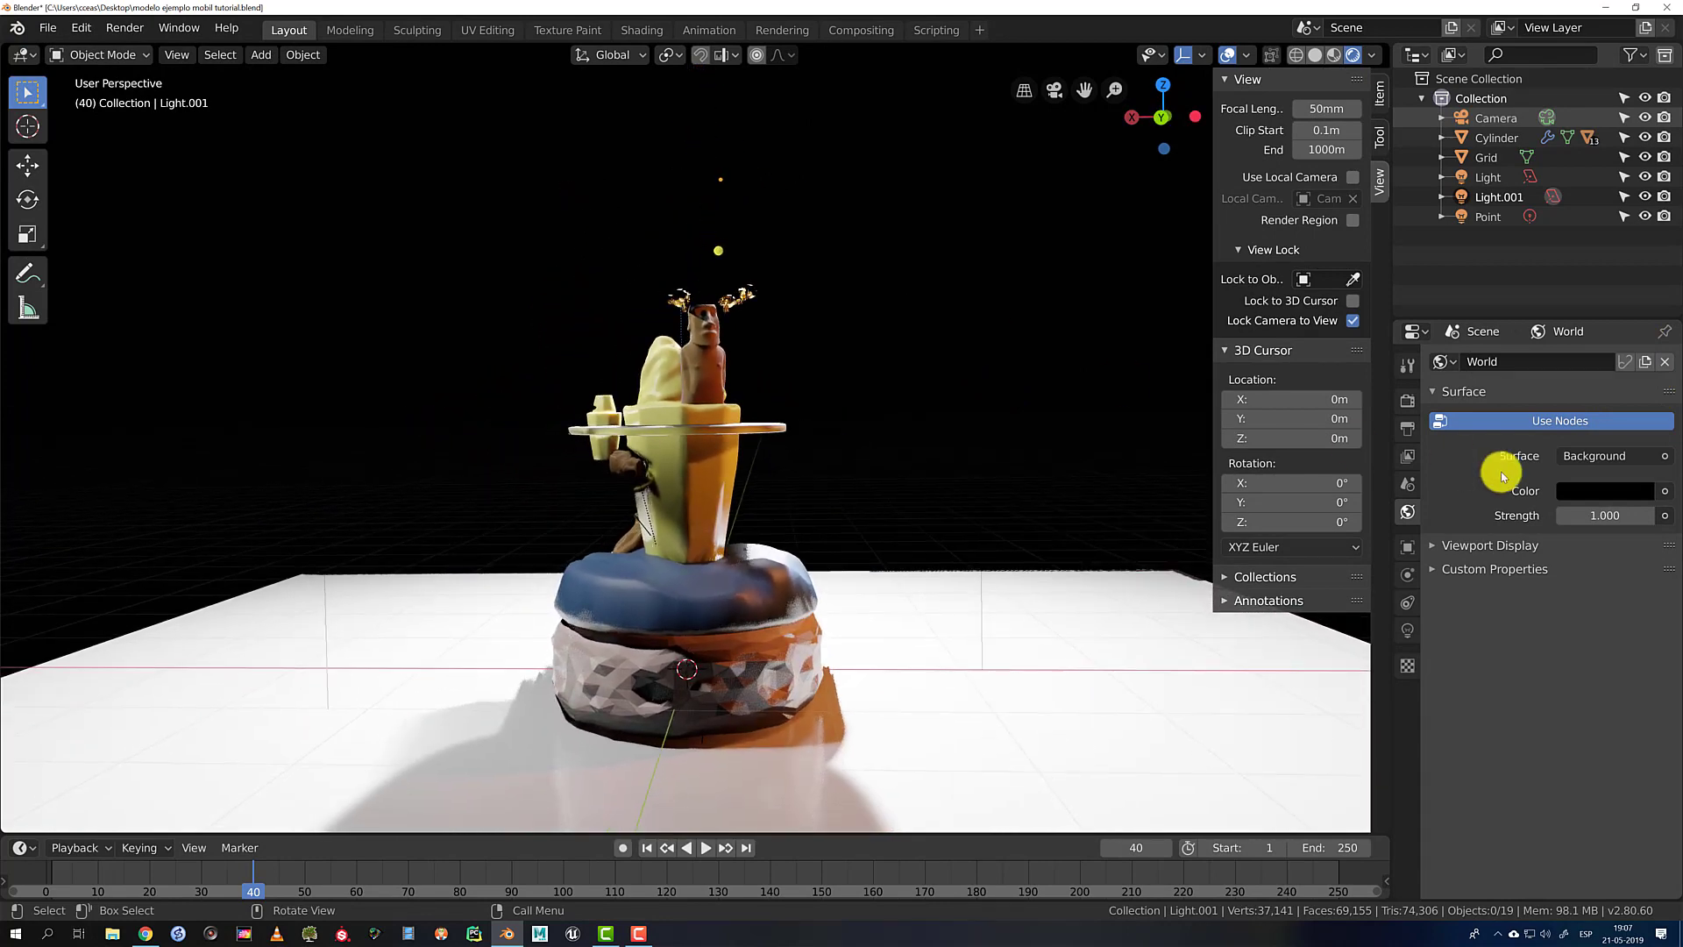
Use an Image Texture as the color input of the world background
click(1621, 460)
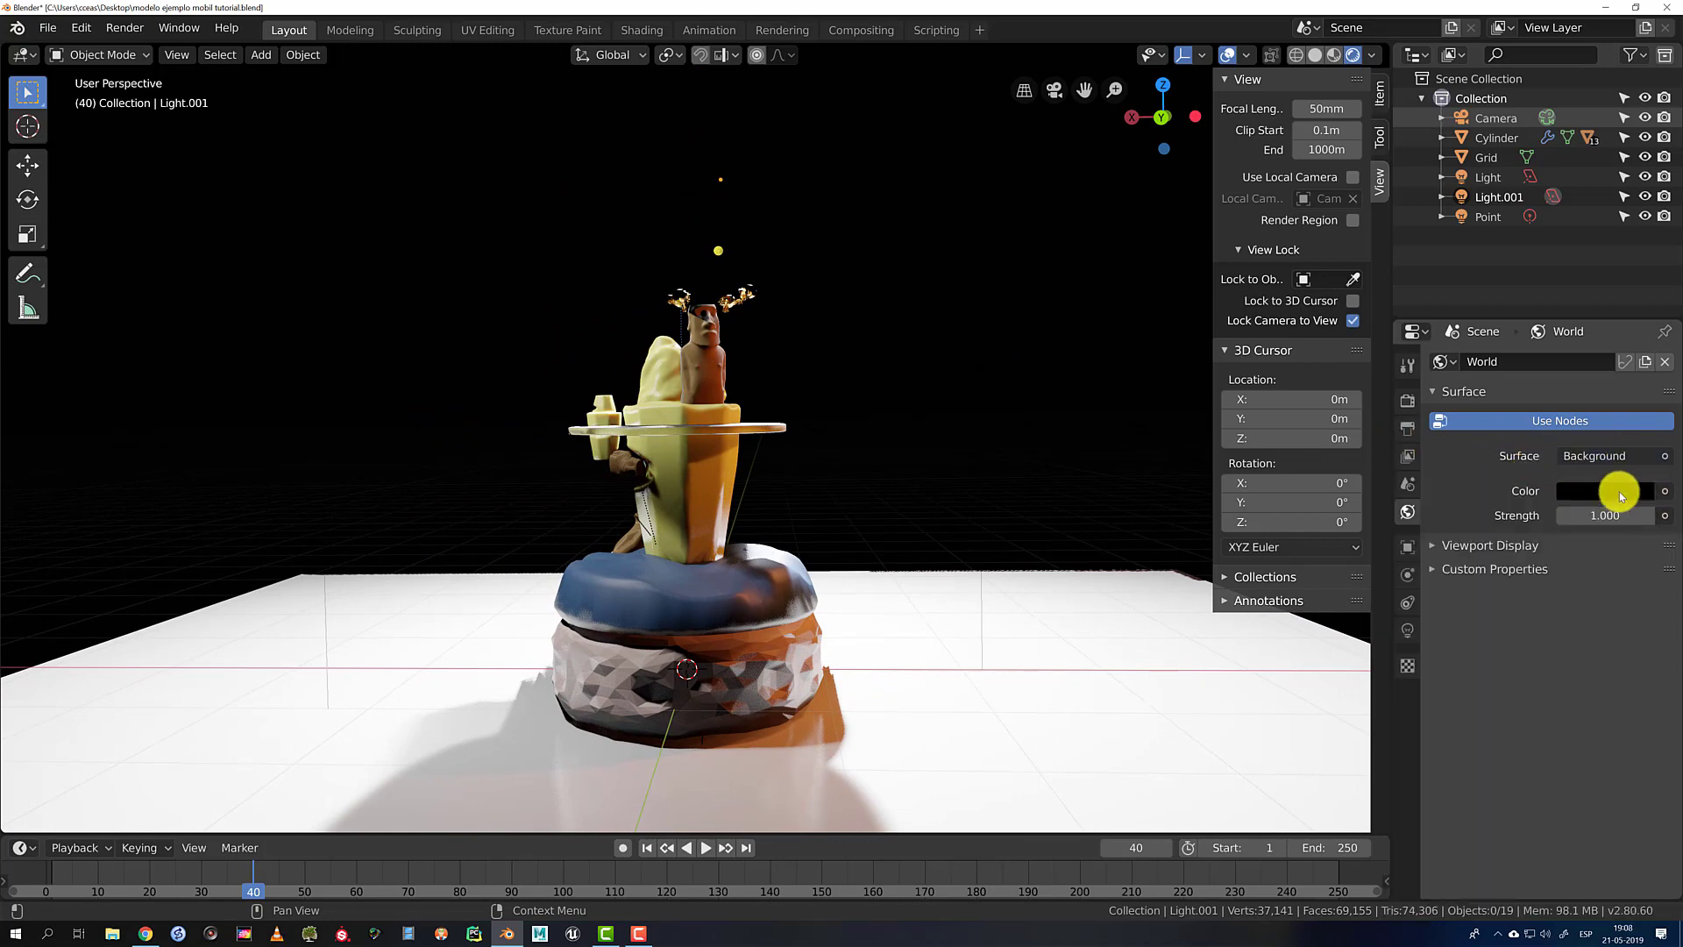
click(1663, 492)
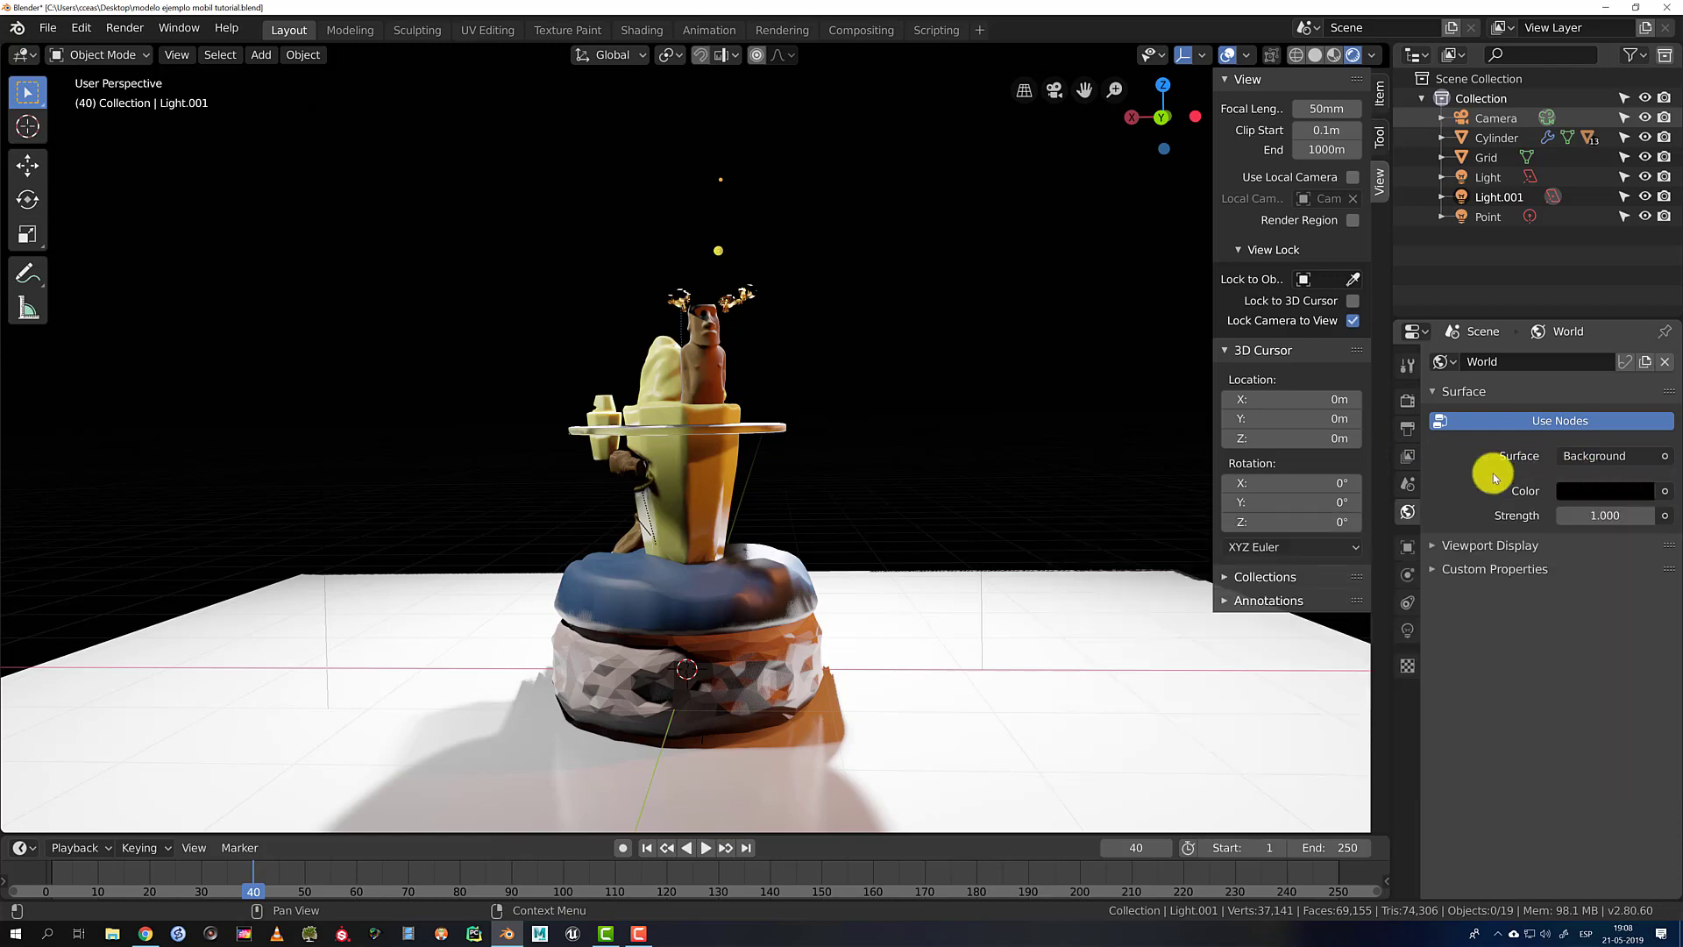
click(1663, 493)
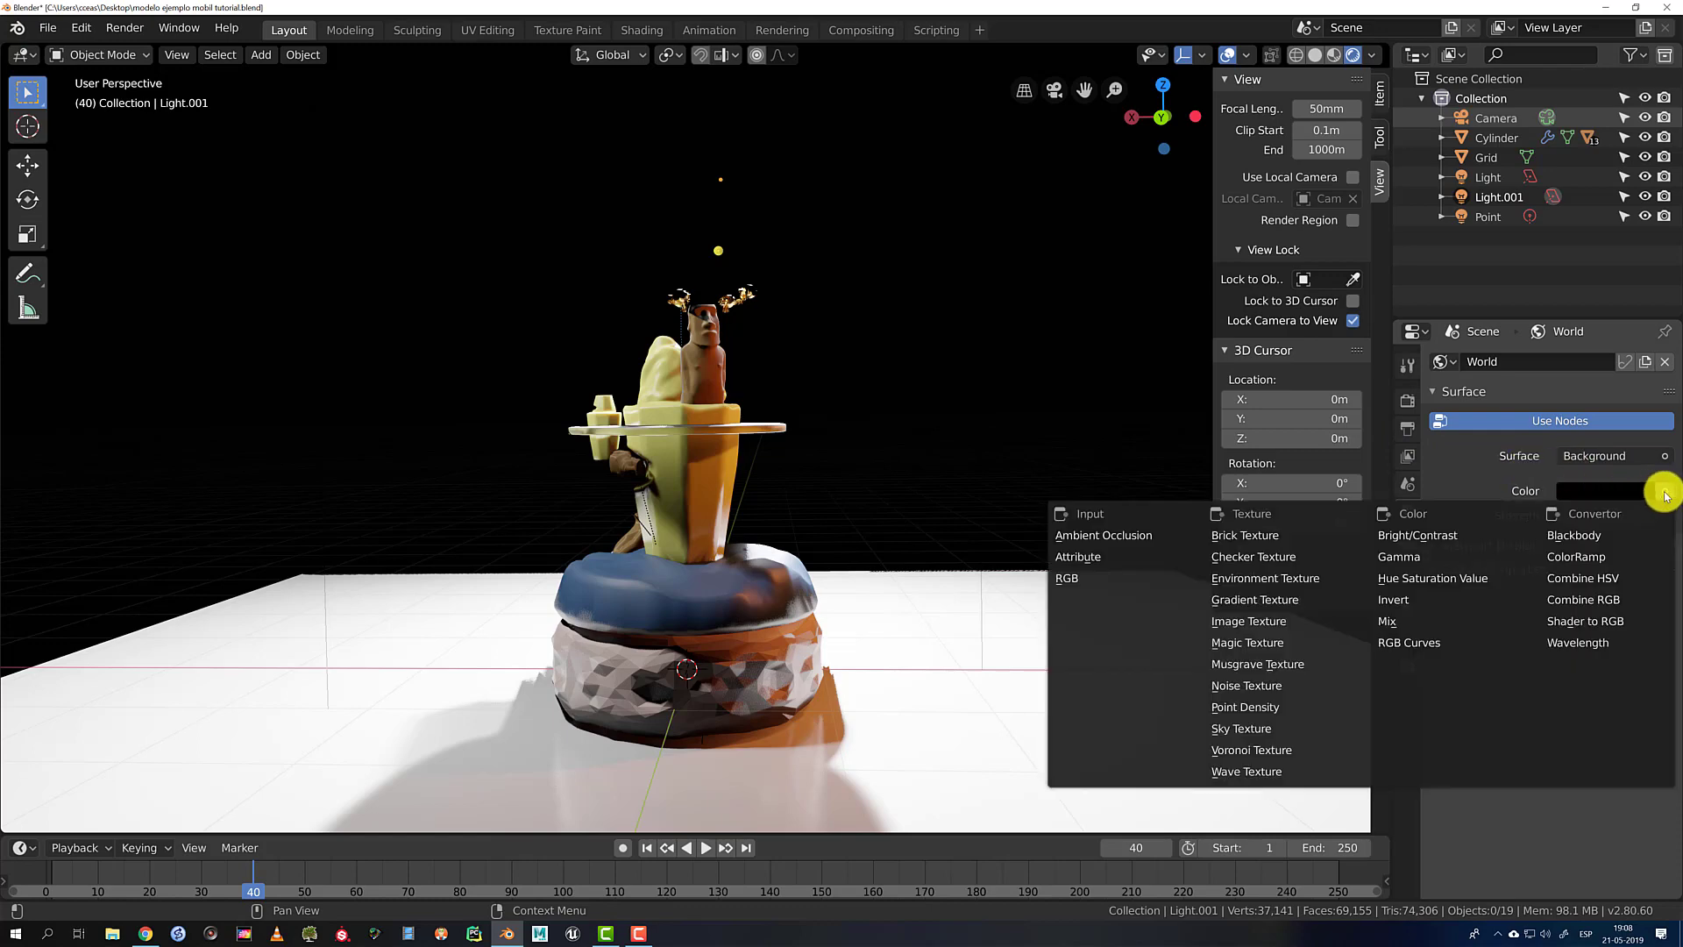
click(1273, 624)
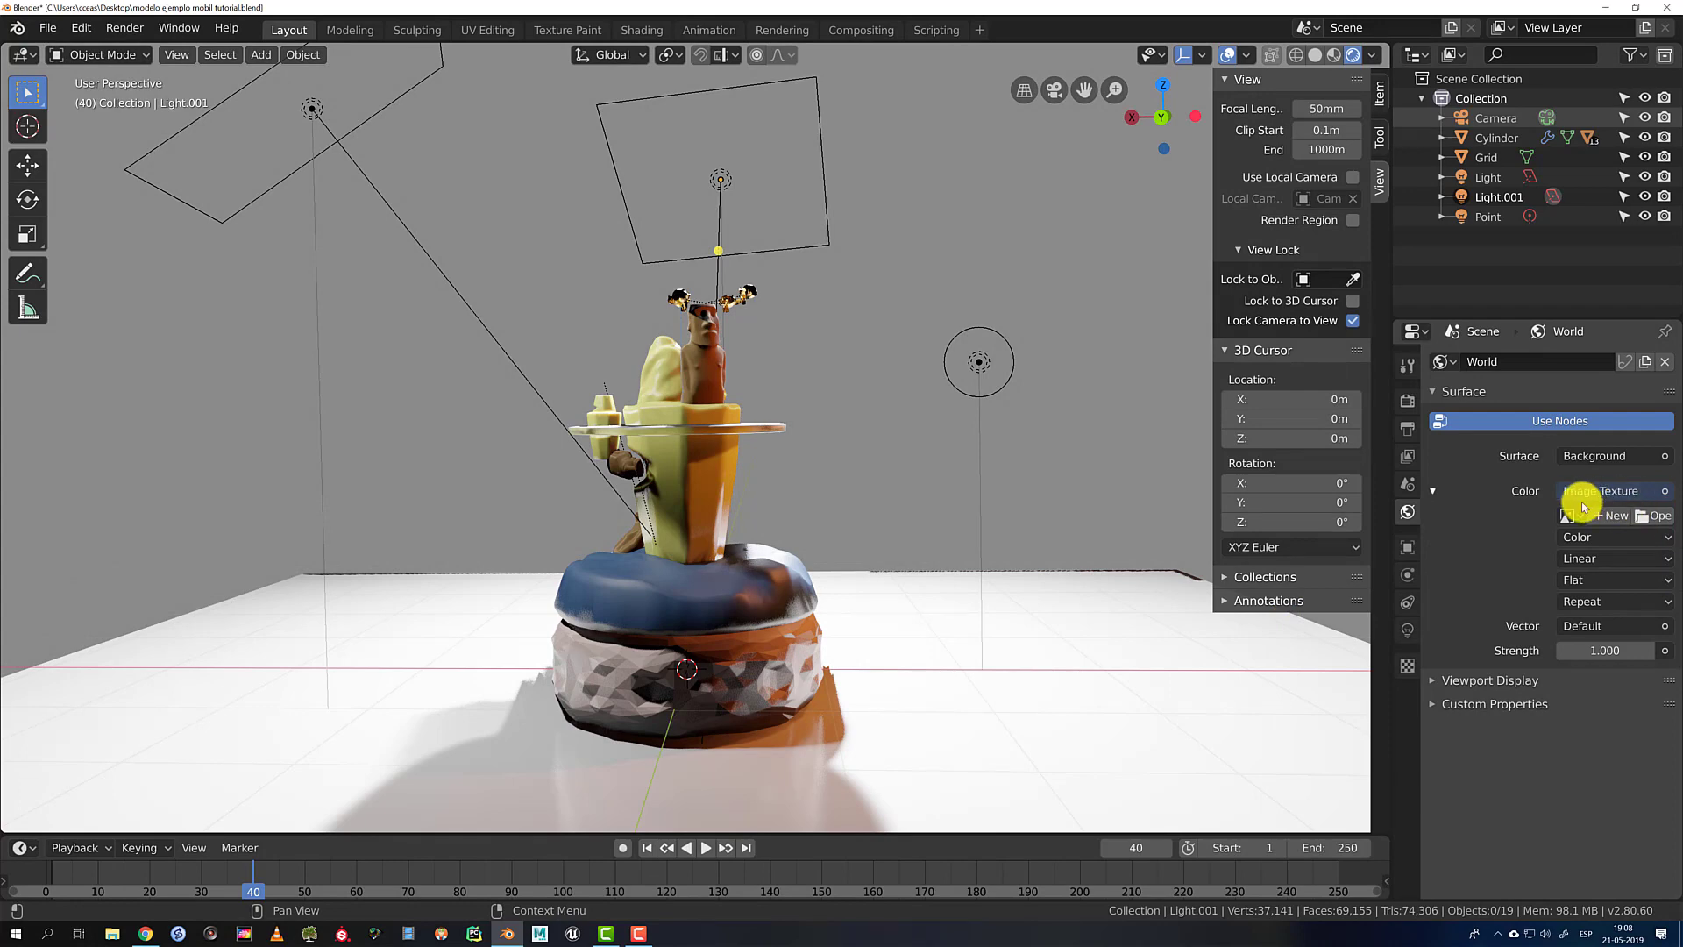
Load Castle.hdr from the material clases\Luces IBL folder as the world background image
click(1644, 520)
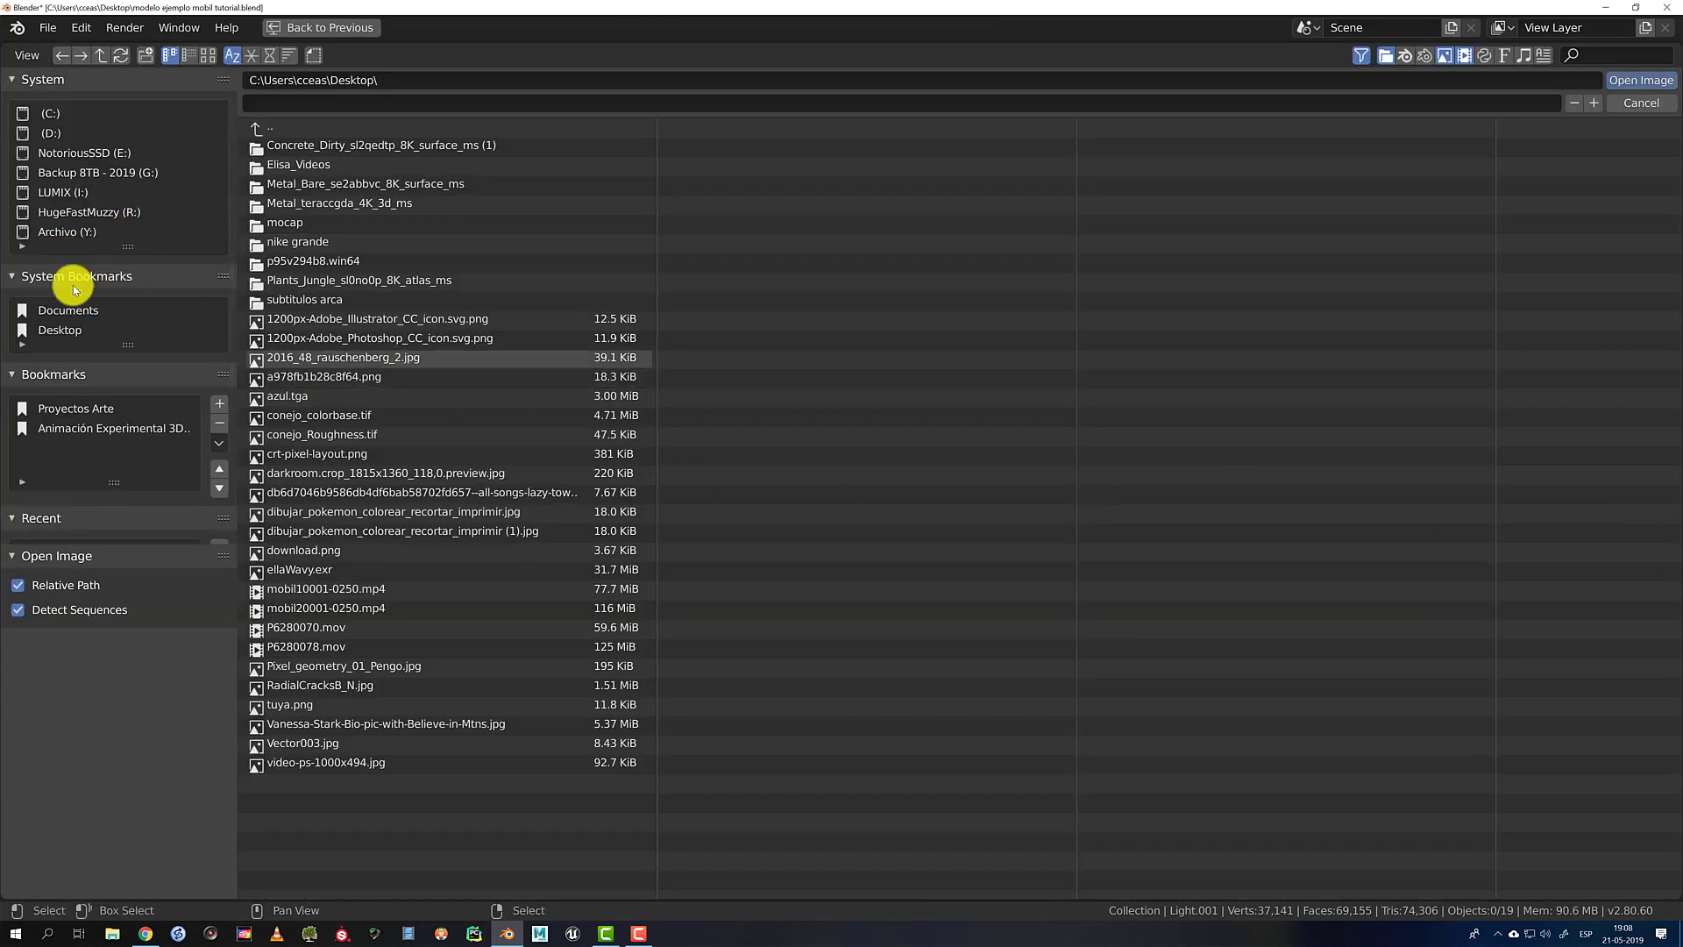
click(67, 426)
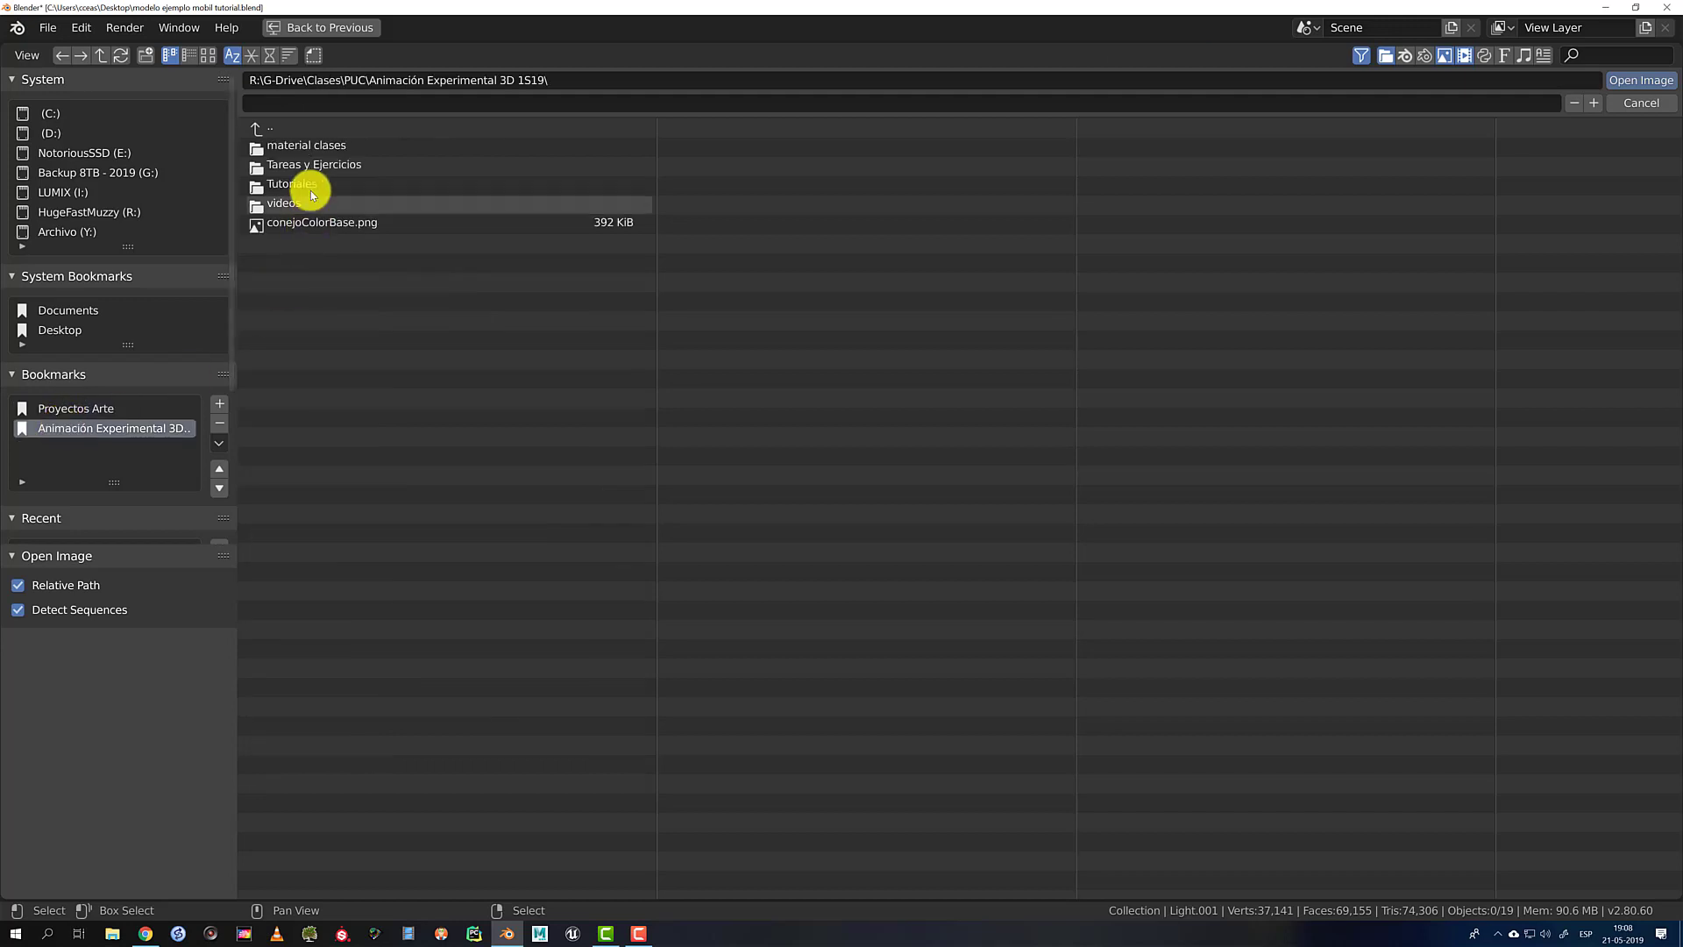
click(304, 146)
click(319, 146)
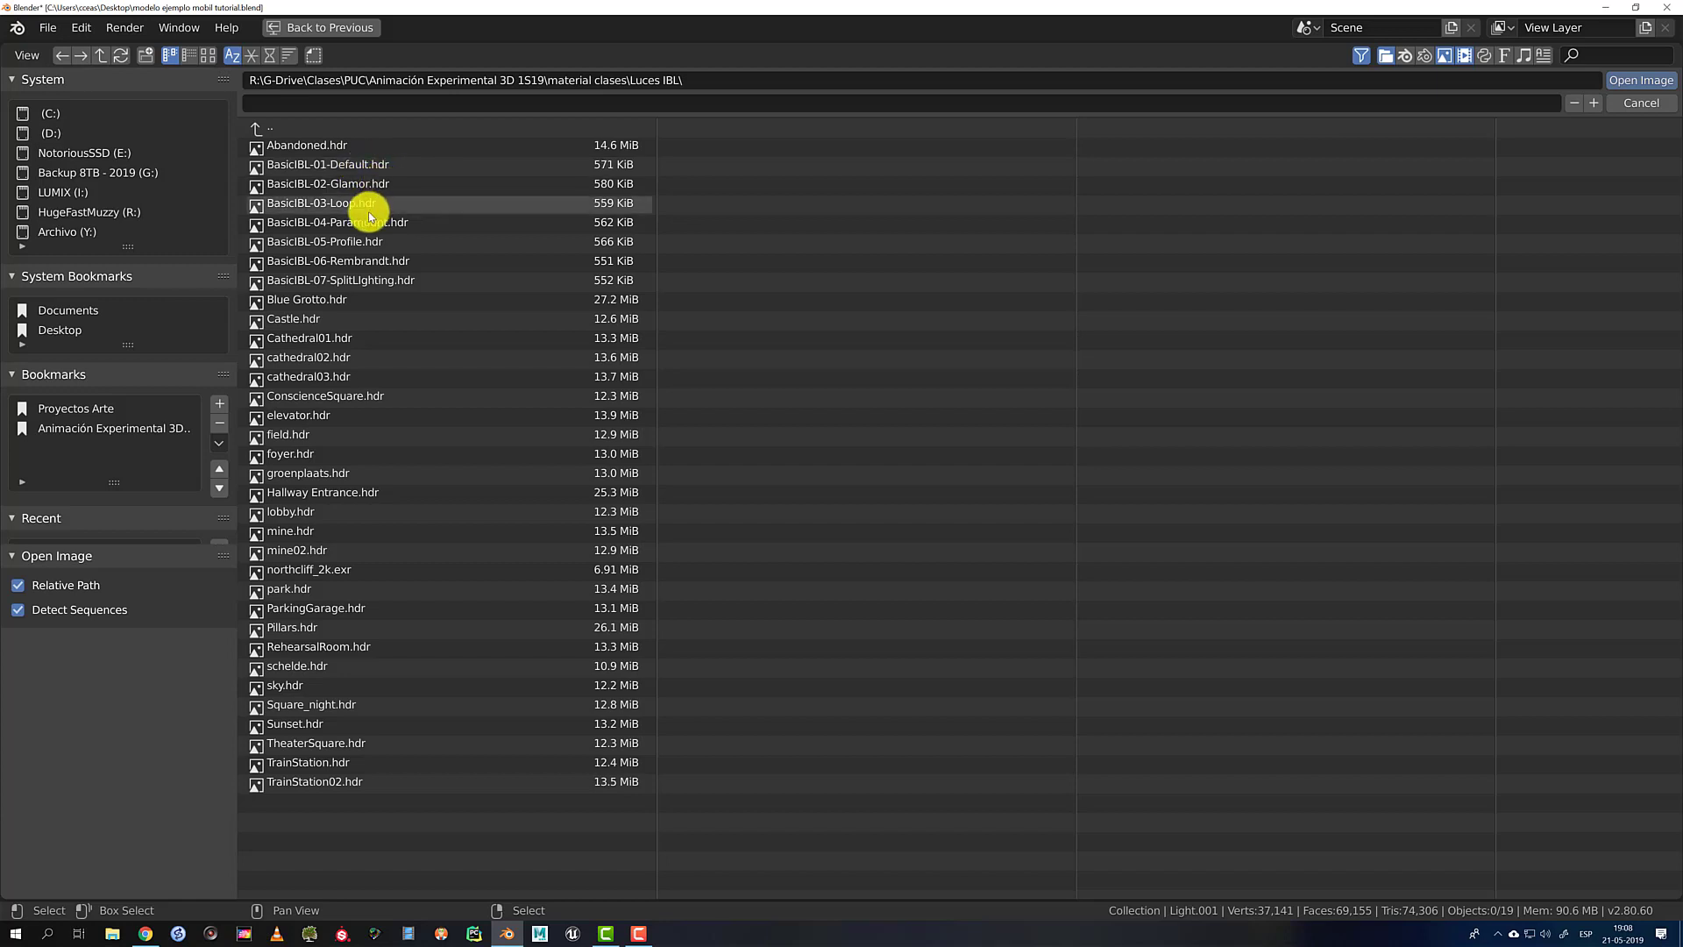
click(366, 242)
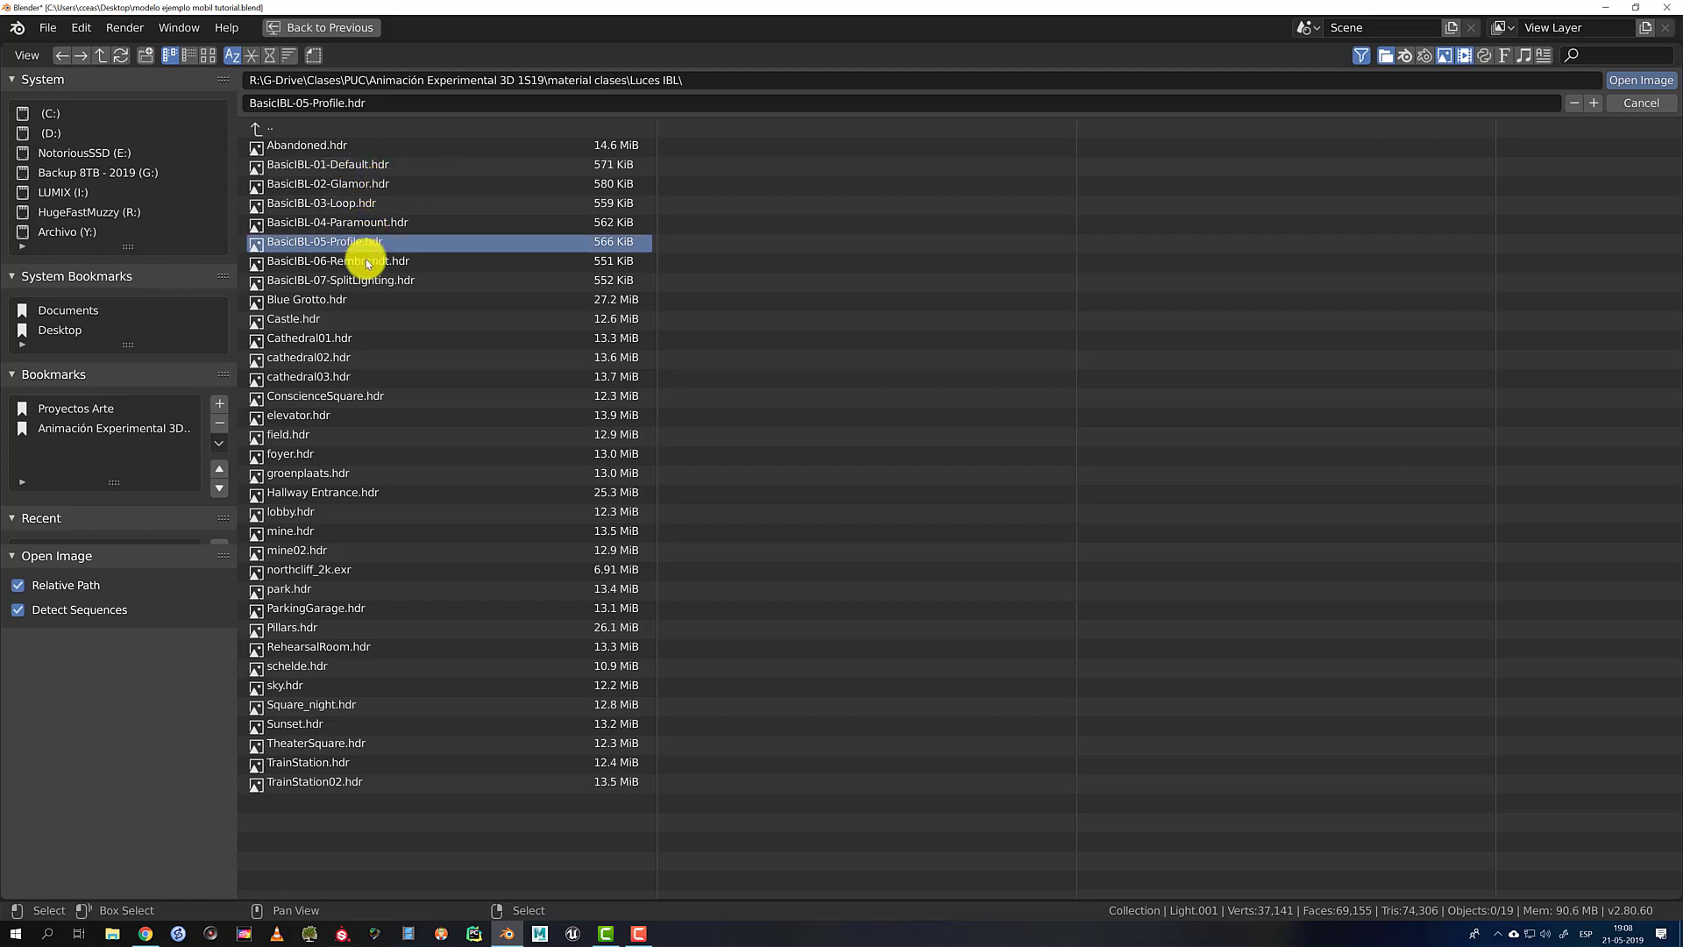
click(326, 300)
click(314, 318)
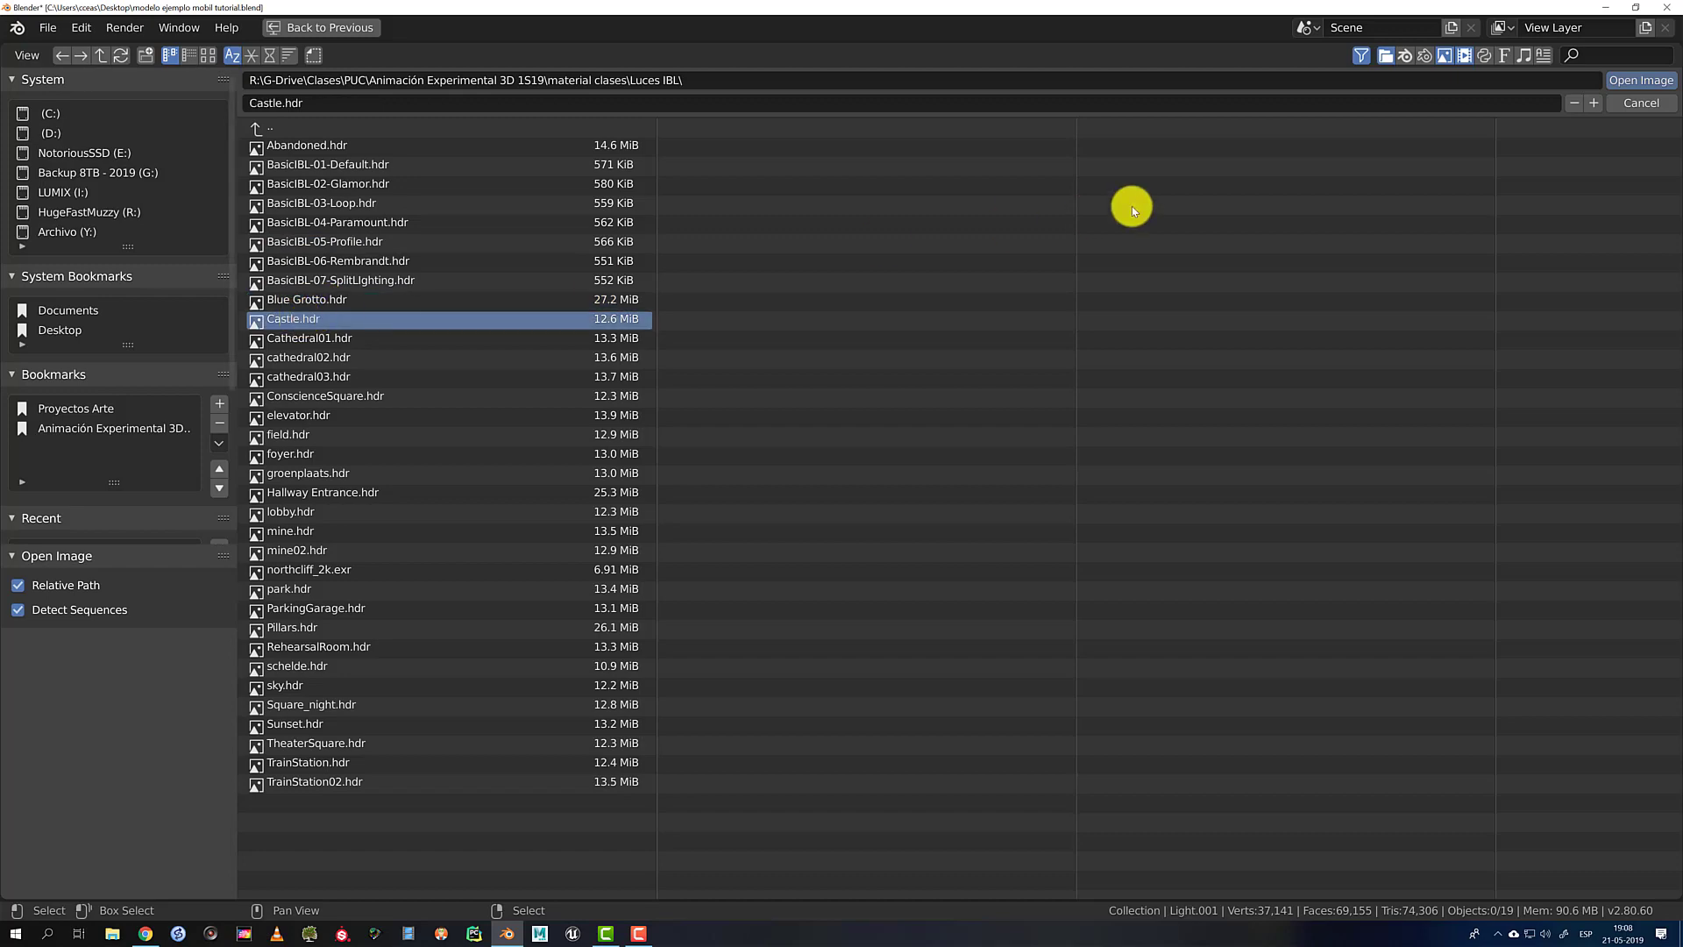
click(1601, 79)
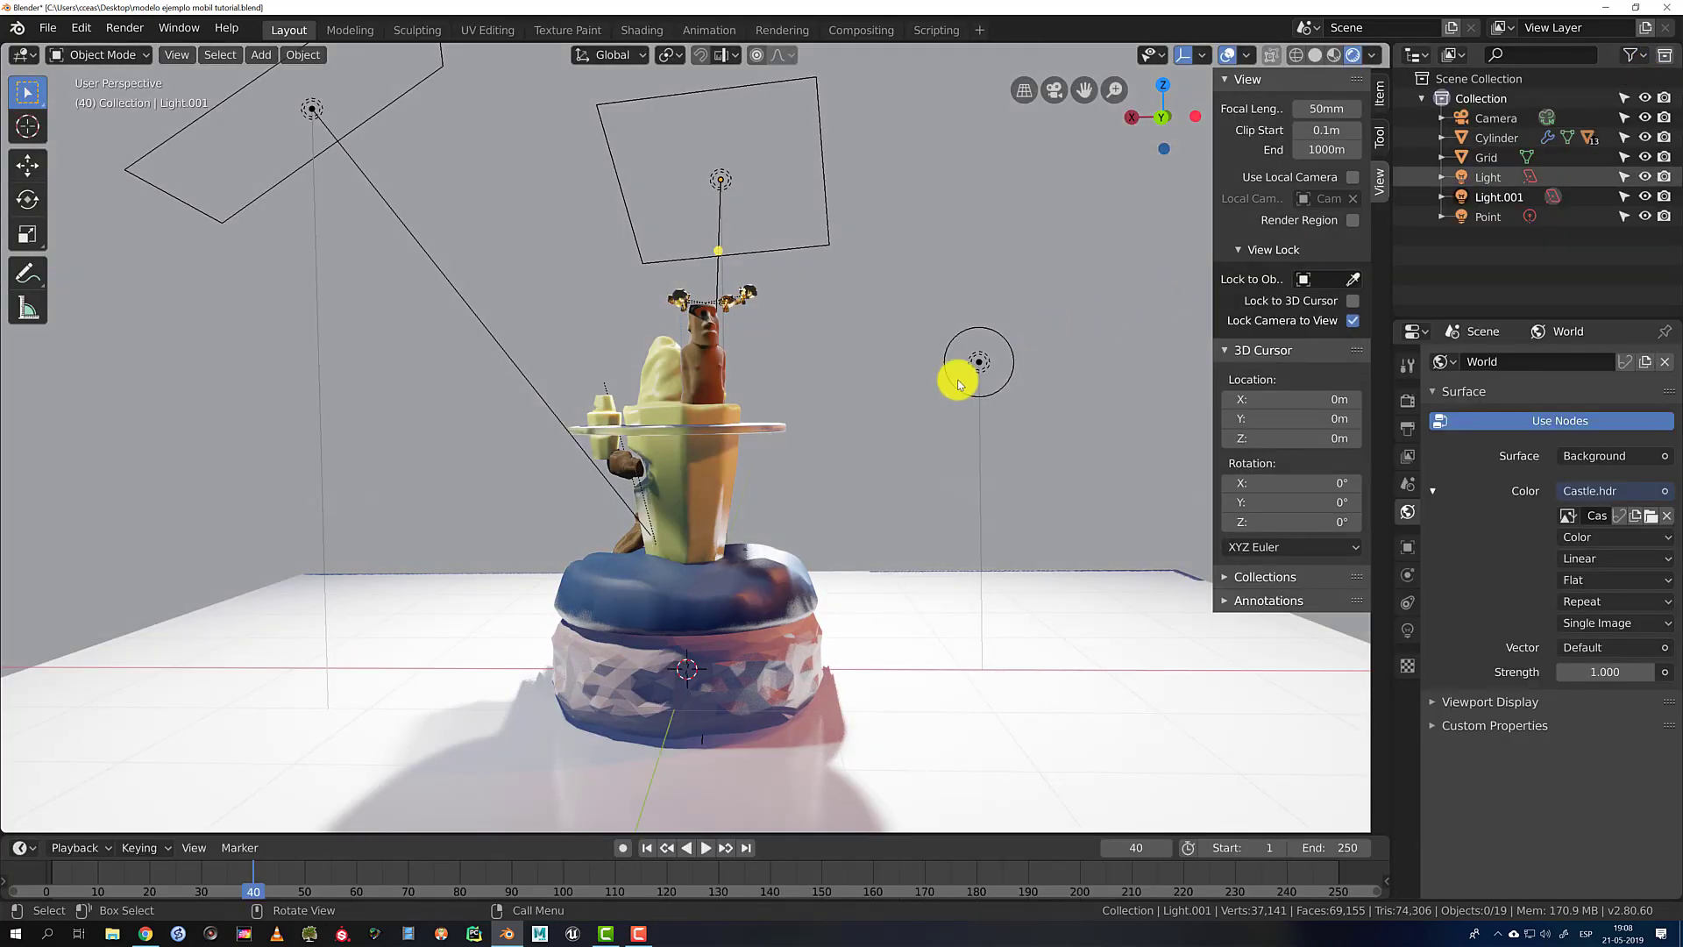
Inspect the sculpture under the environment lighting and replace the world background image with ParkingGarage.hdr
scroll(786, 577, up, 2)
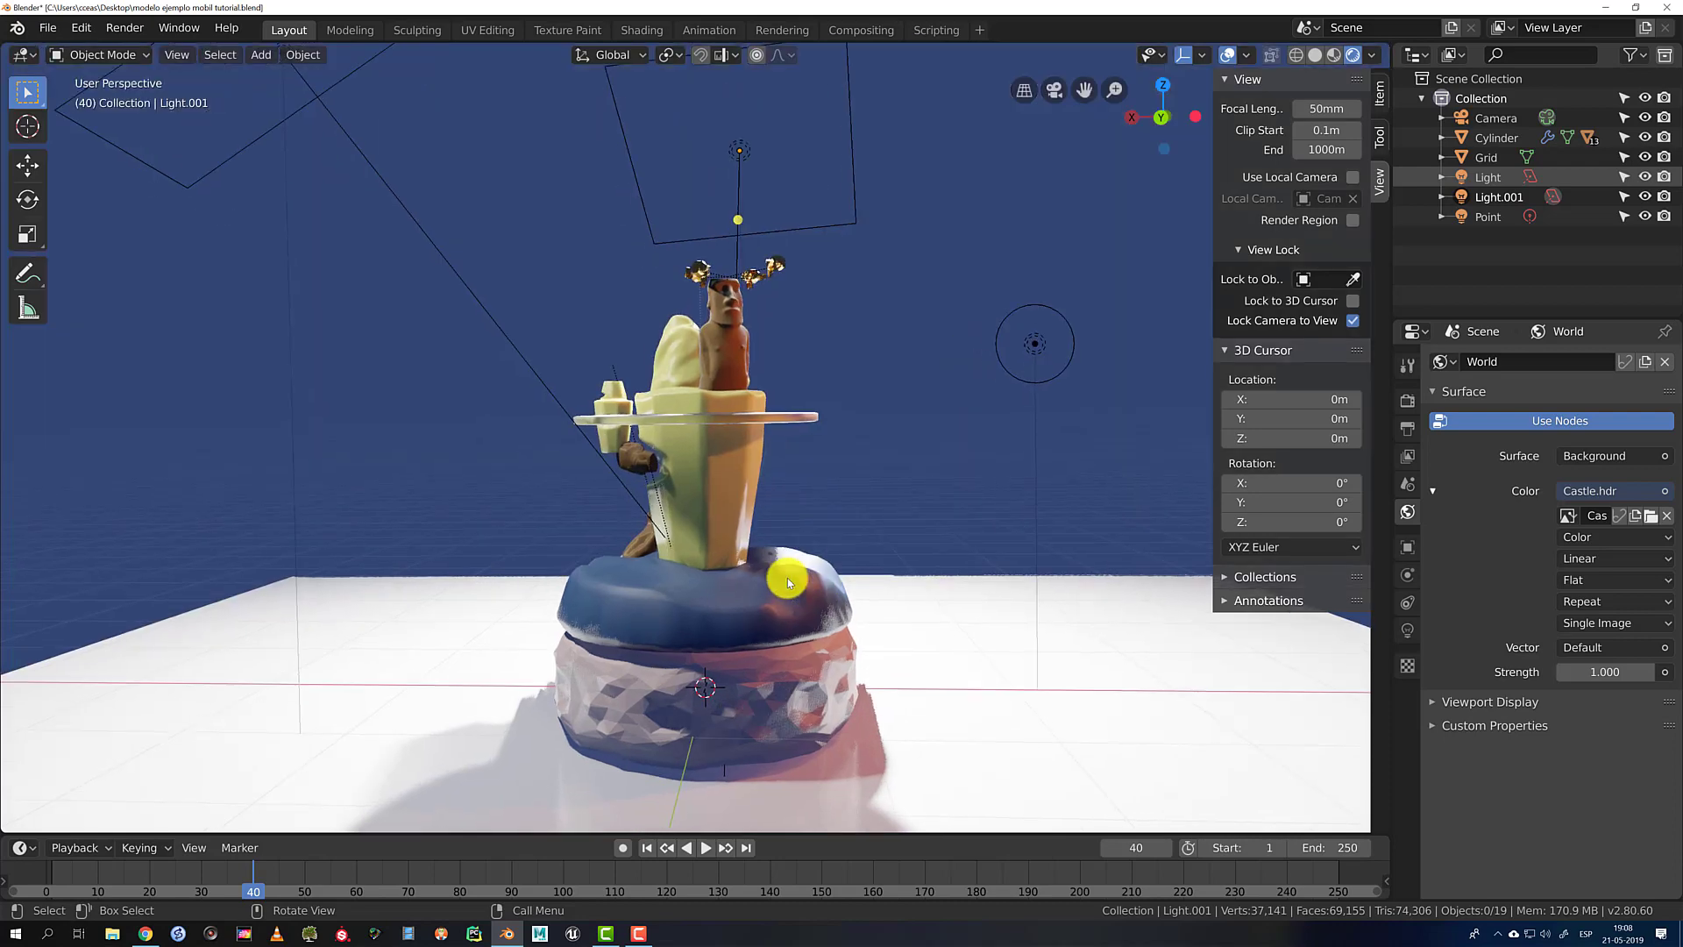
middle_drag(787, 577, 1665, 493)
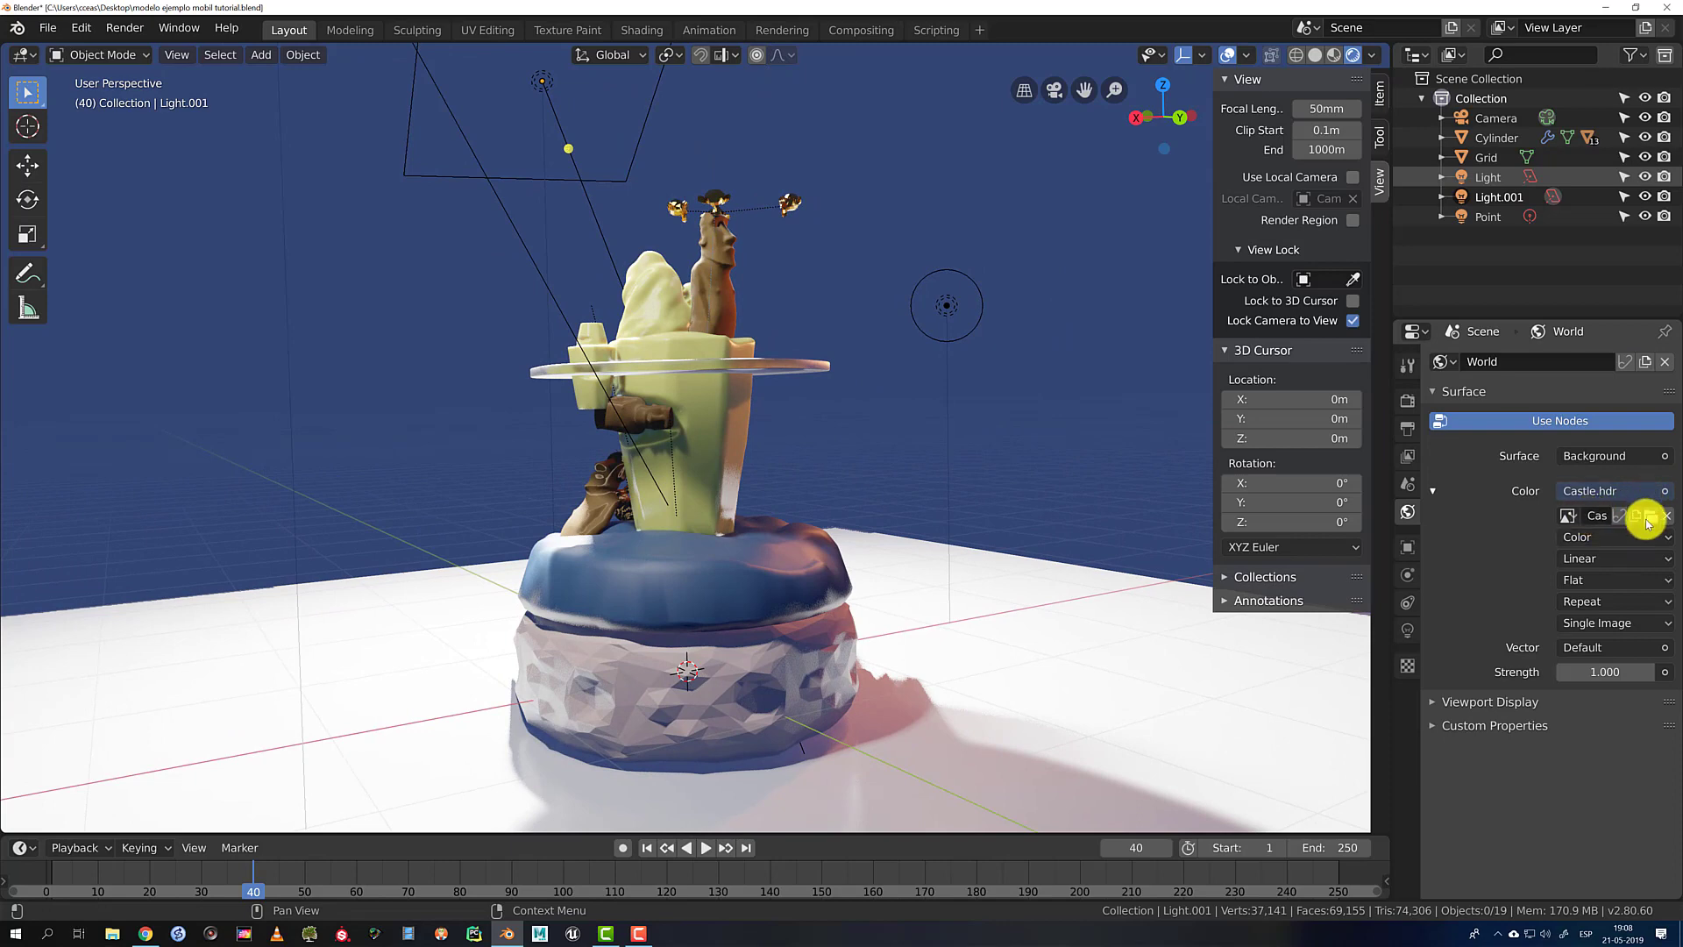
click(1646, 521)
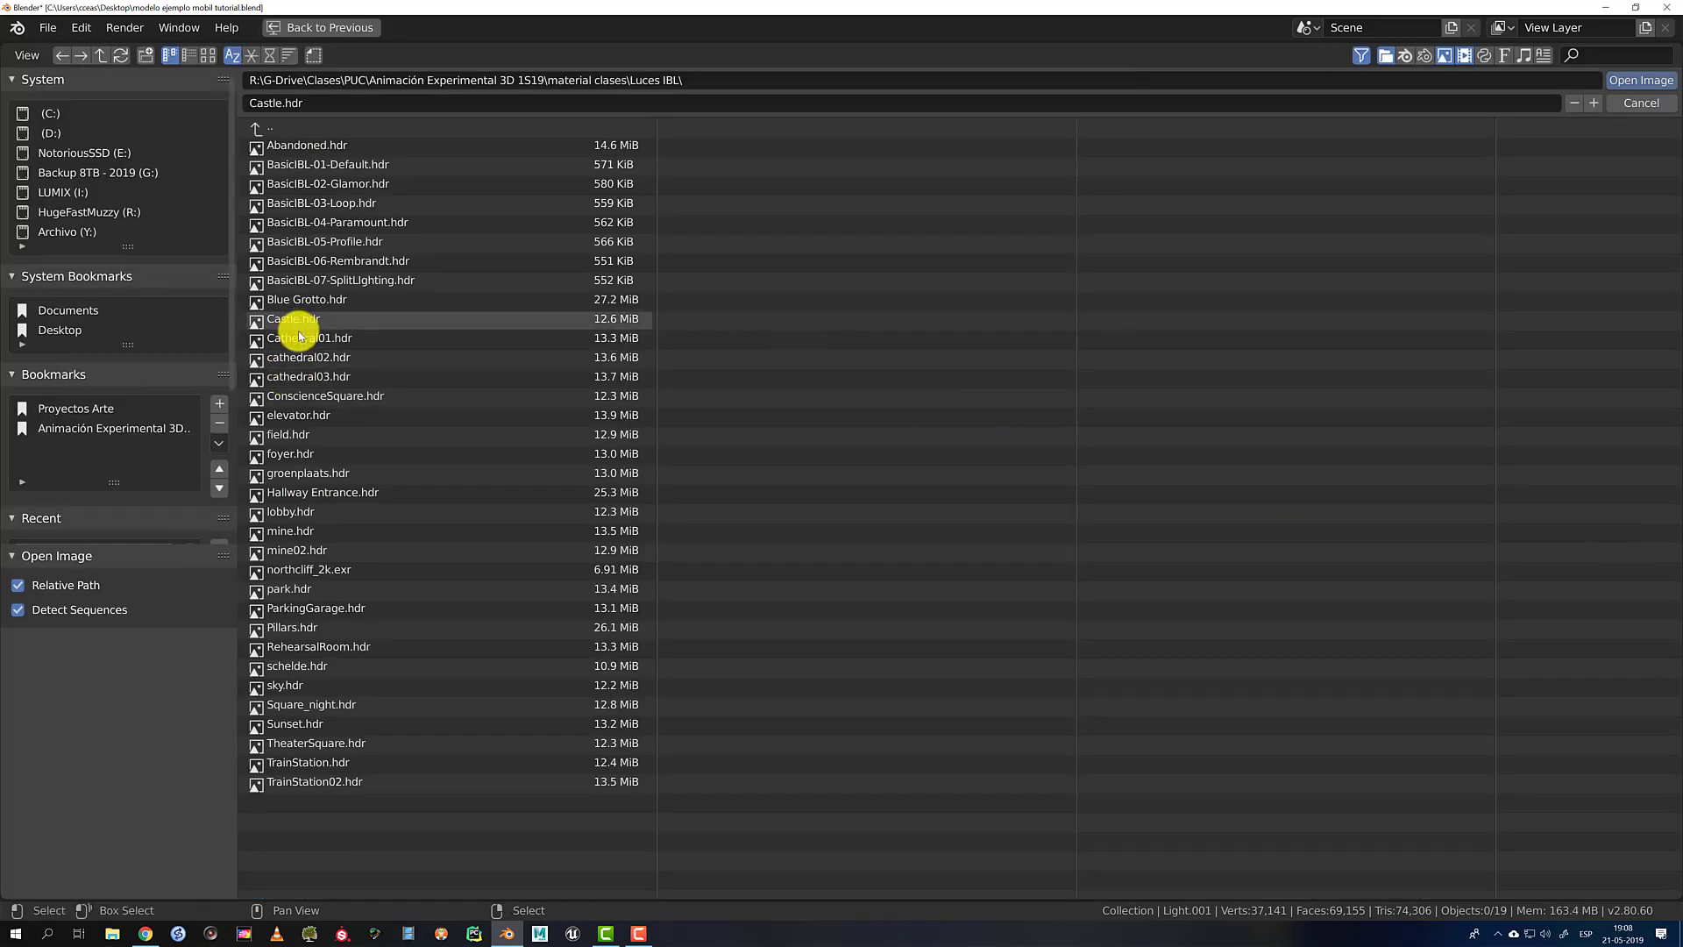
click(298, 337)
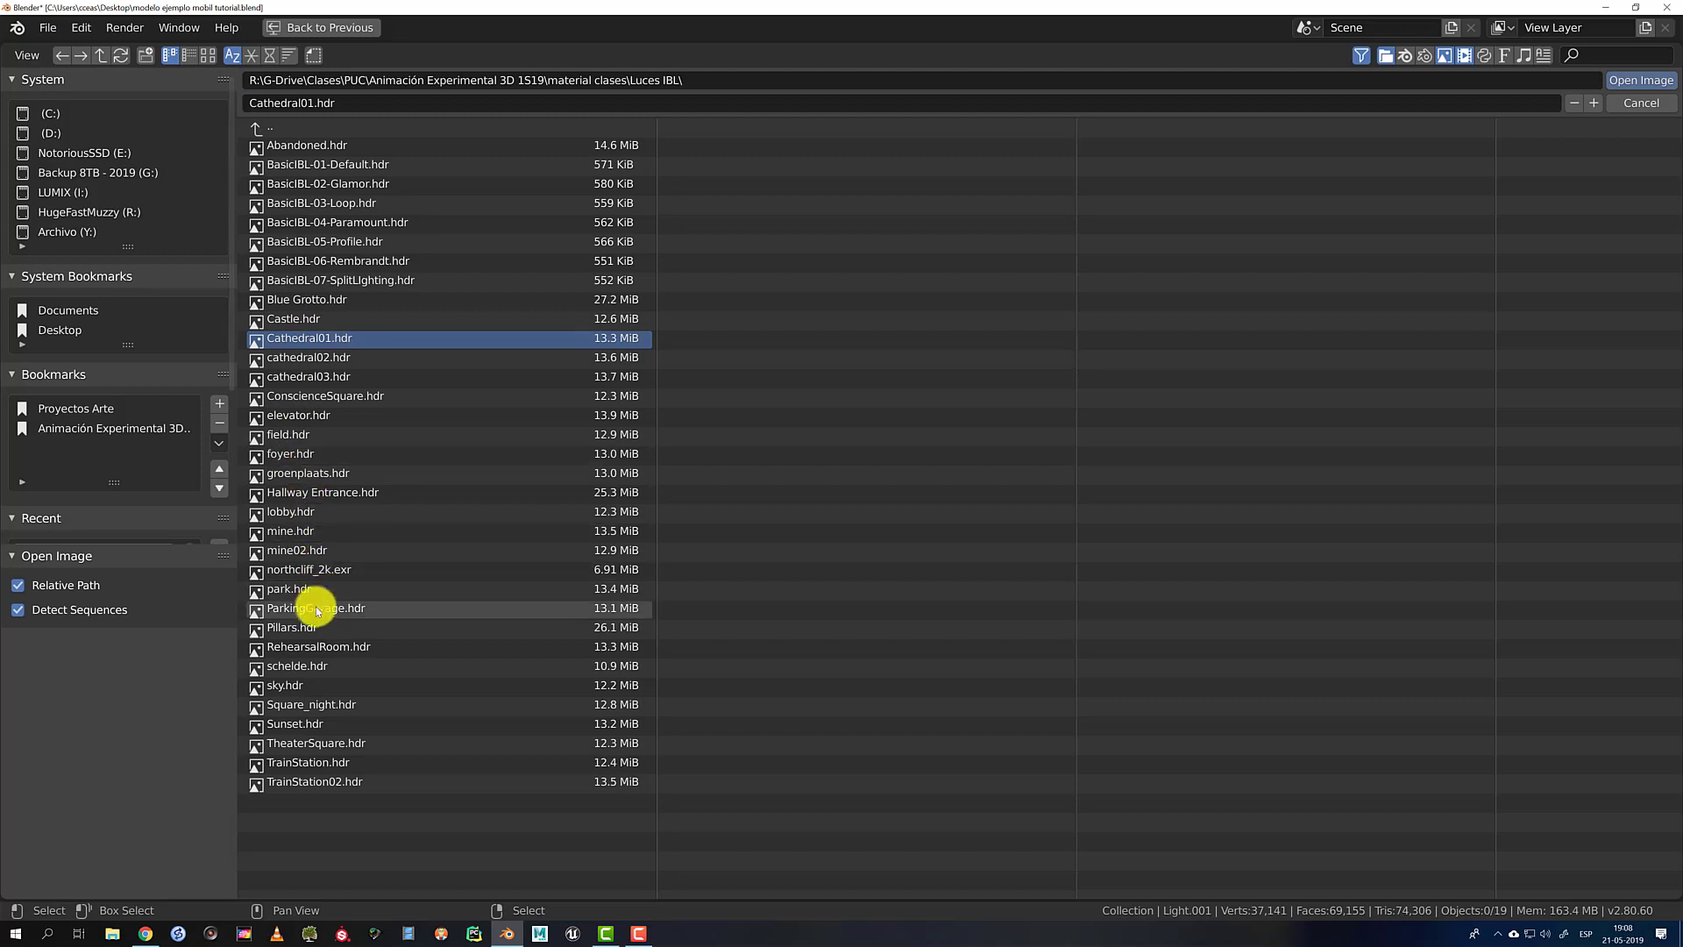
click(338, 608)
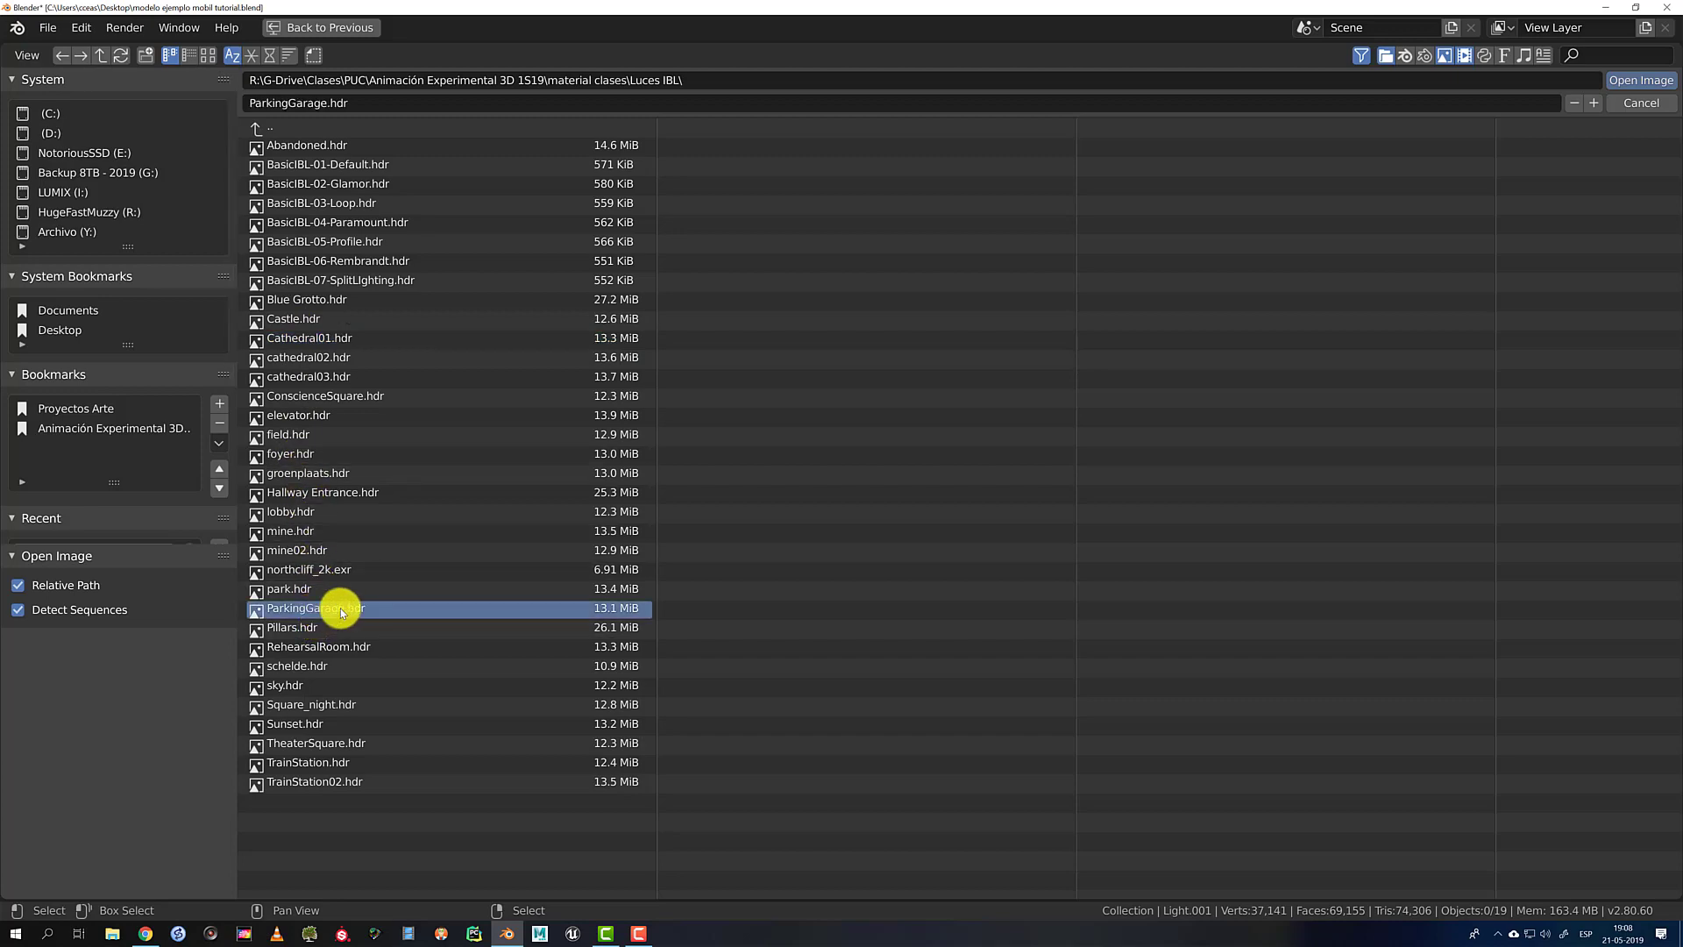
double_click(385, 602)
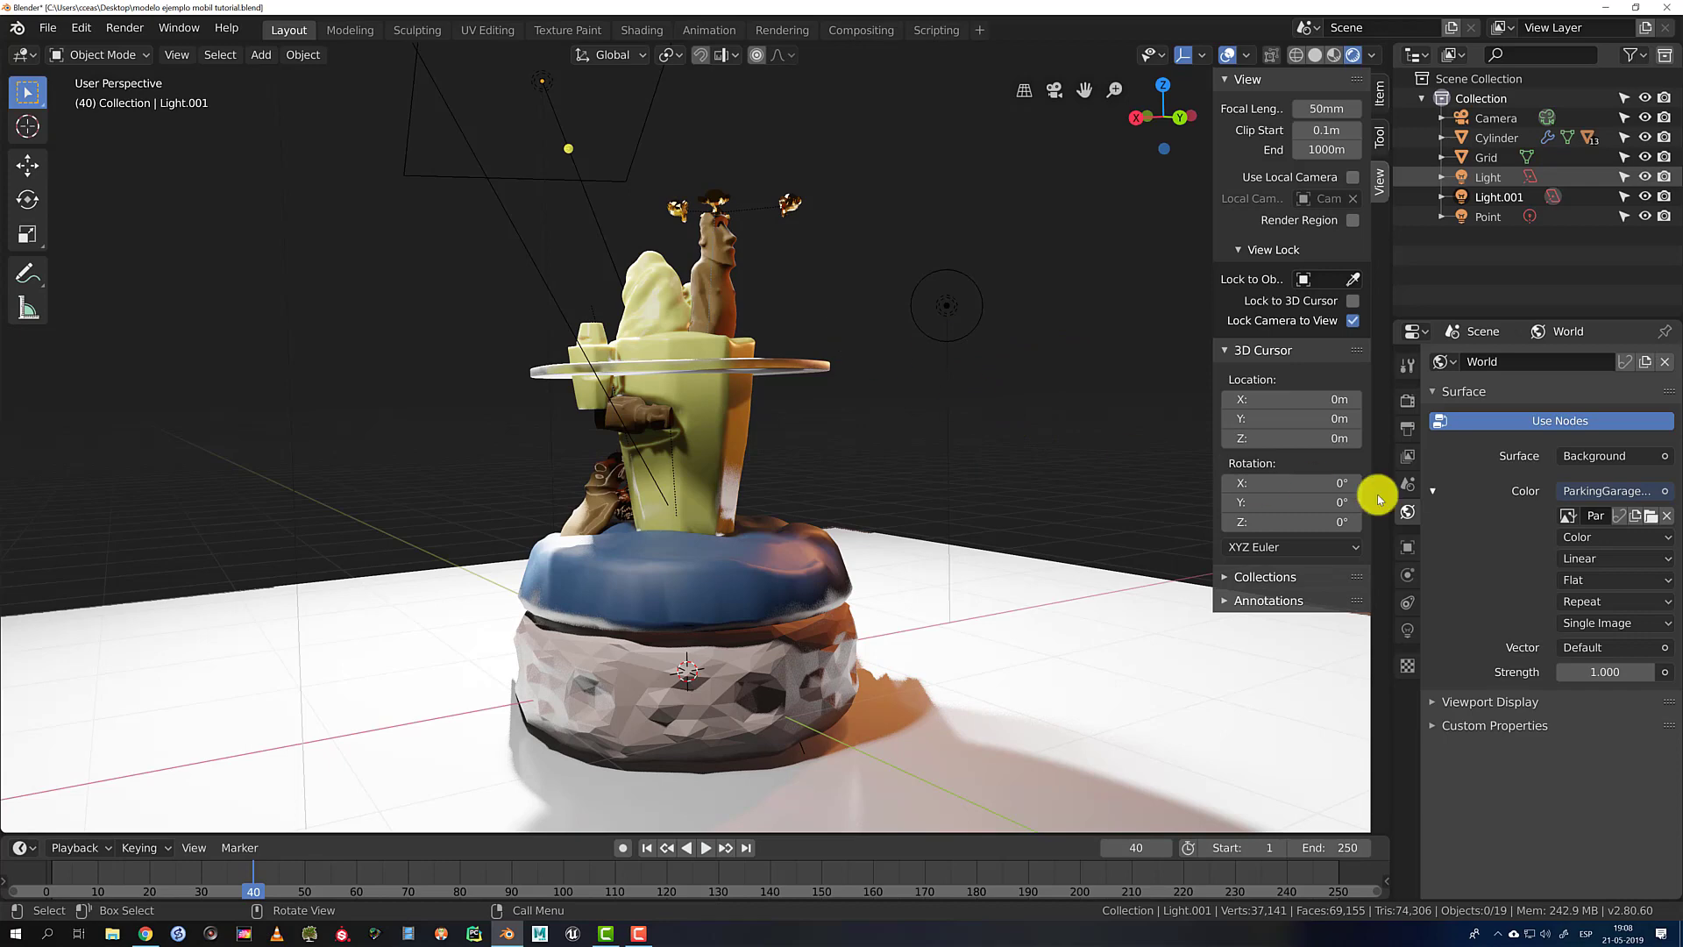
Give the ground plane a new material with a pure black base color
shift+middle_drag(895, 362, 890, 481)
click(866, 619)
shift+middle_drag(867, 622, 894, 608)
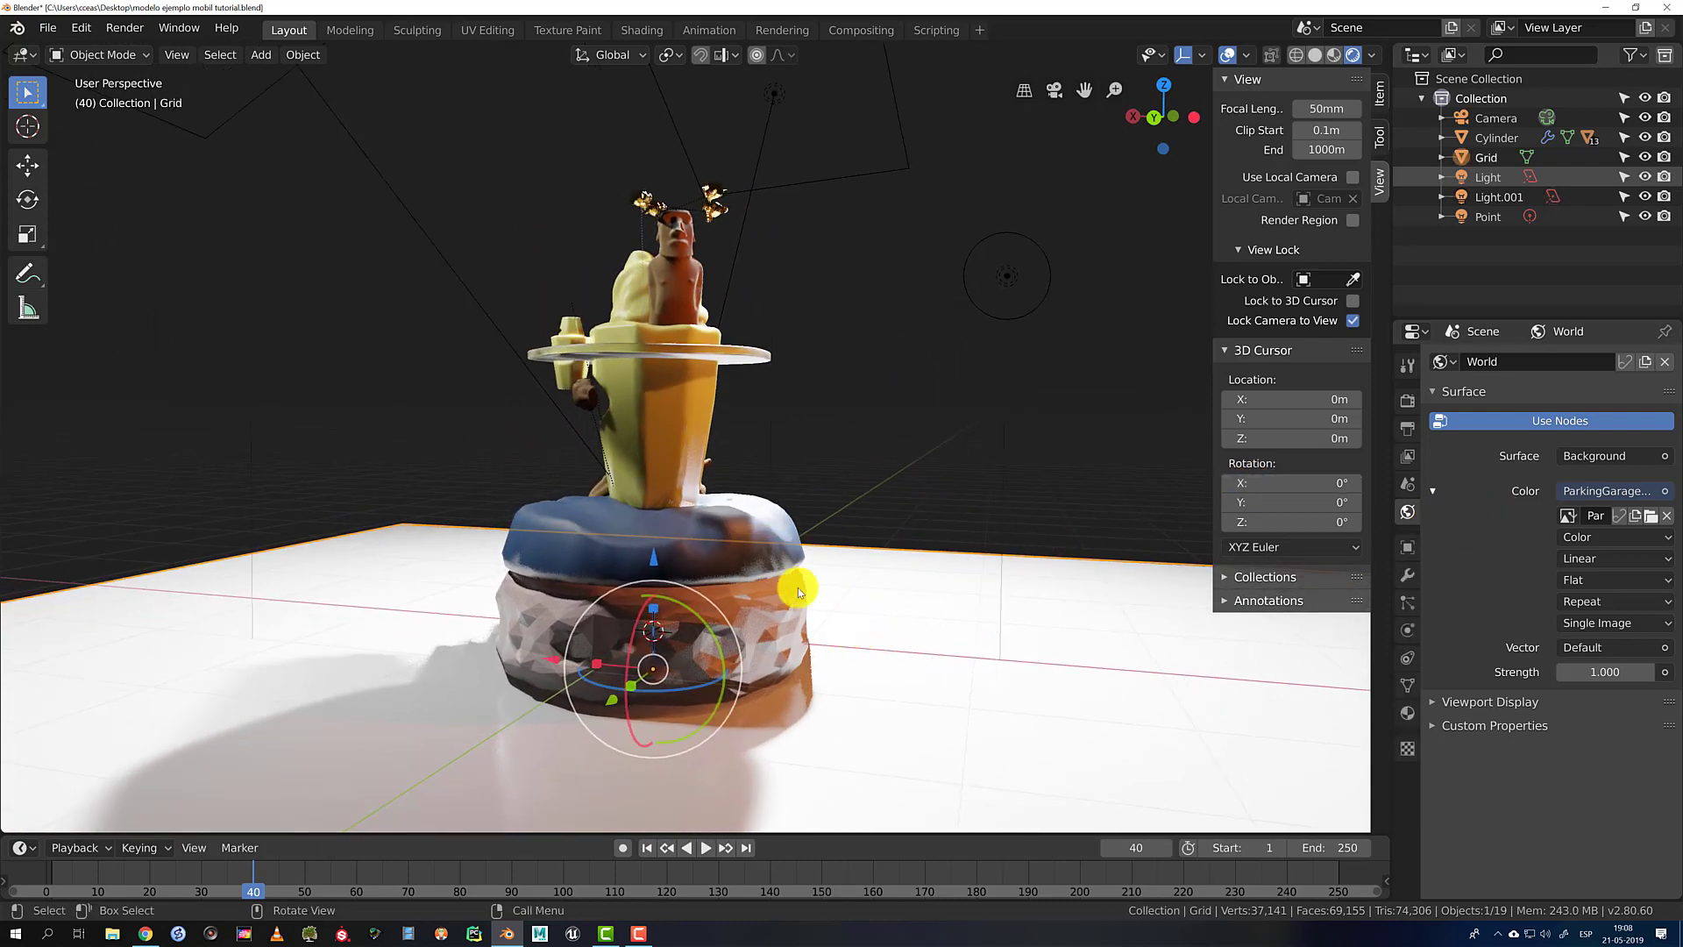
click(1406, 712)
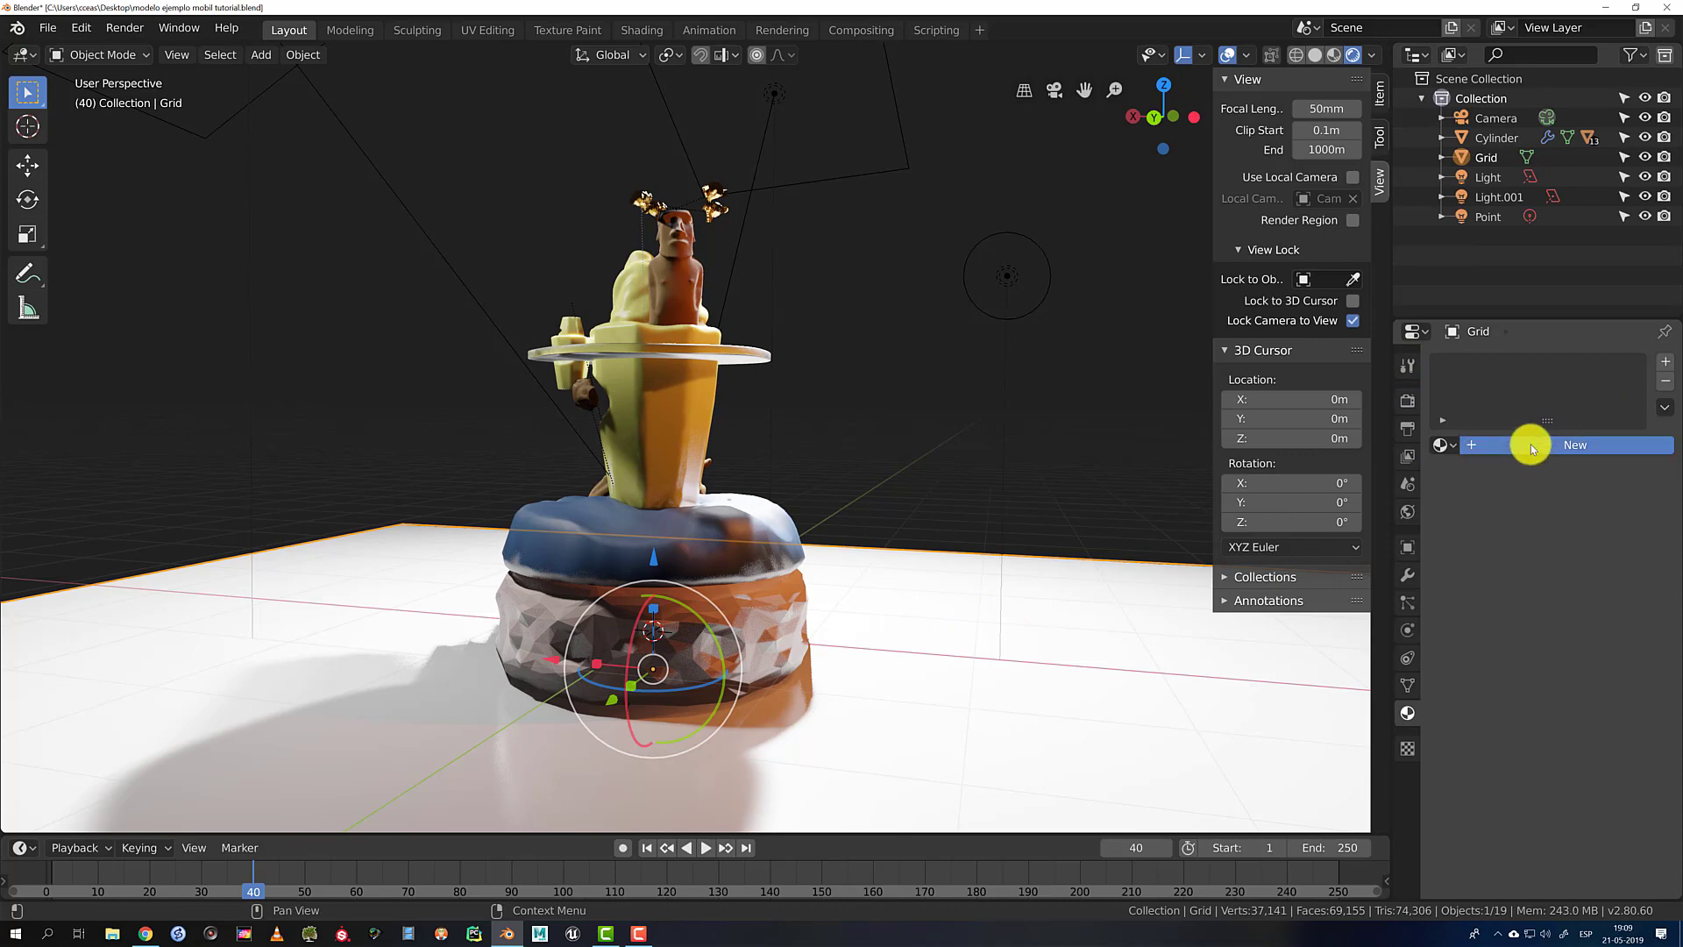
click(1530, 445)
click(1603, 643)
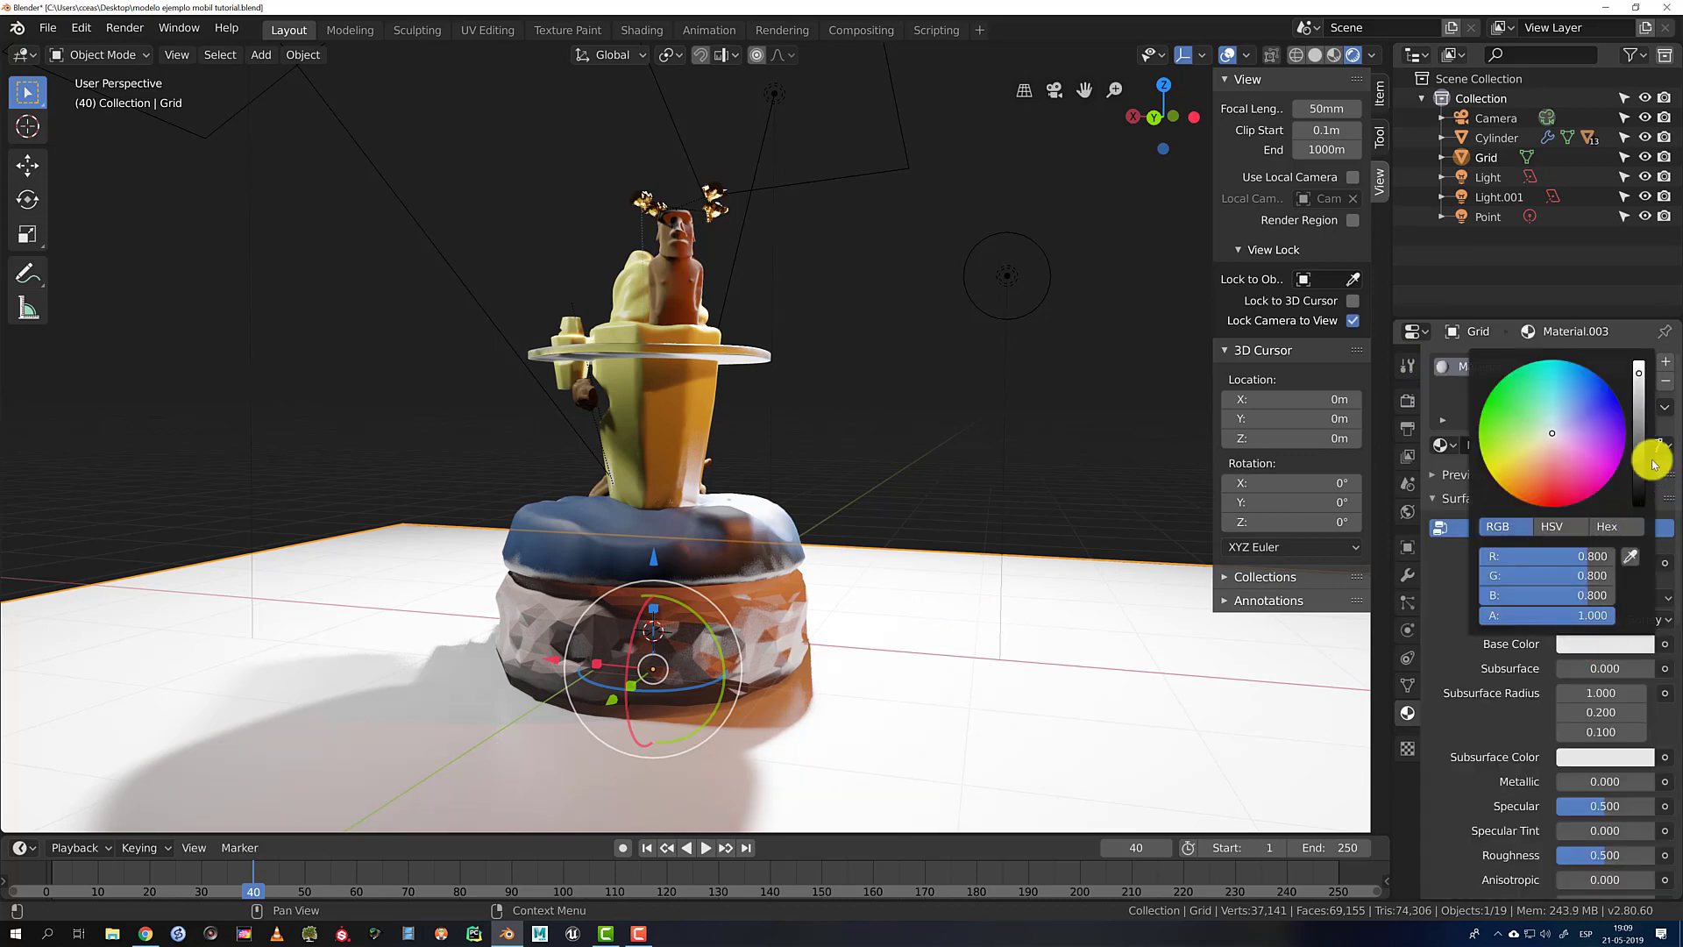
drag(1647, 410, 1664, 664)
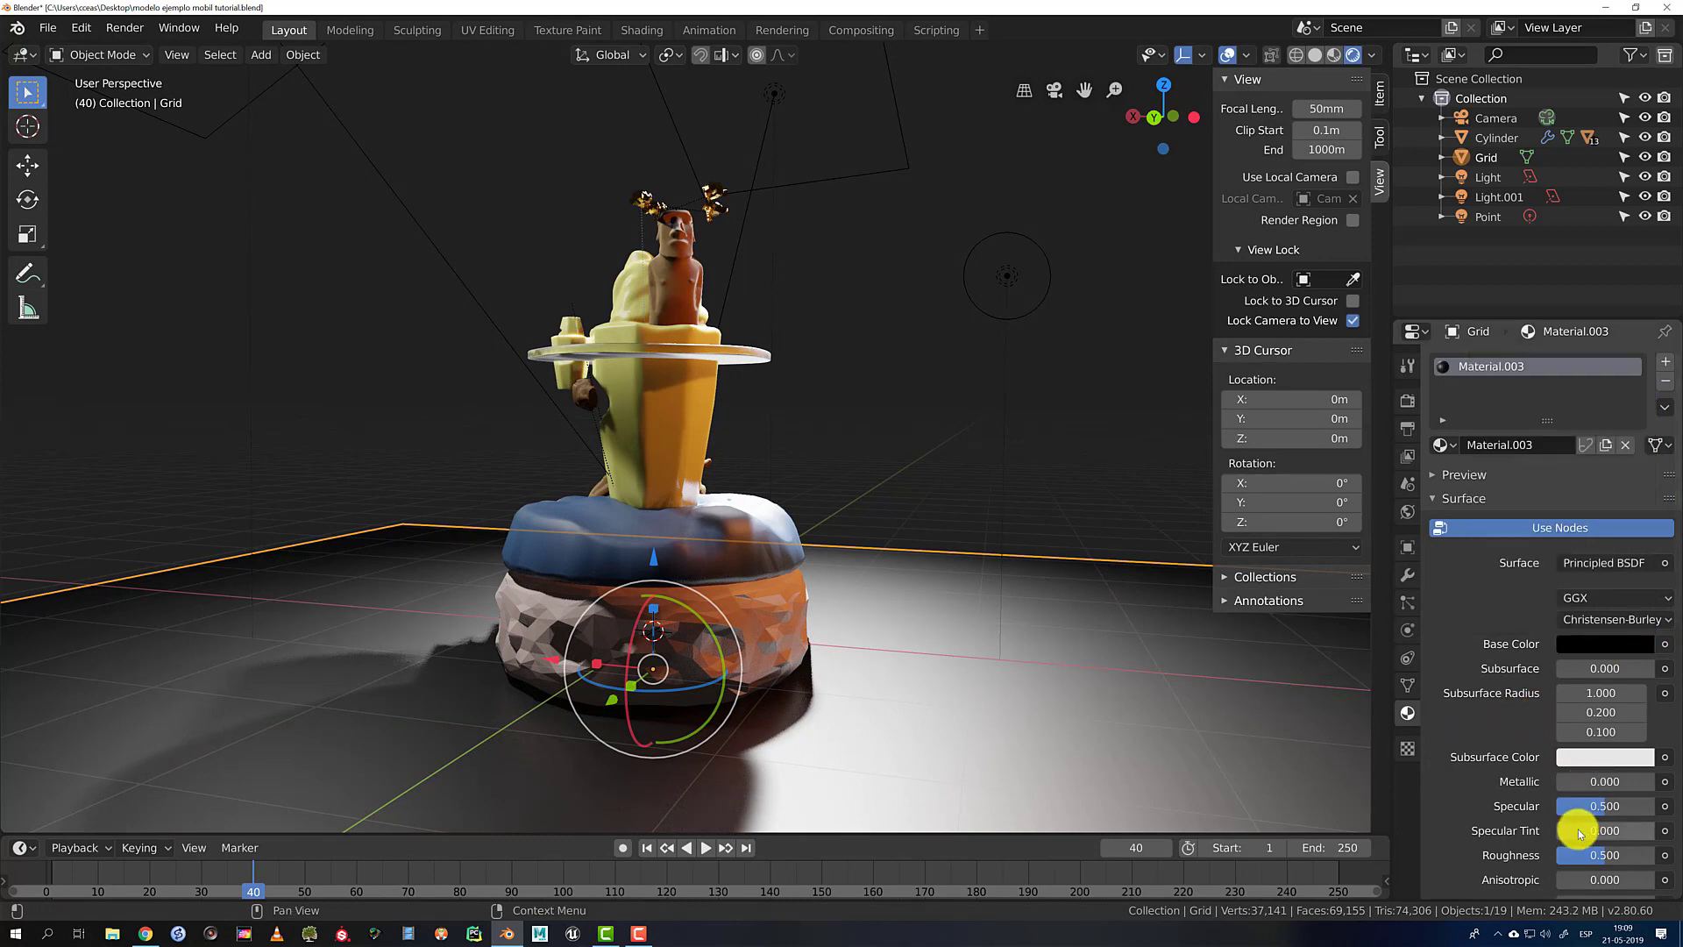
Set the ground material's roughness to 0, hide the viewport overlays, and inspect the sculpture with nothing selected
drag(1596, 863, 1394, 854)
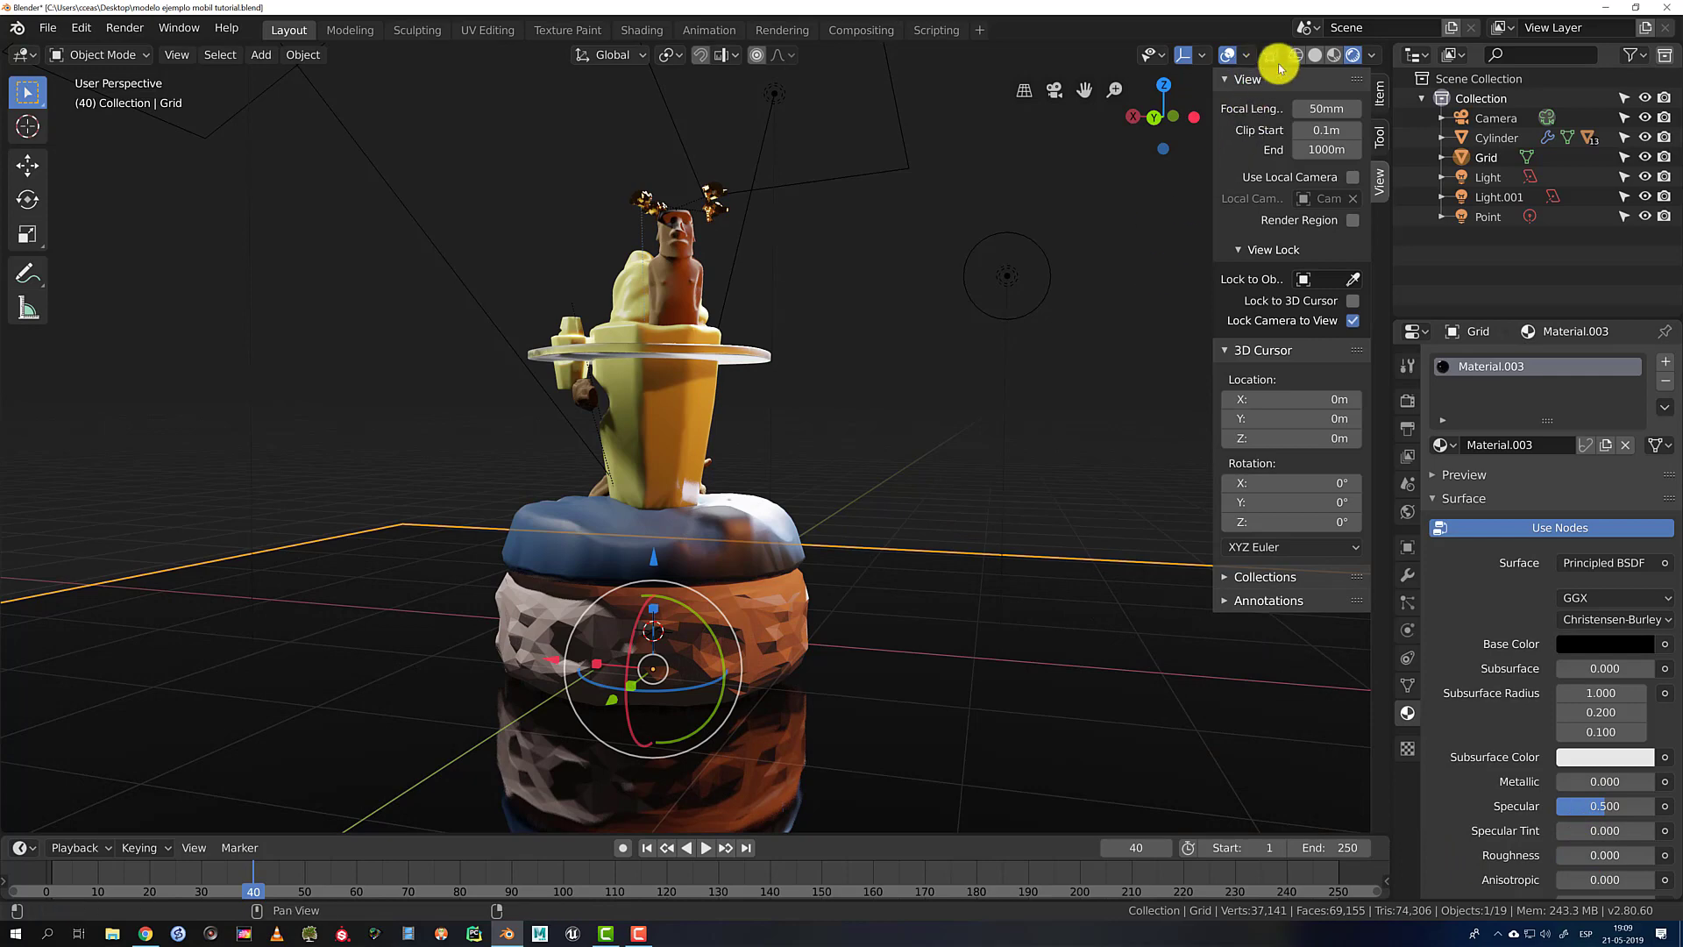
click(1228, 57)
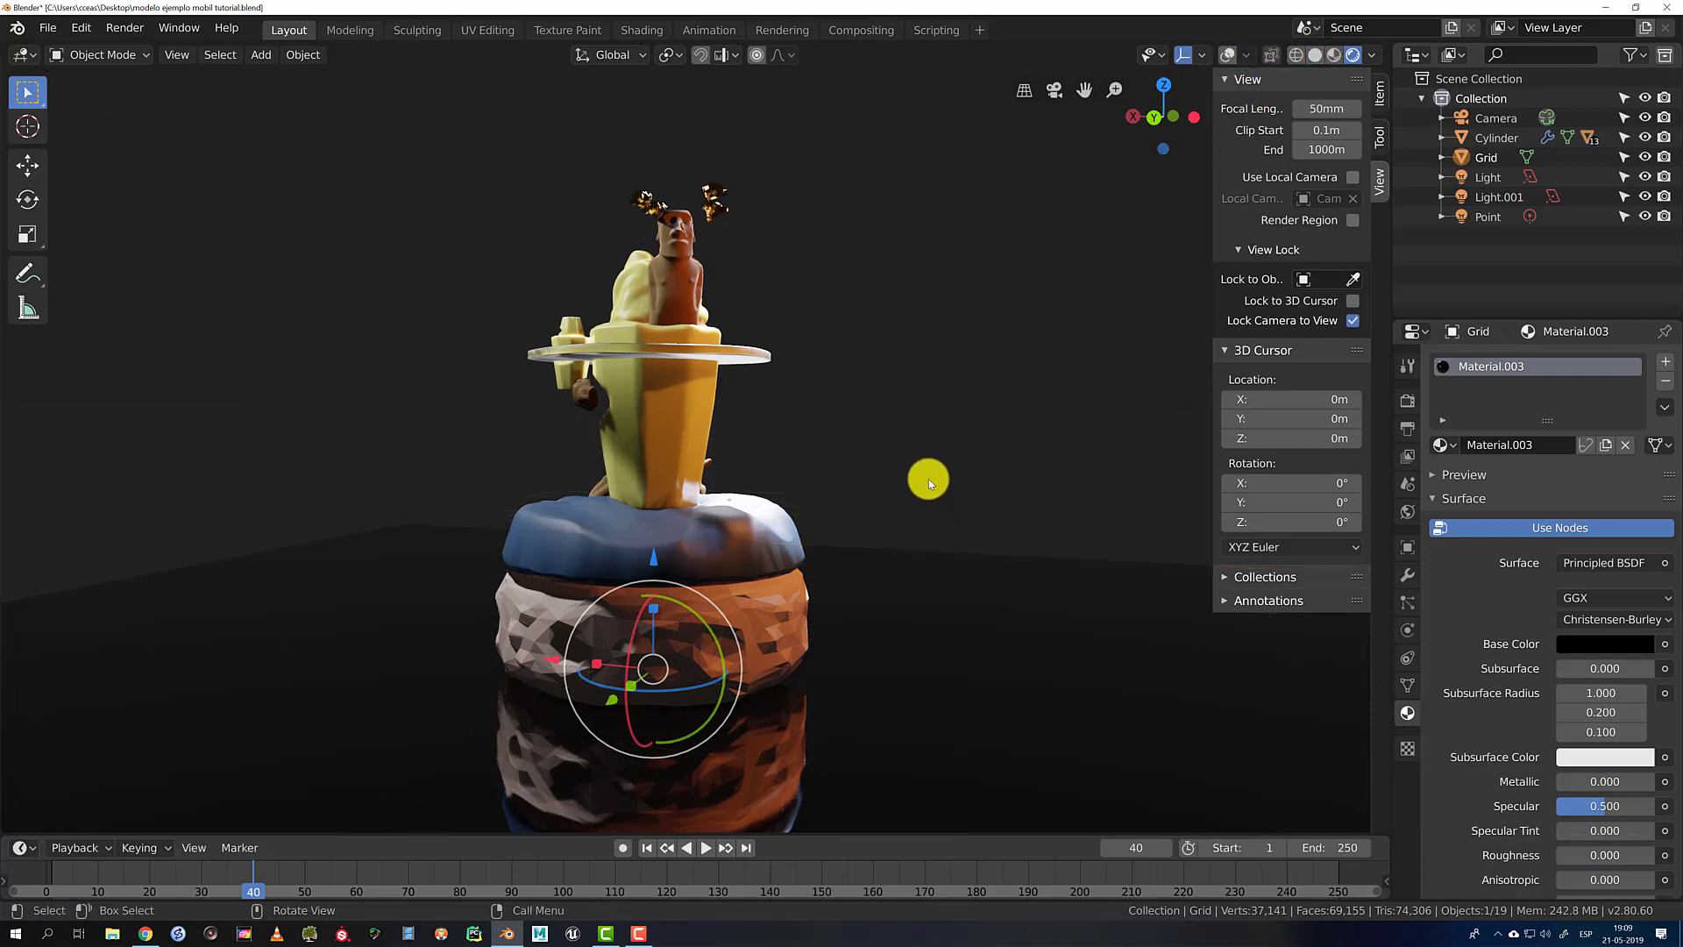
click(854, 446)
middle_drag(853, 446, 1641, 713)
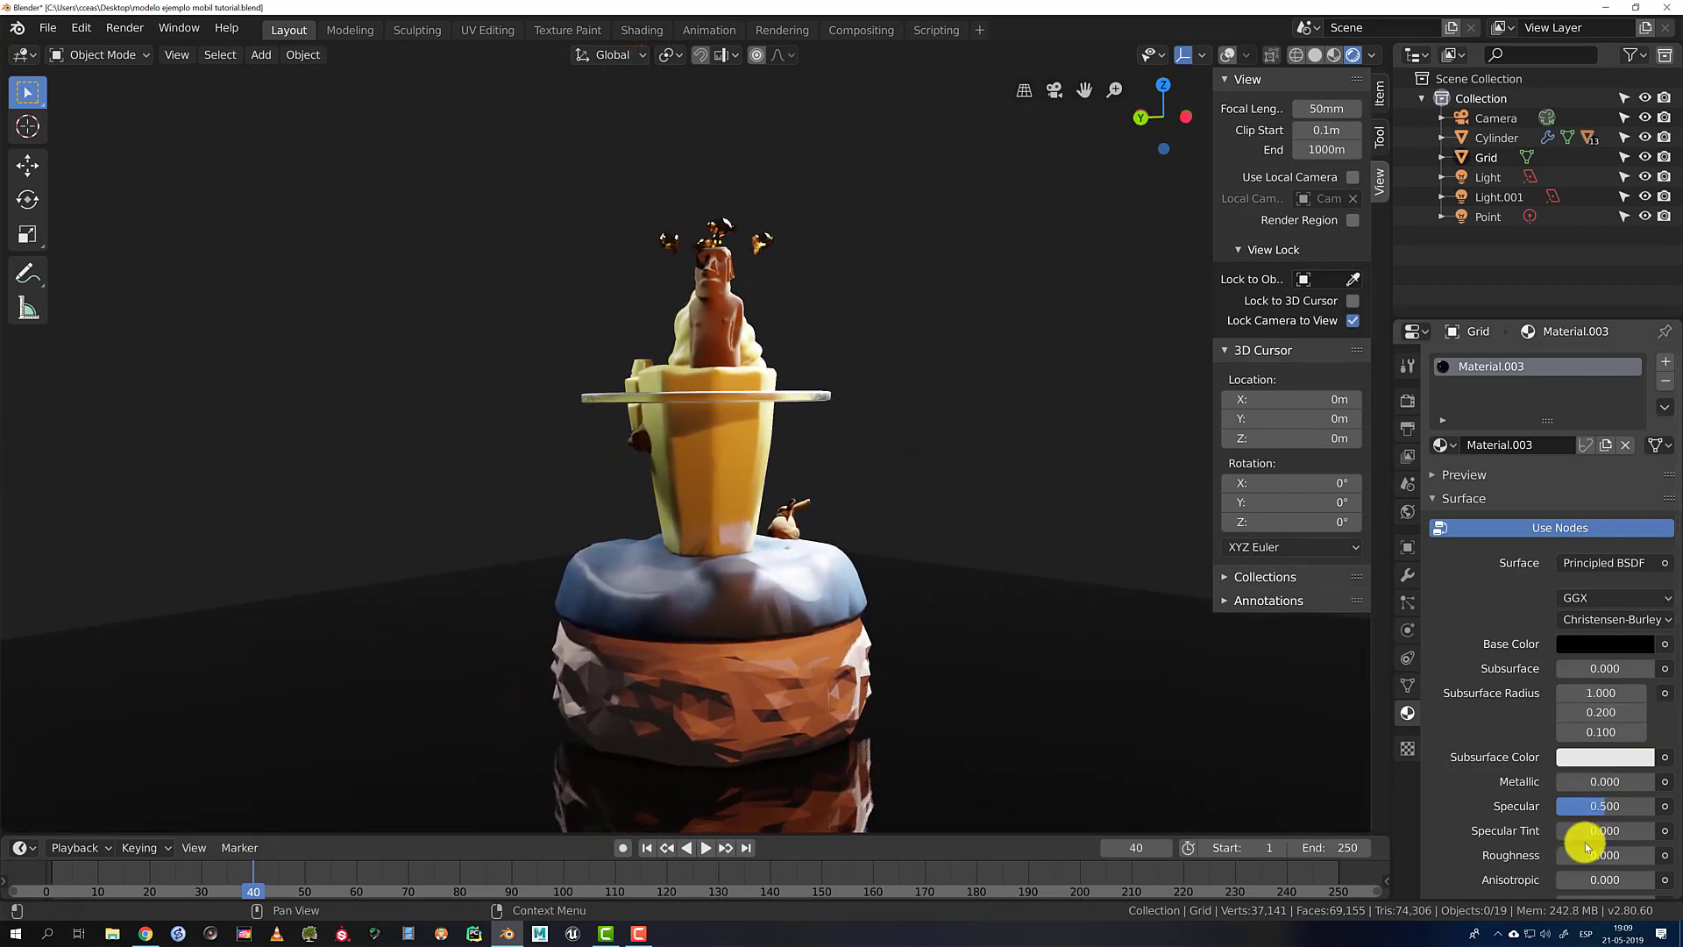
Raise the ground material's roughness to about 0.154 and check its reflection around the sculpture
mouse_move(1590, 858)
mouse_down()
mouse_move(1617, 857)
mouse_move(1570, 855)
mouse_up()
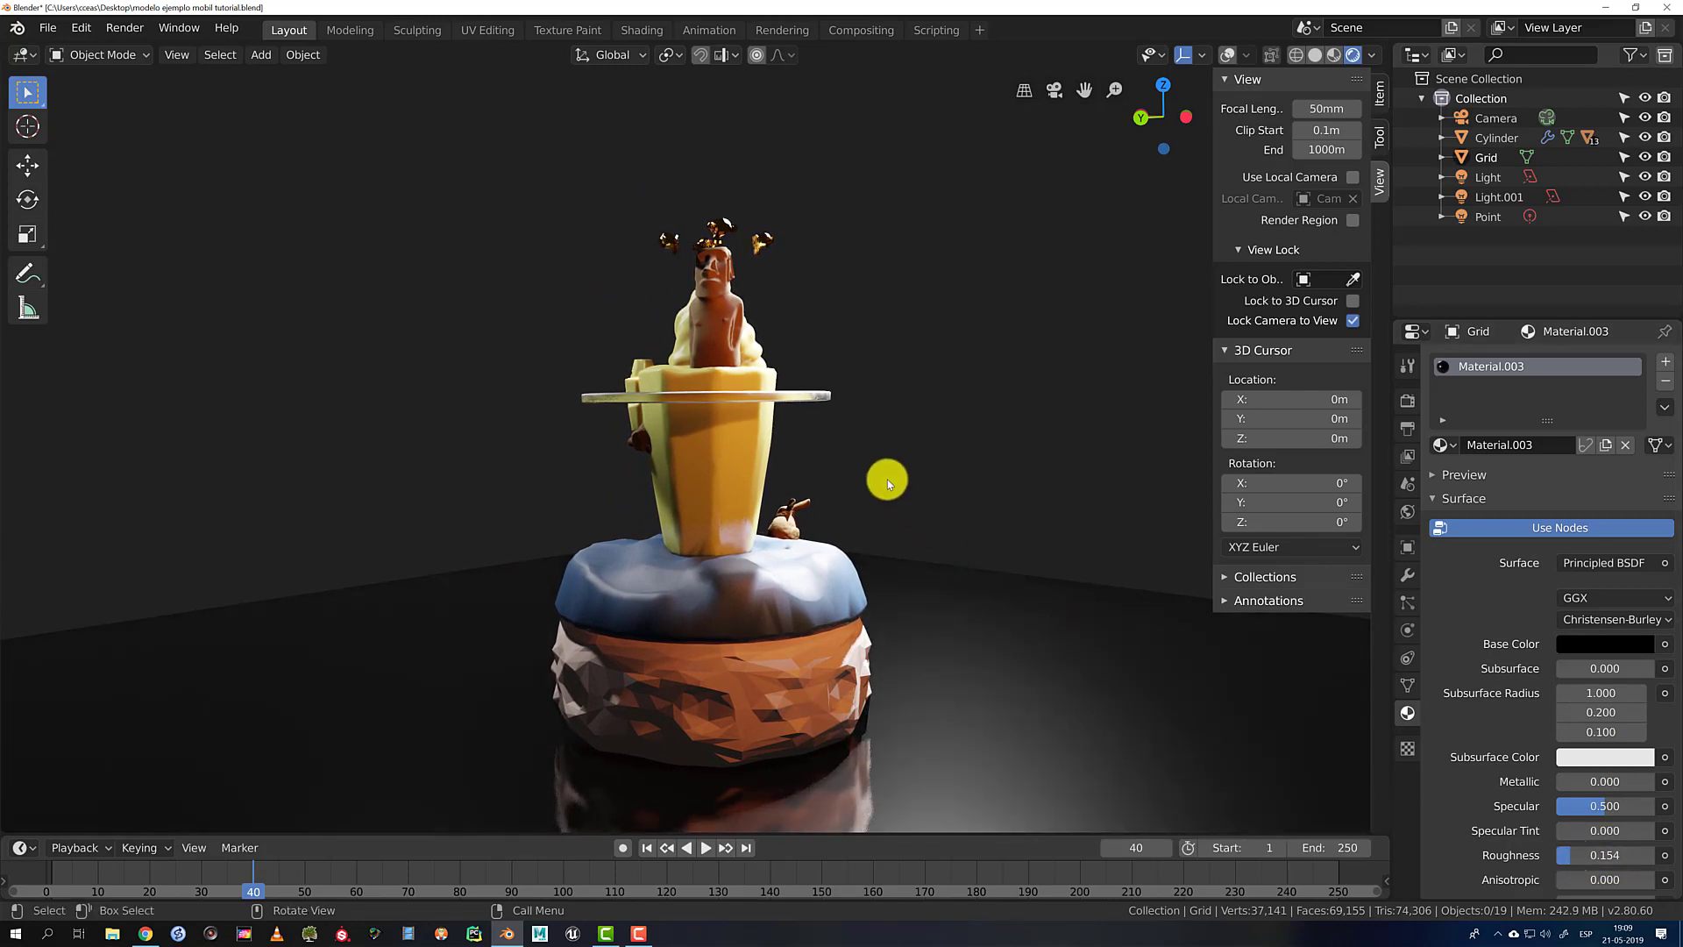
scroll(867, 385, up, 1)
middle_drag(866, 386, 866, 385)
scroll(866, 385, down, 3)
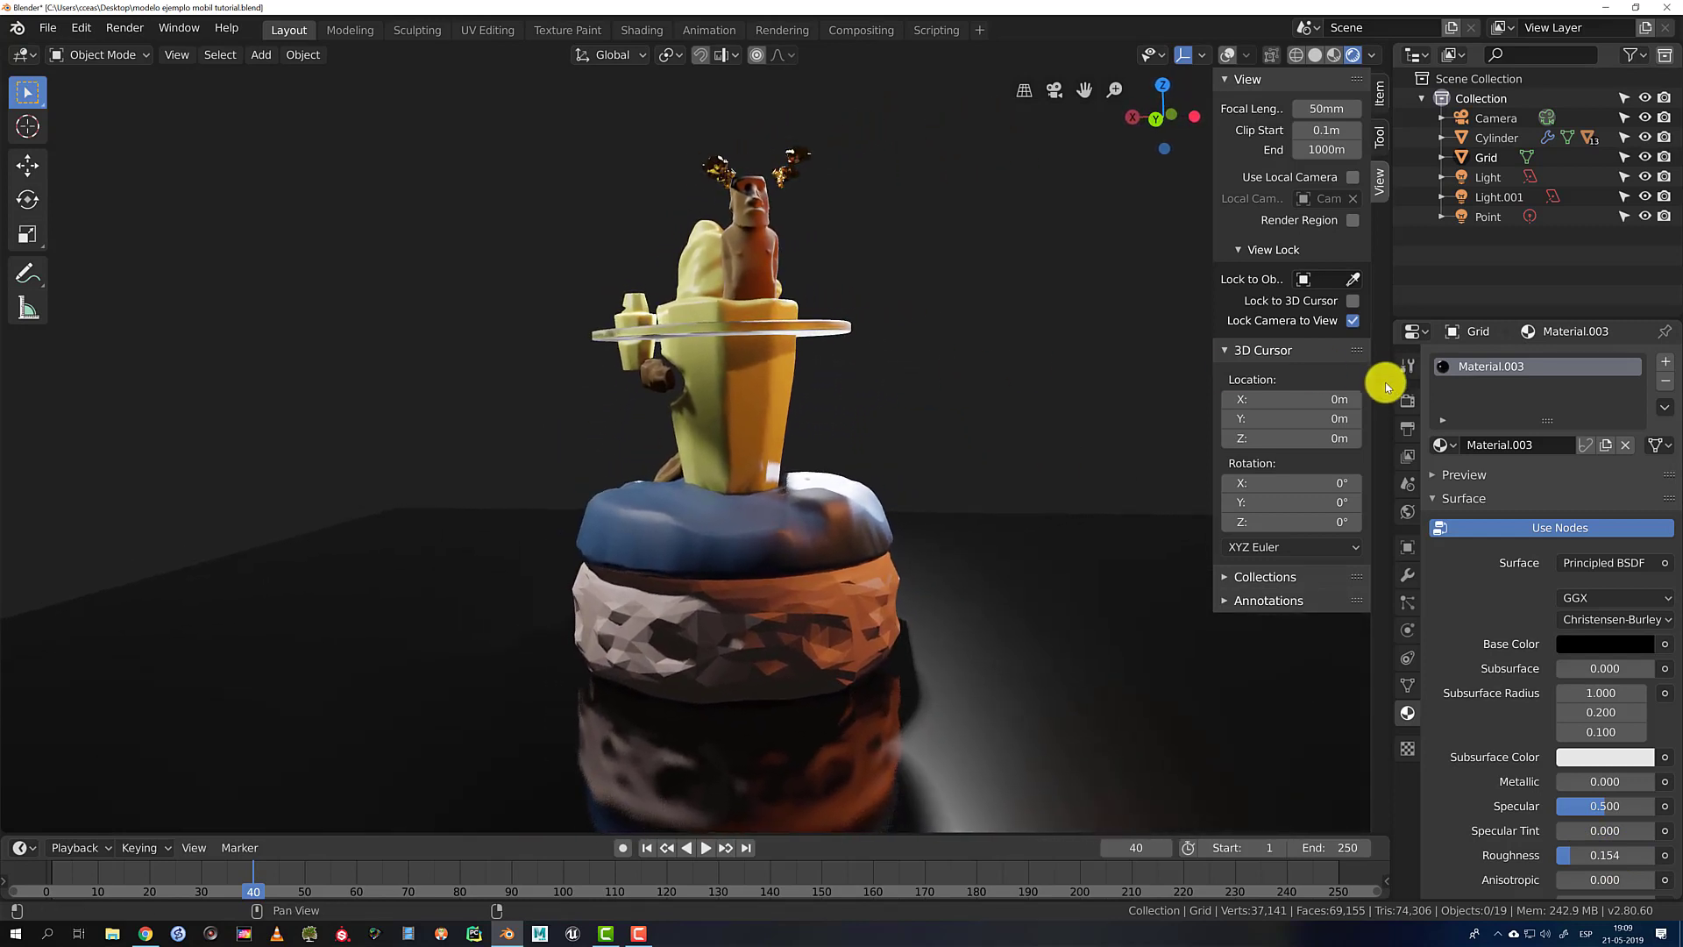
Enable Ambient Occlusion, Bloom, Depth of Field and Subsurface Scattering in the Eevee render settings
click(1405, 403)
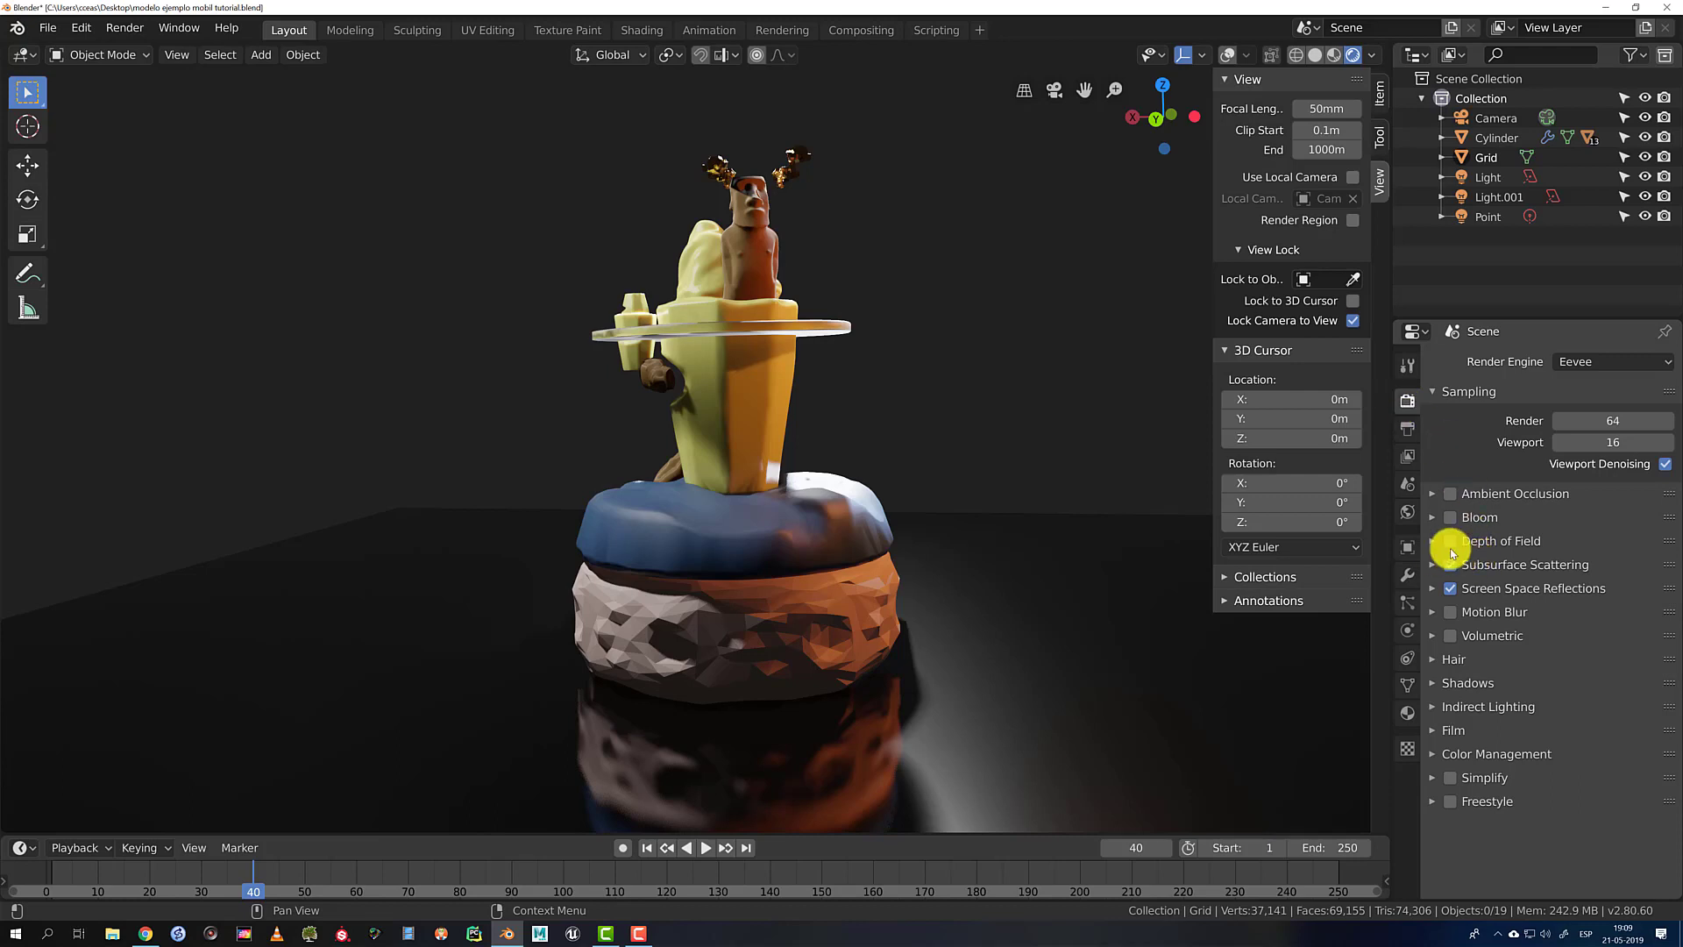
click(1449, 518)
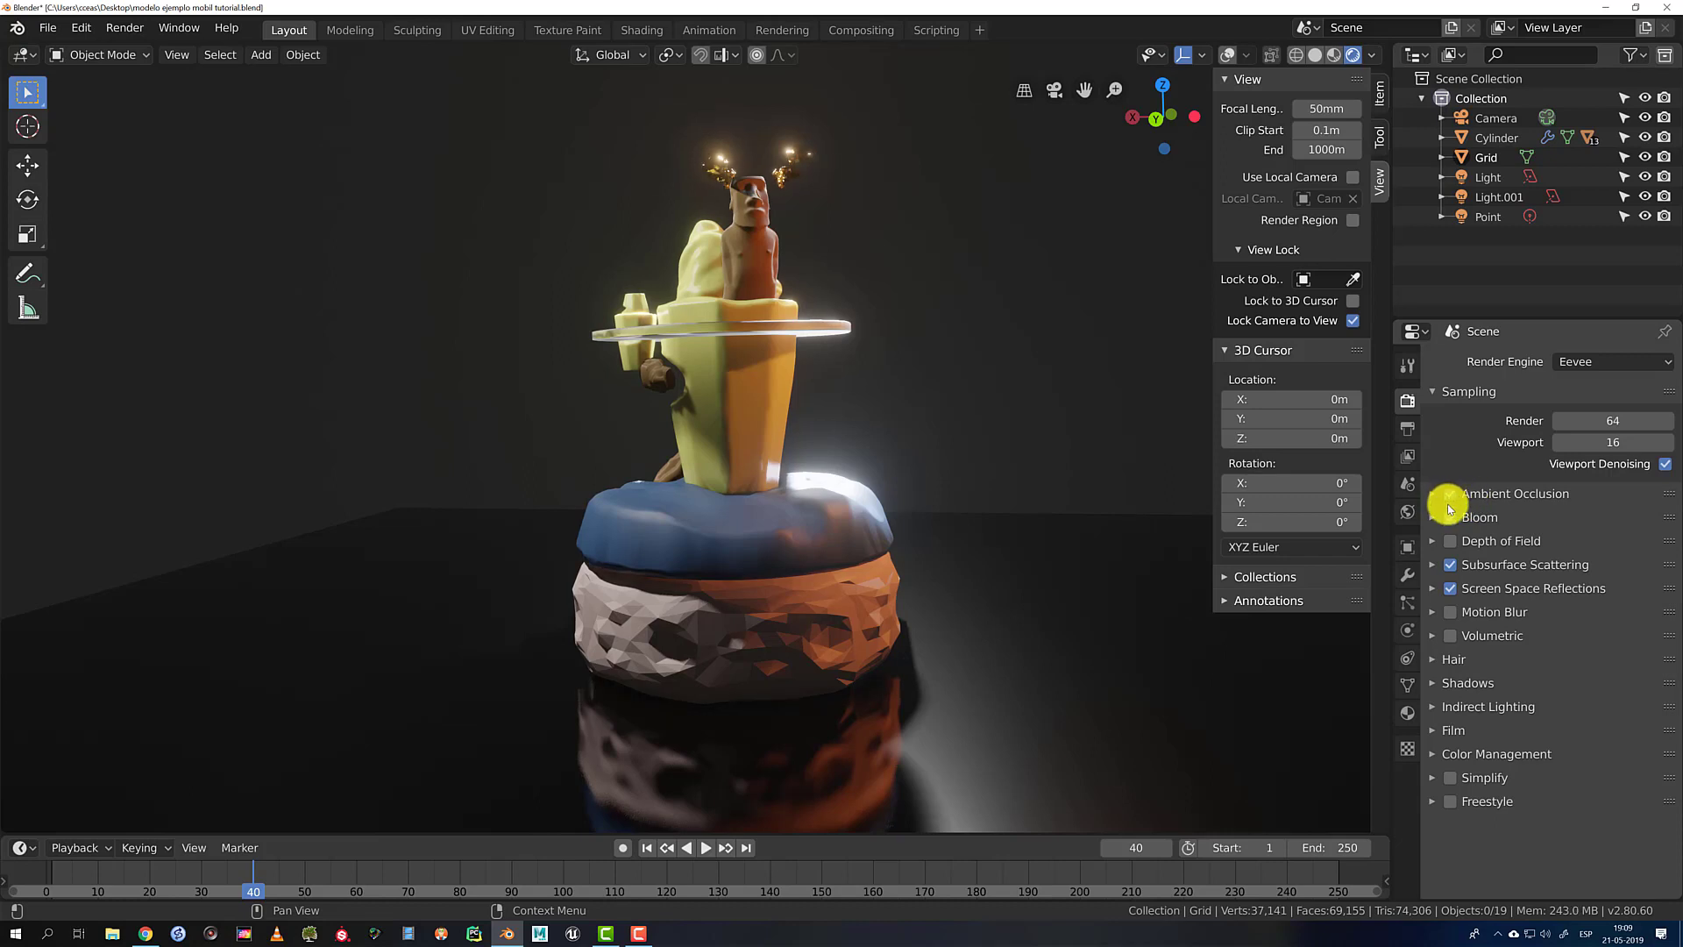
click(1432, 540)
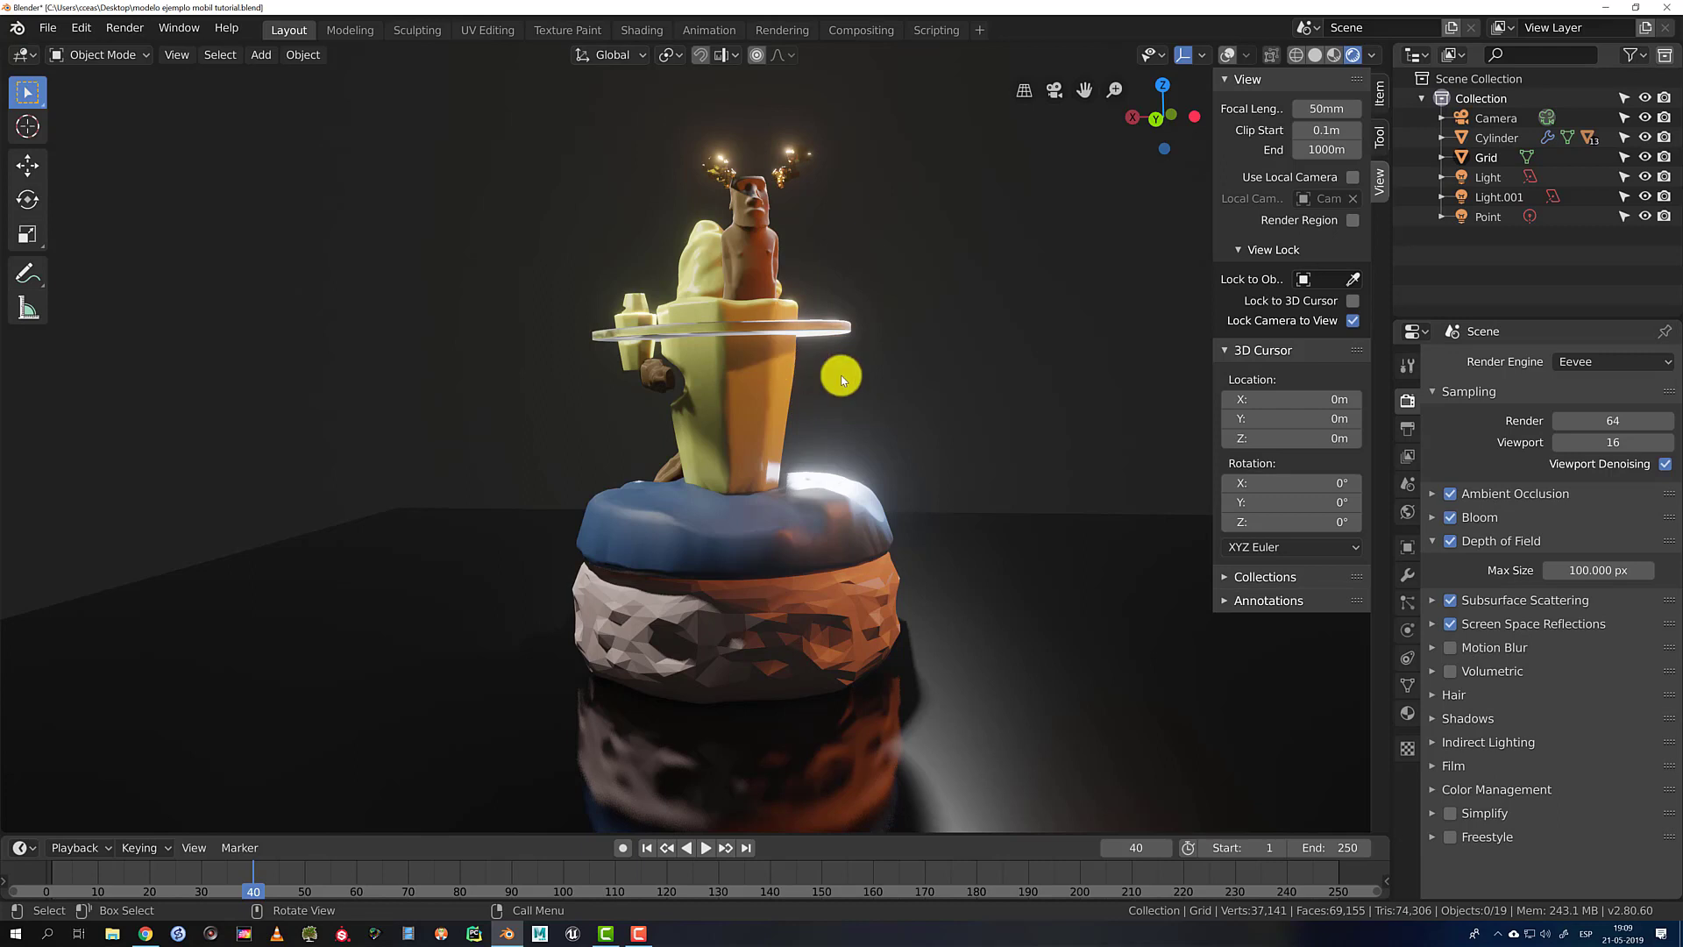
Look through the scene camera and reframe it so the whole sculpture sits inside the frame
key(KP_0)
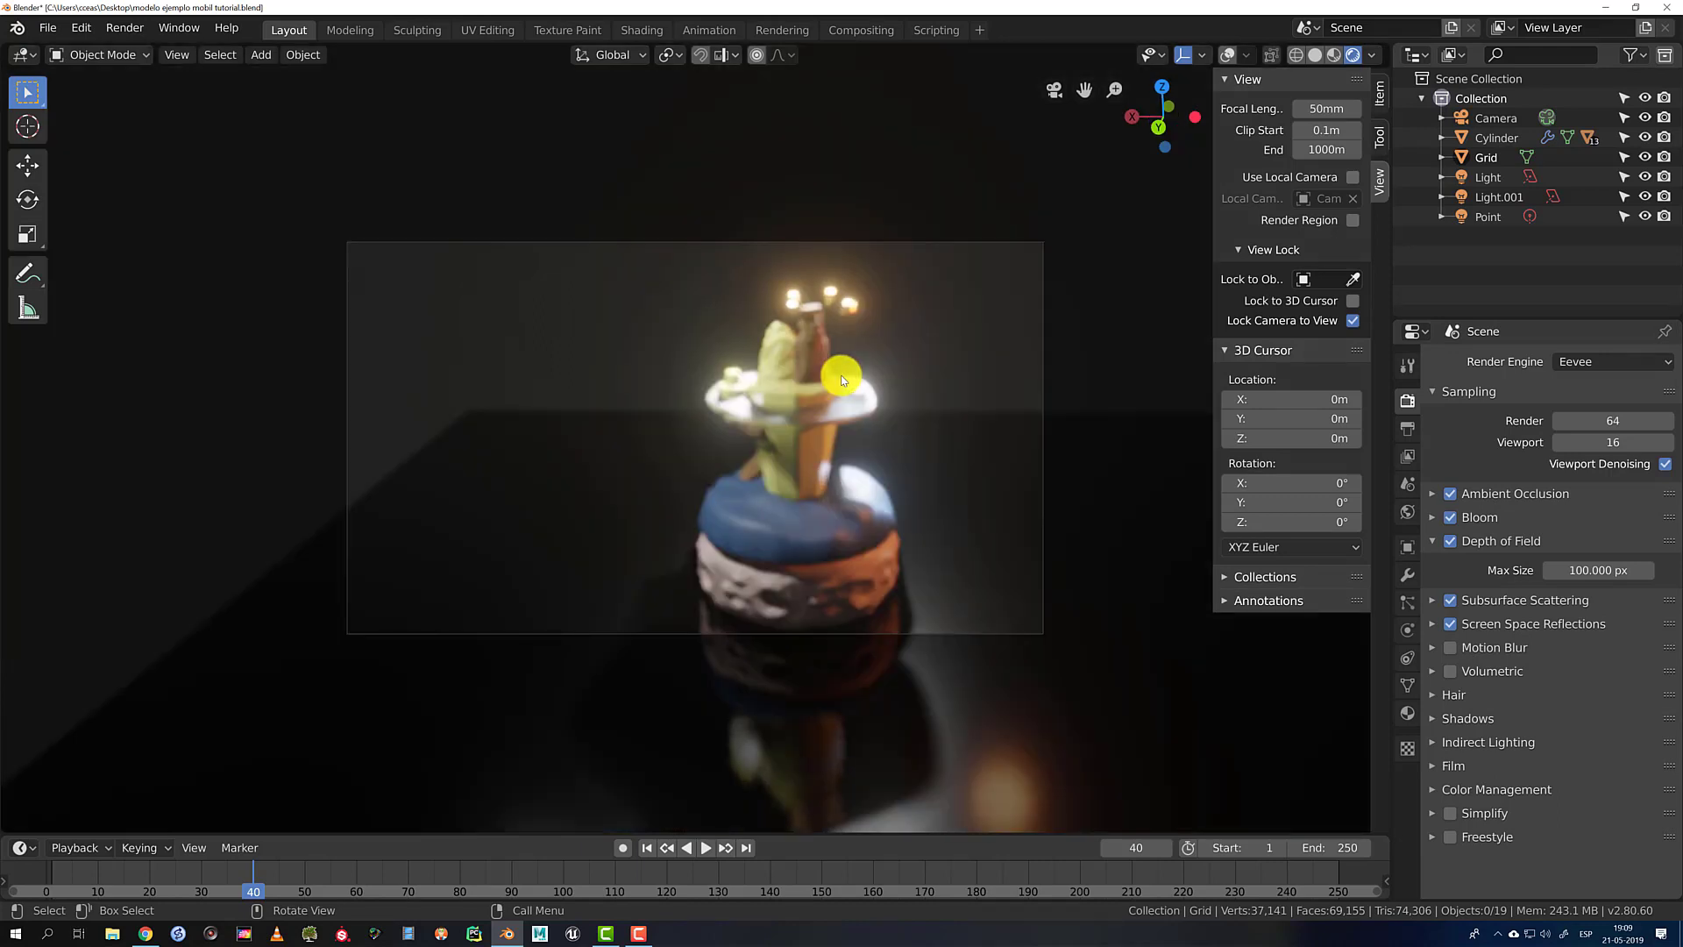
scroll(808, 384, up, 1)
middle_drag(808, 384, 833, 374)
scroll(833, 373, down, 3)
scroll(833, 373, up, 2)
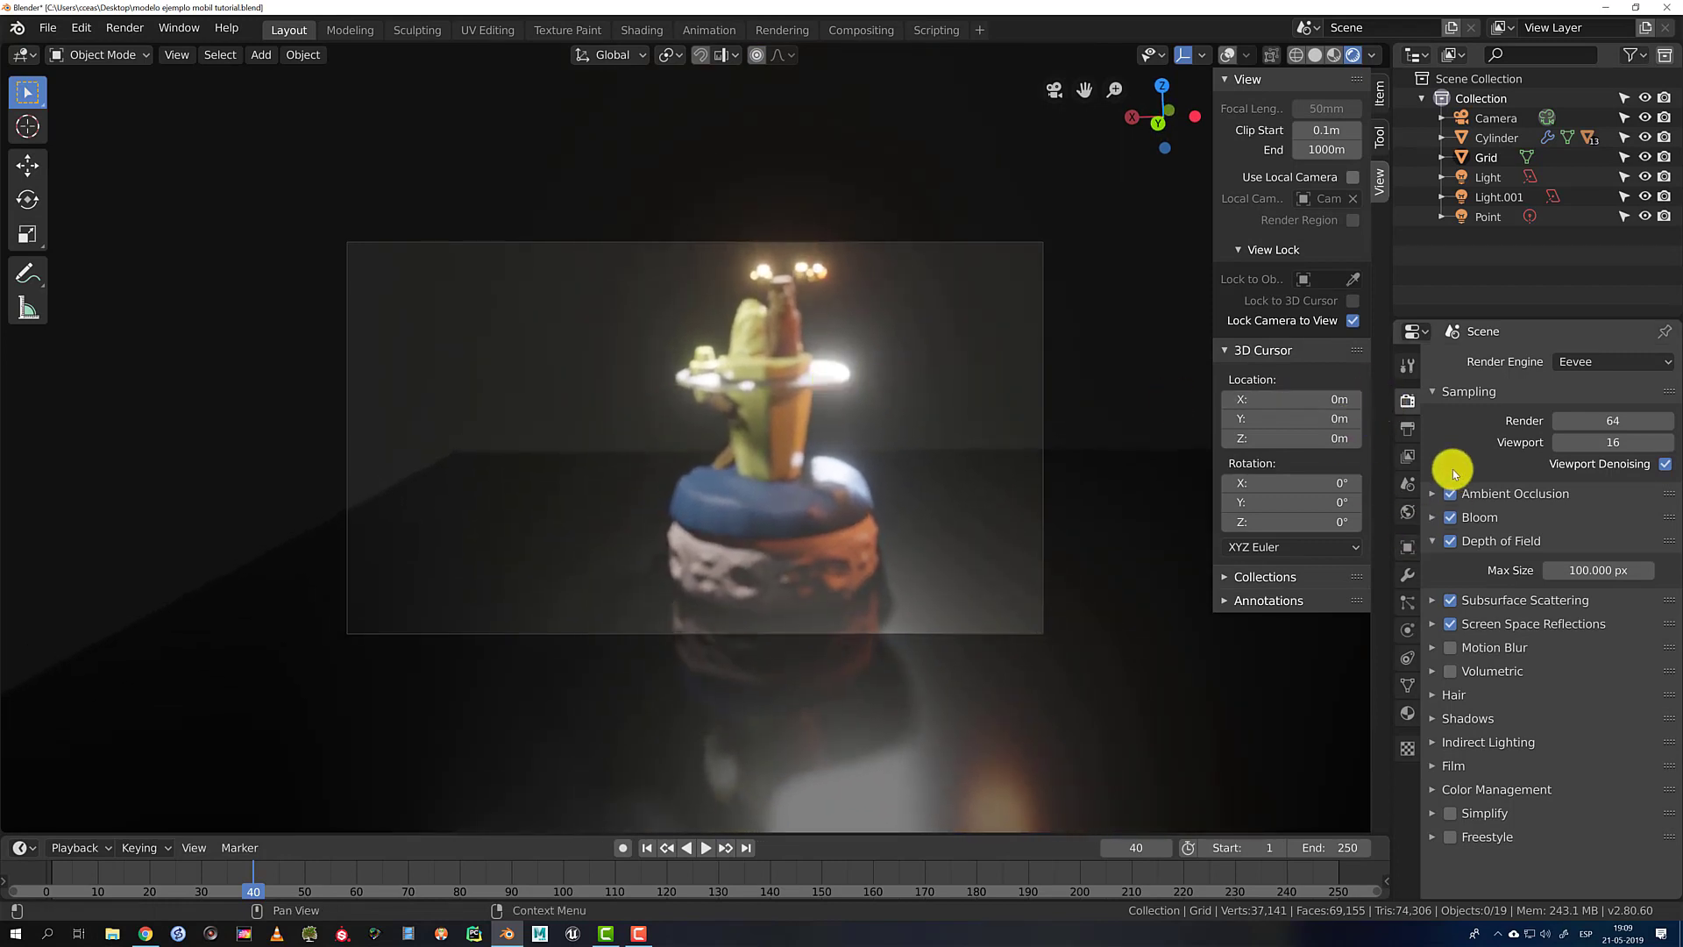
Configure the Eevee shadows with the VSM method, a 1024px cube size, High Bitdepth and Soft Shadows
click(1438, 719)
click(1601, 749)
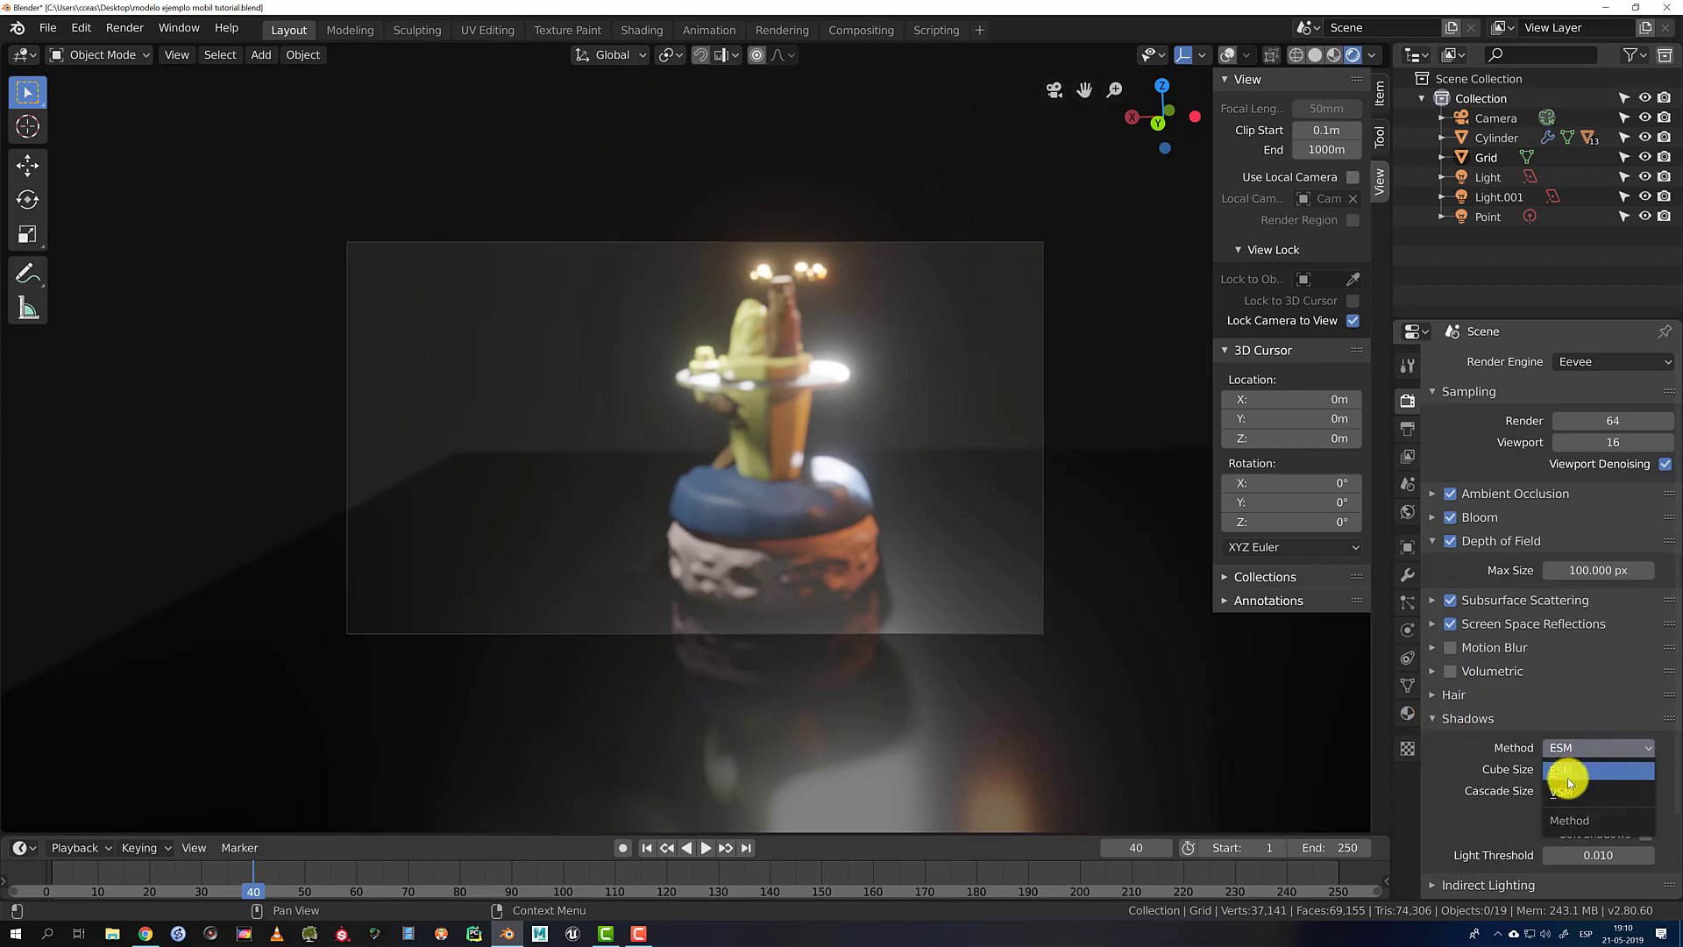
click(1598, 748)
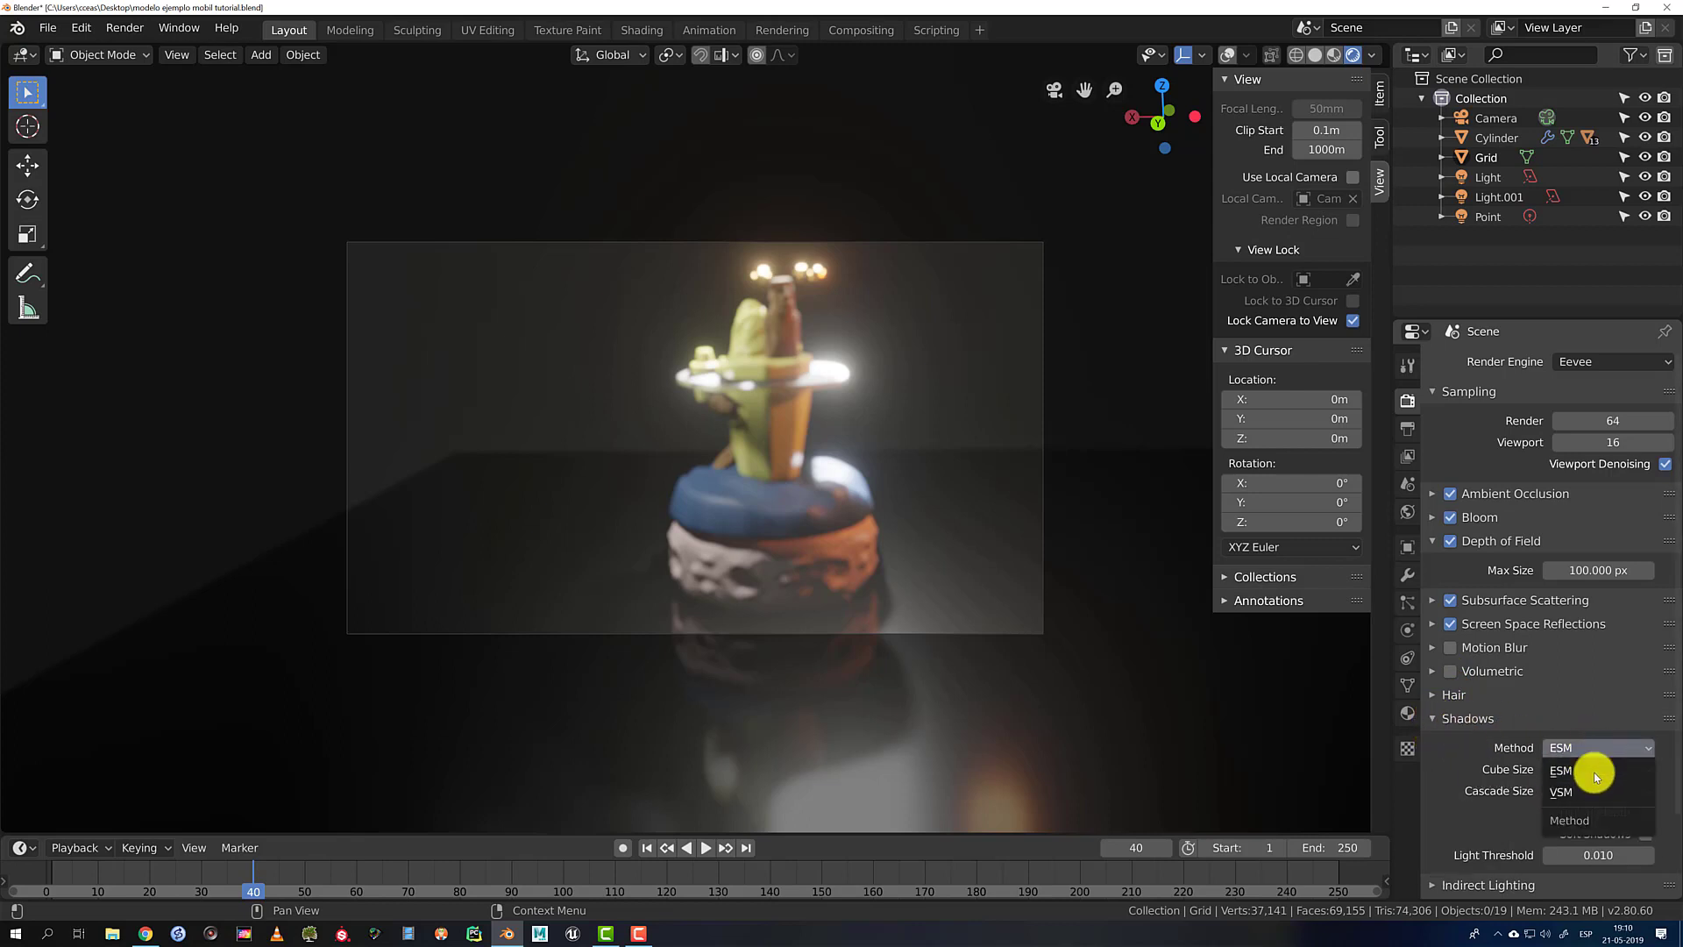
click(1579, 792)
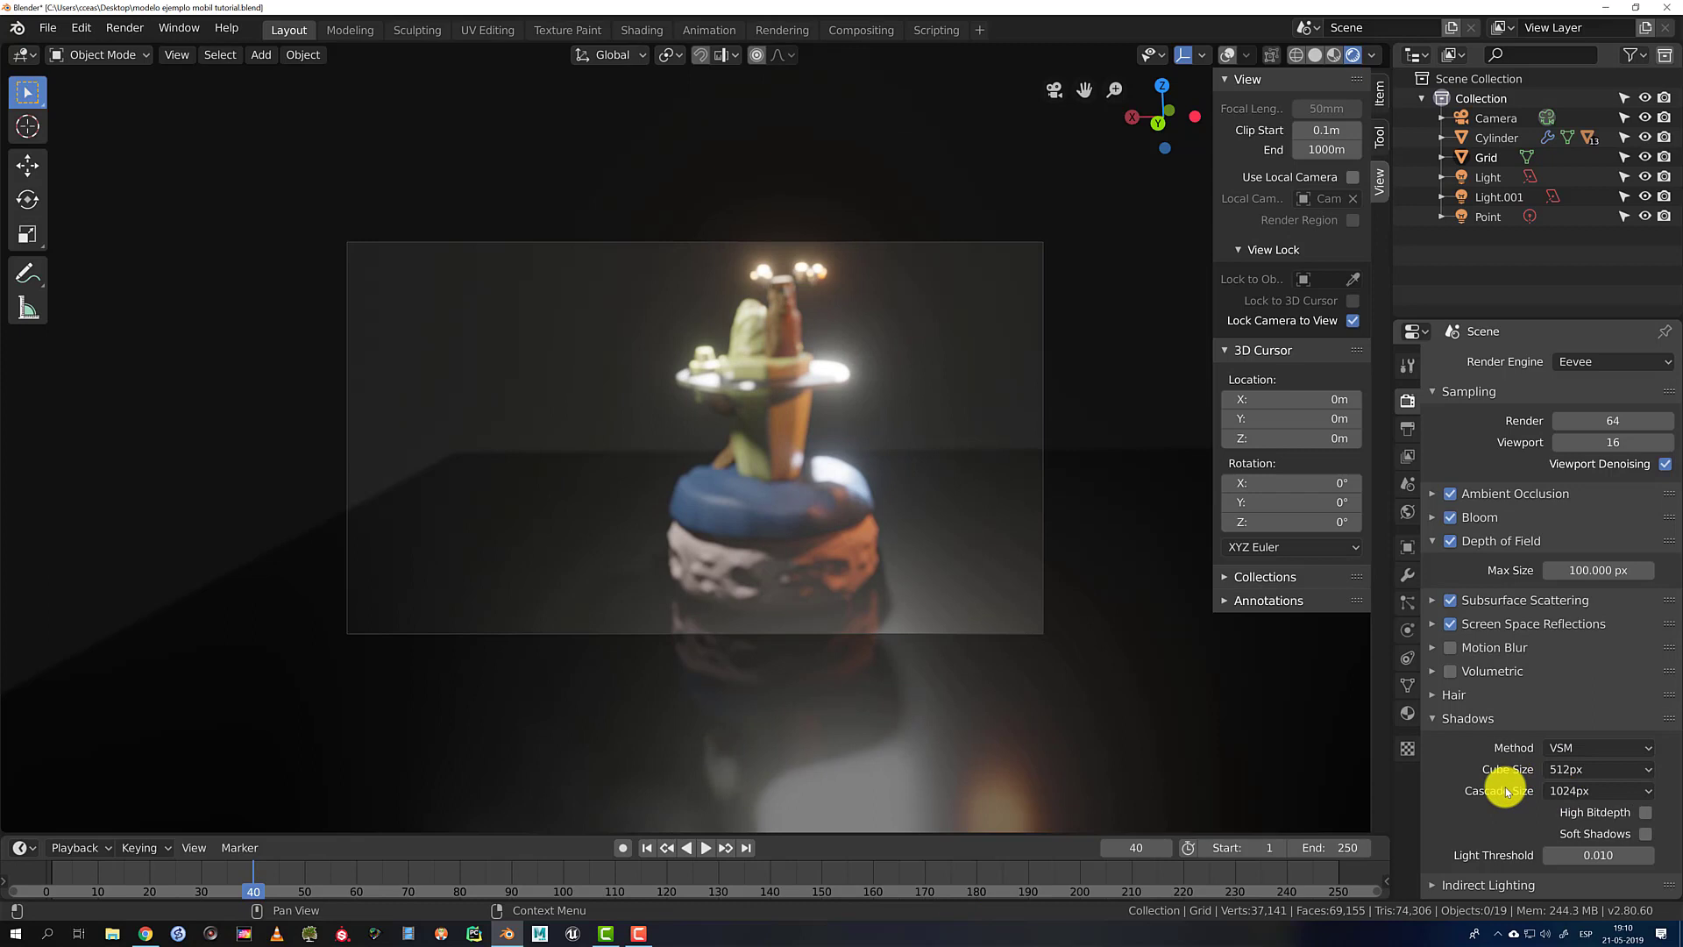
click(1581, 768)
click(1528, 665)
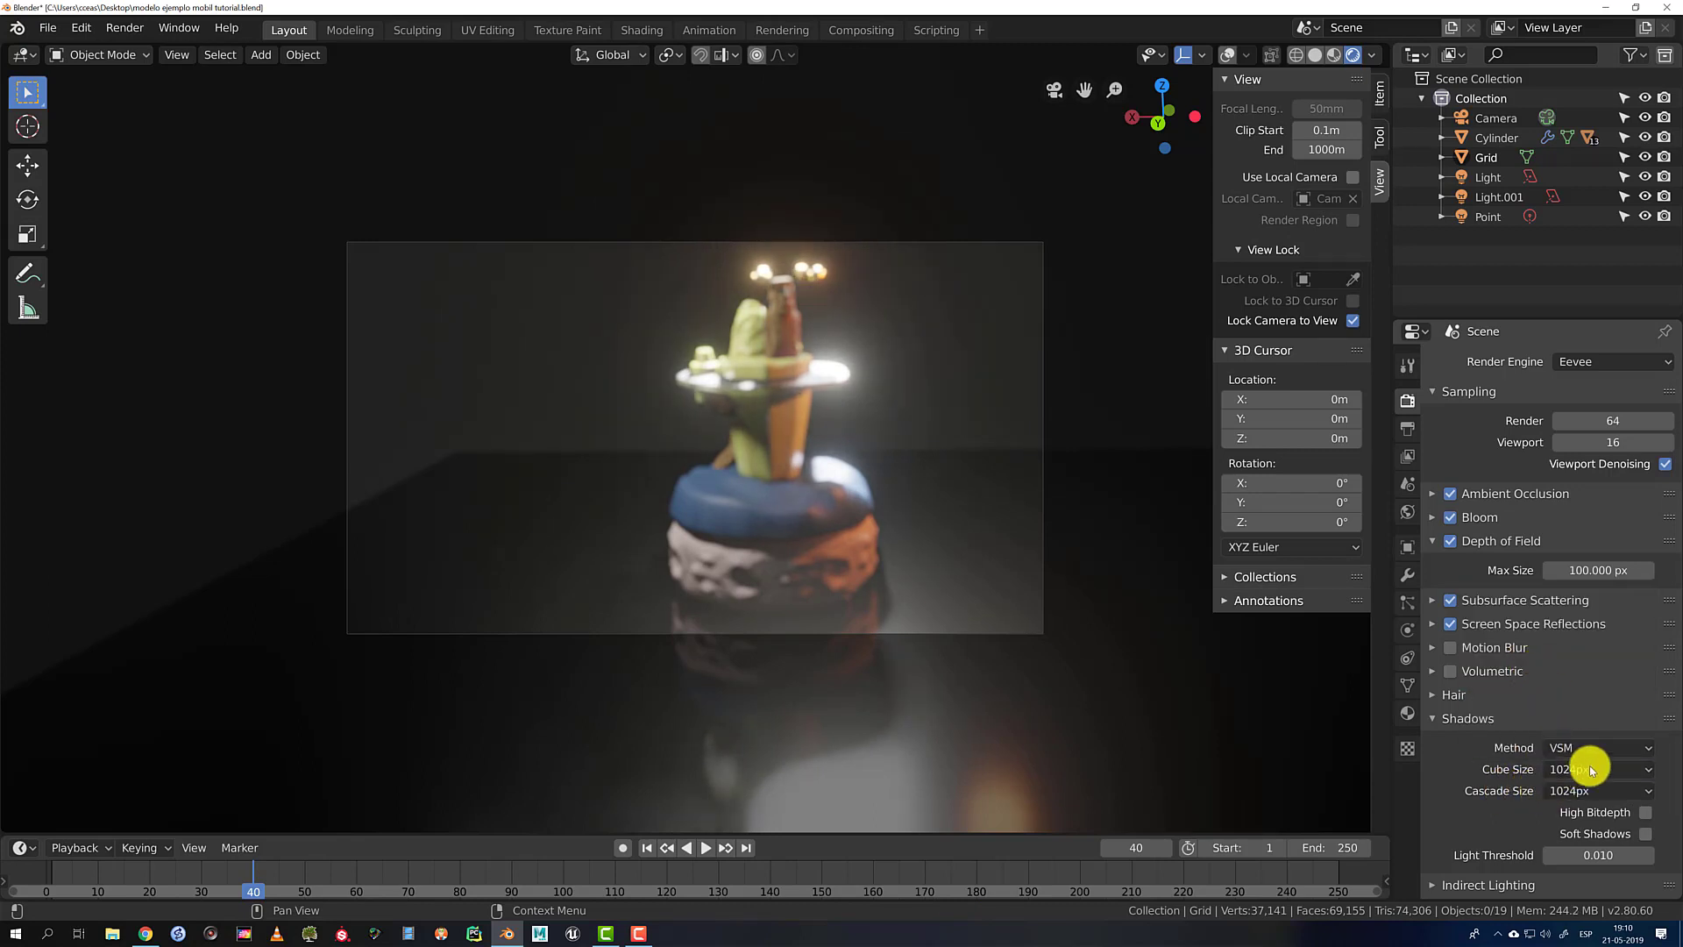
click(1646, 834)
click(1646, 811)
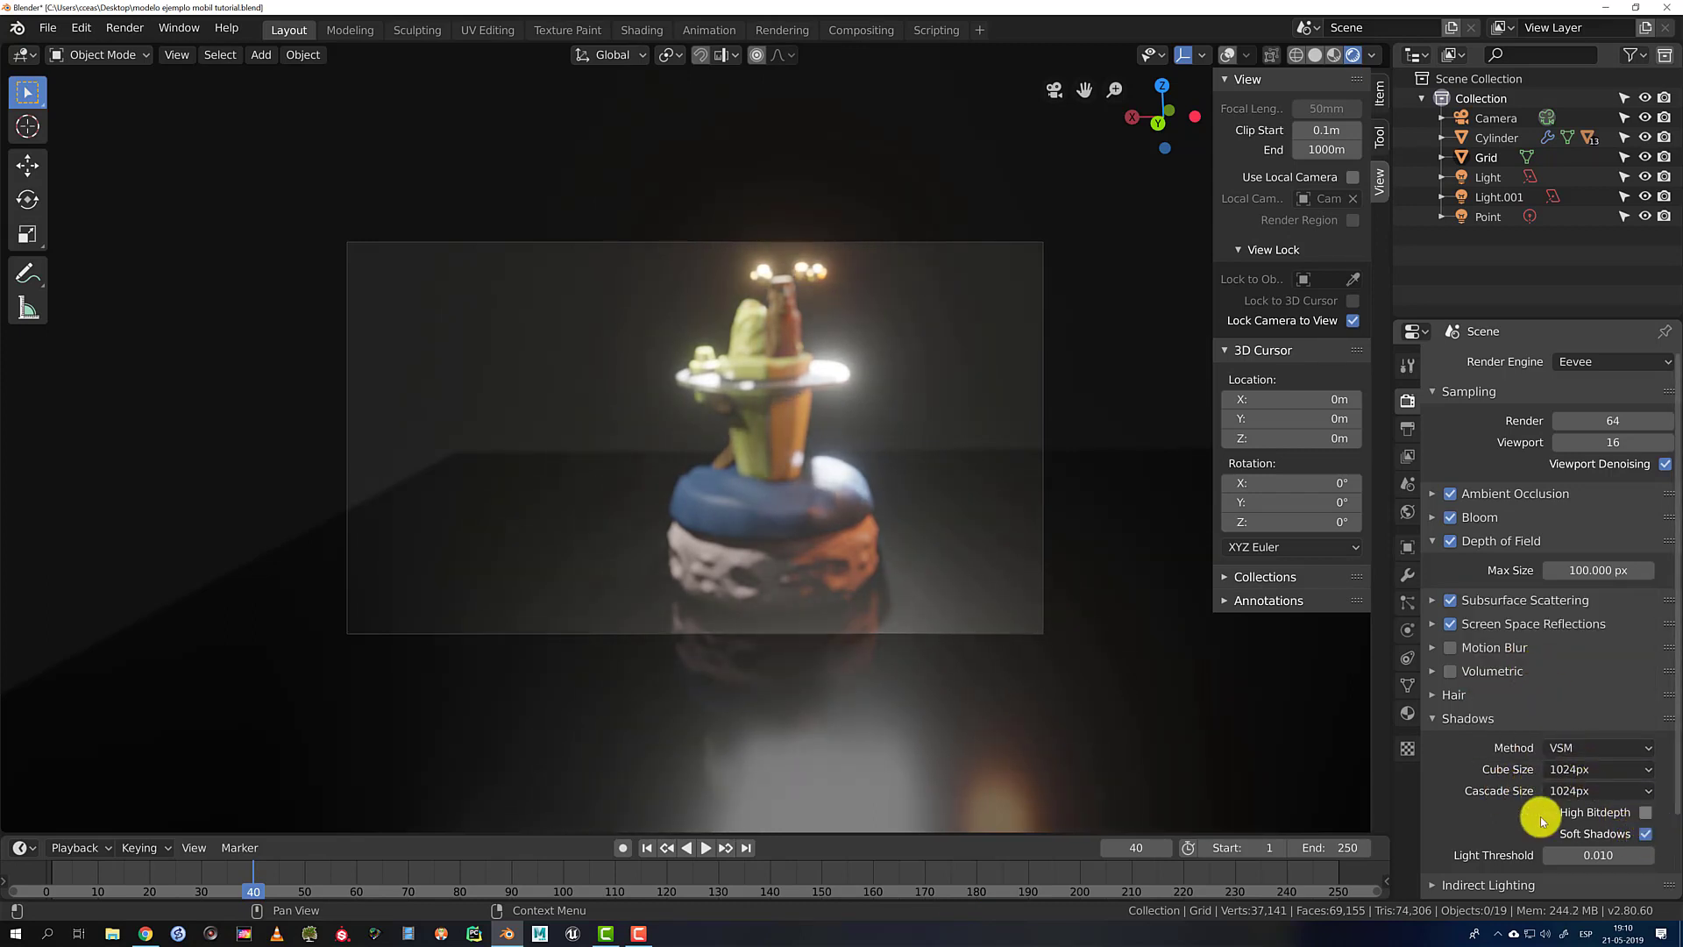
scroll(1487, 857, down, 3)
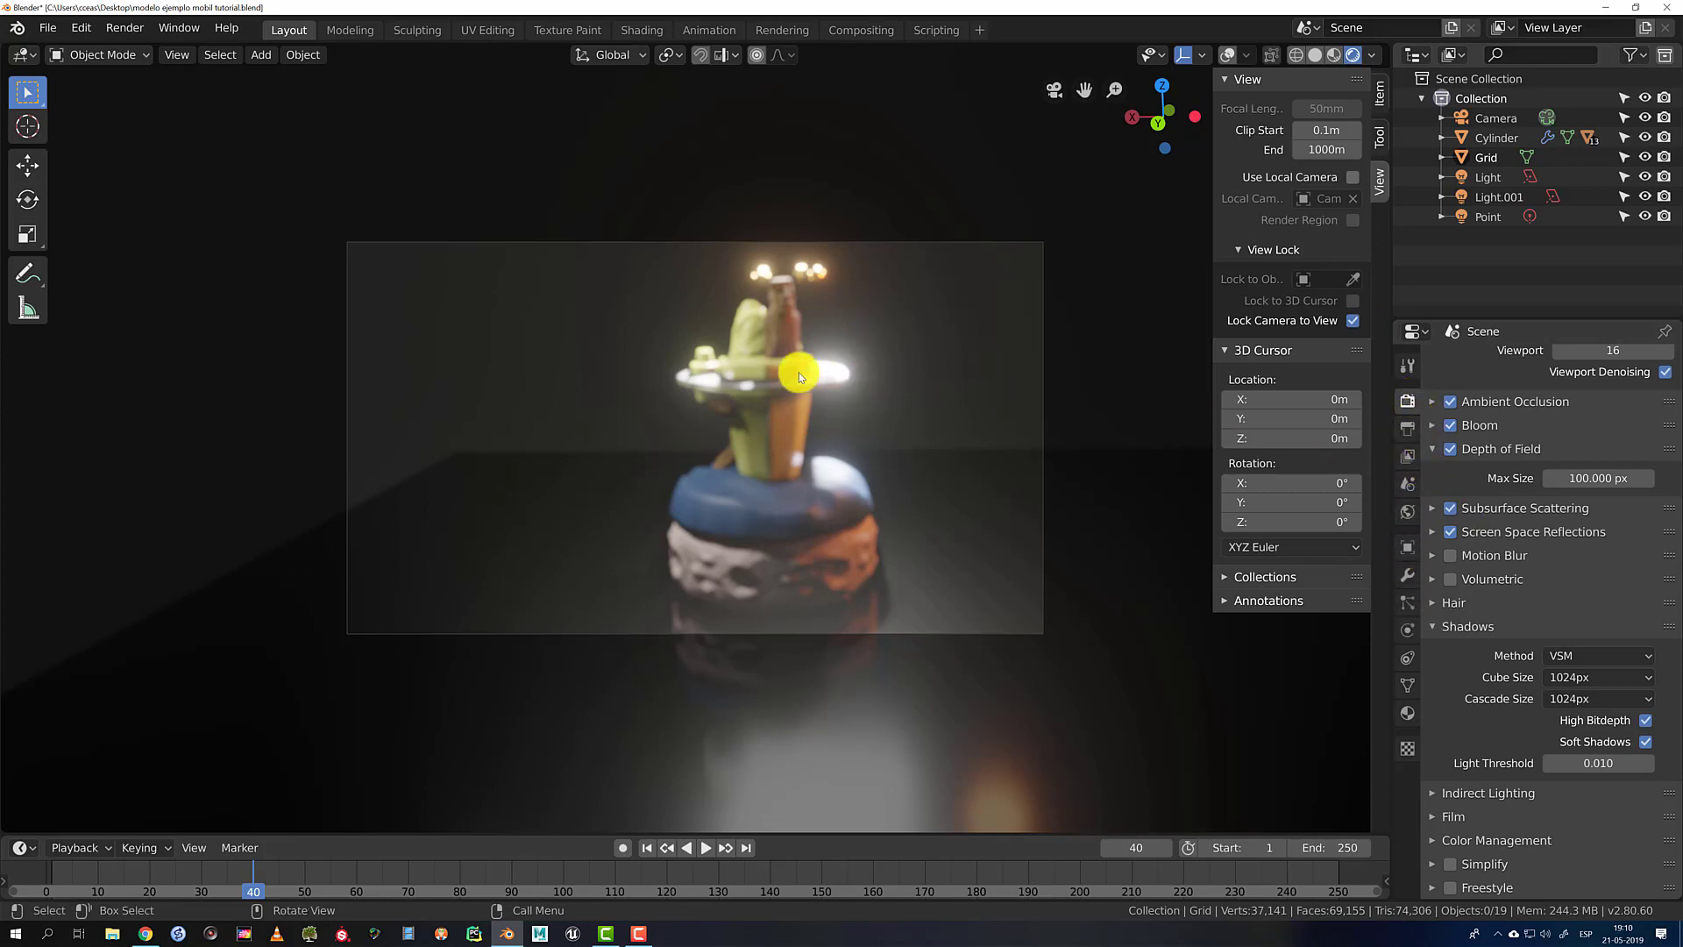
Set the camera's focal length to 51 mm and its depth-of-field focus distance to 0.24 m
click(1490, 116)
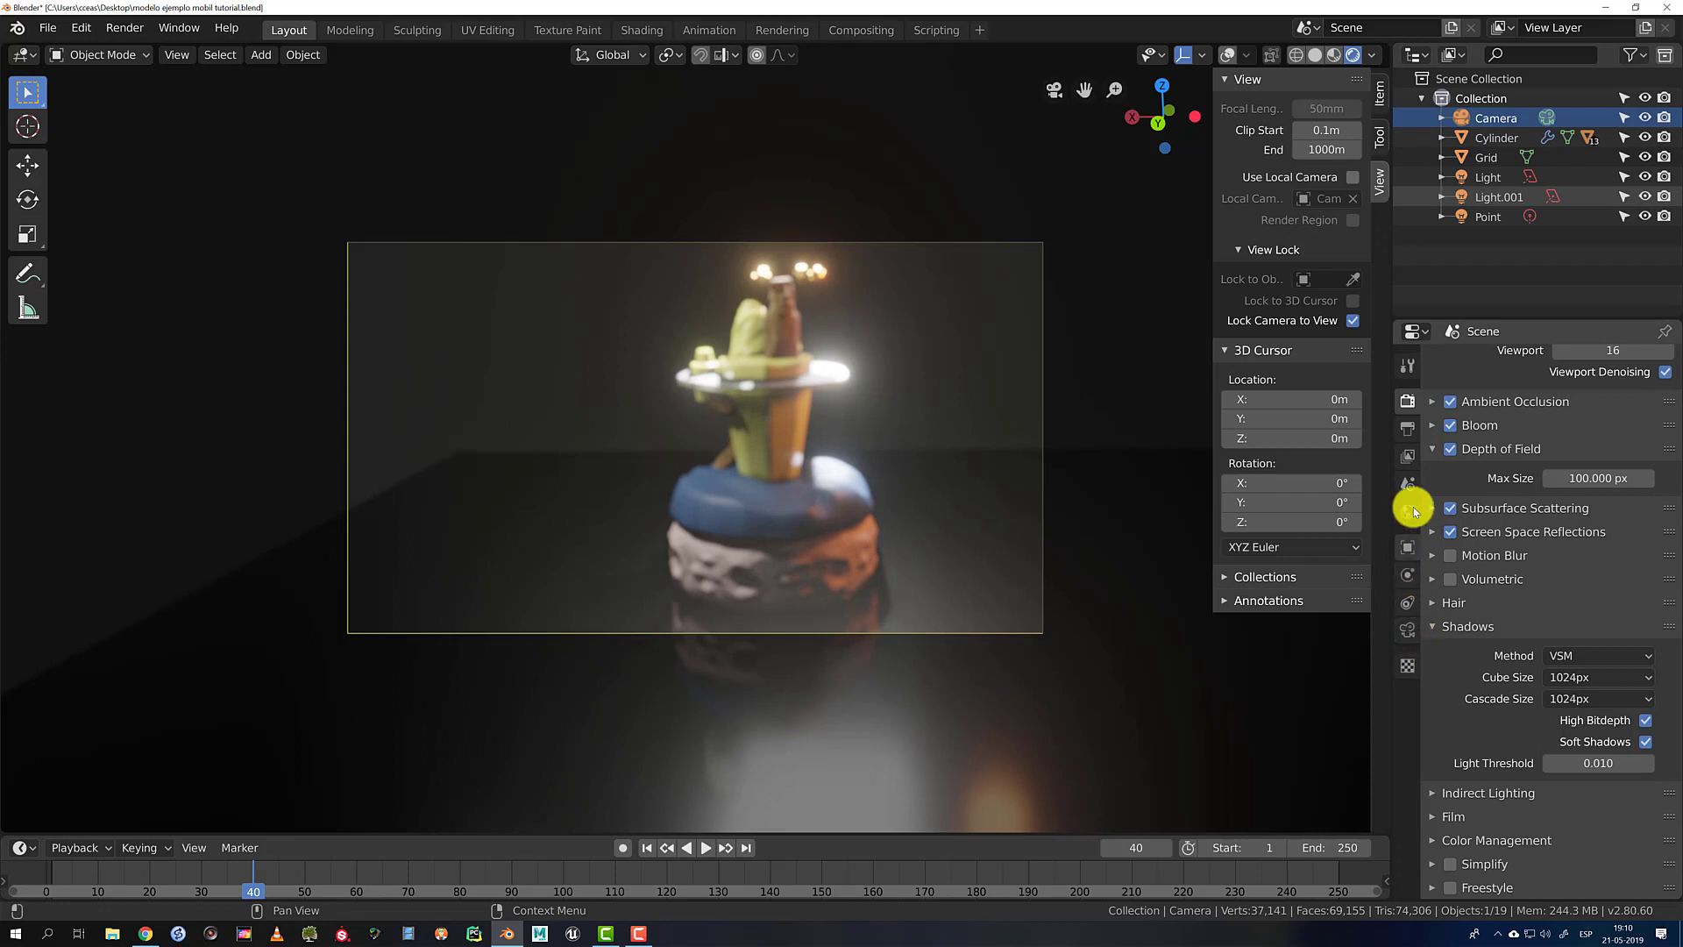
click(1407, 637)
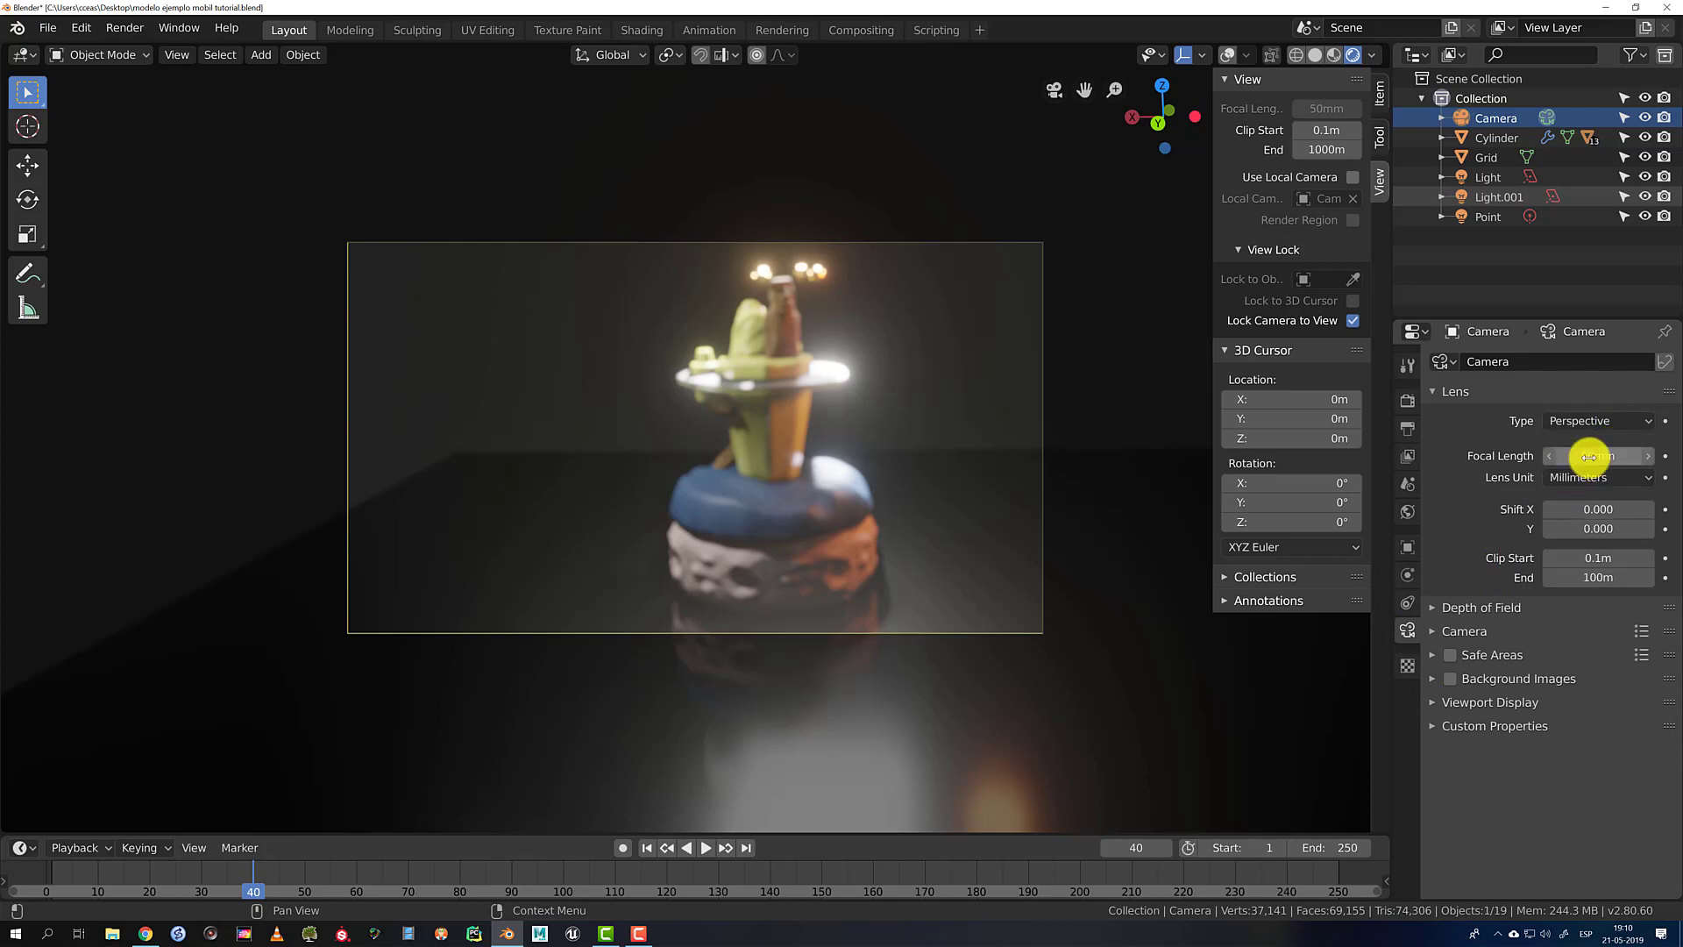
drag(1611, 455, 1597, 456)
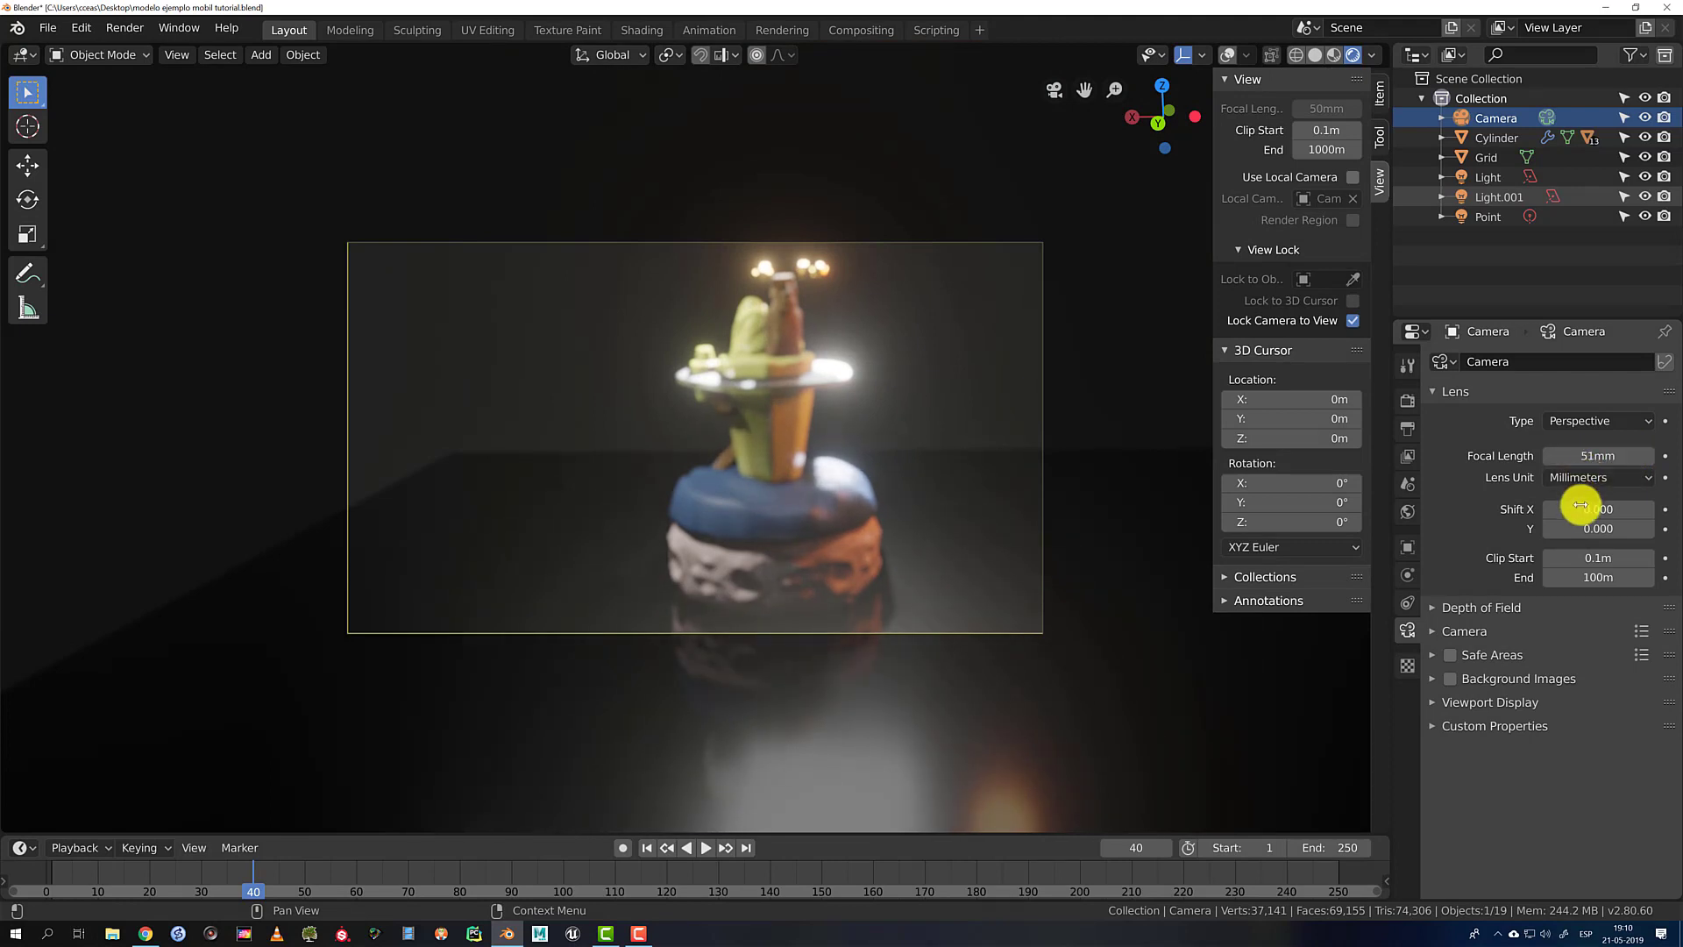
click(1428, 608)
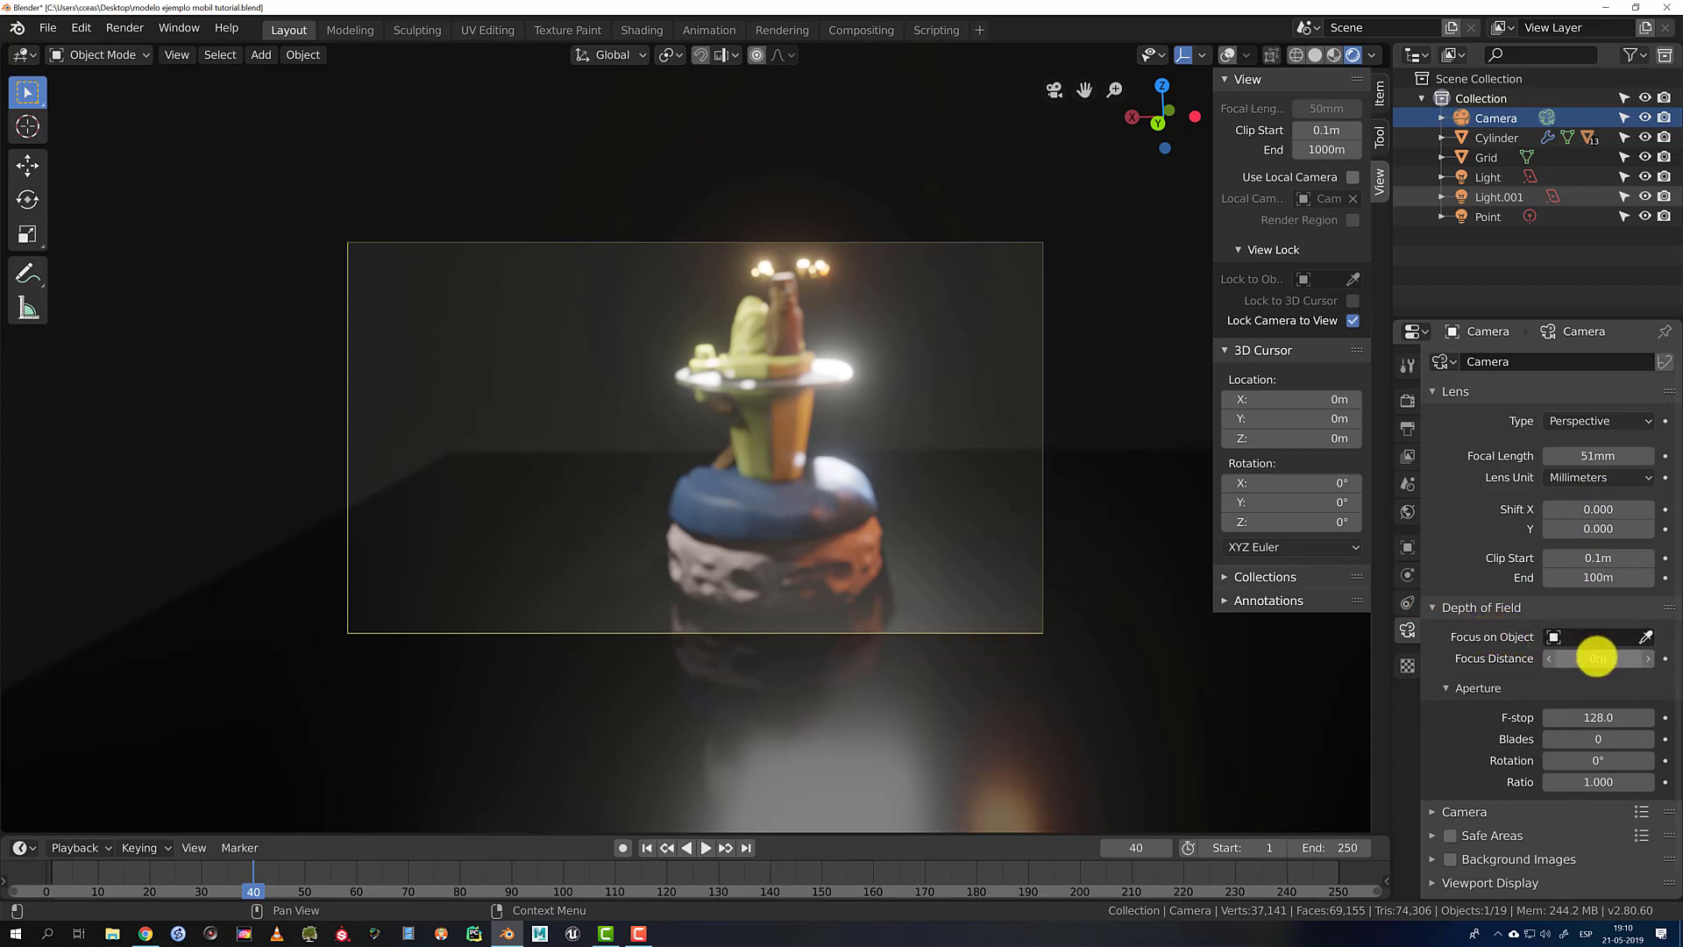
drag(1594, 659, 1602, 659)
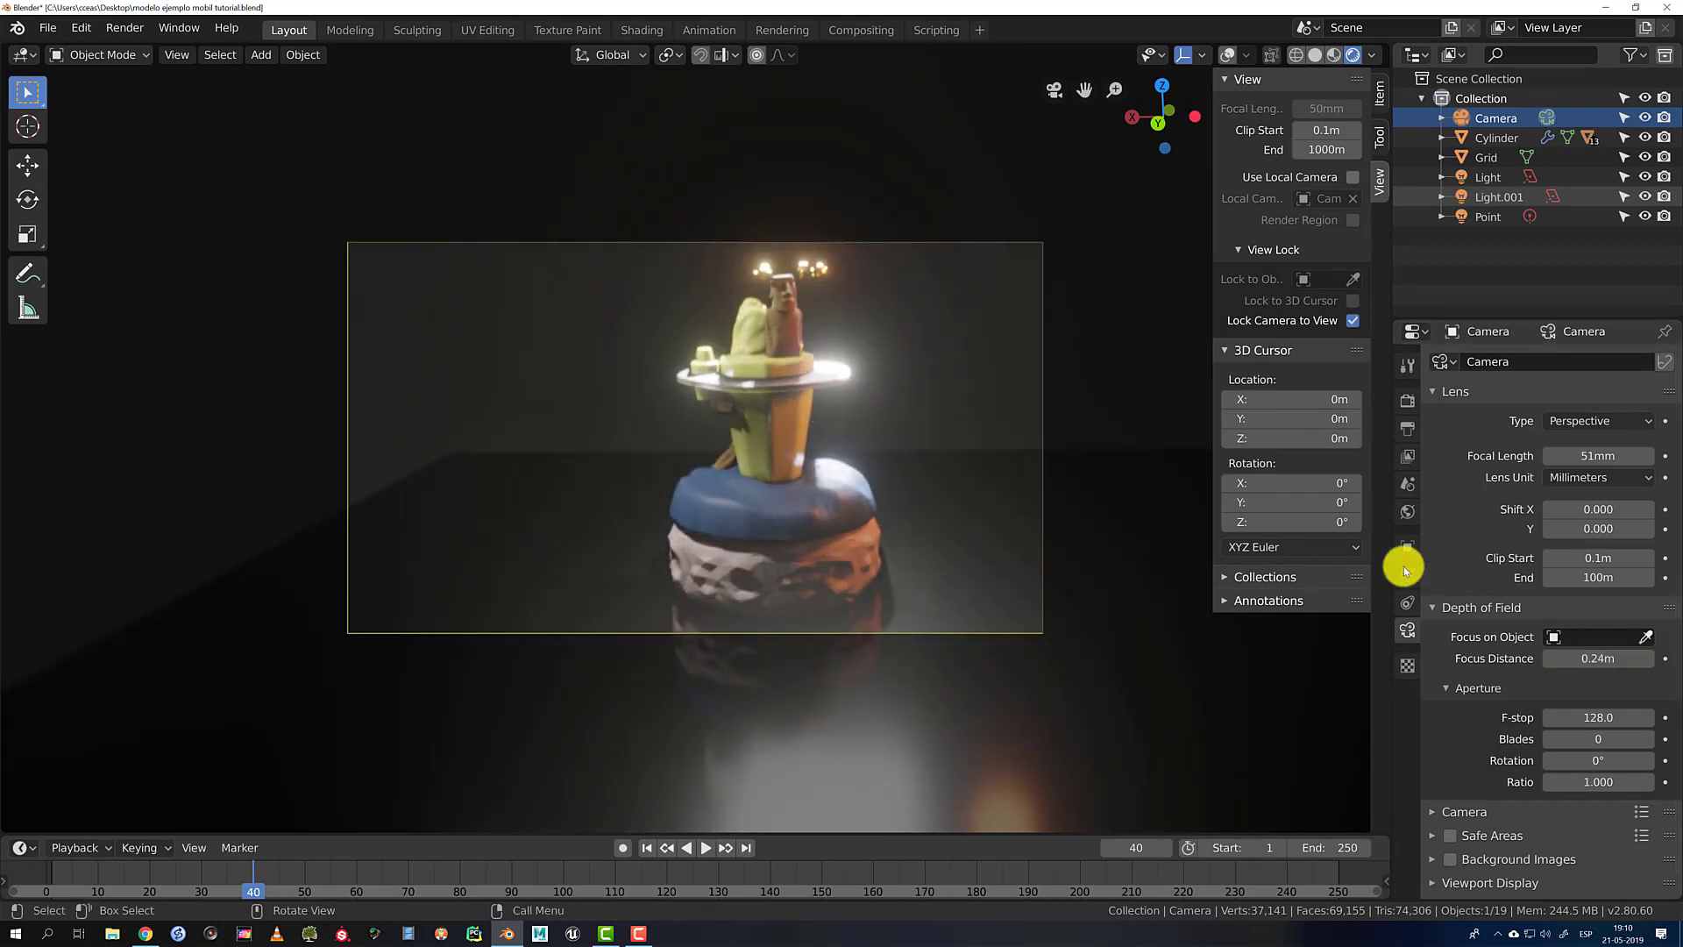
Try an F-stop of 0.5 for the camera aperture and change it to 1.0
click(1588, 717)
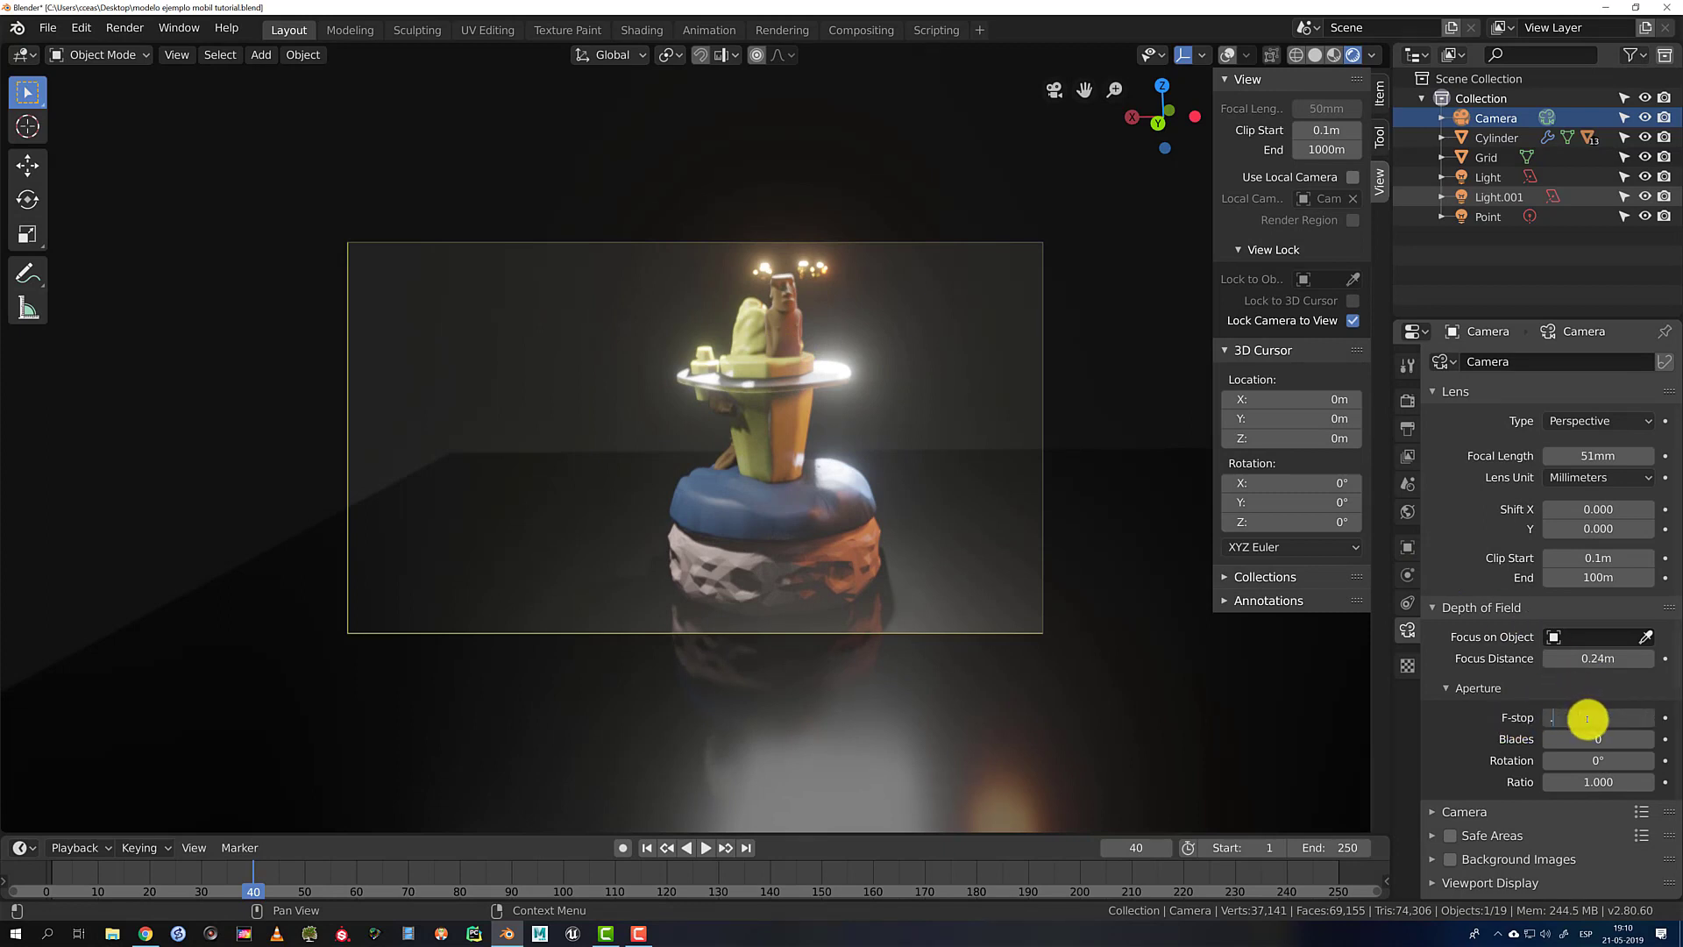
text(.5)
key(Return)
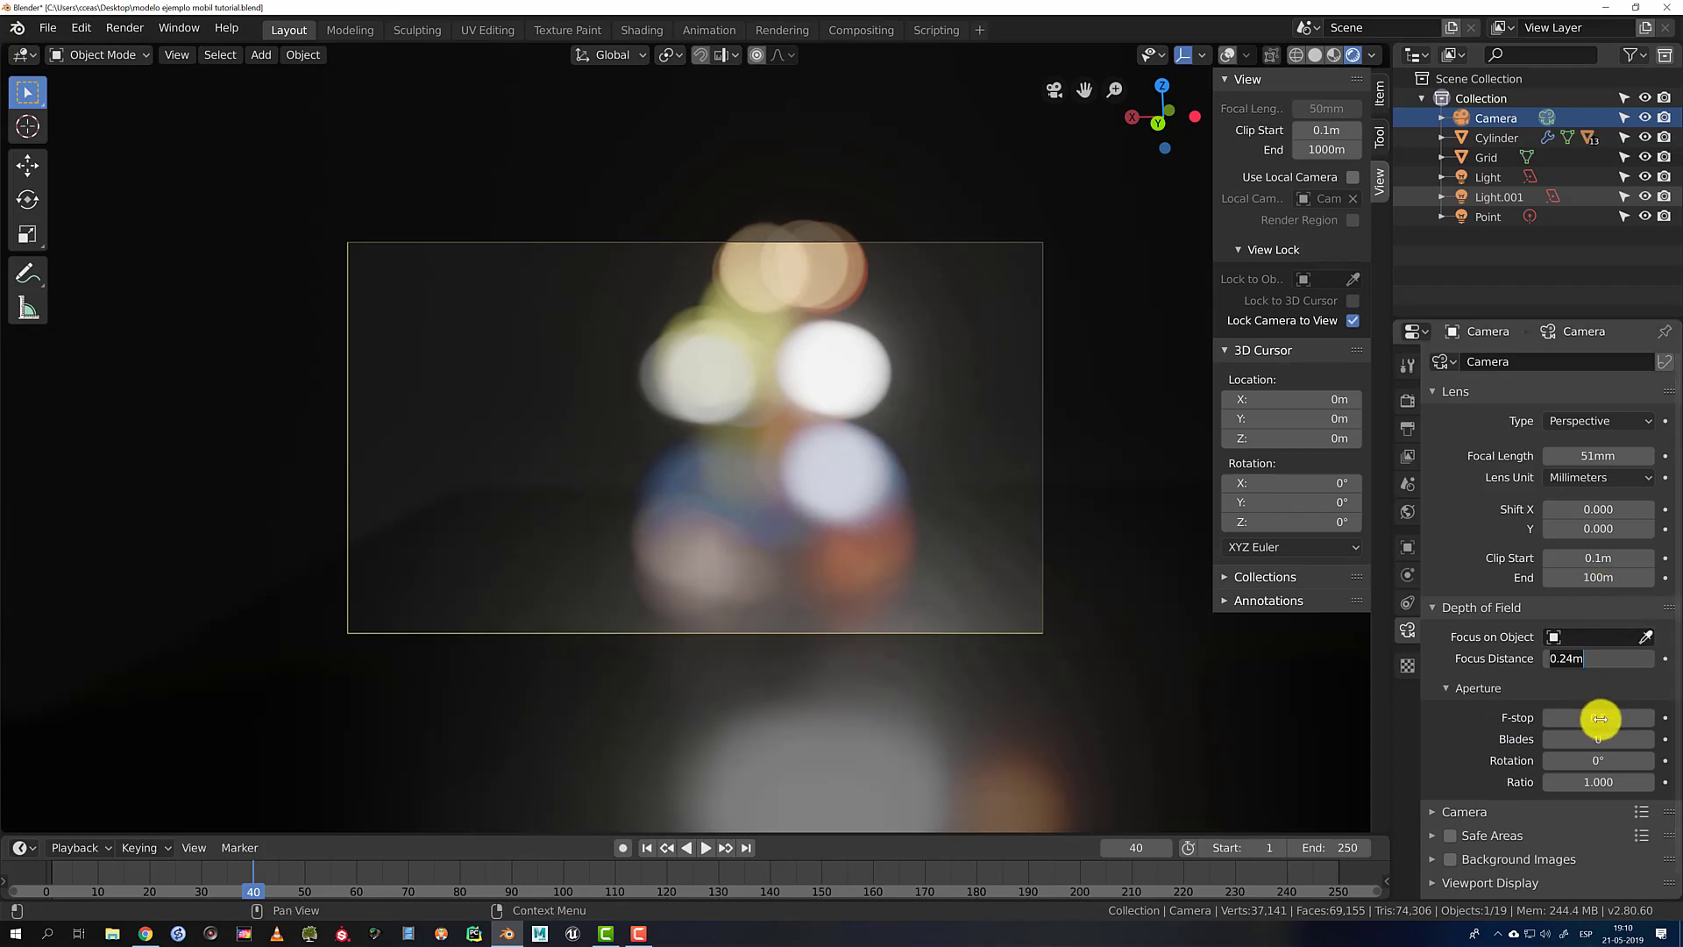
click(1599, 718)
click(1600, 717)
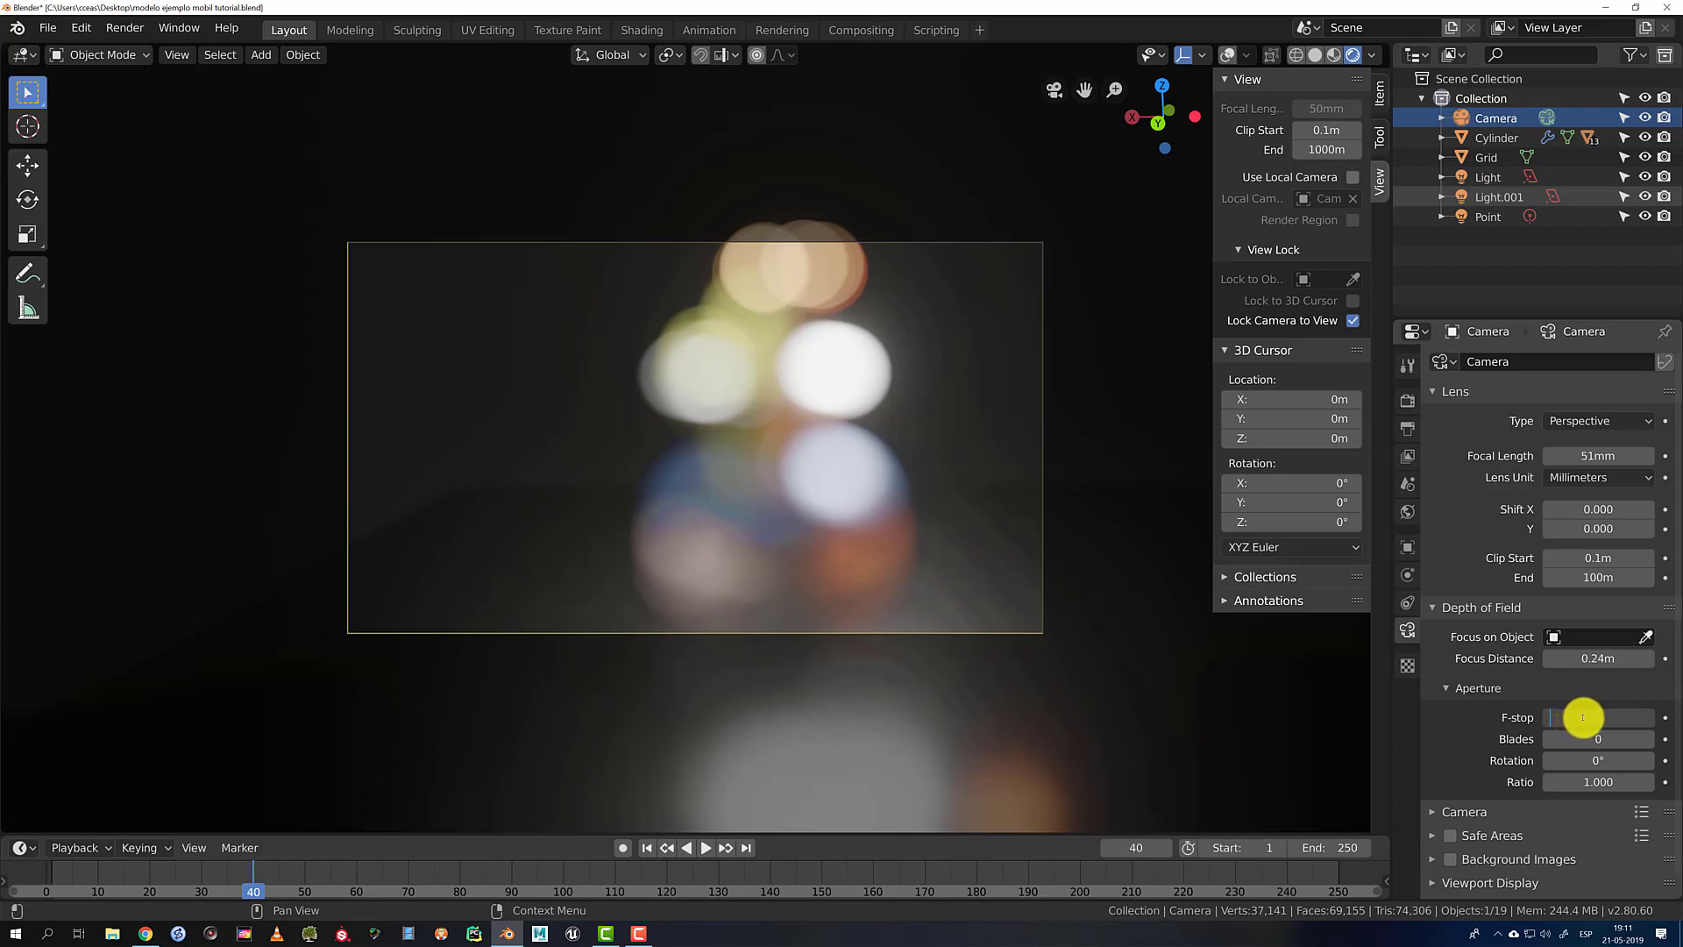
key(Return)
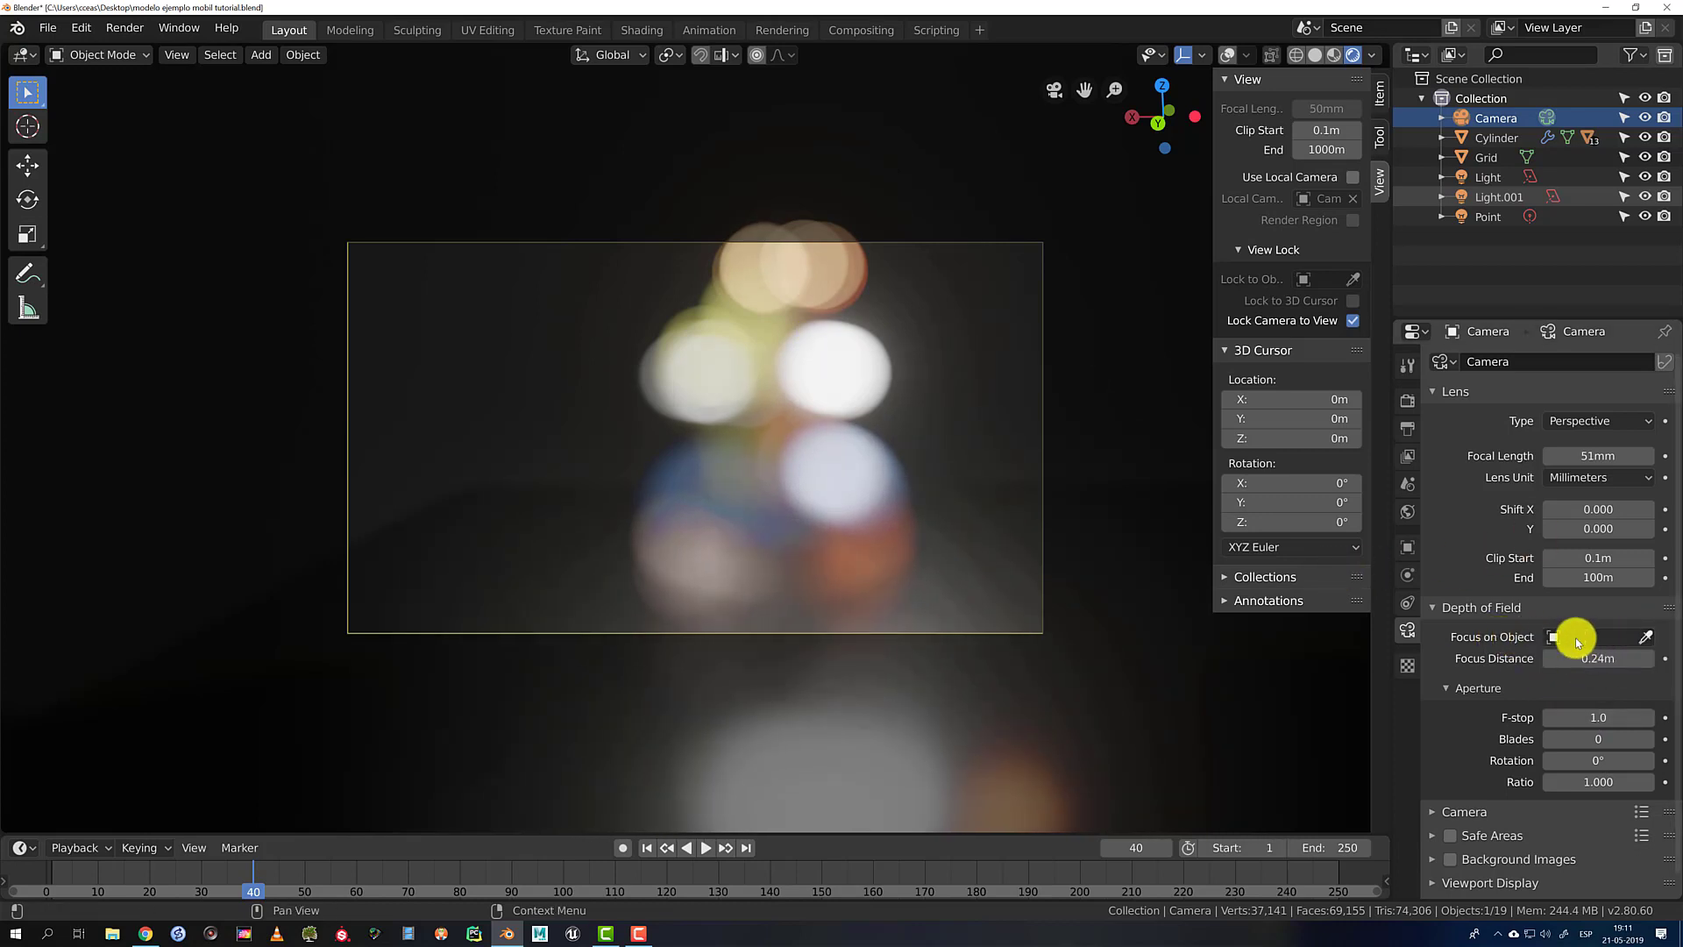
Sample Cylinder.002 as the camera's focus object and move the camera closer to the sculpture
click(1647, 637)
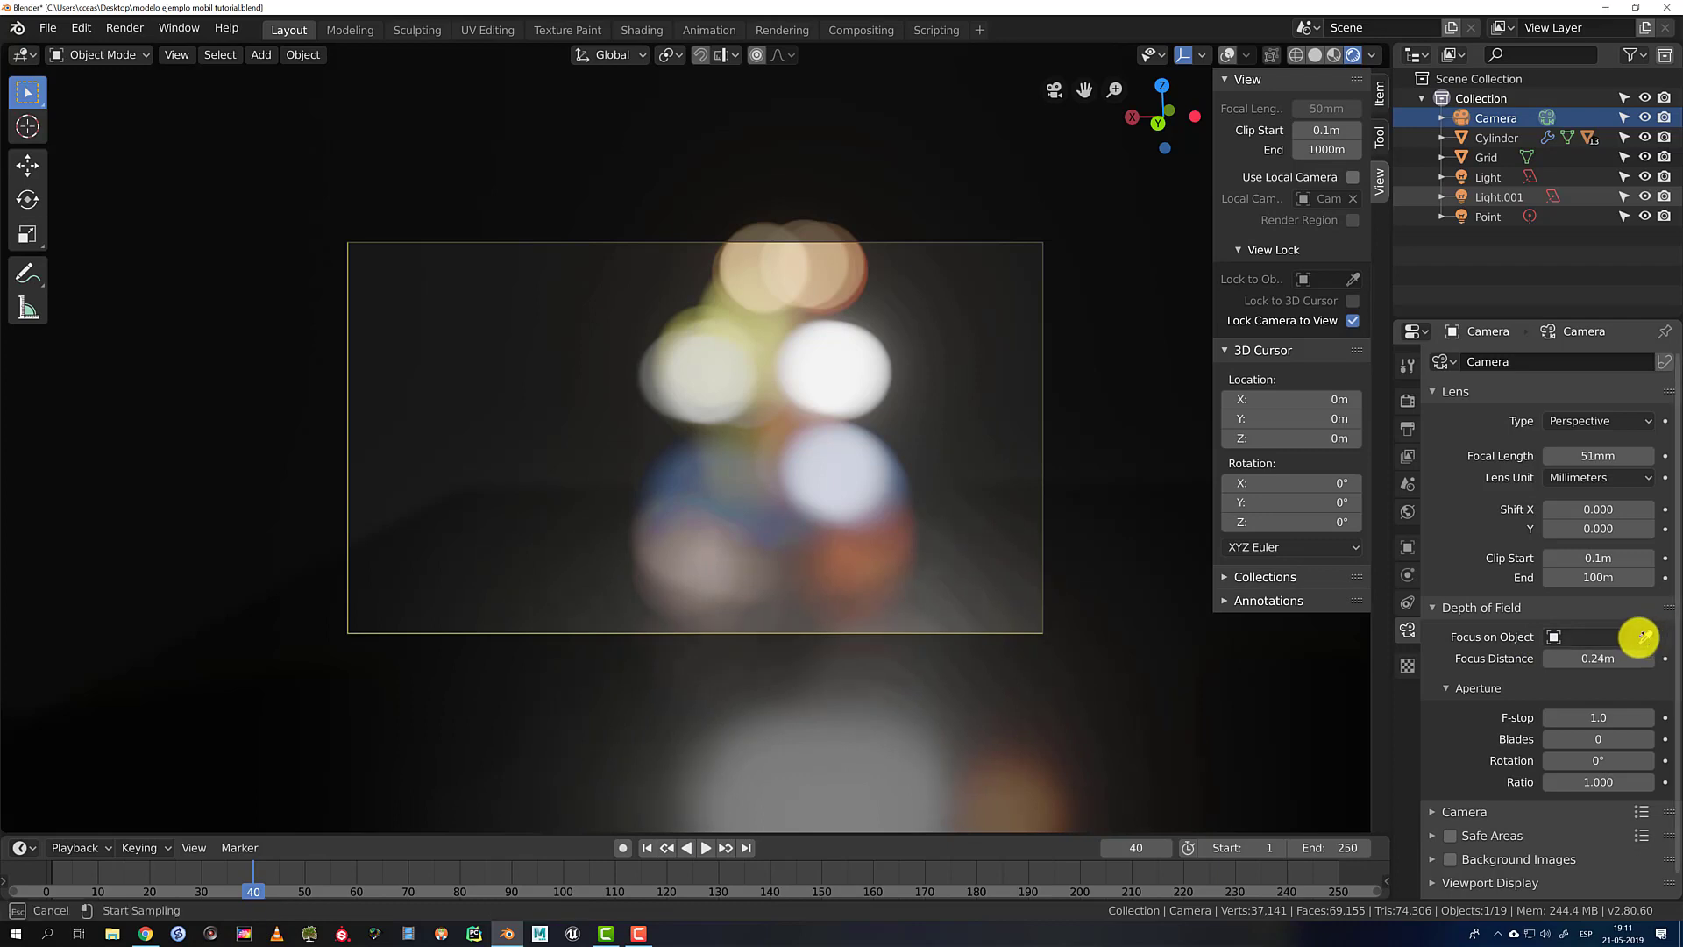
click(918, 360)
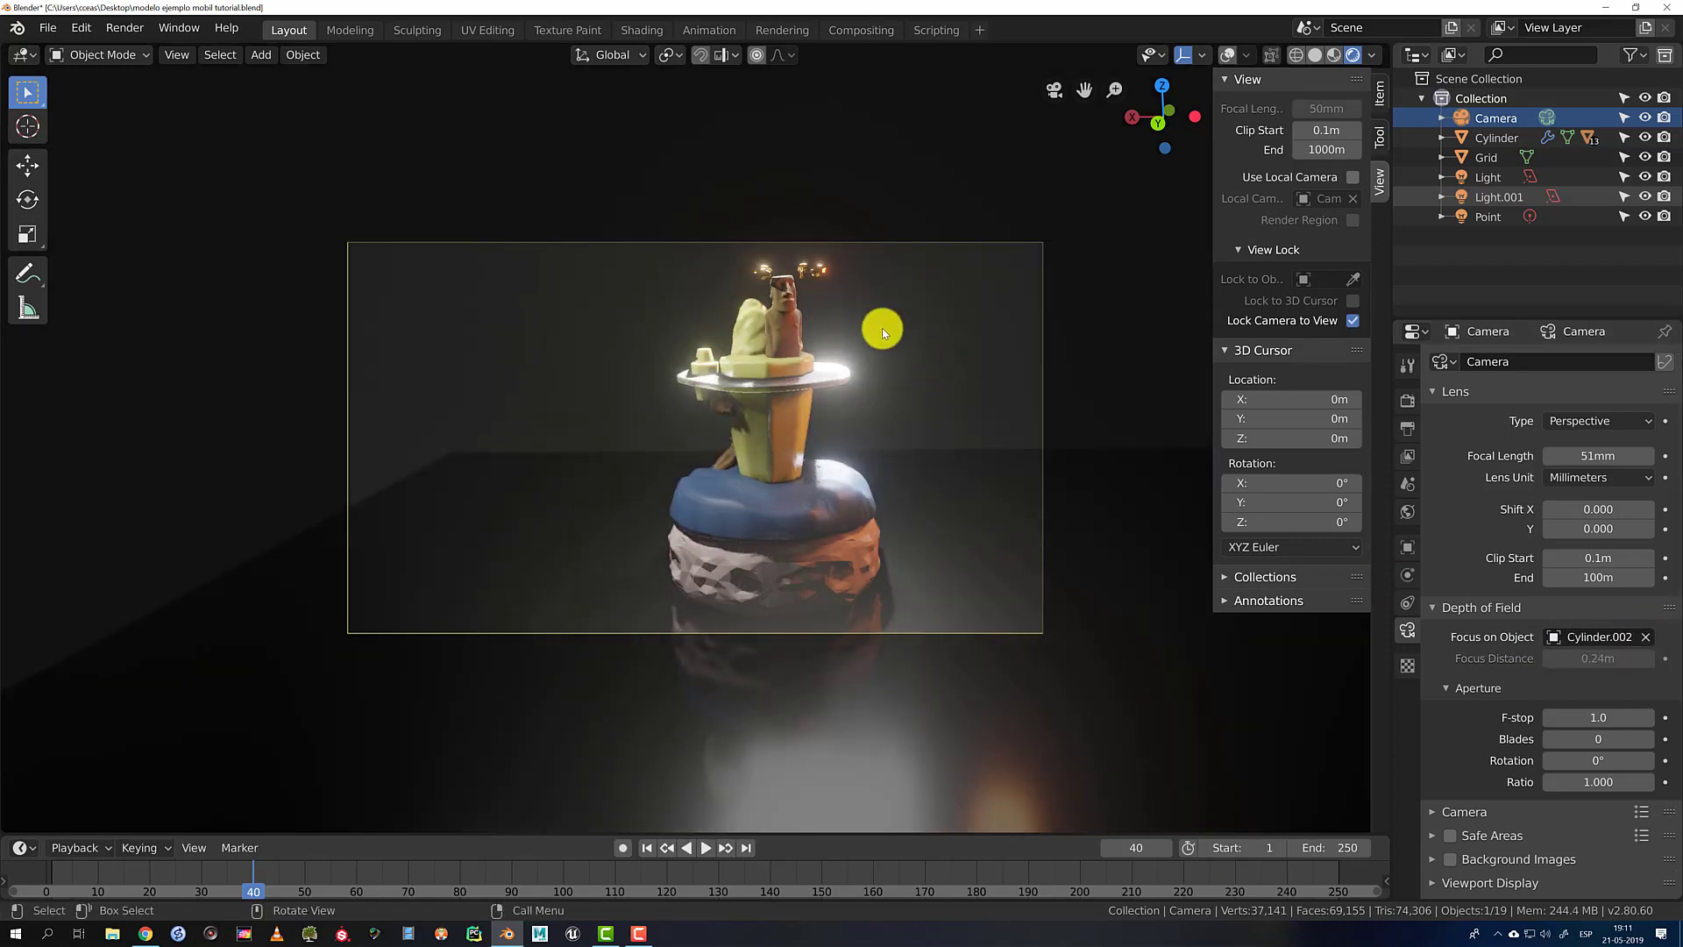
scroll(883, 349, up, 5)
scroll(903, 368, up, 6)
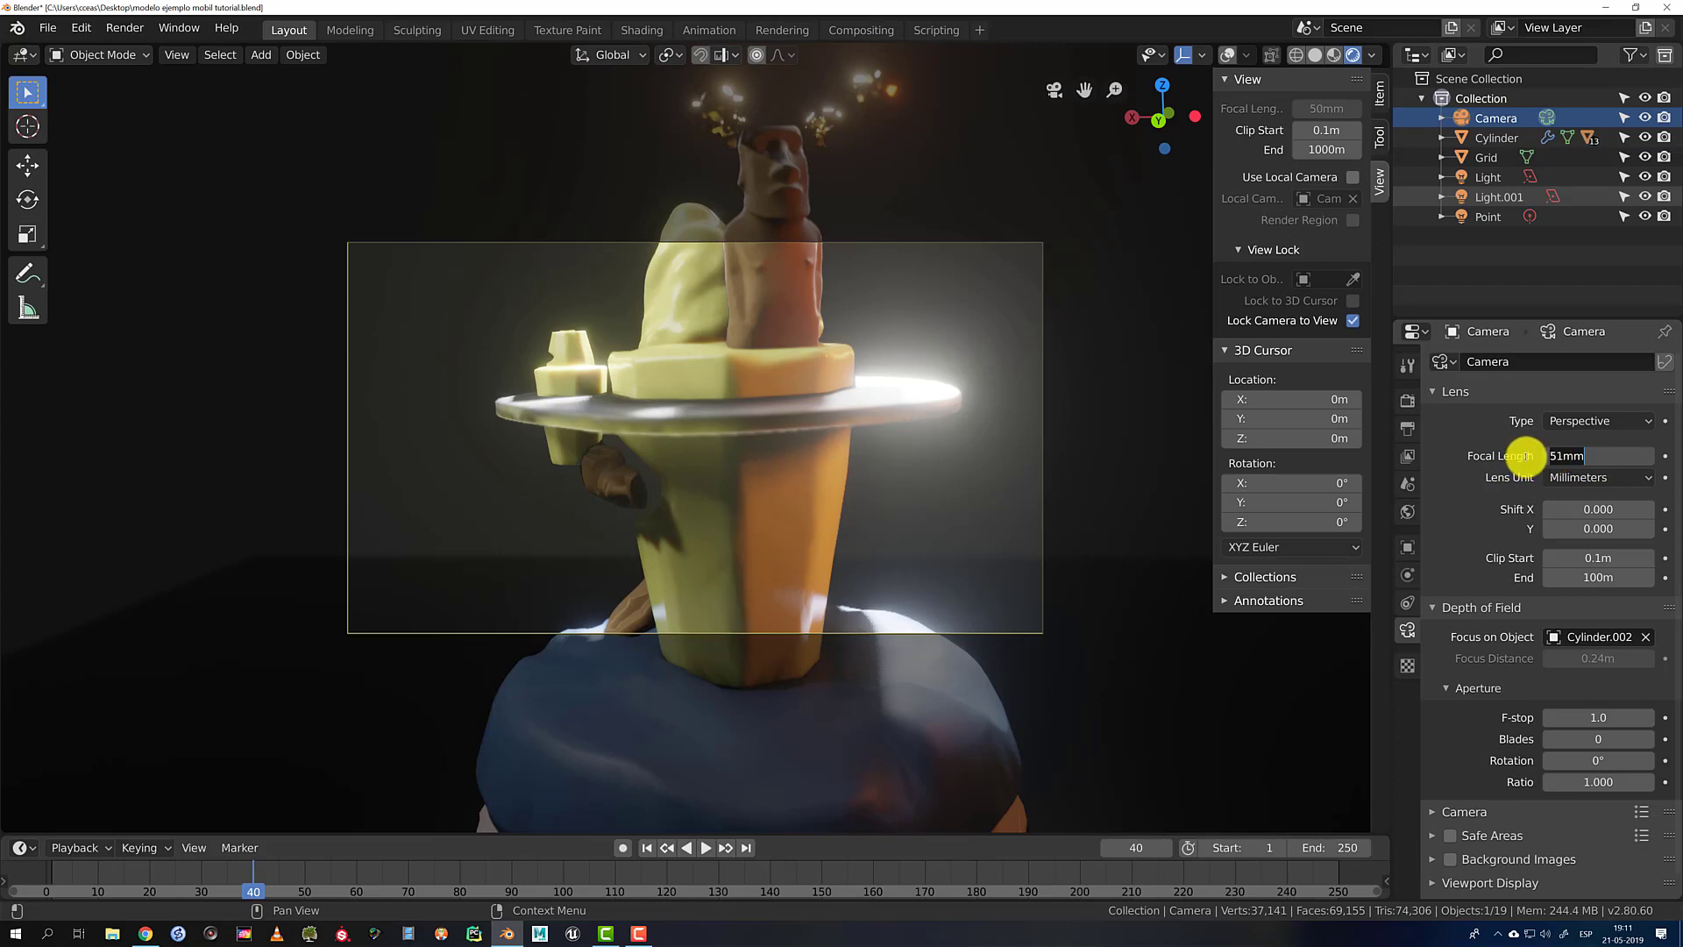
Set the camera's focal length to 250 mm and pull the camera back from the sculpture
key(Return)
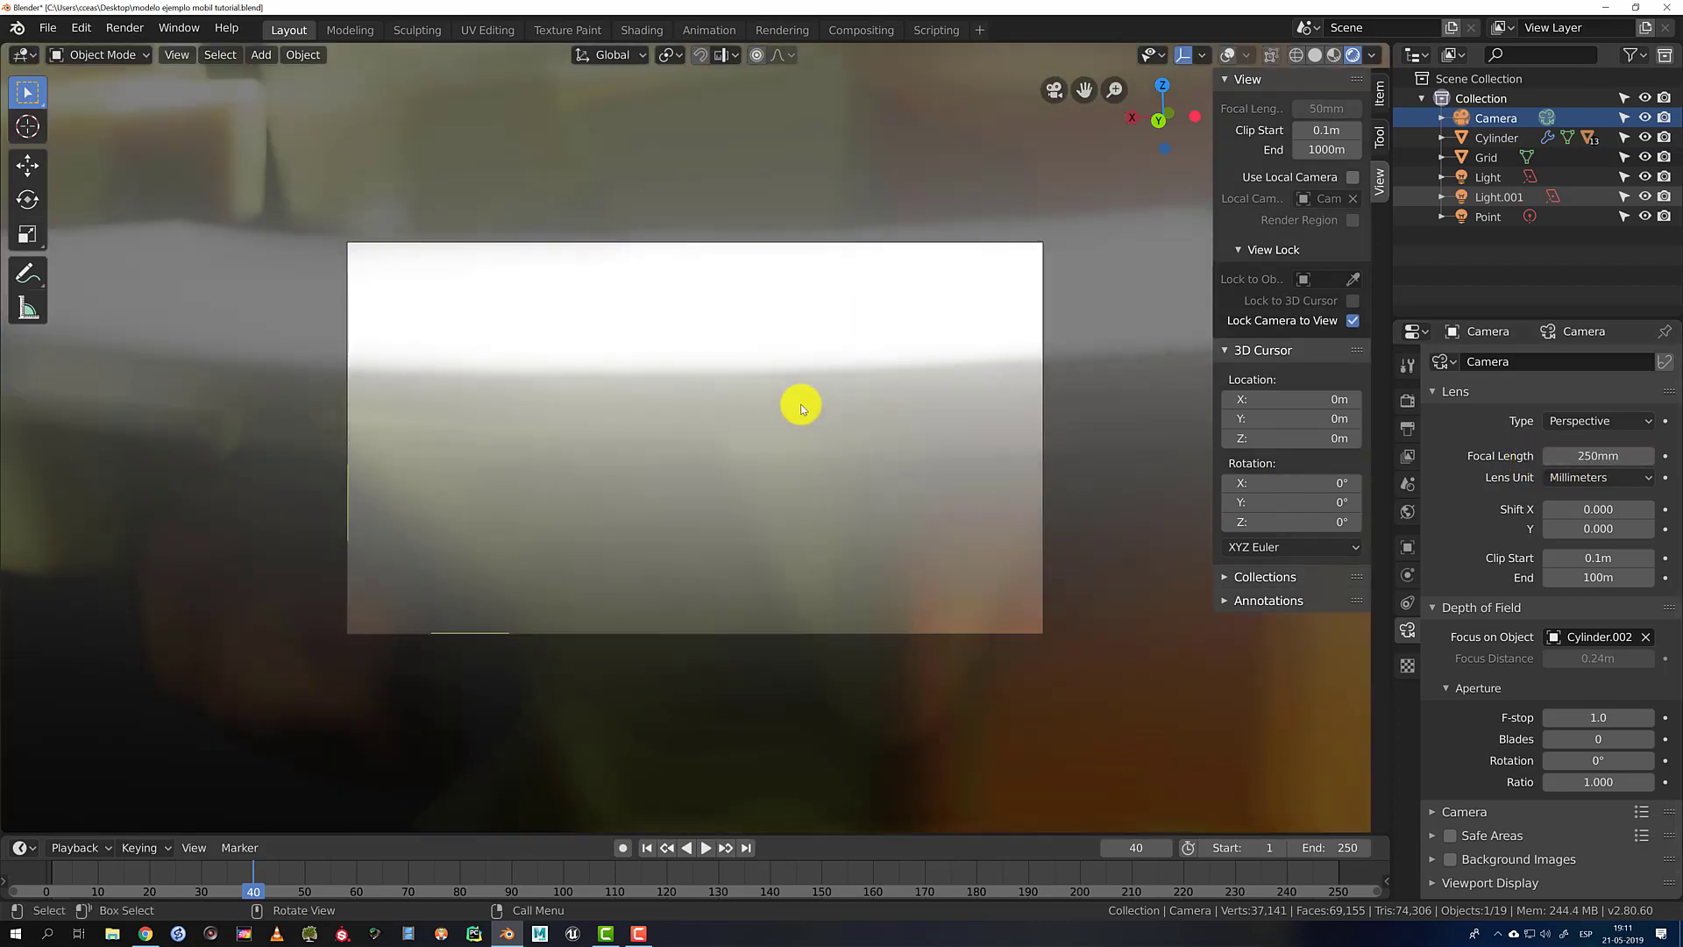
scroll(801, 409, down, 3)
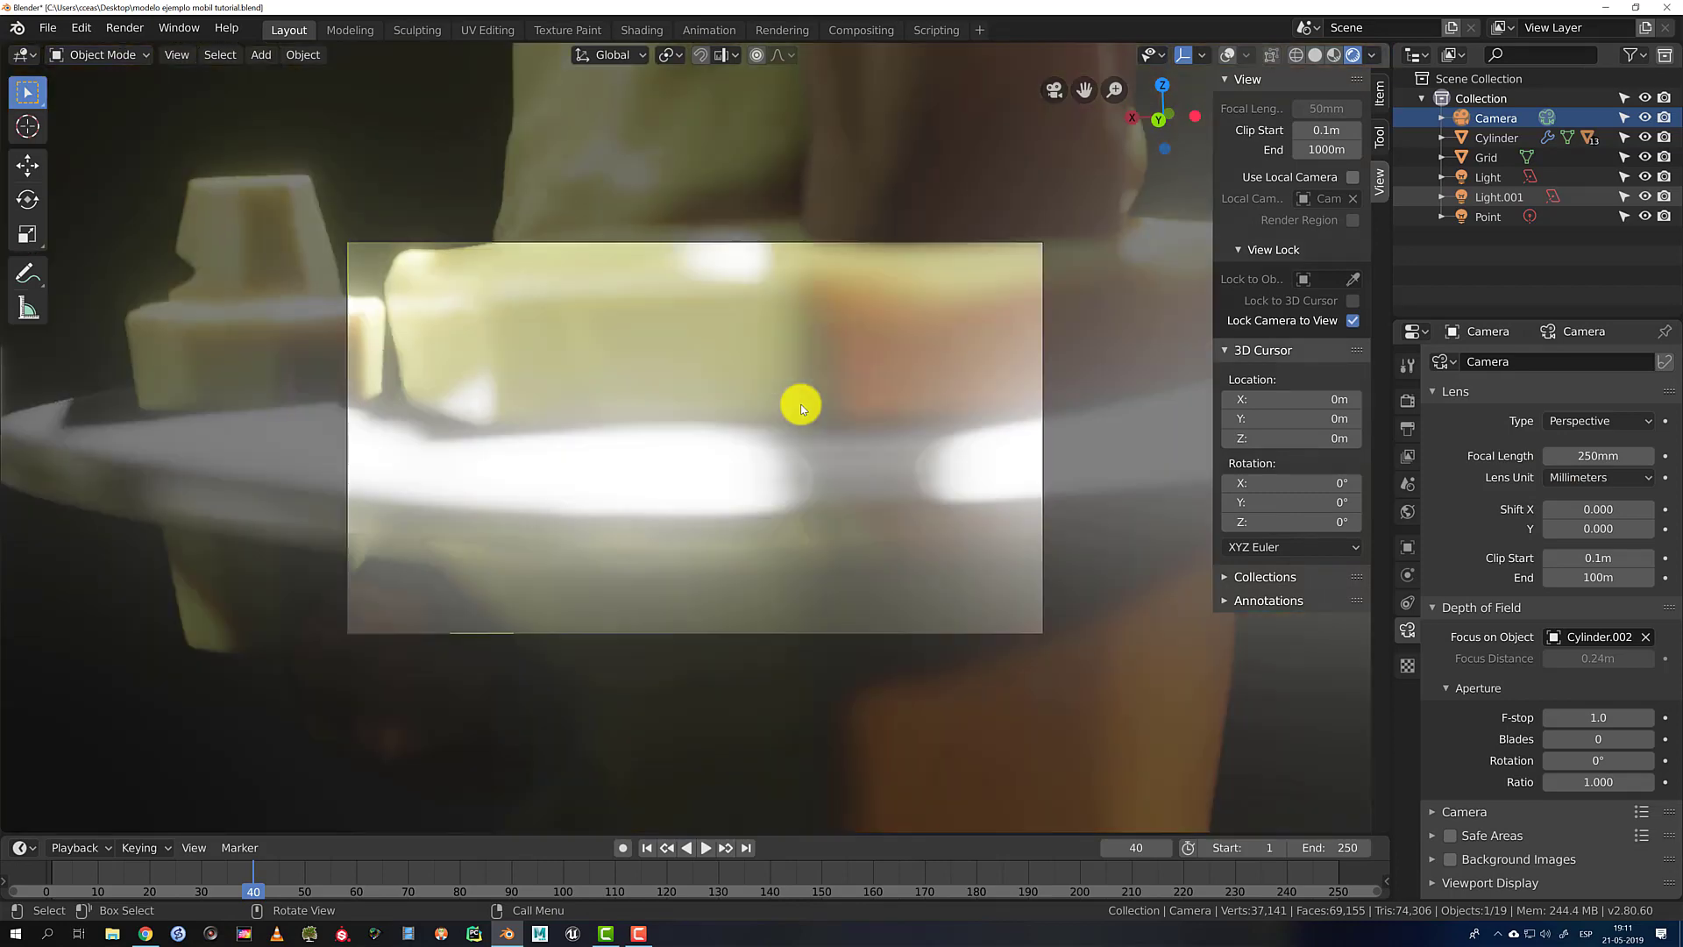
scroll(801, 409, down, 5)
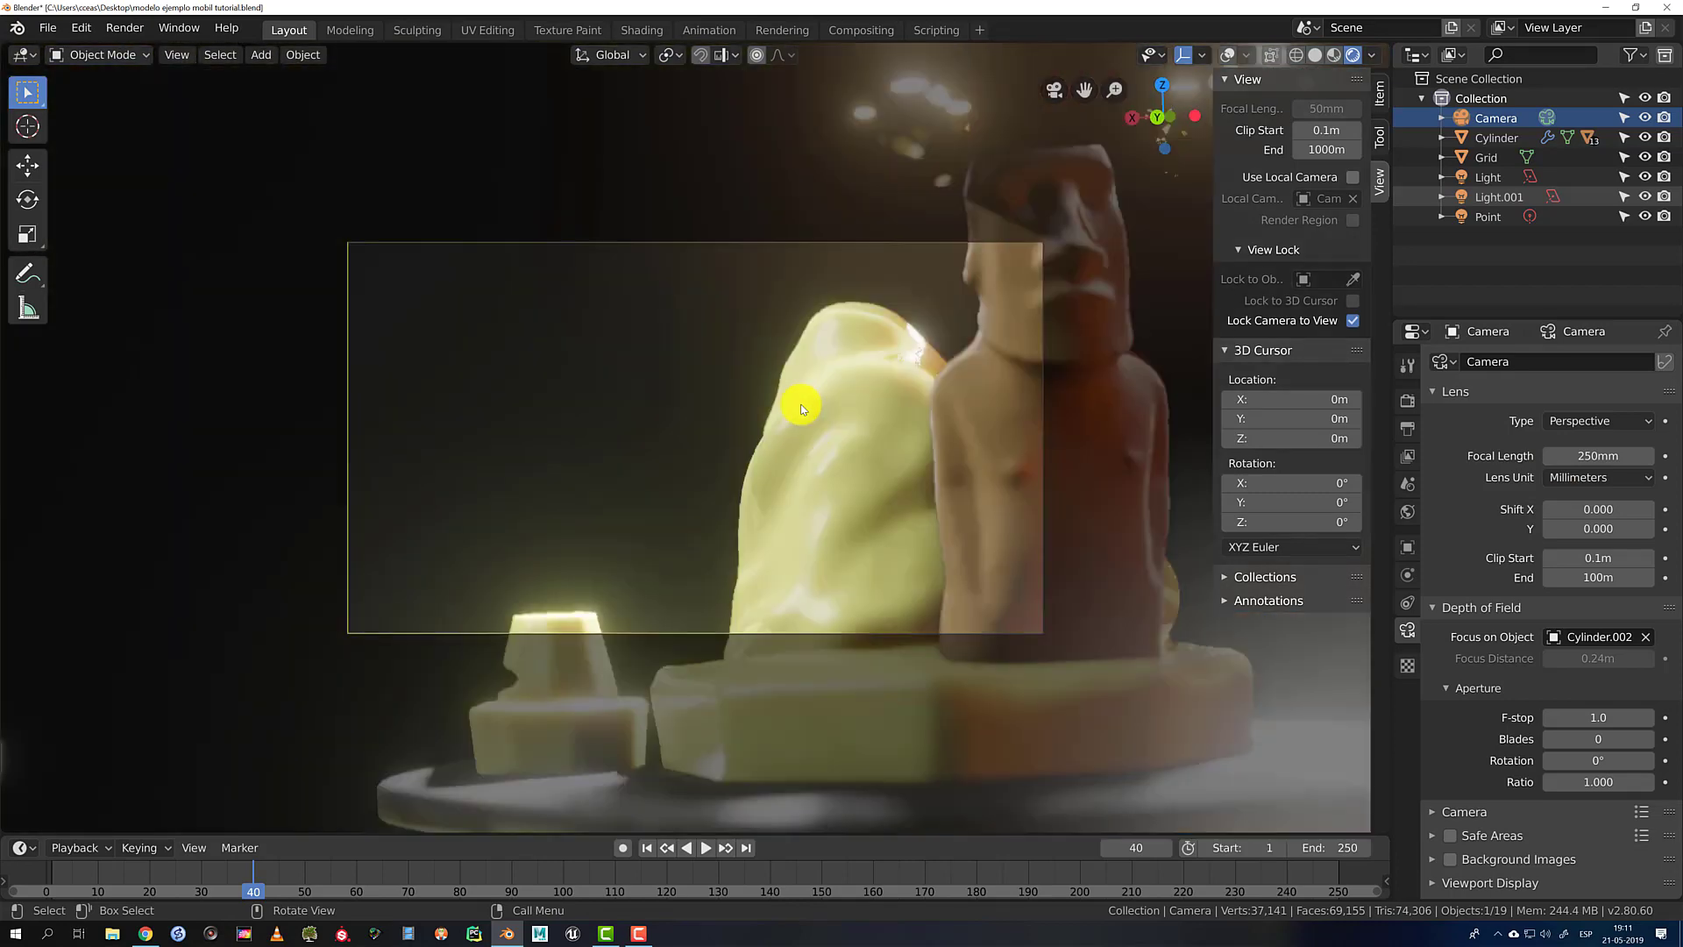
scroll(801, 410, down, 3)
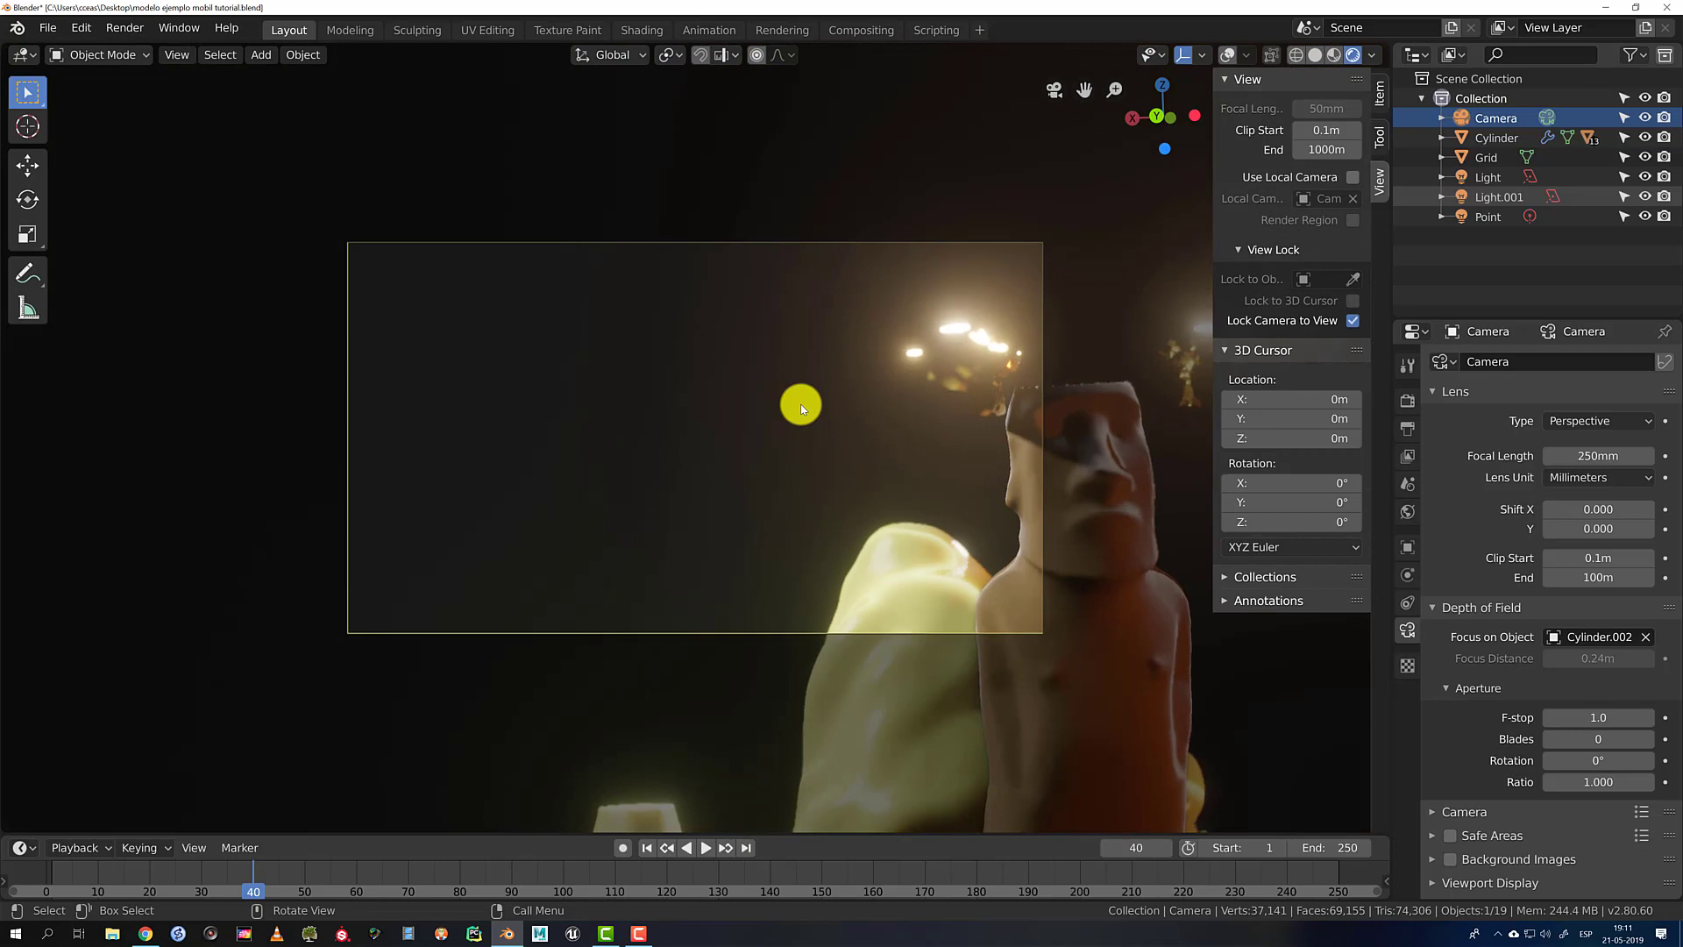
scroll(802, 406, down, 3)
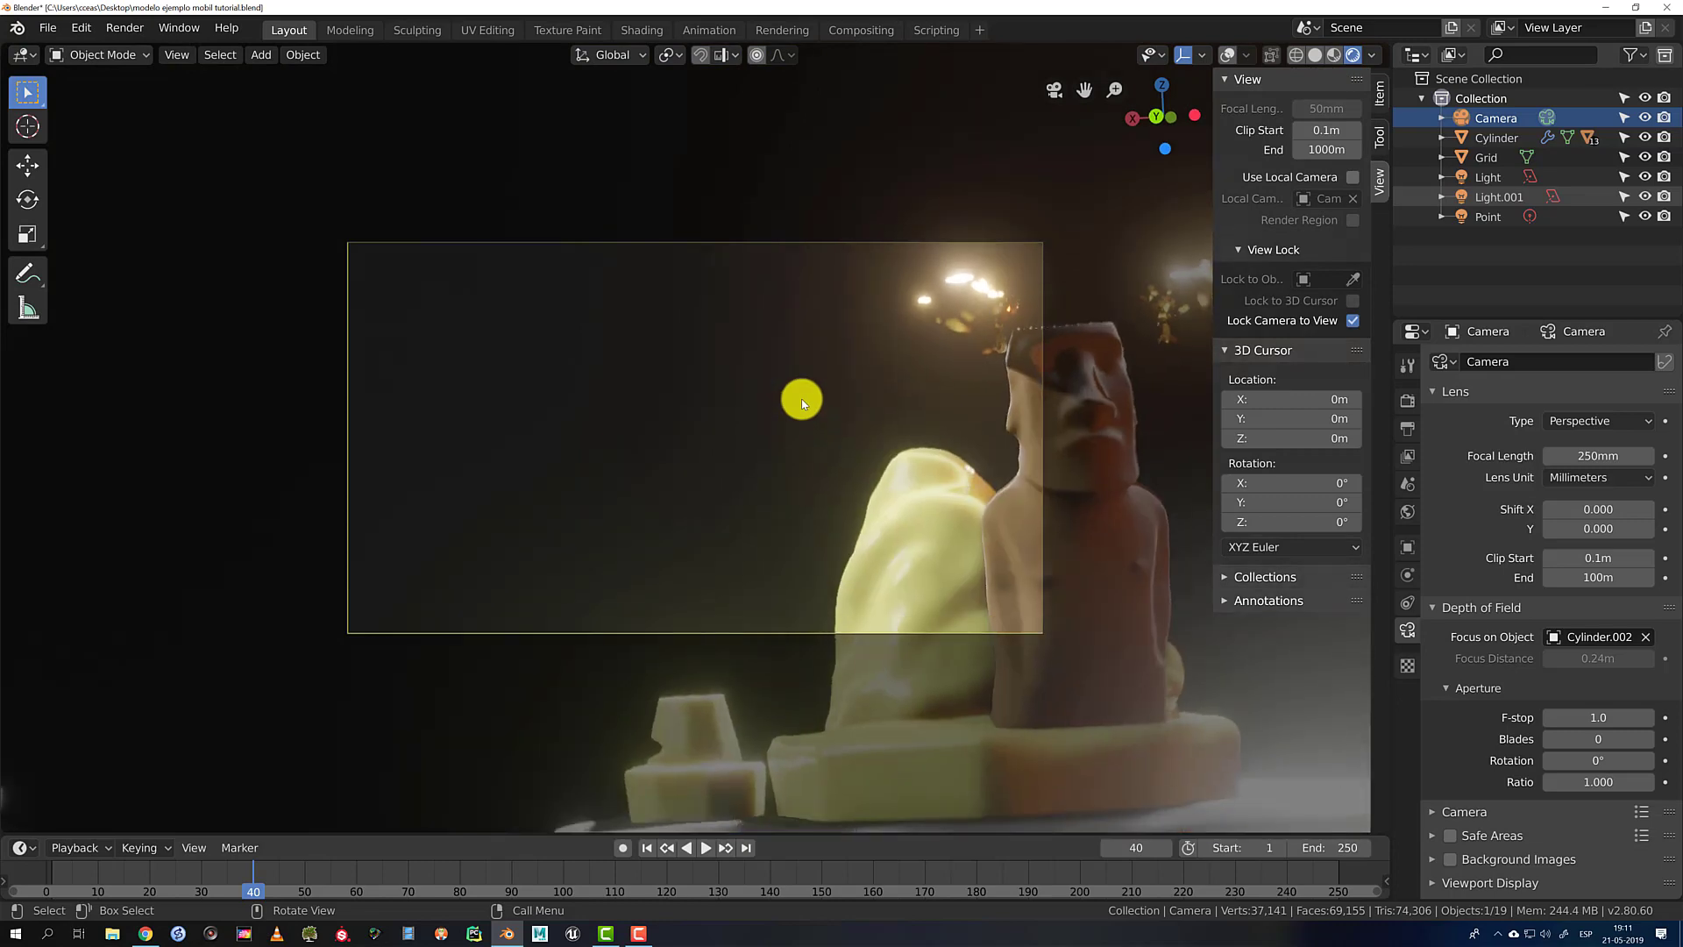
middle_drag(801, 403, 801, 455)
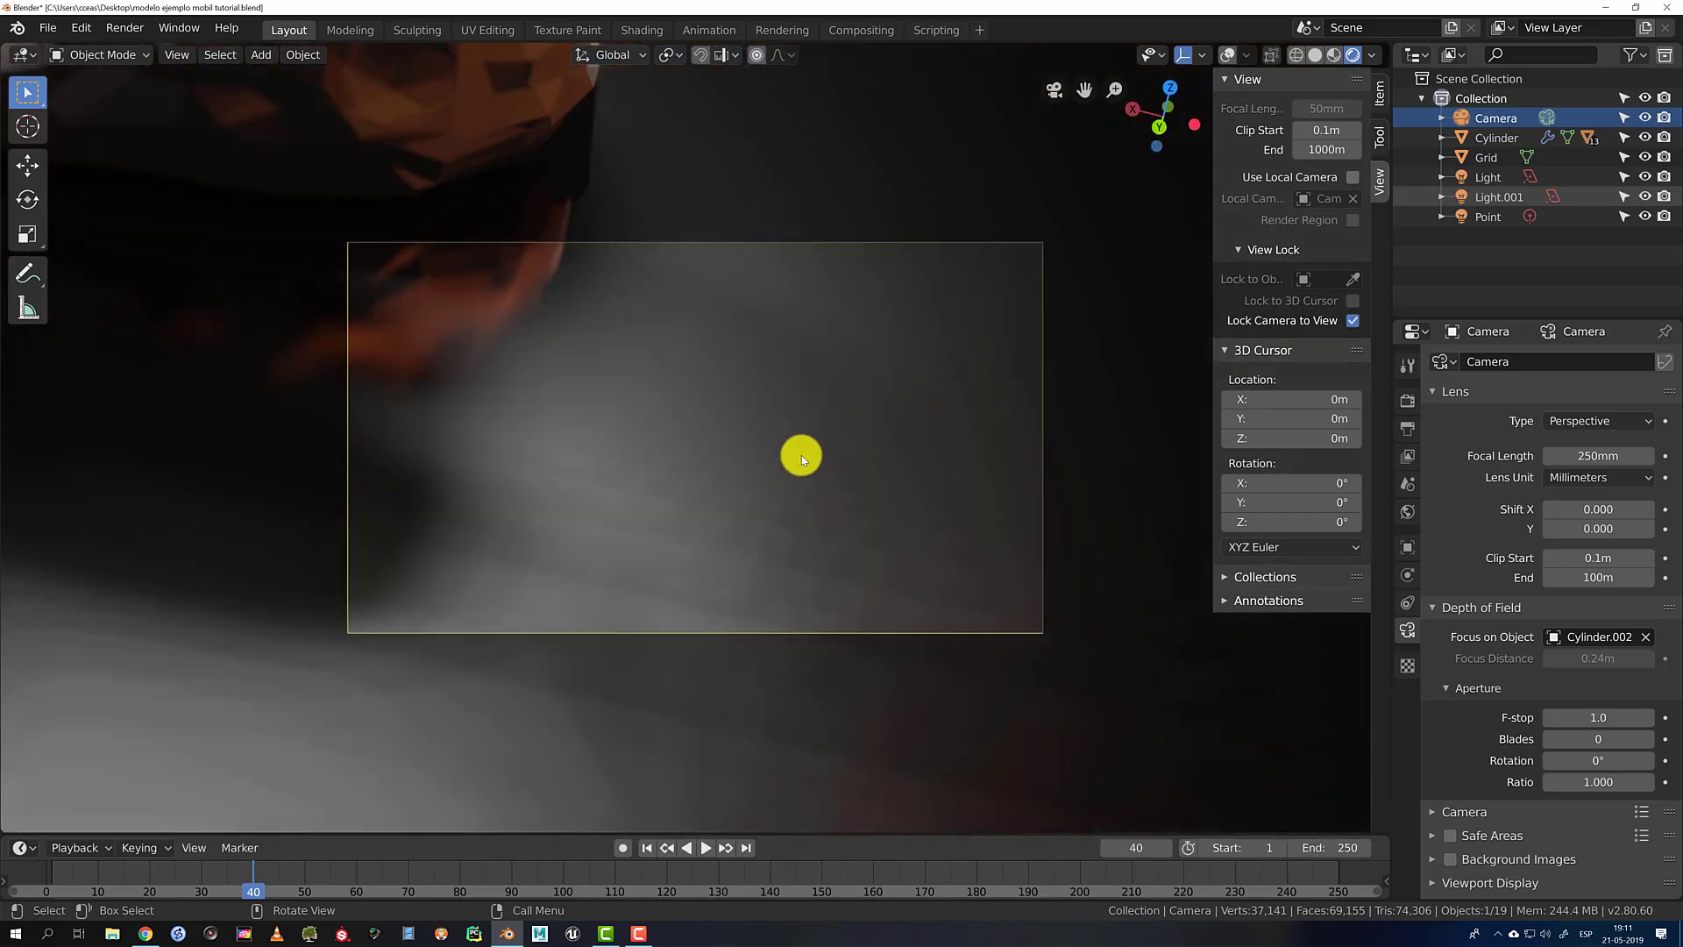
Set the camera aperture's F-stop to 2.8
click(1613, 720)
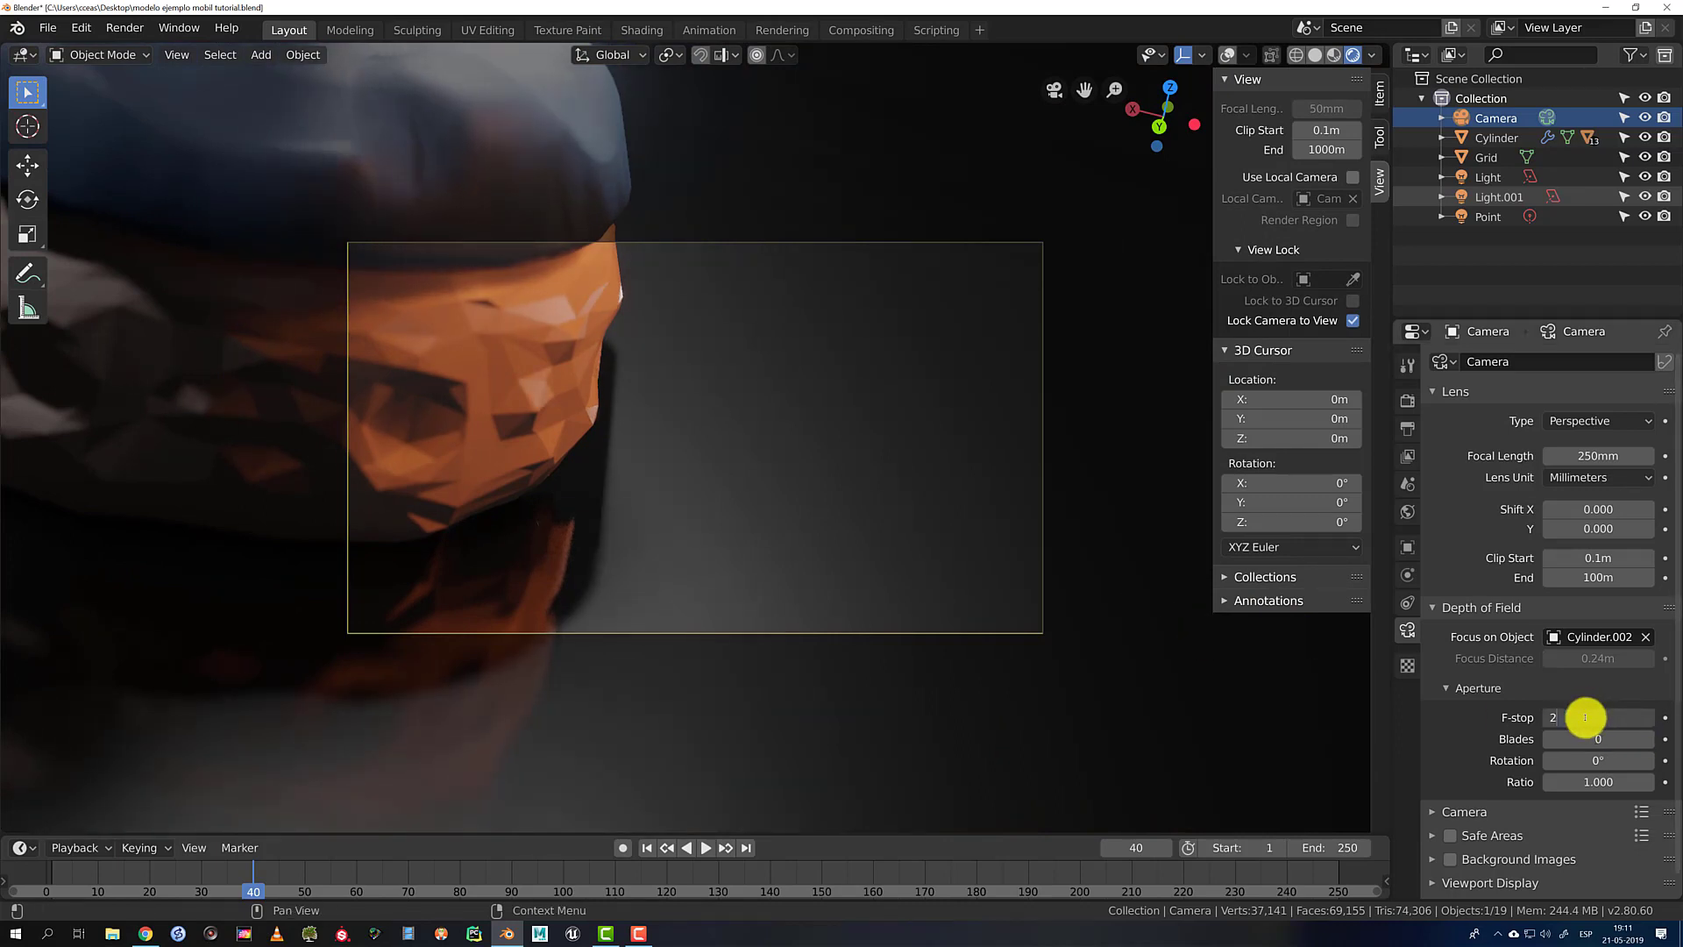
text(2.8)
key(Return)
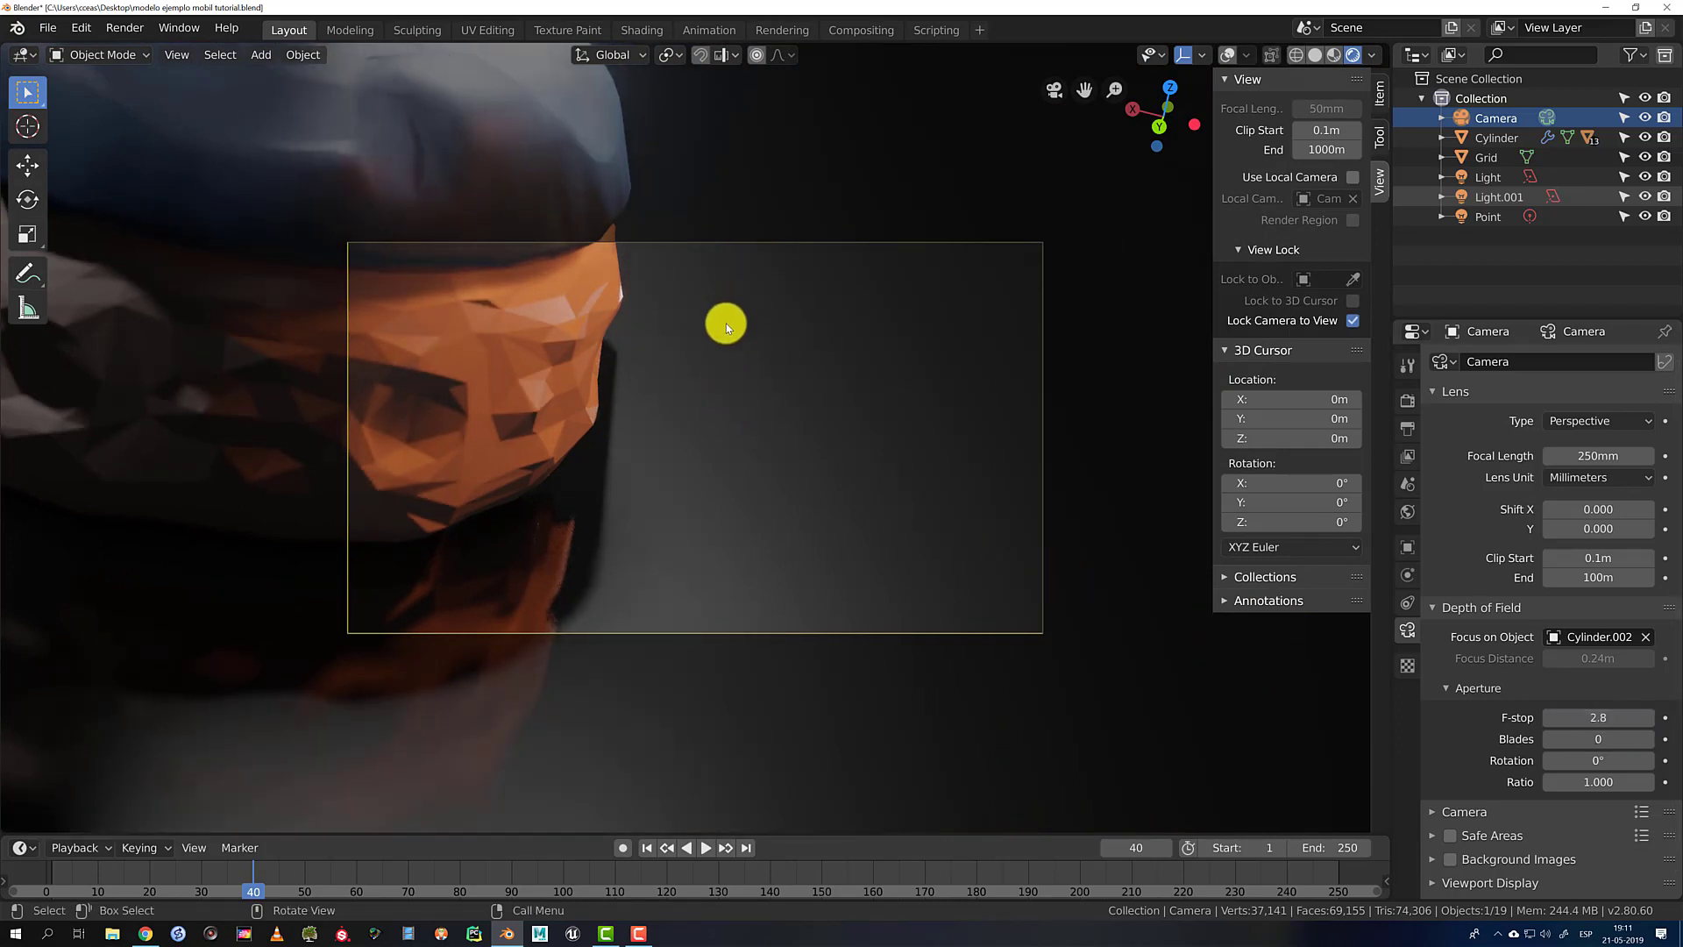
Reframe the camera on the moai figure and the ring around it, and play the animation
middle_drag(819, 414, 1011, 547)
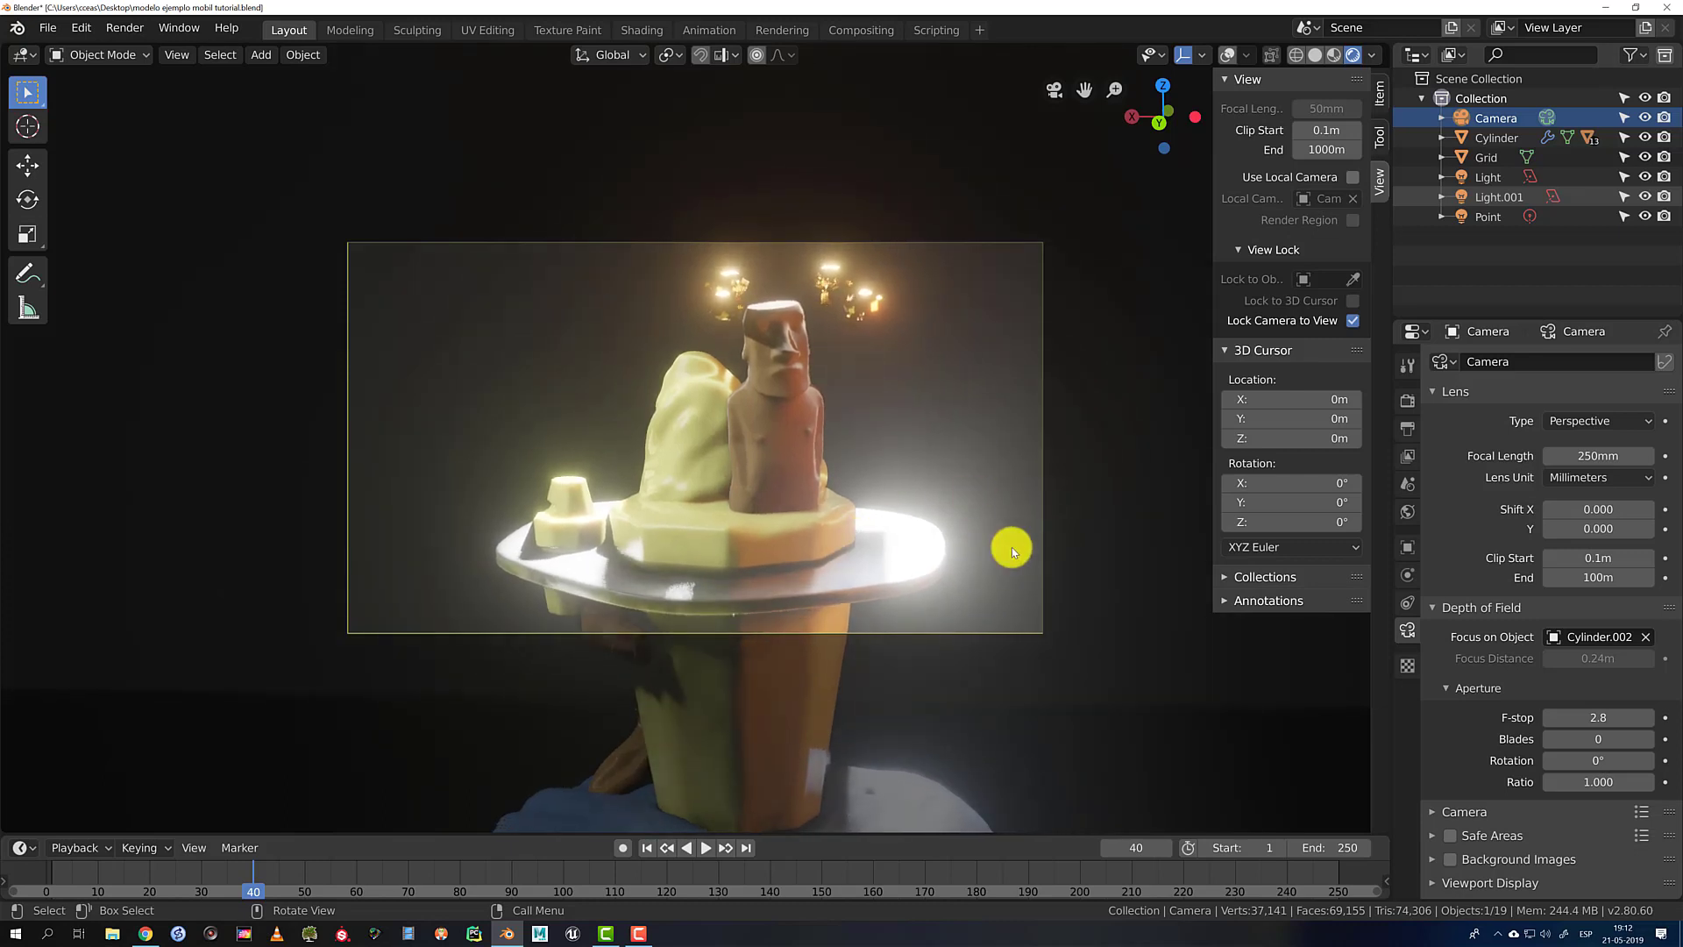
click(706, 849)
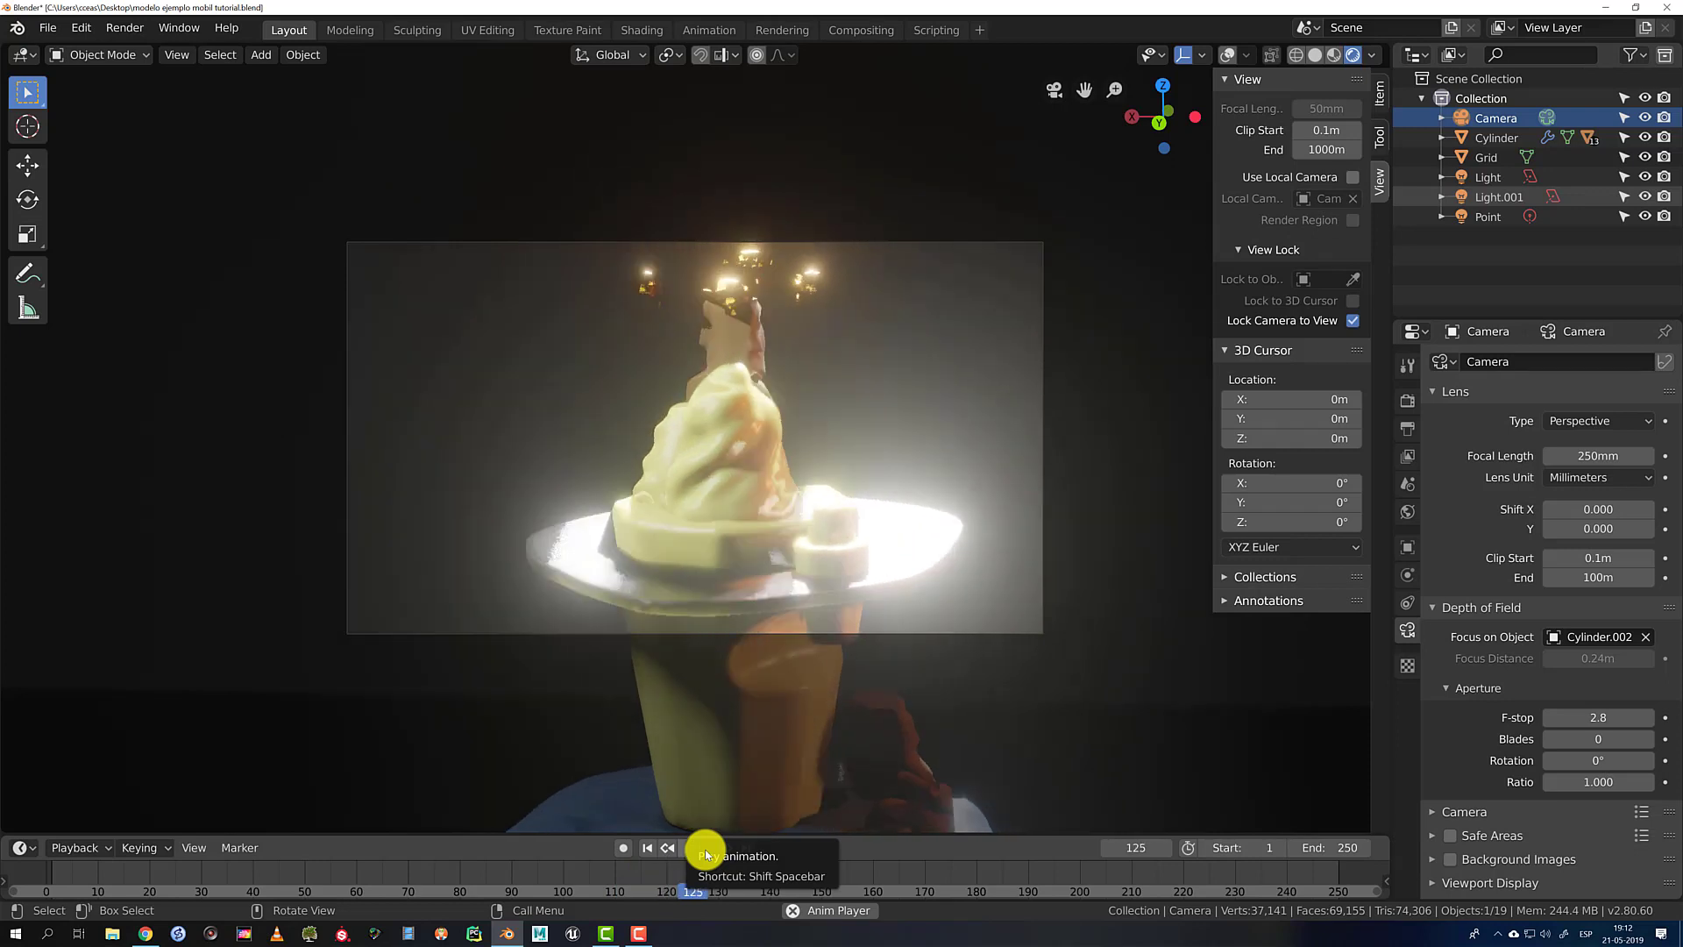
Stop the animation playback at frame 138 and save the file
click(706, 848)
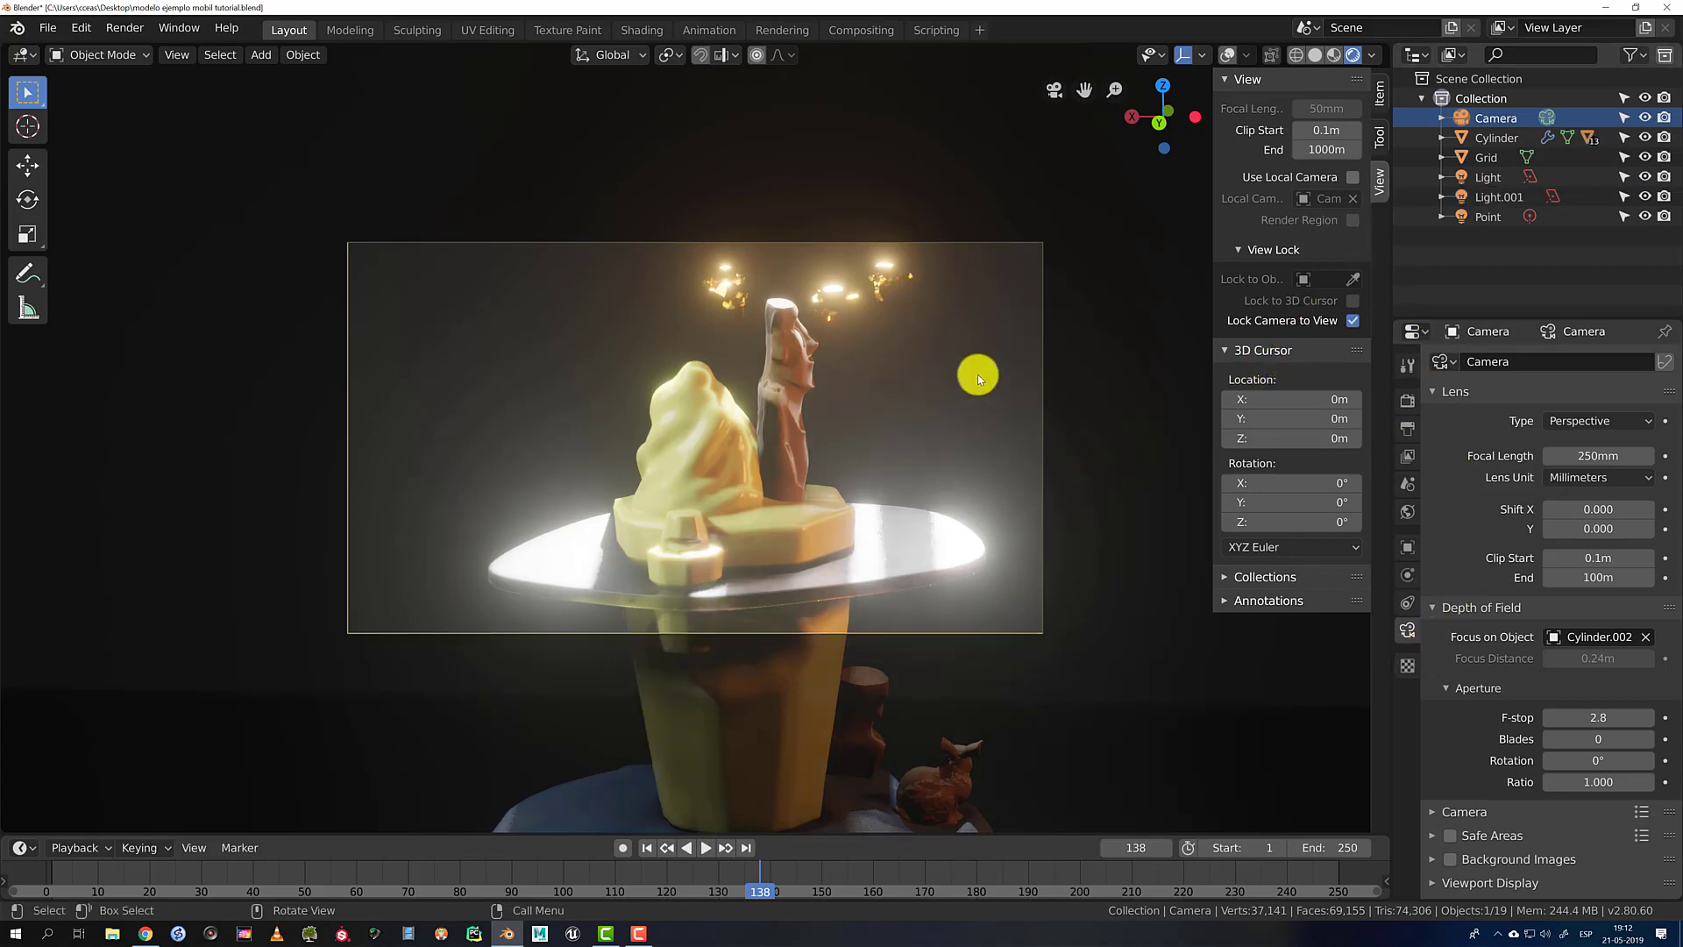
key(ctrl+s)
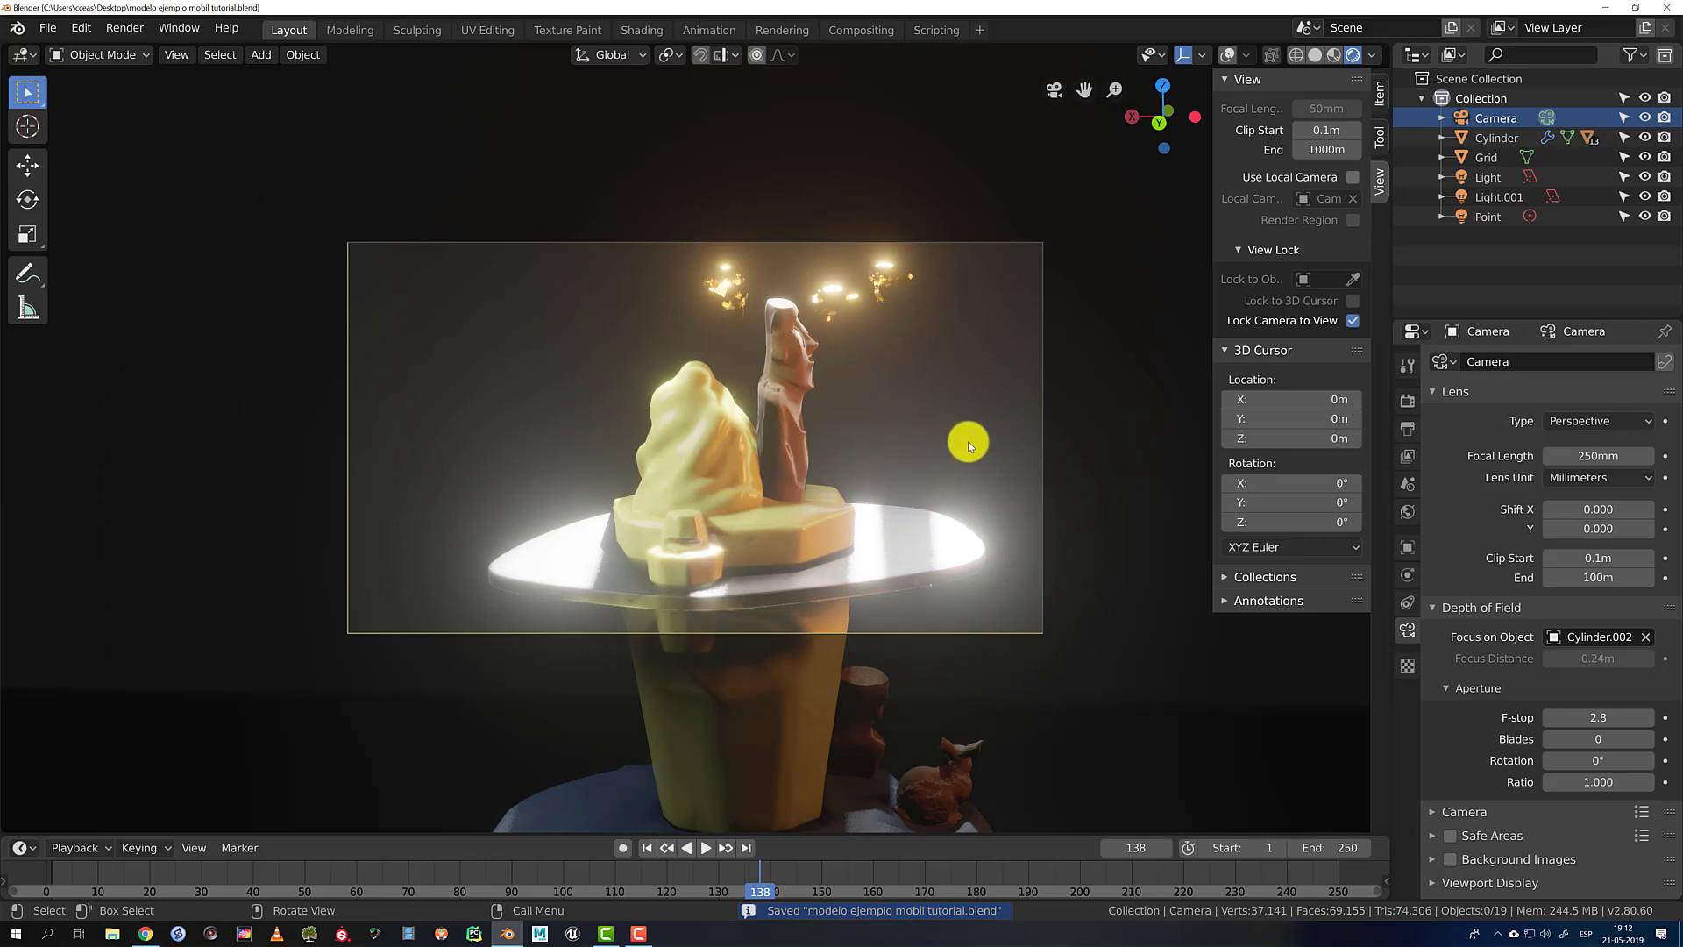
Add an Irradiance Volume light probe to the scene and turn on the viewport overlays
key(shift+a)
mouse_move(987, 461)
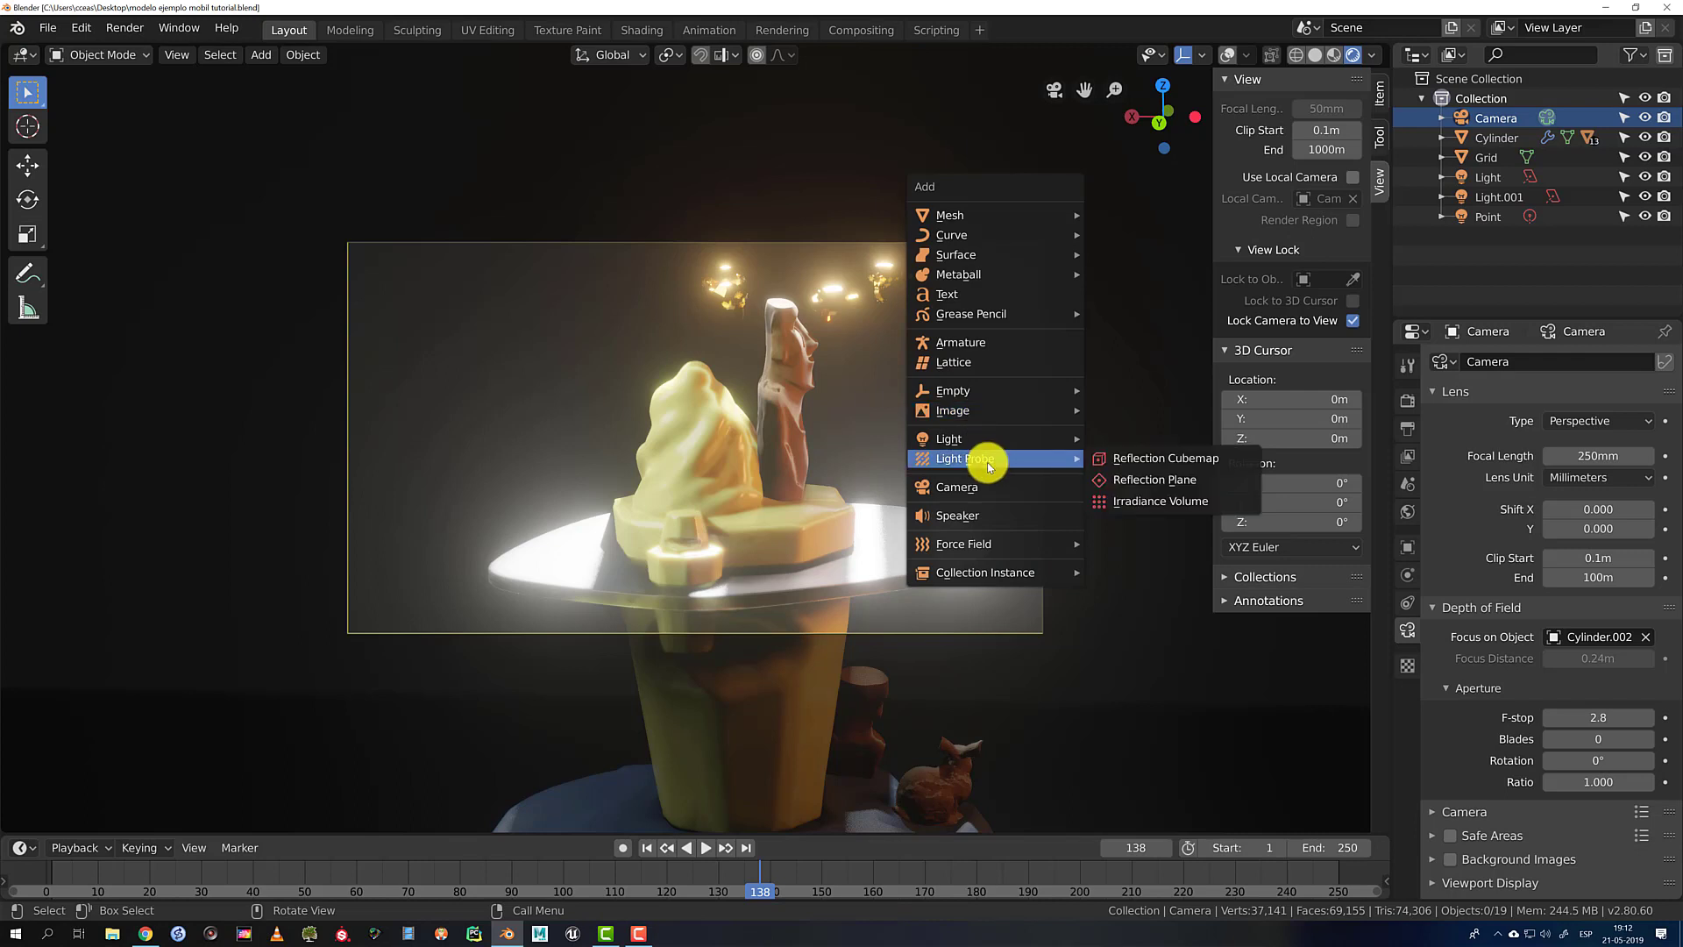
click(1133, 503)
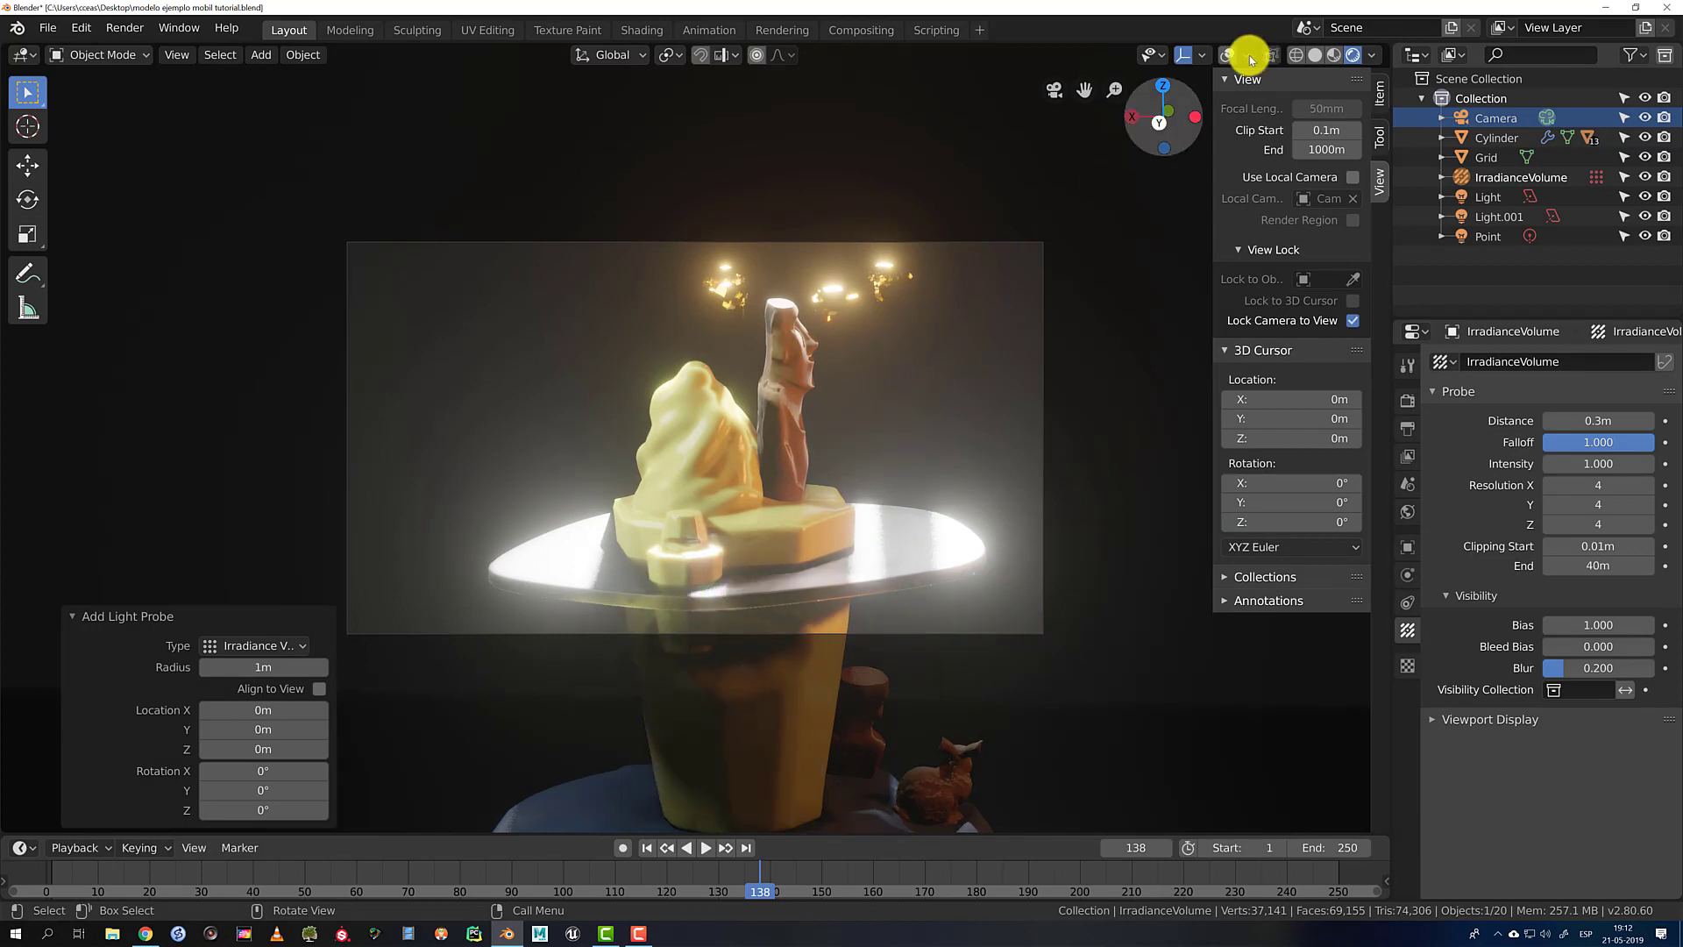
click(1227, 55)
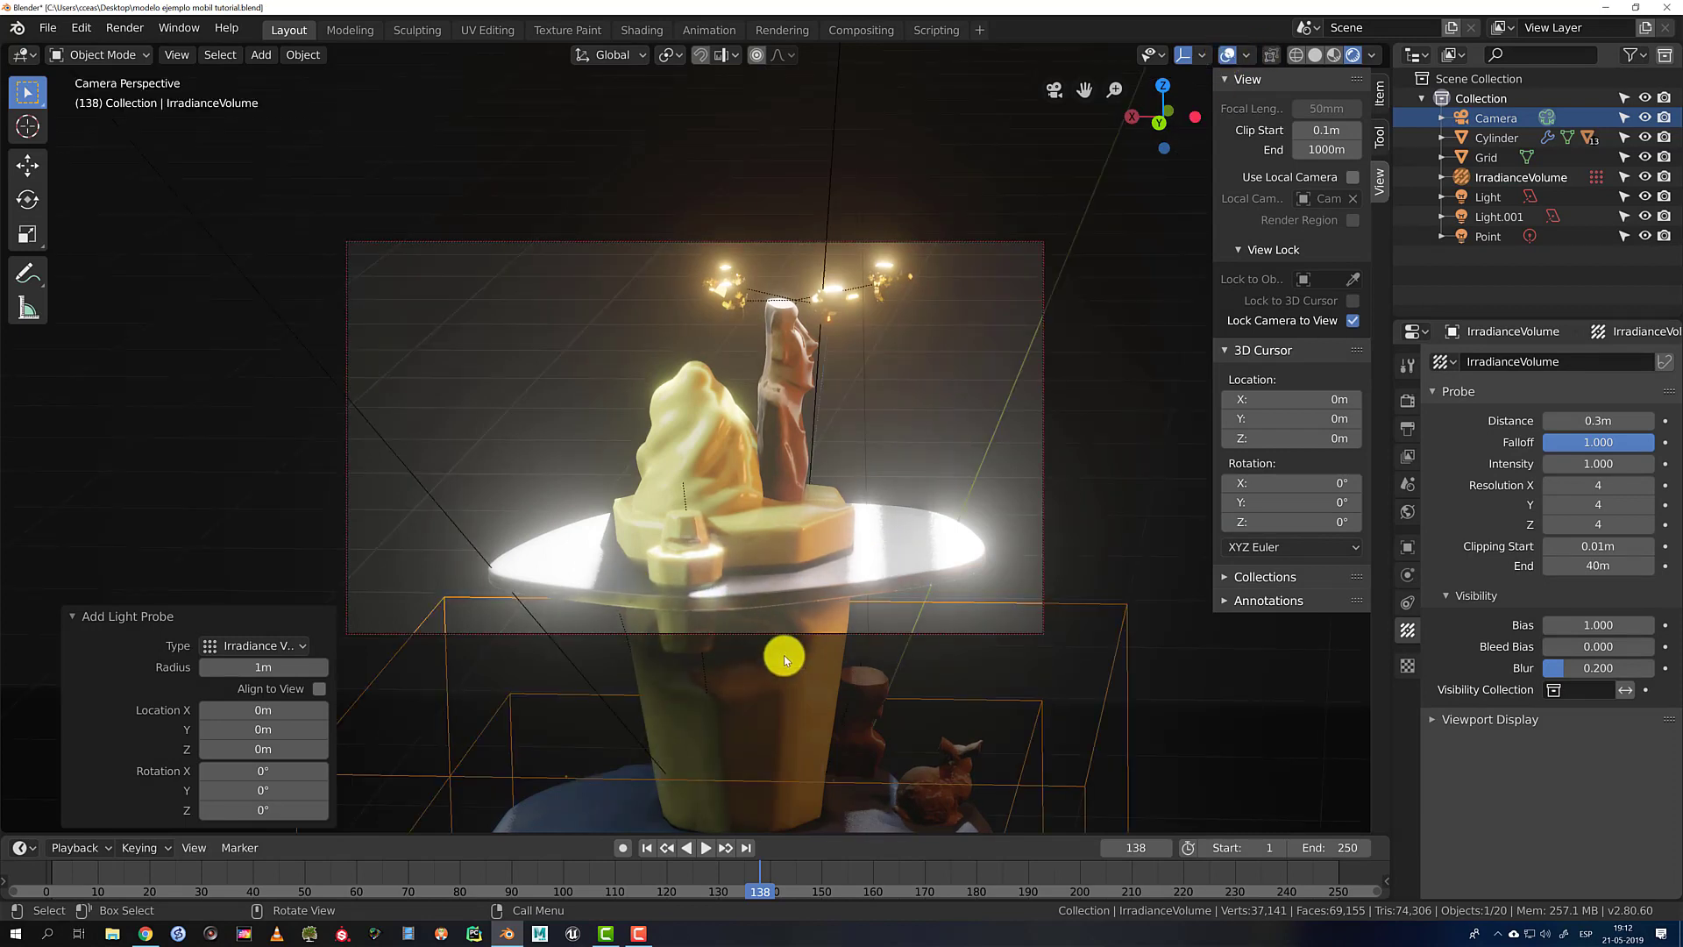
Raise the irradiance volume along Z in two moves, about 1.53 m and about 0.64 m, to surround the sculpture's upper part
key(g)
key(z)
click(775, 238)
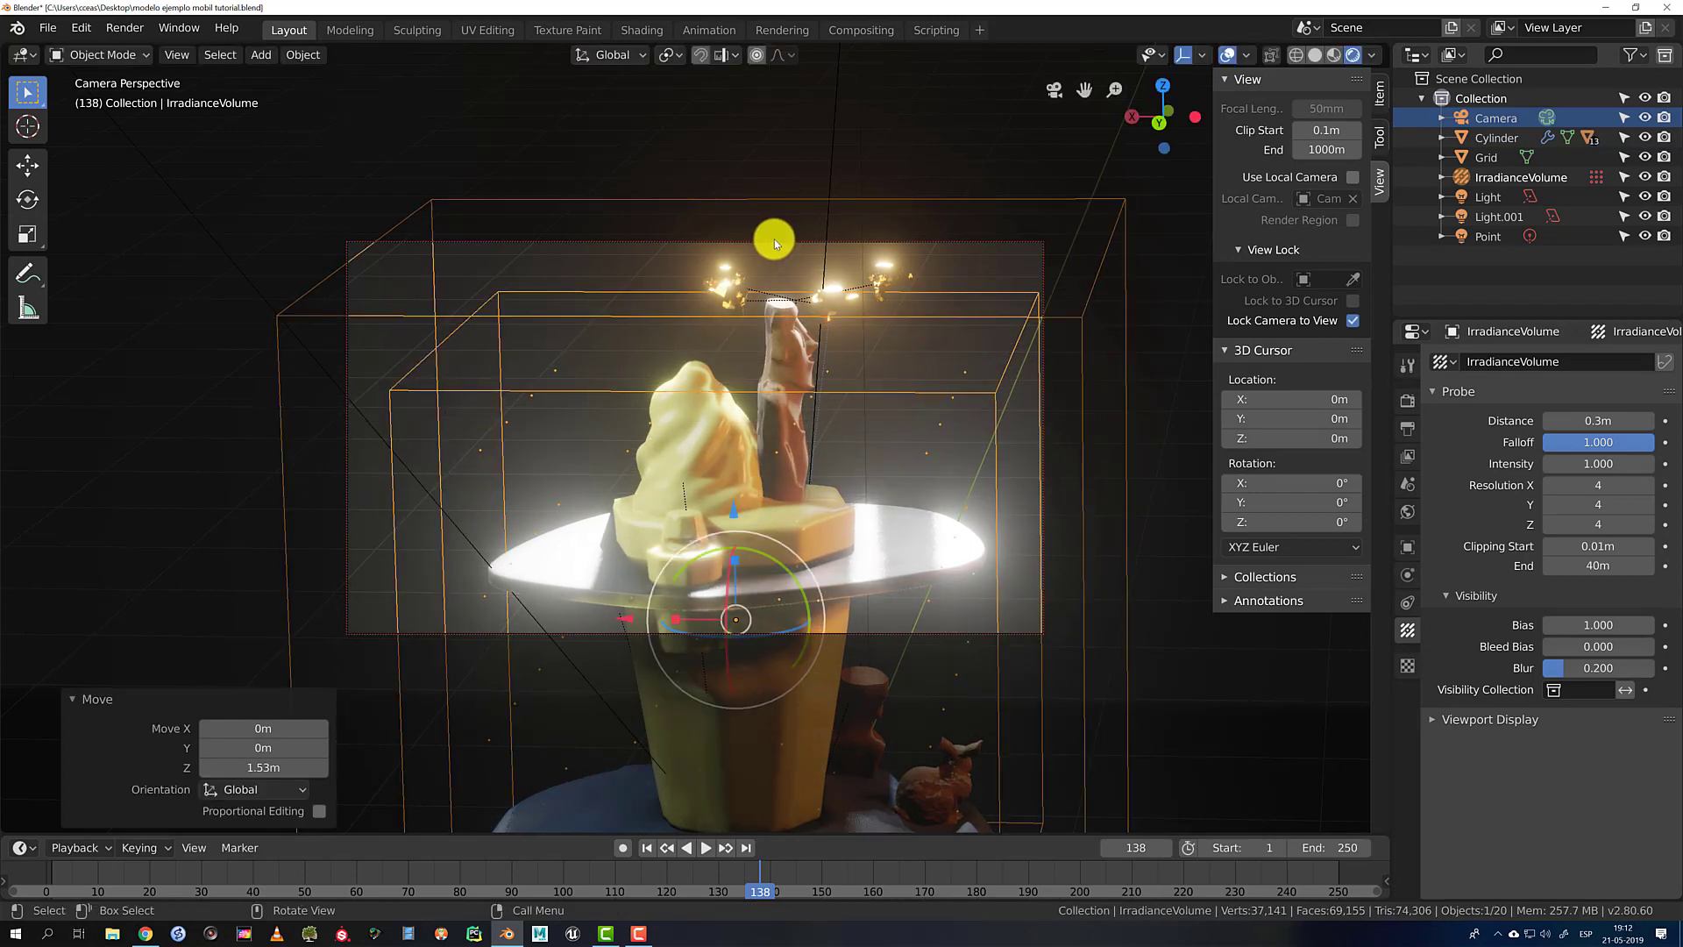
key(KP_0)
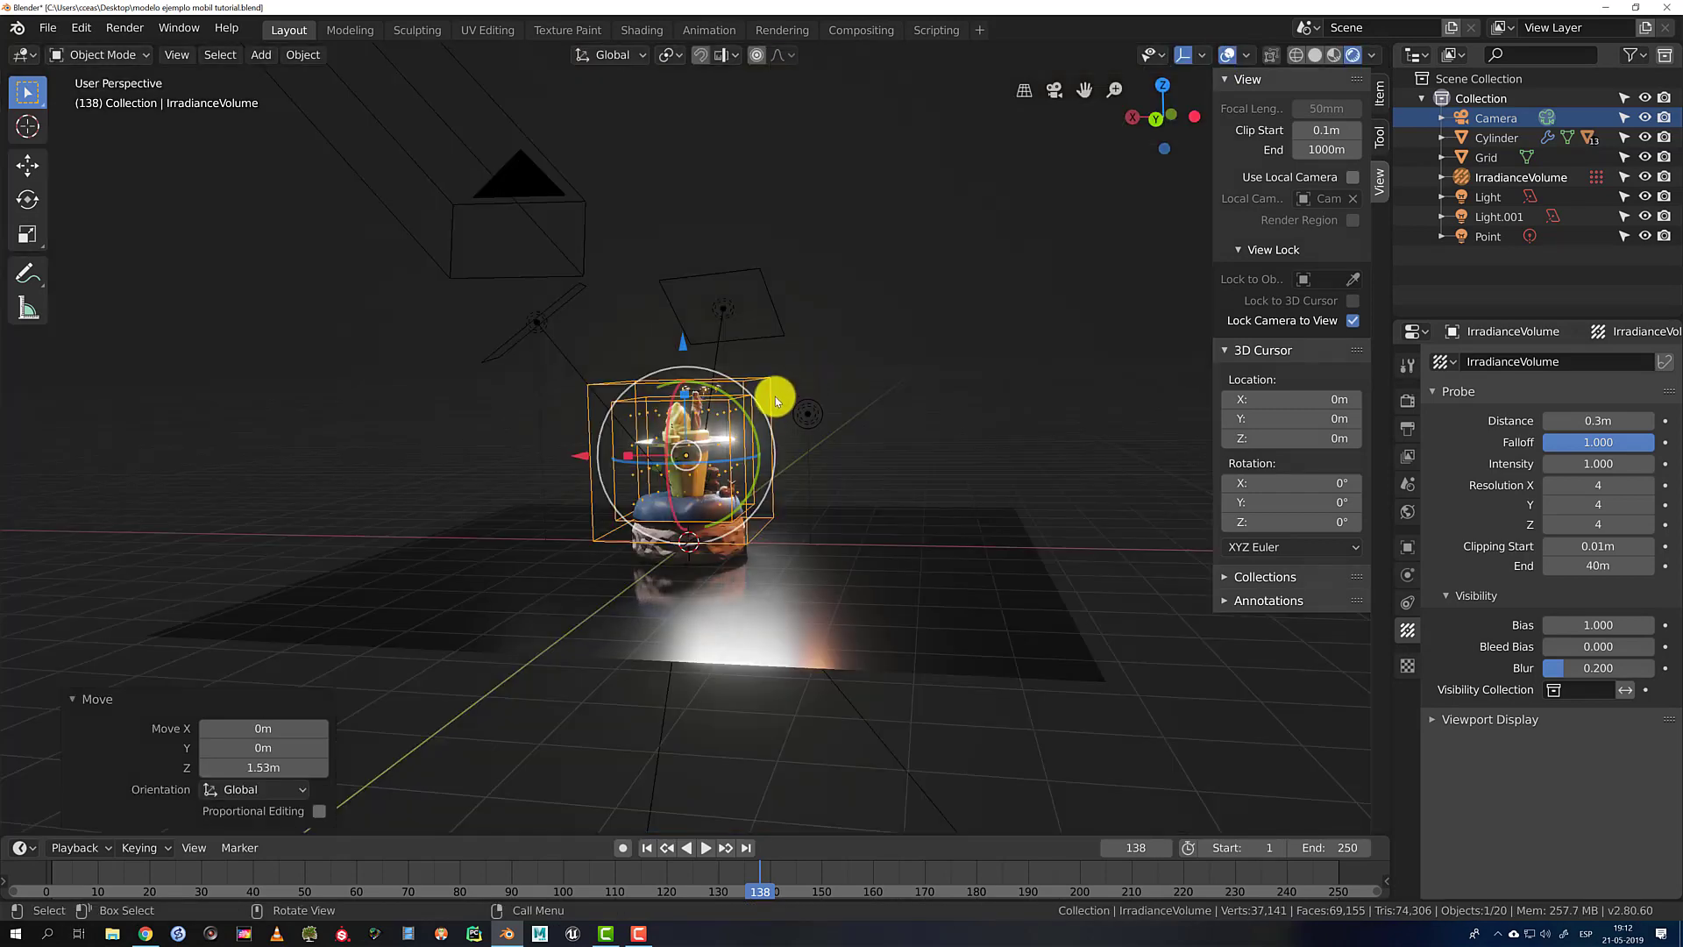
scroll(766, 412, up, 5)
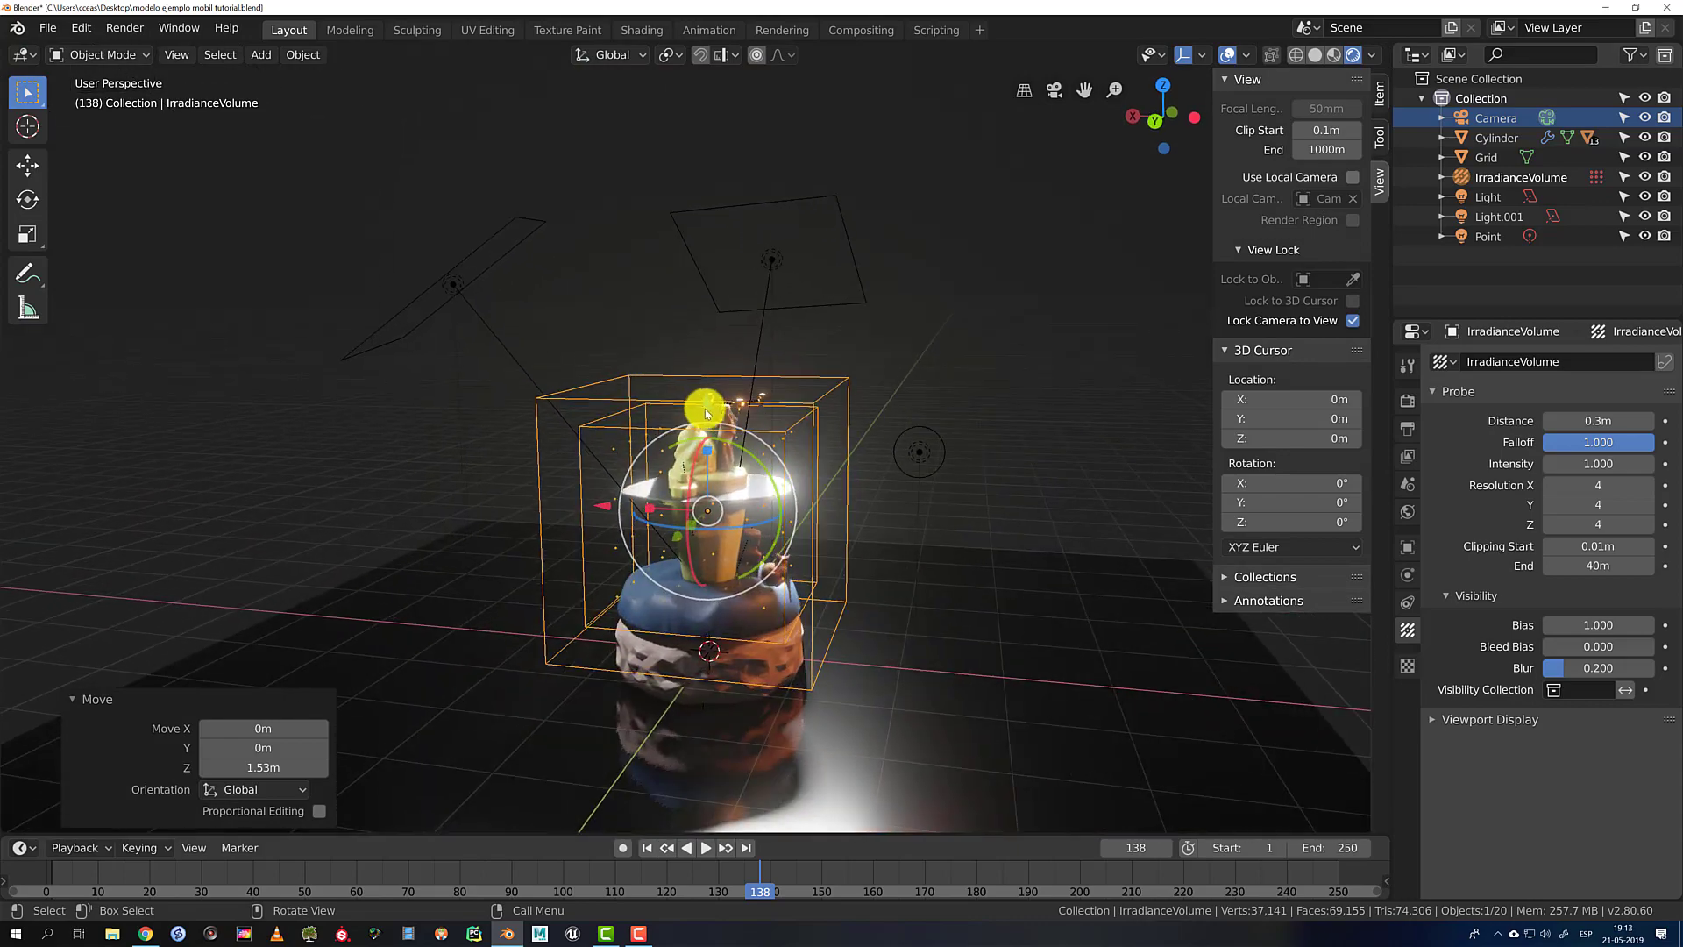
key(g)
key(z)
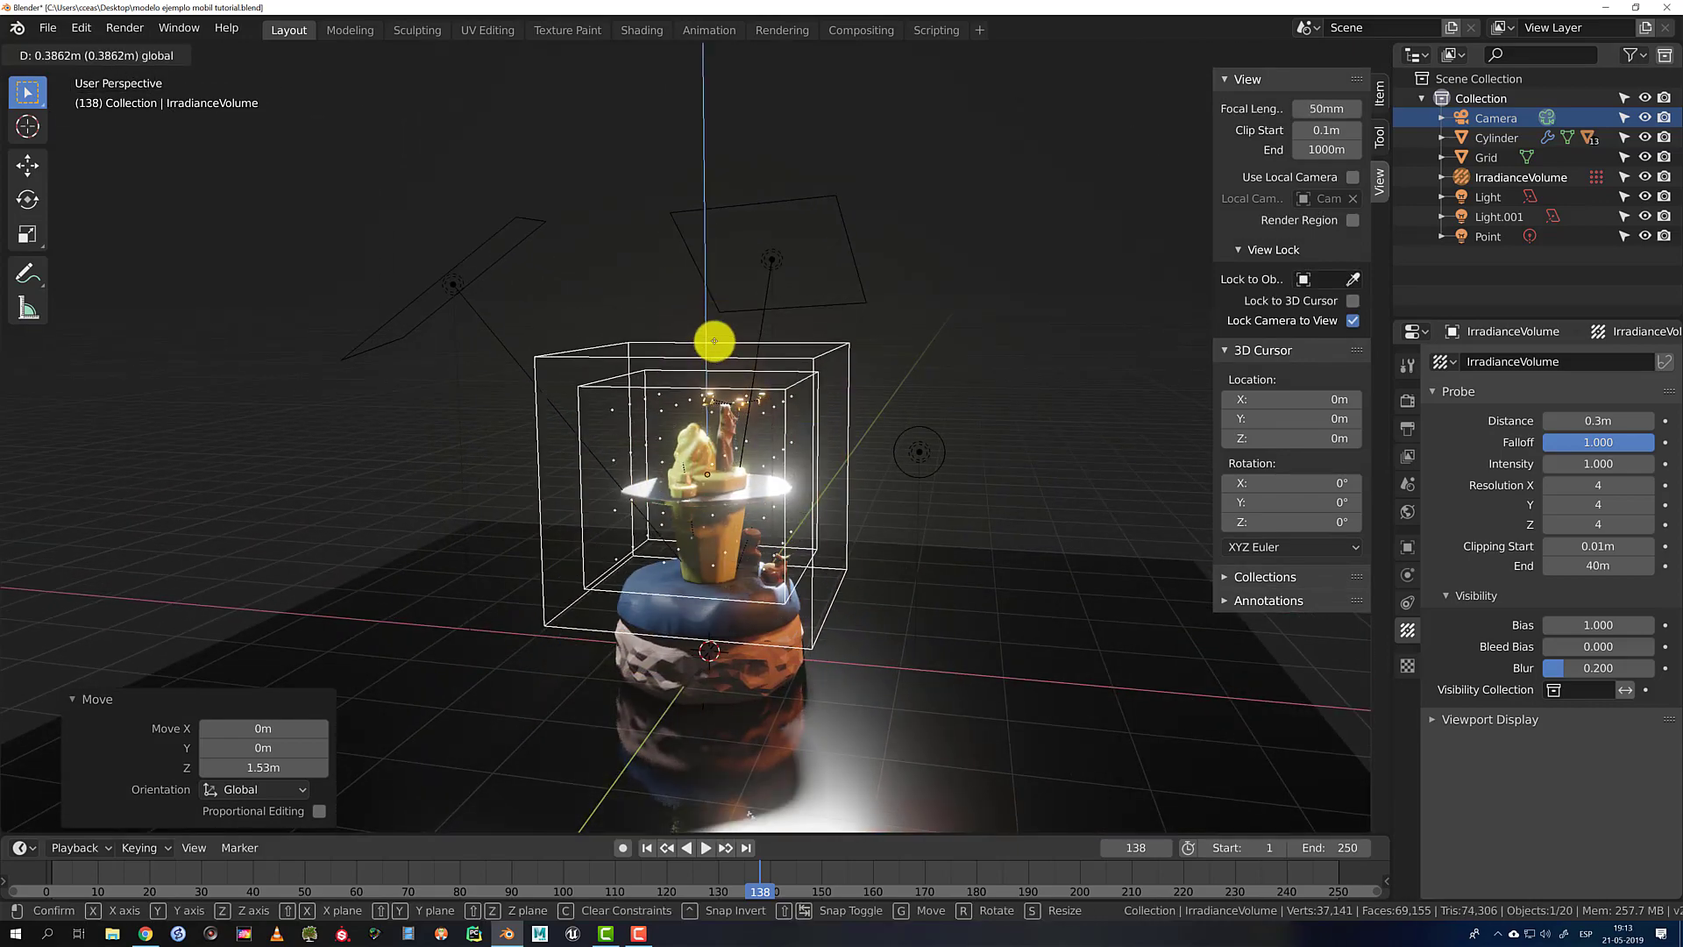
click(714, 337)
Rotate the irradiance volume about 5.62° around the Z axis
scroll(670, 405, up, 3)
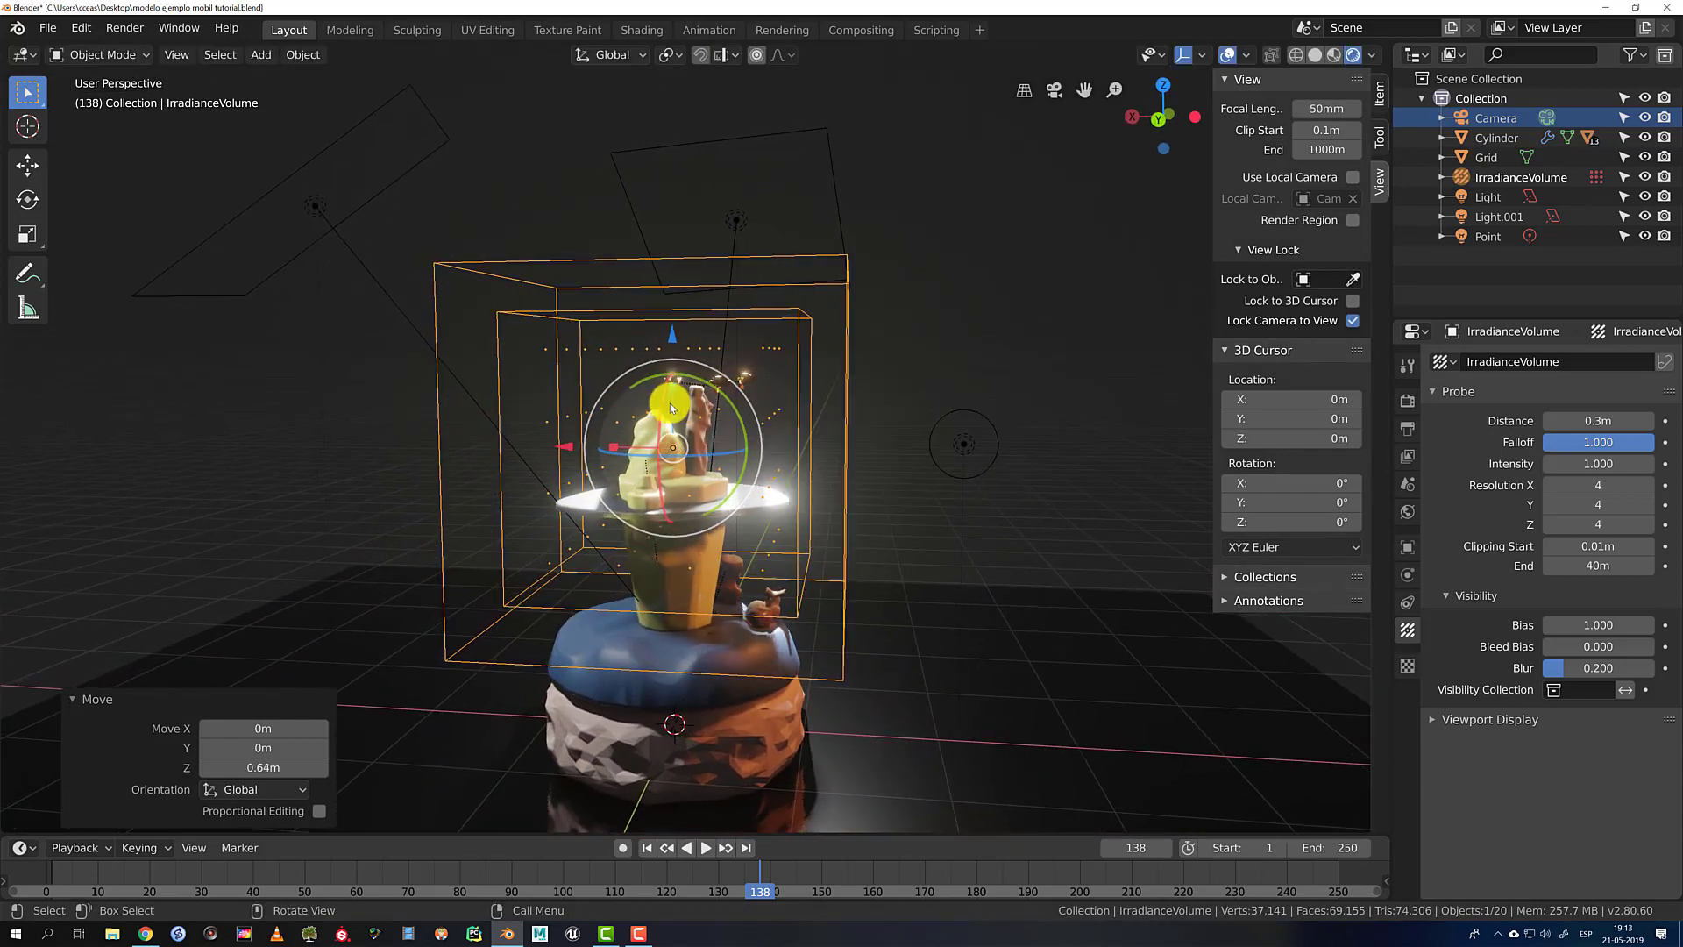
middle_drag(670, 405, 629, 428)
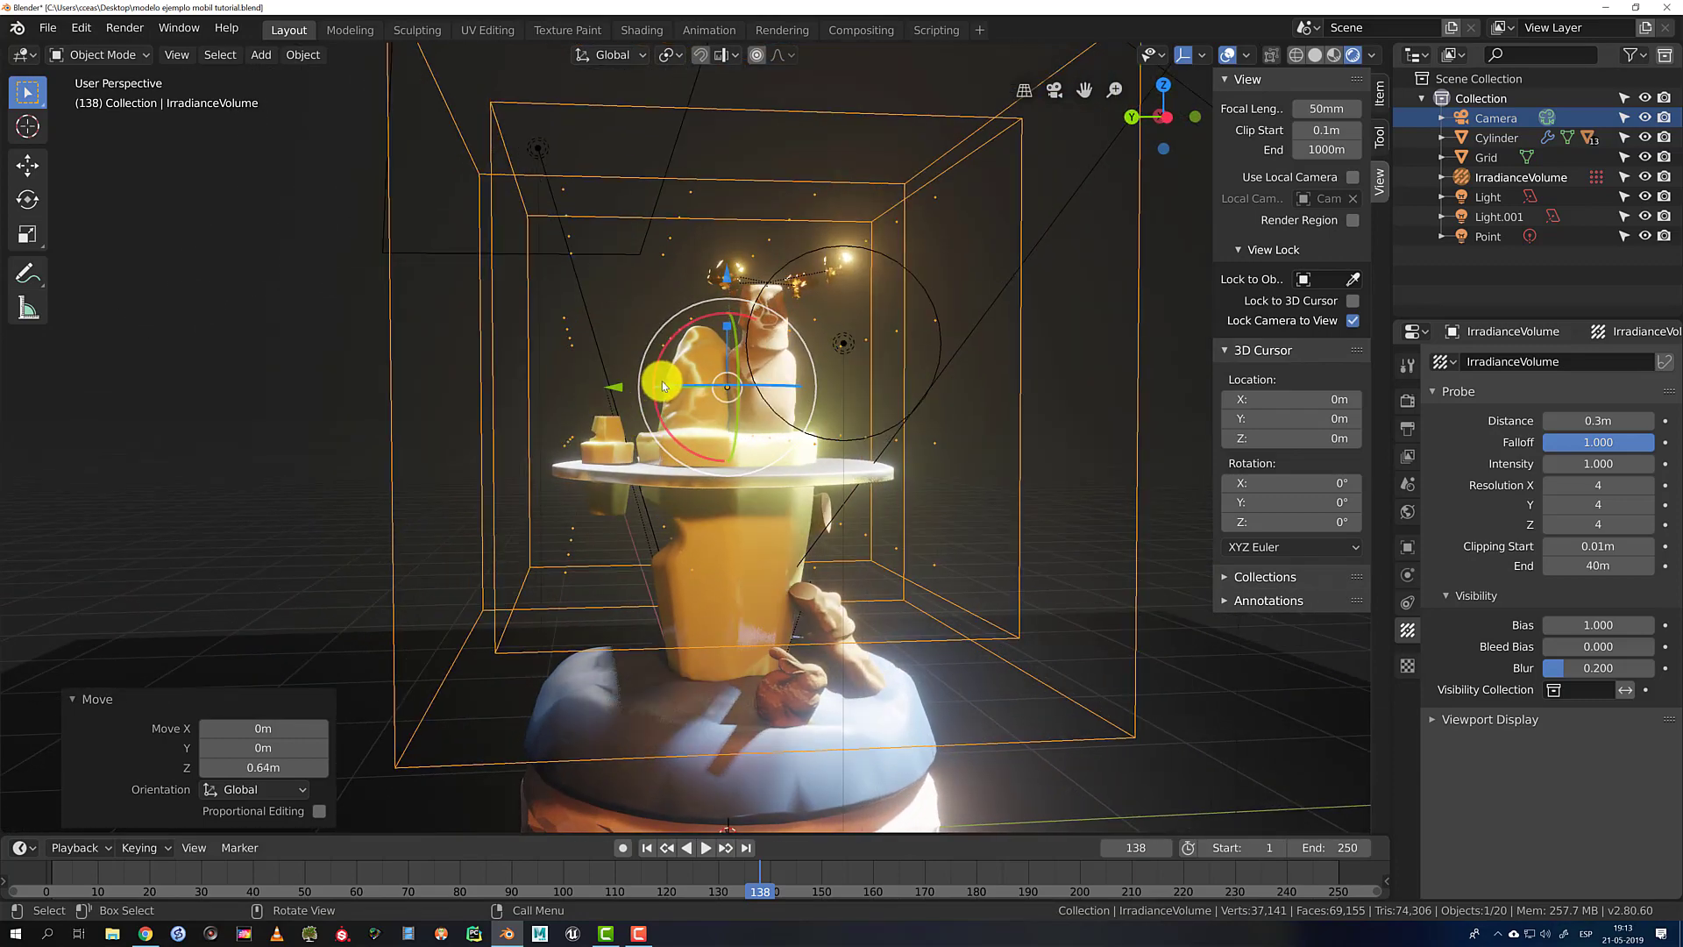
drag(663, 384, 560, 233)
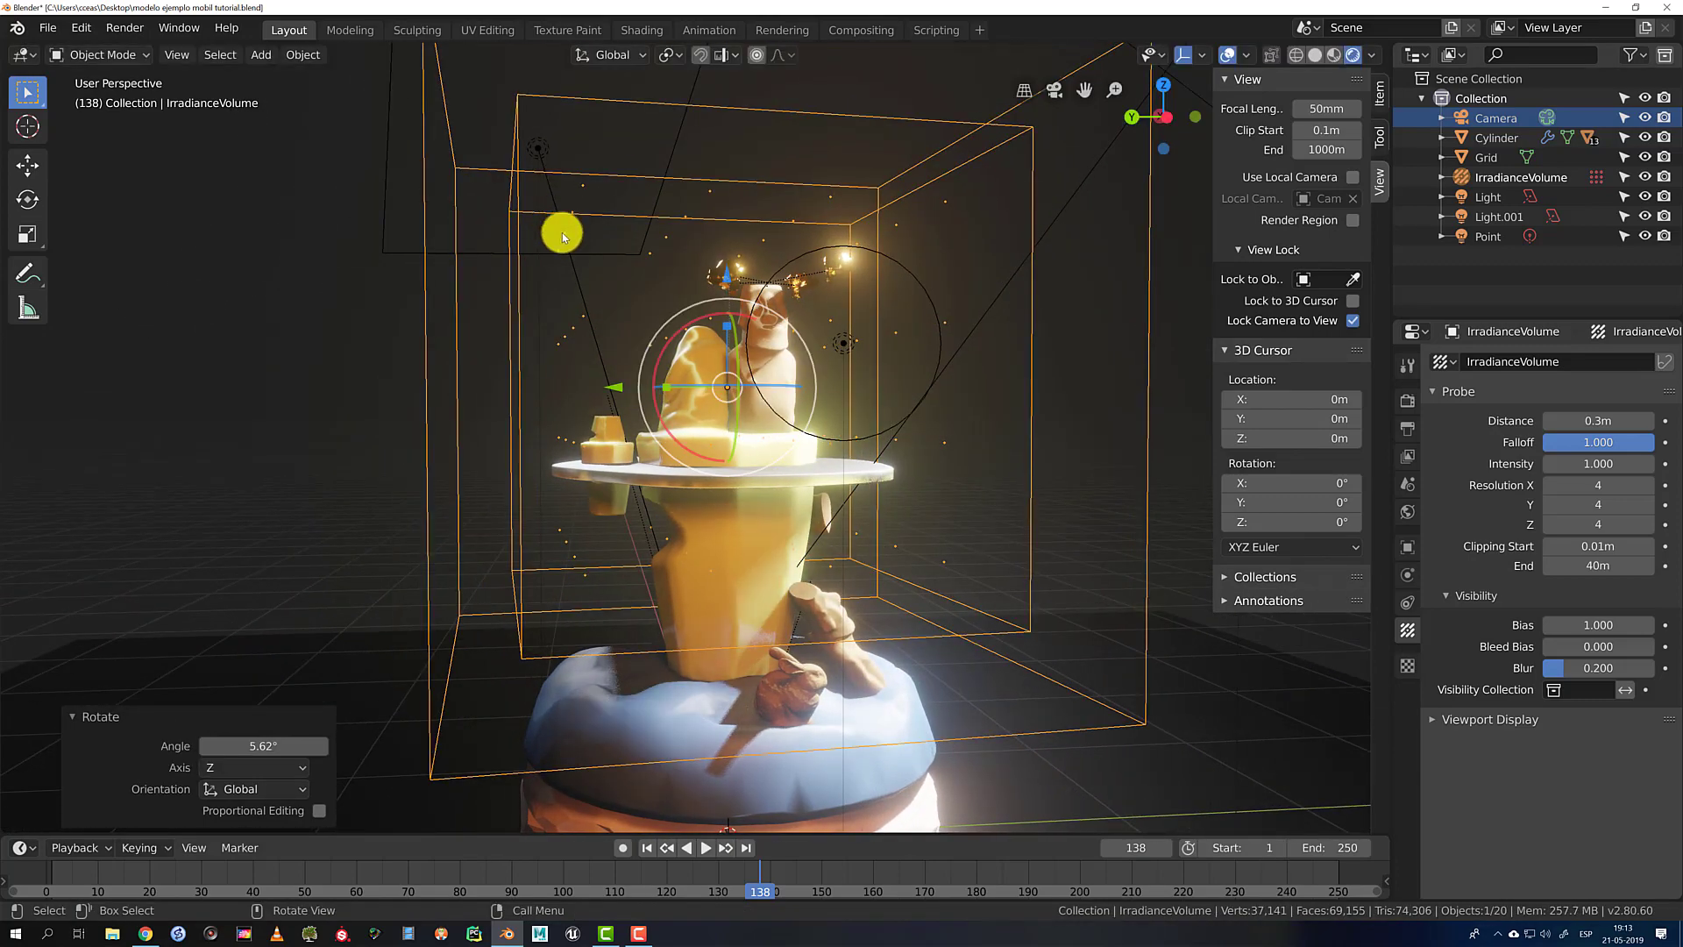
mouse_move(666, 385)
mouse_down()
mouse_move(639, 378)
mouse_move(679, 386)
mouse_move(672, 400)
mouse_up()
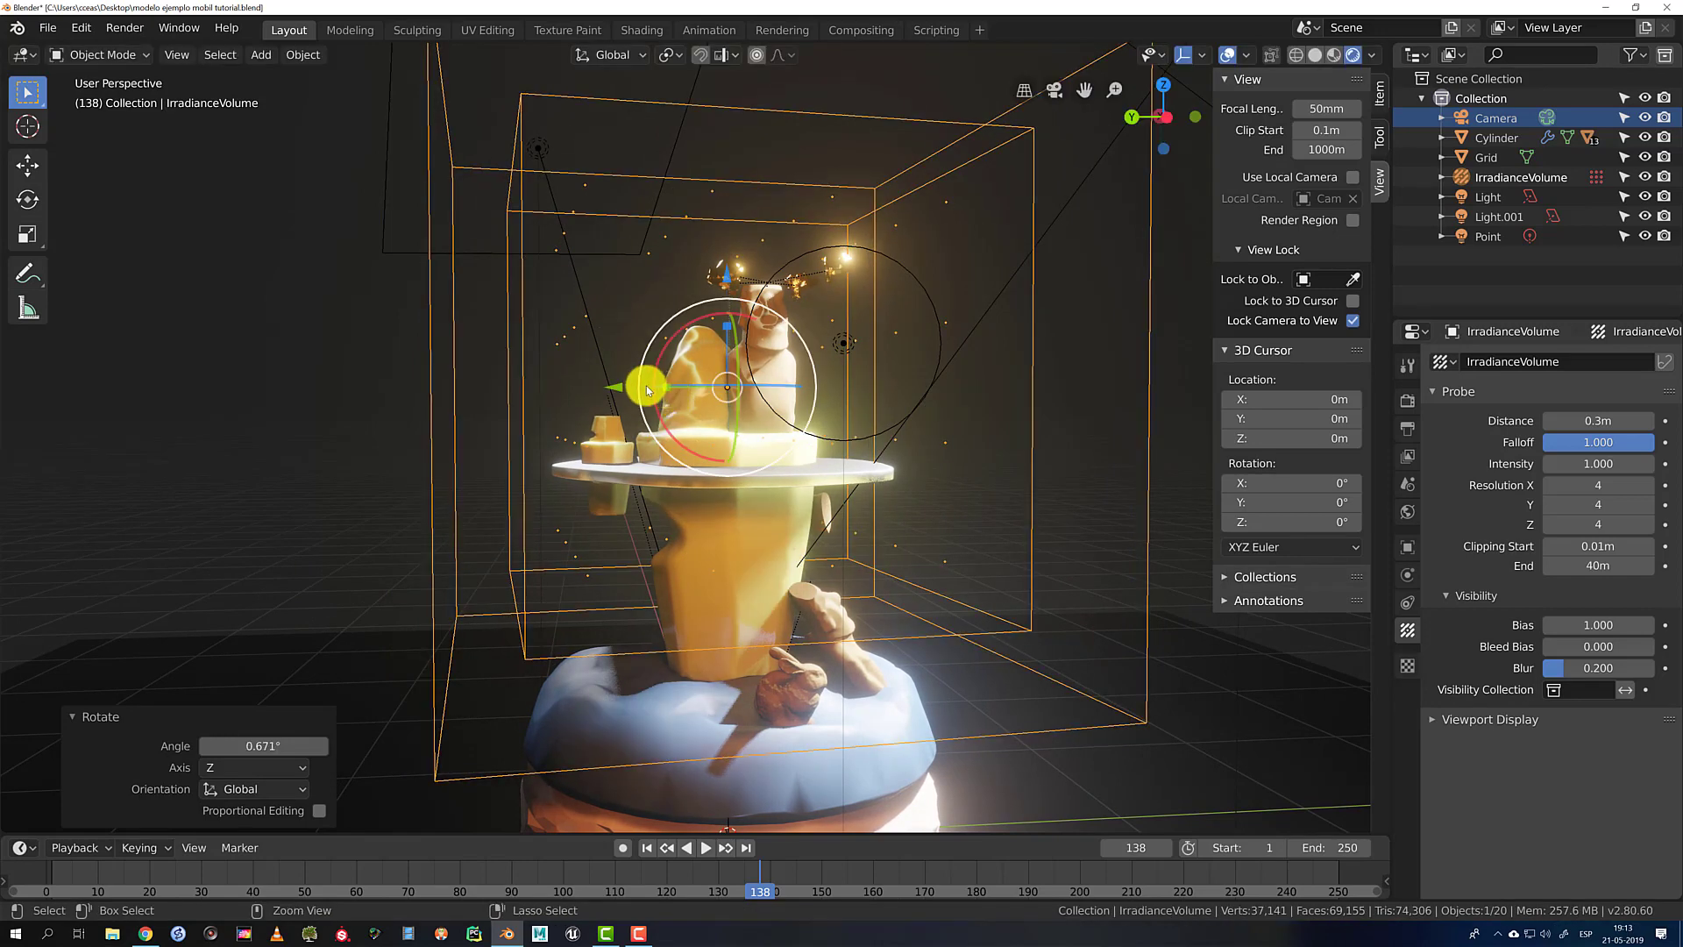
click(731, 321)
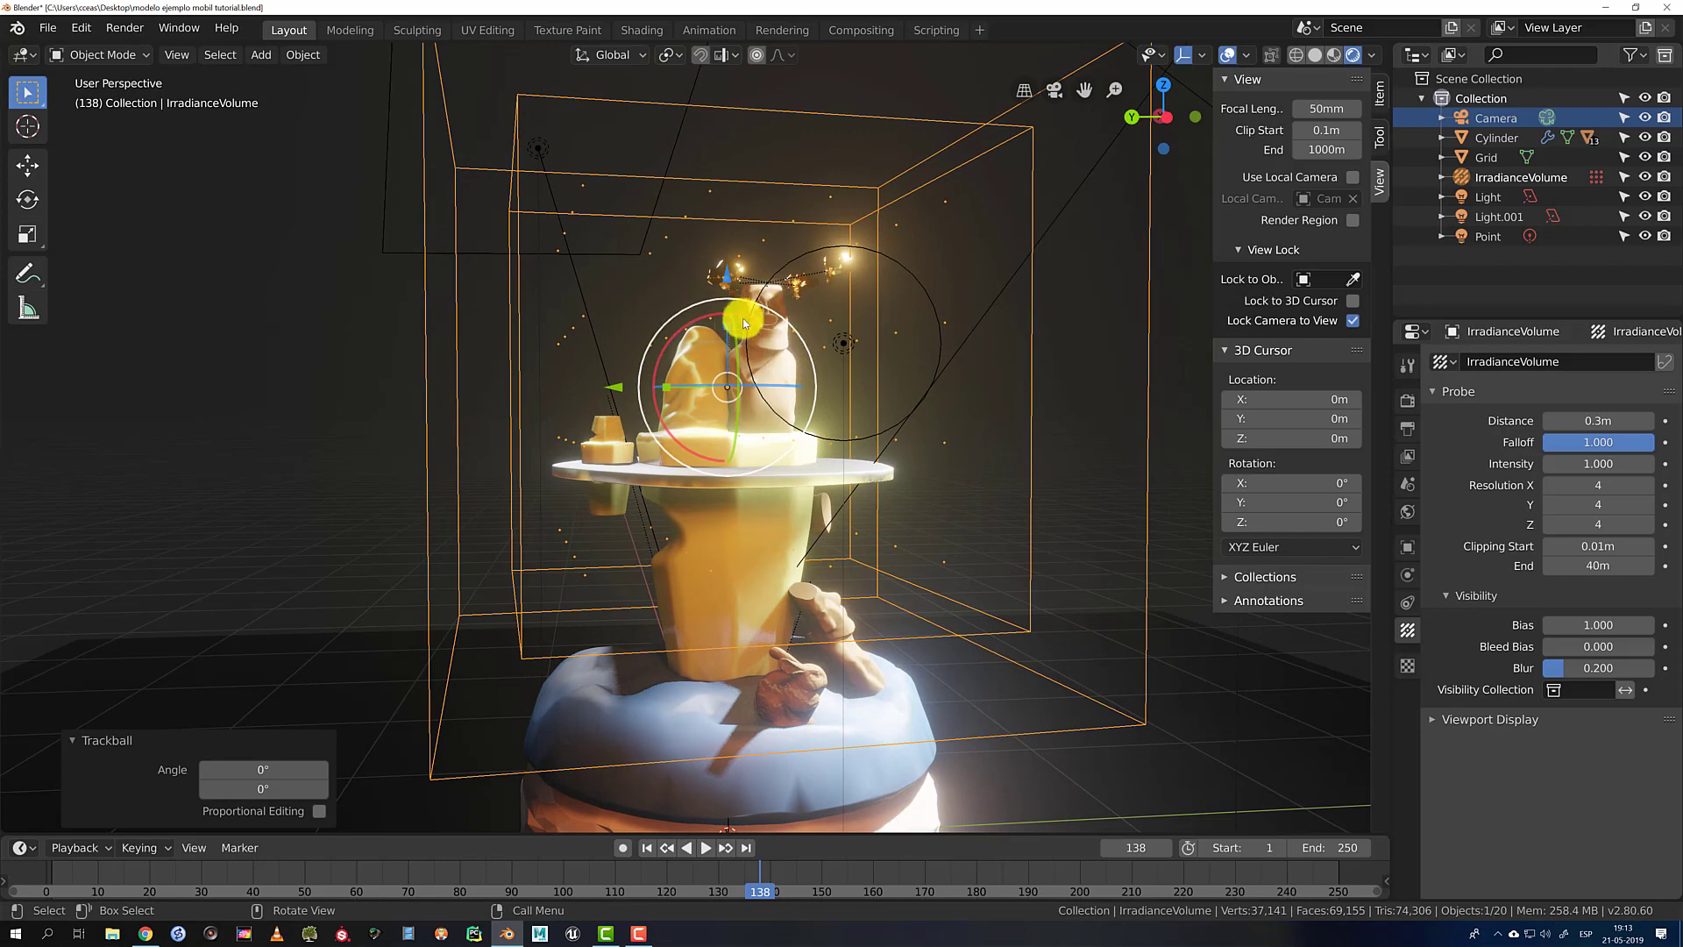
Enlarge the irradiance volume by a factor of about 1.362 and raise it about 0.332 m along Z
drag(687, 391, 710, 377)
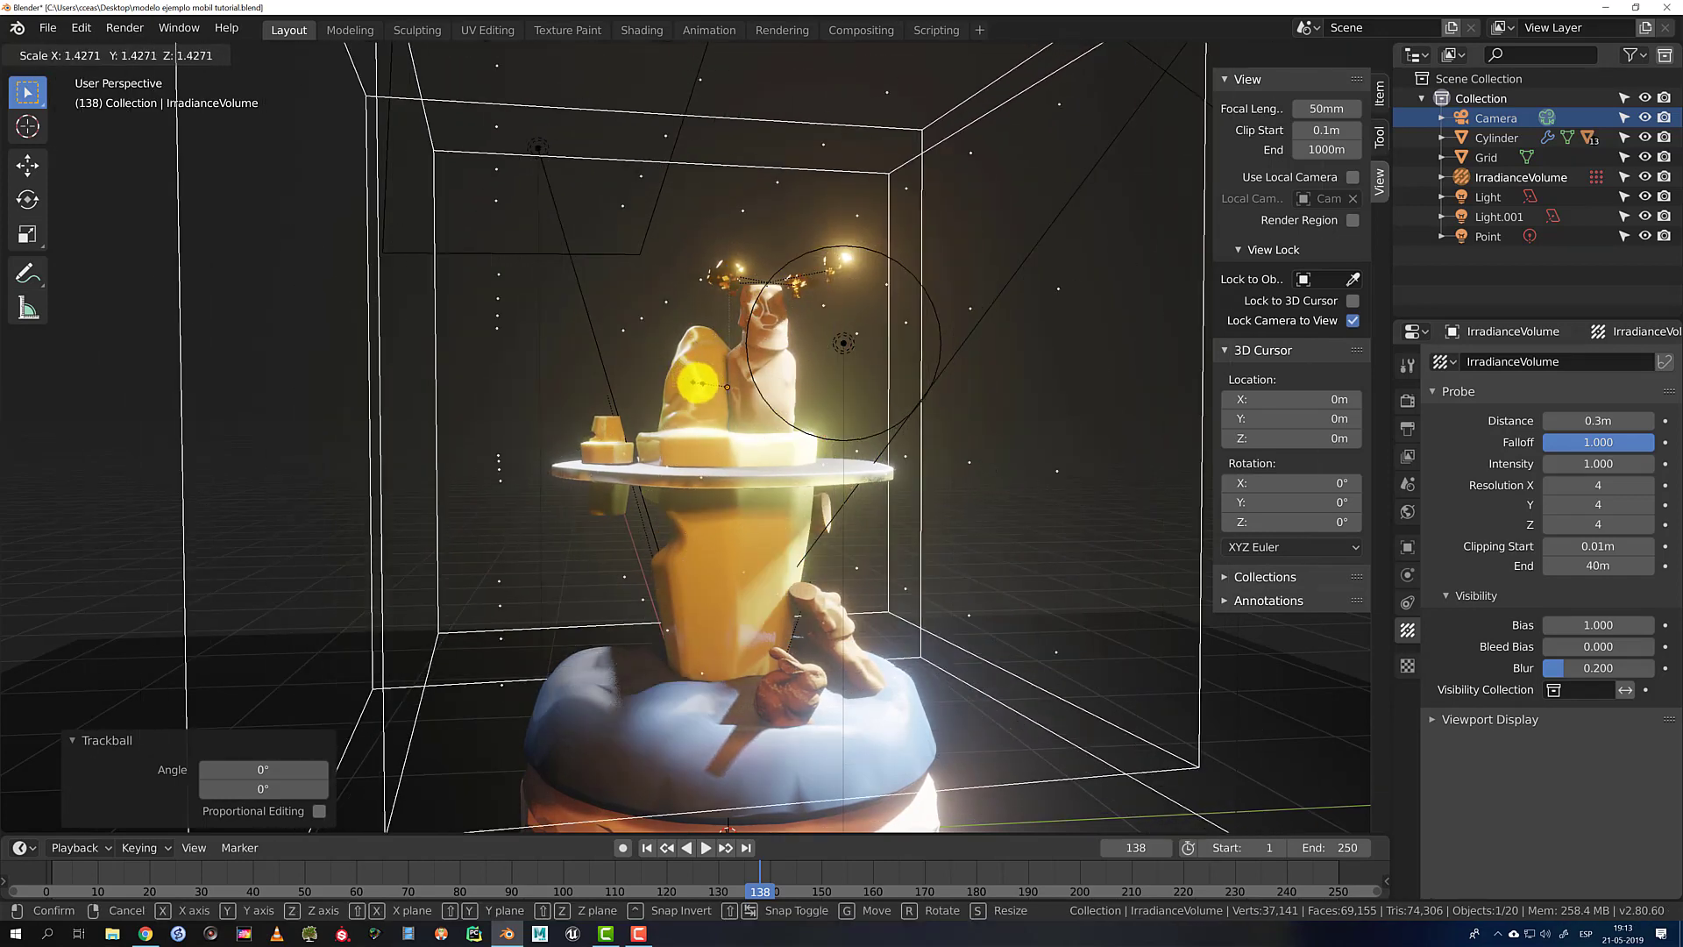
click(695, 385)
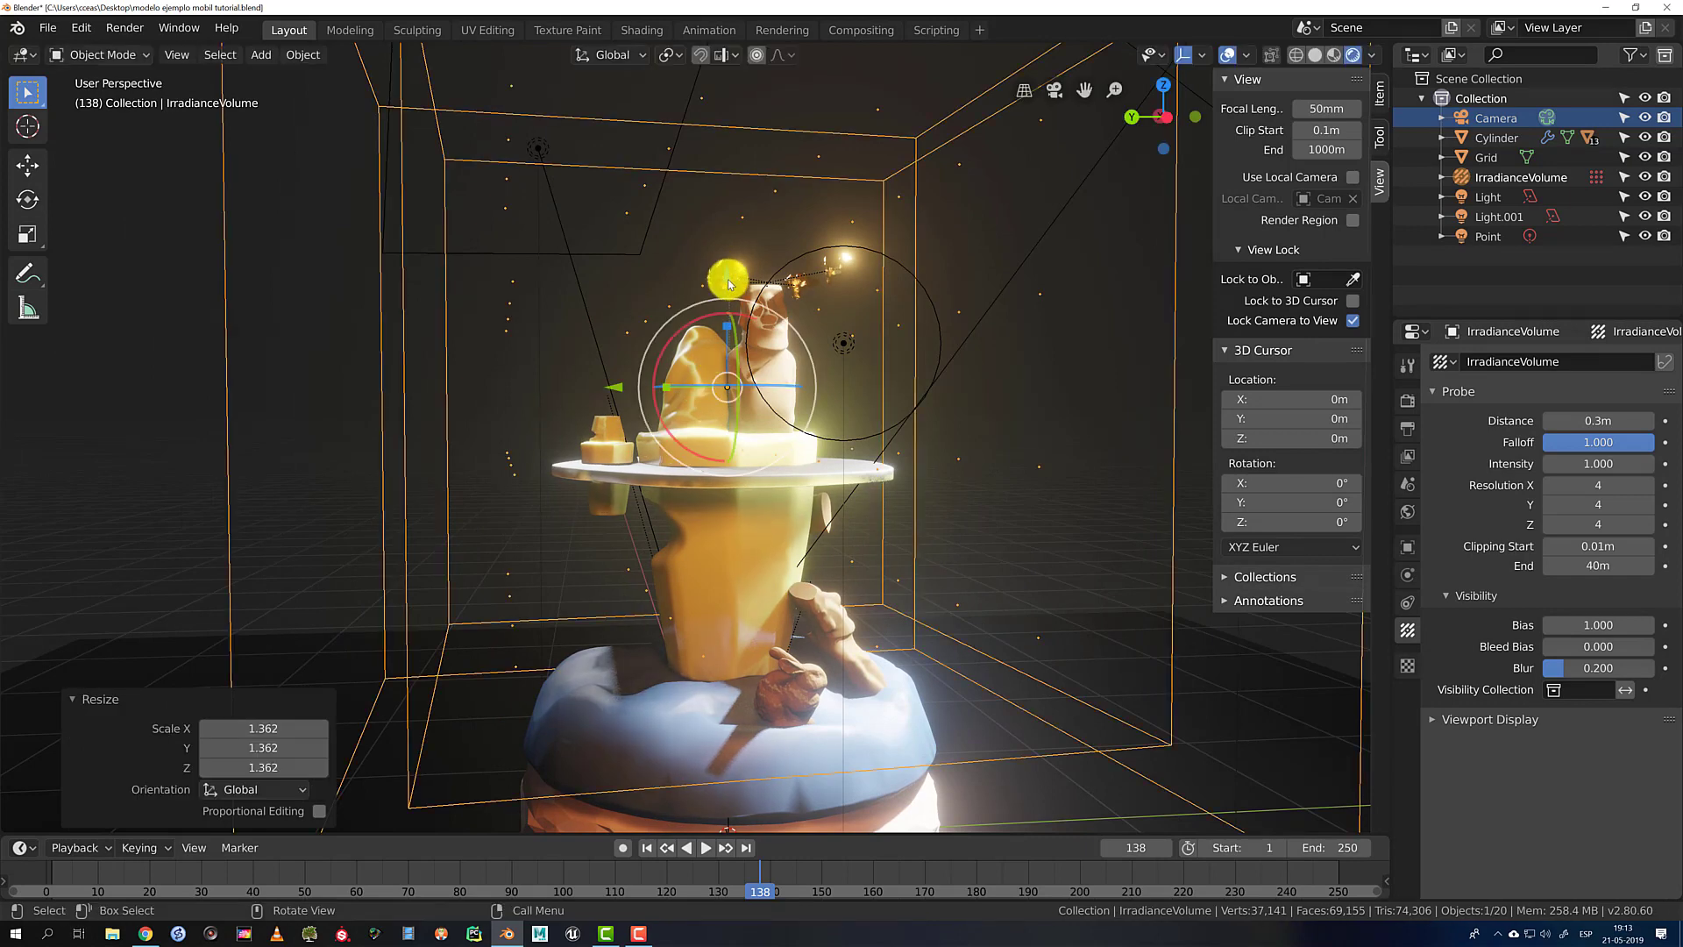
key(g)
key(z)
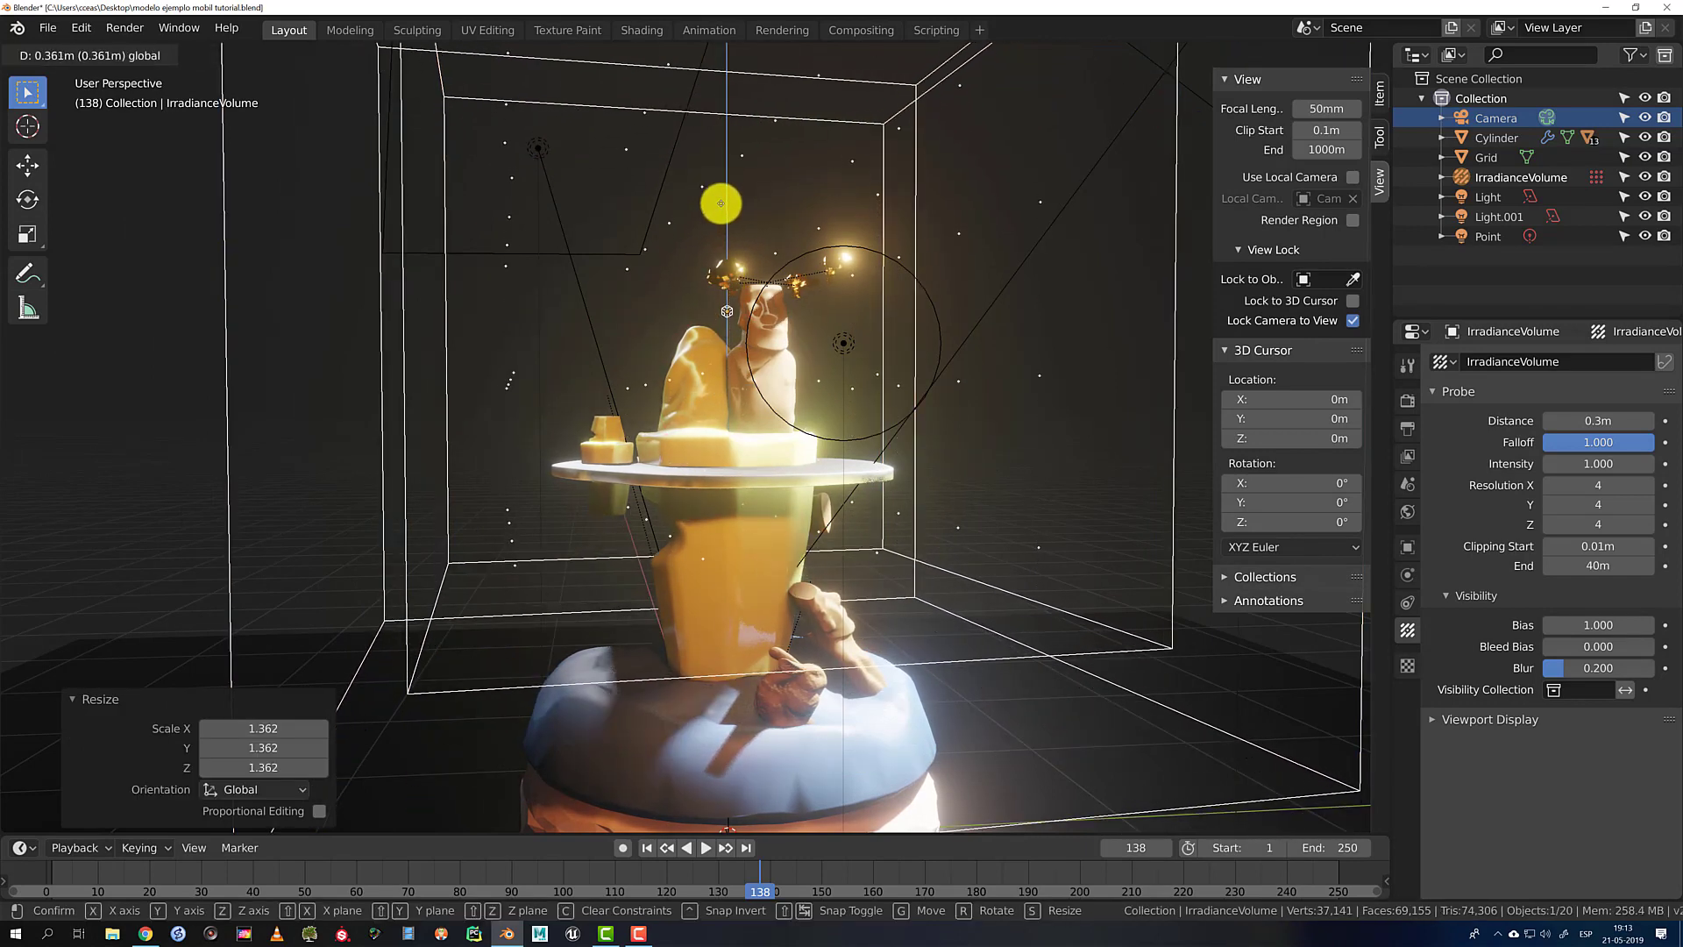
click(713, 390)
Scale the irradiance volume down by about 0.833 and shift it about -0.145 m along X over the sculpture
key(s)
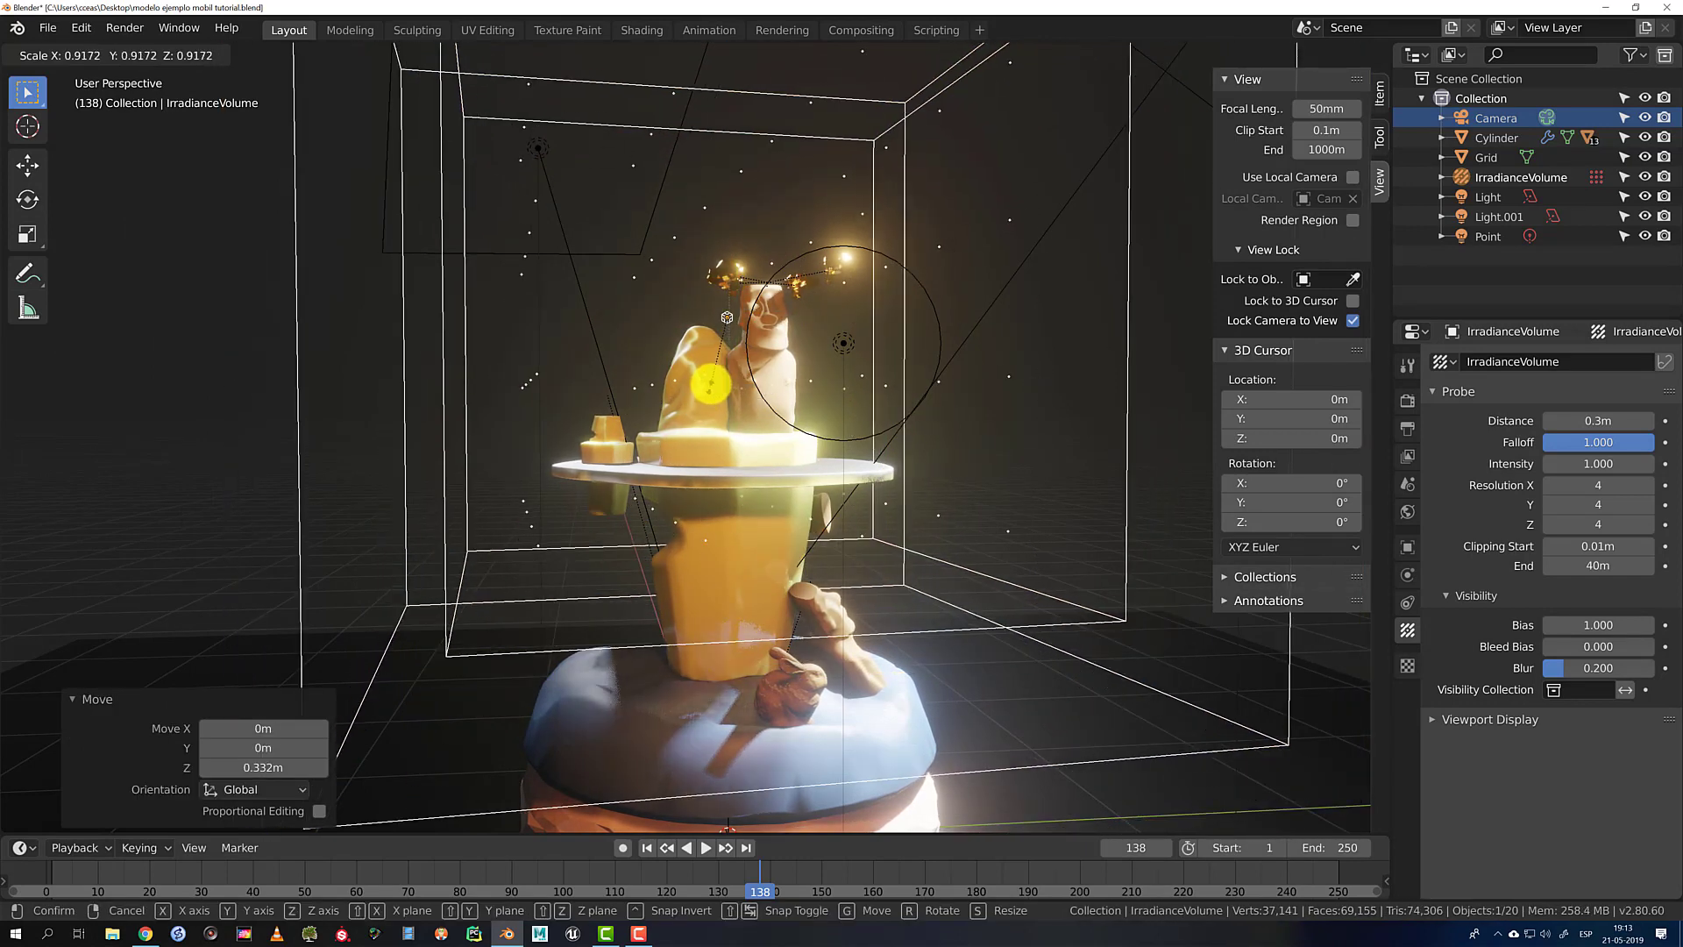
click(710, 382)
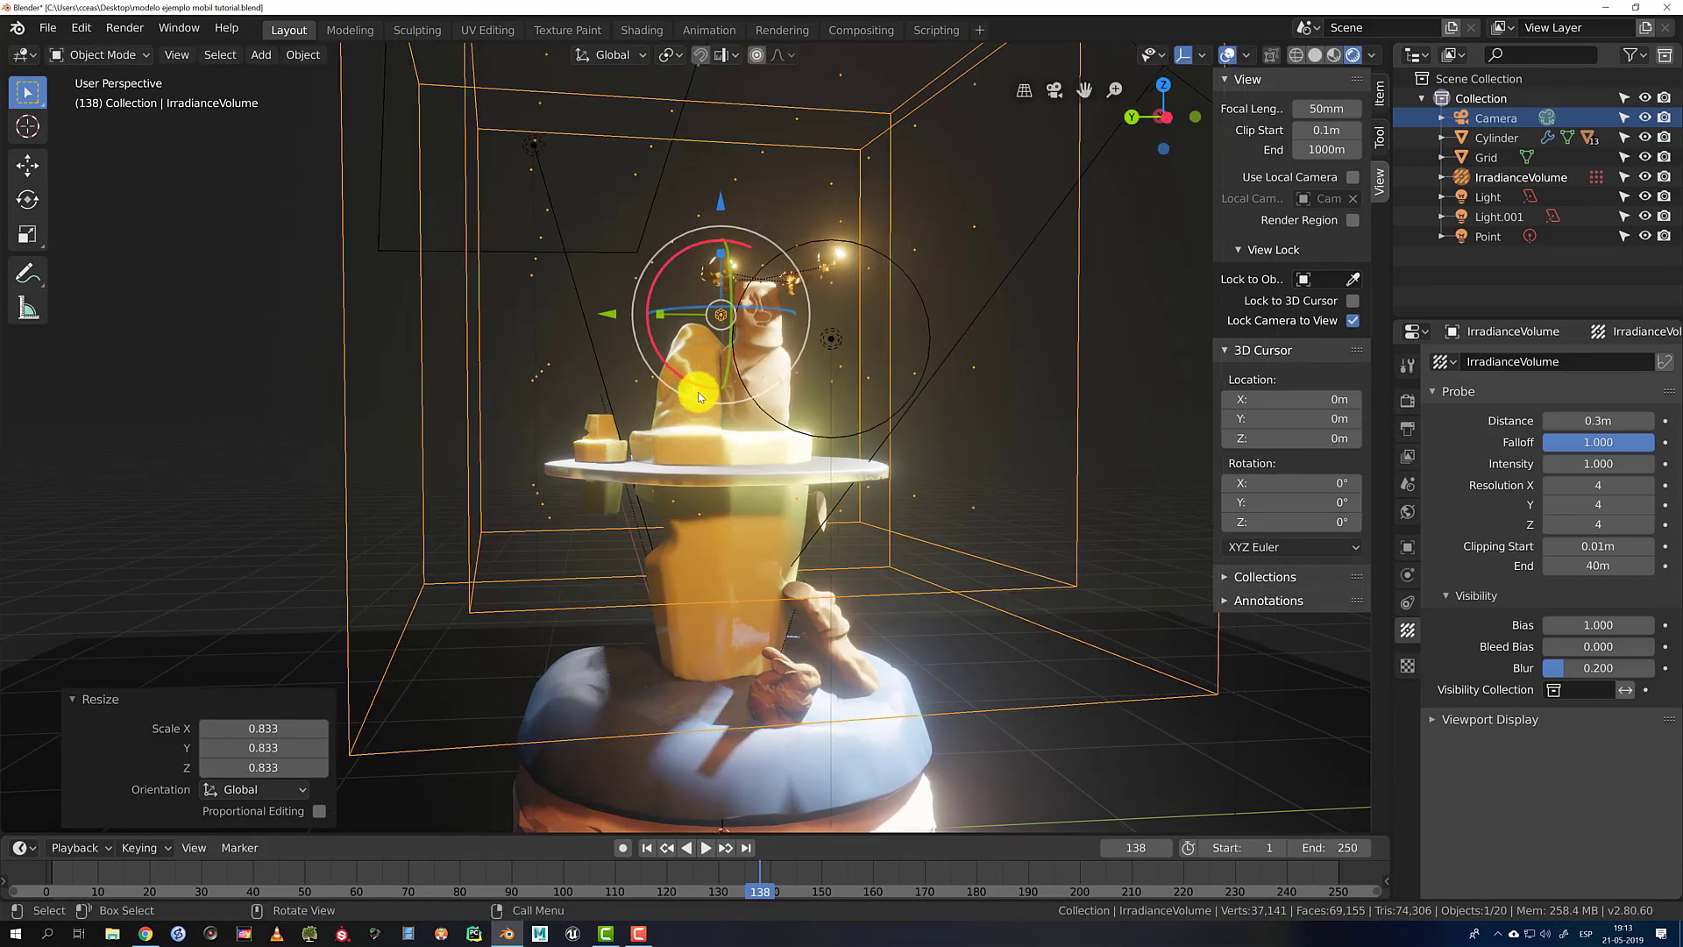
middle_drag(699, 396, 888, 470)
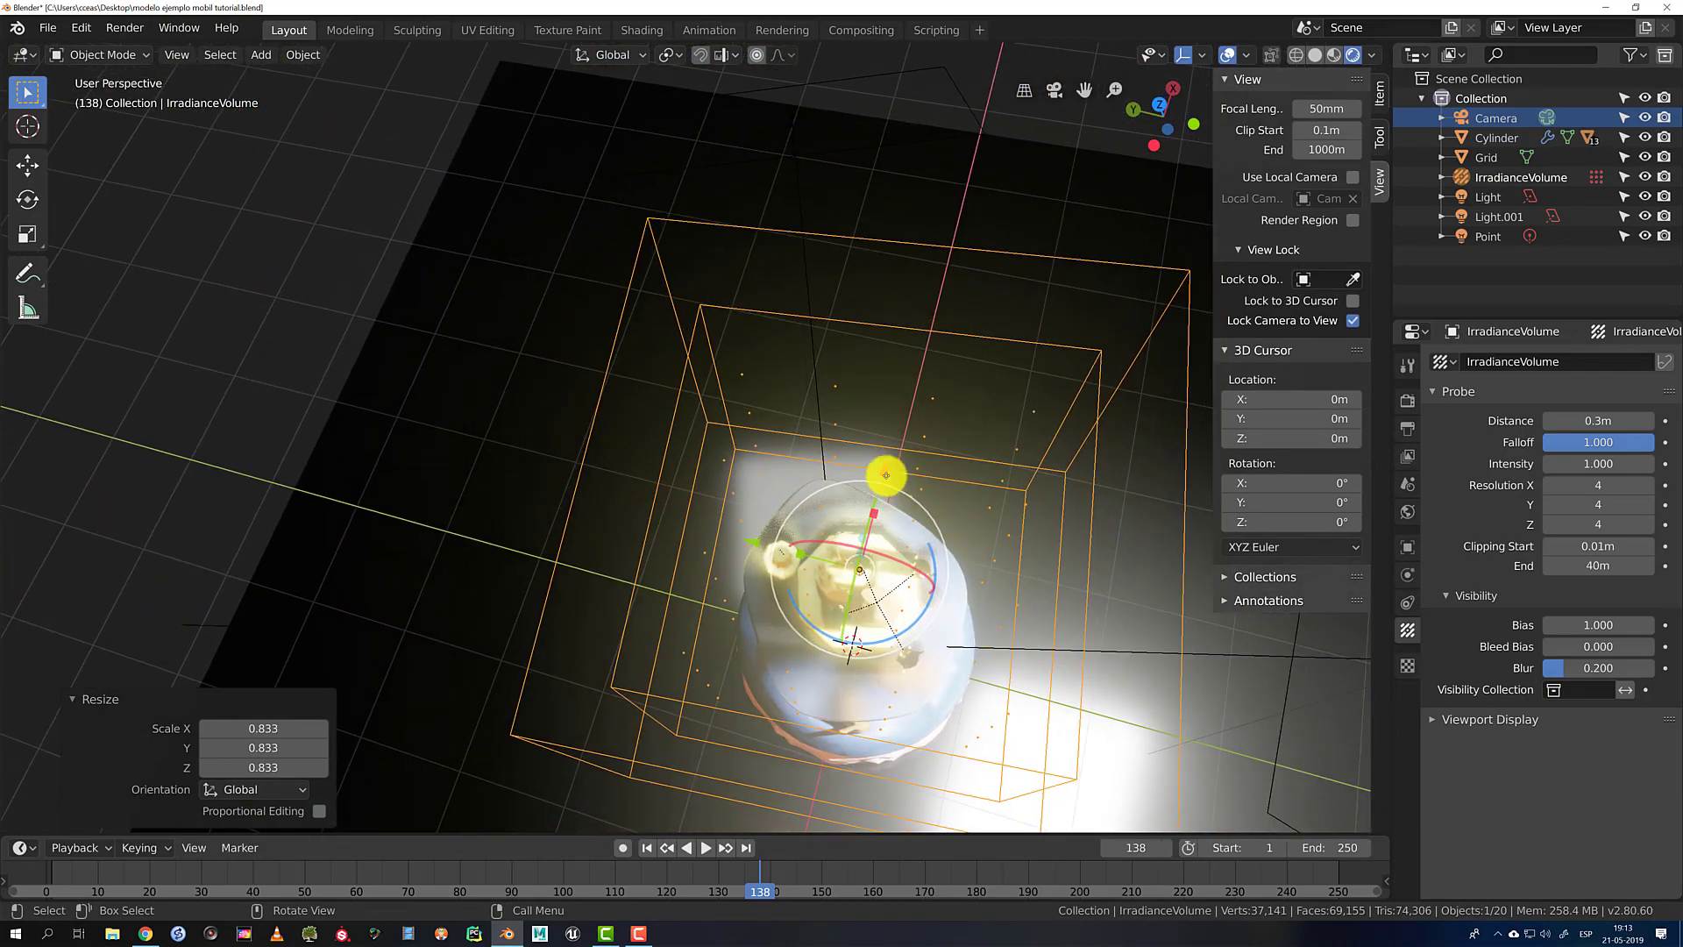
drag(886, 475, 882, 489)
middle_drag(882, 489, 819, 387)
Lower the irradiance volume about 0.496 m and stretch it along Z by a factor of about 1.546
key(g)
key(z)
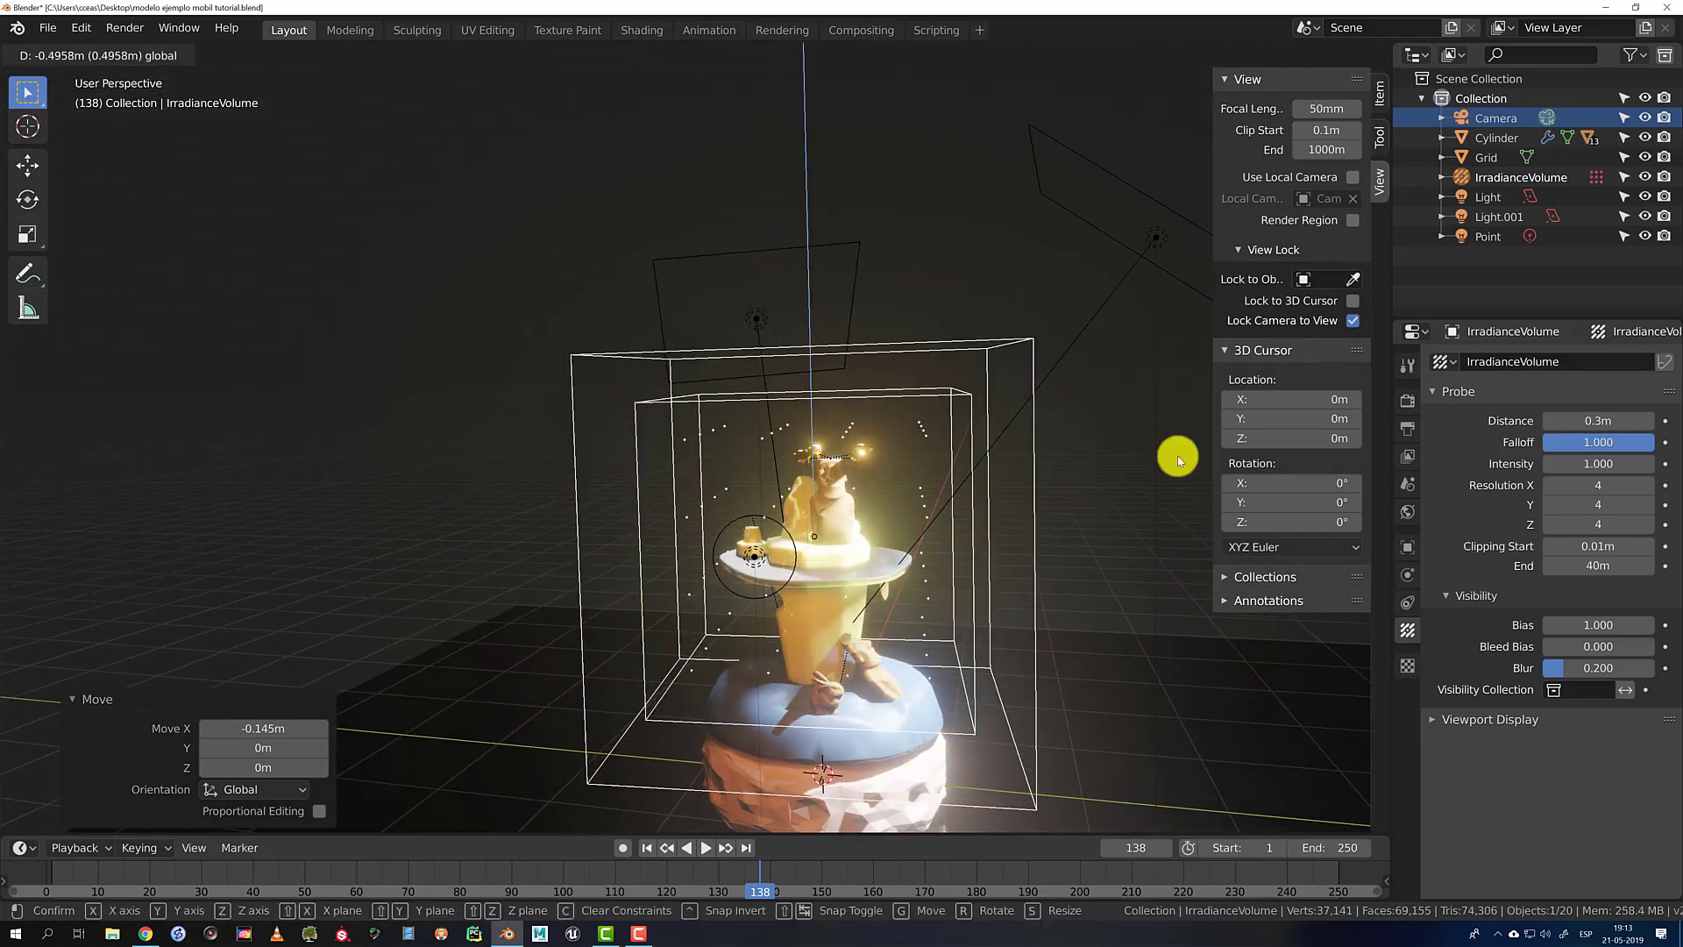
click(1177, 459)
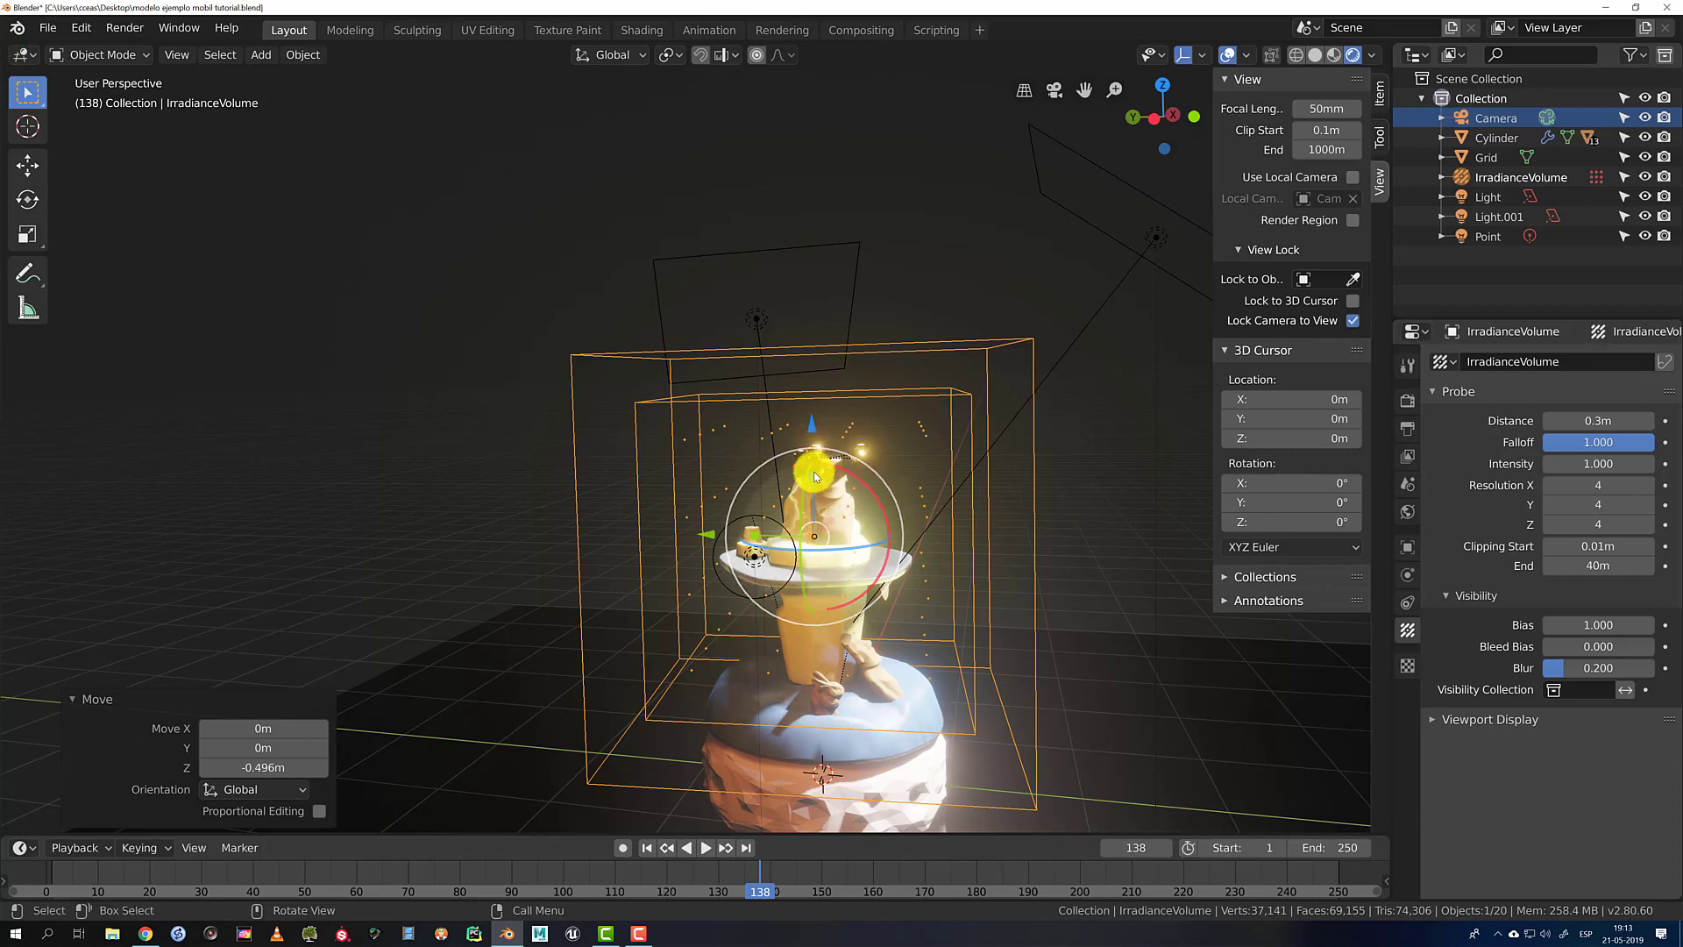
key(s)
key(z)
click(812, 441)
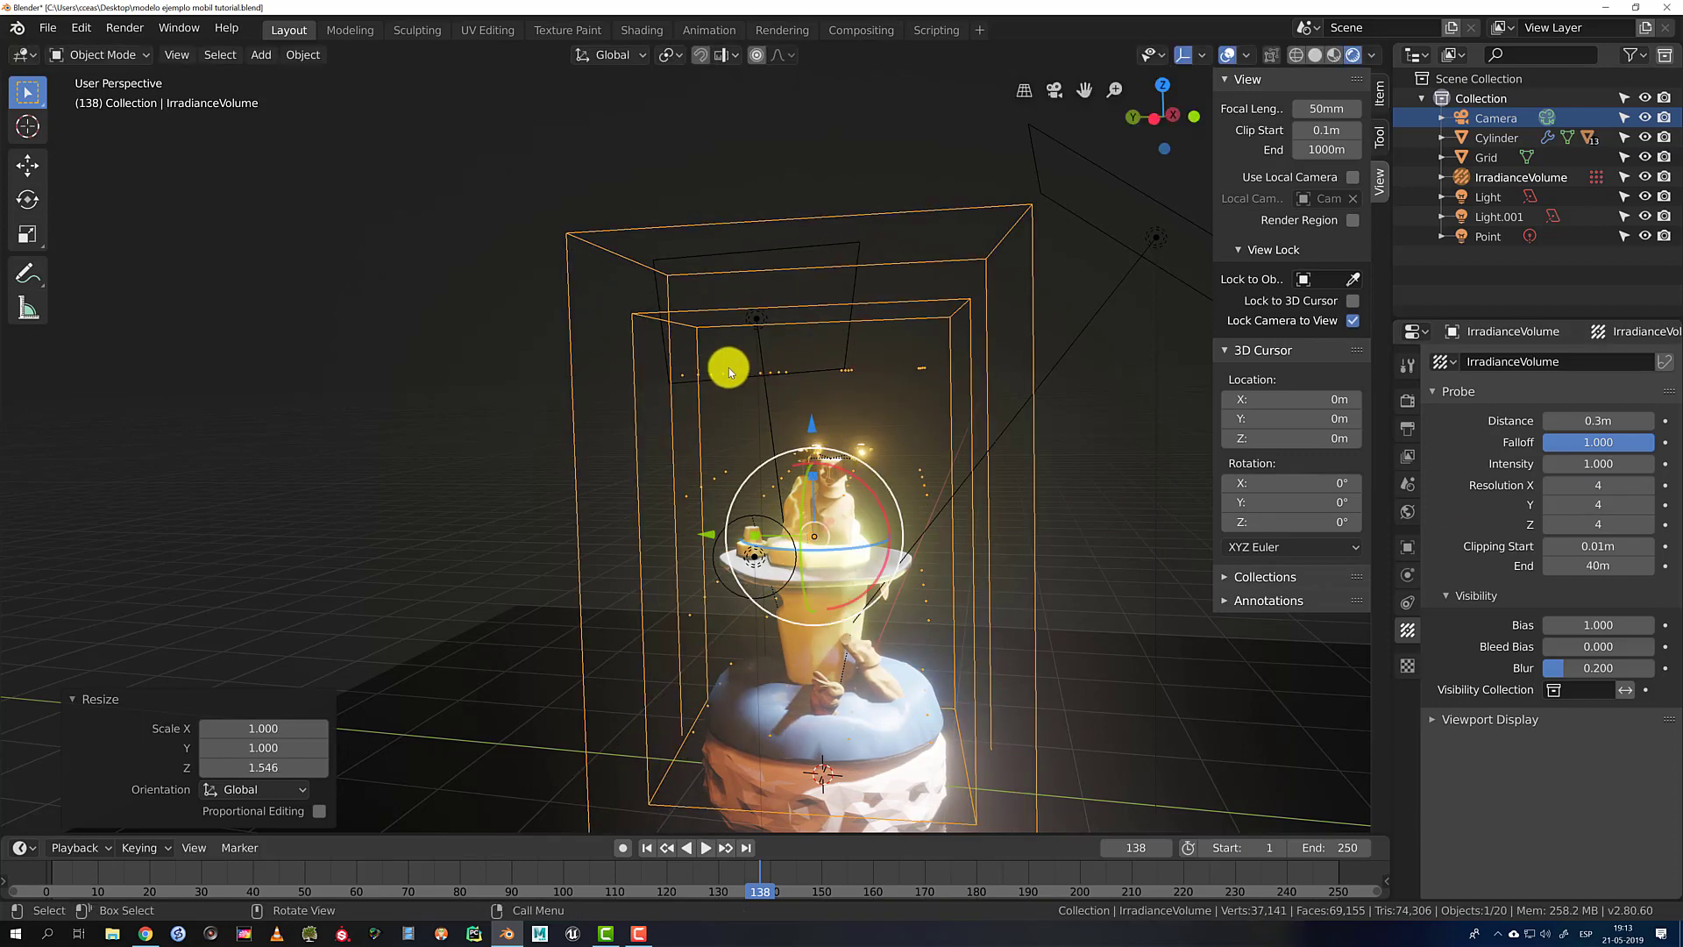
Lower the stretched irradiance volume about 0.574 m along Z so it encloses the sculpture's base
shift+middle_drag(814, 439, 807, 383)
scroll(807, 383, down, 1)
key(g)
key(z)
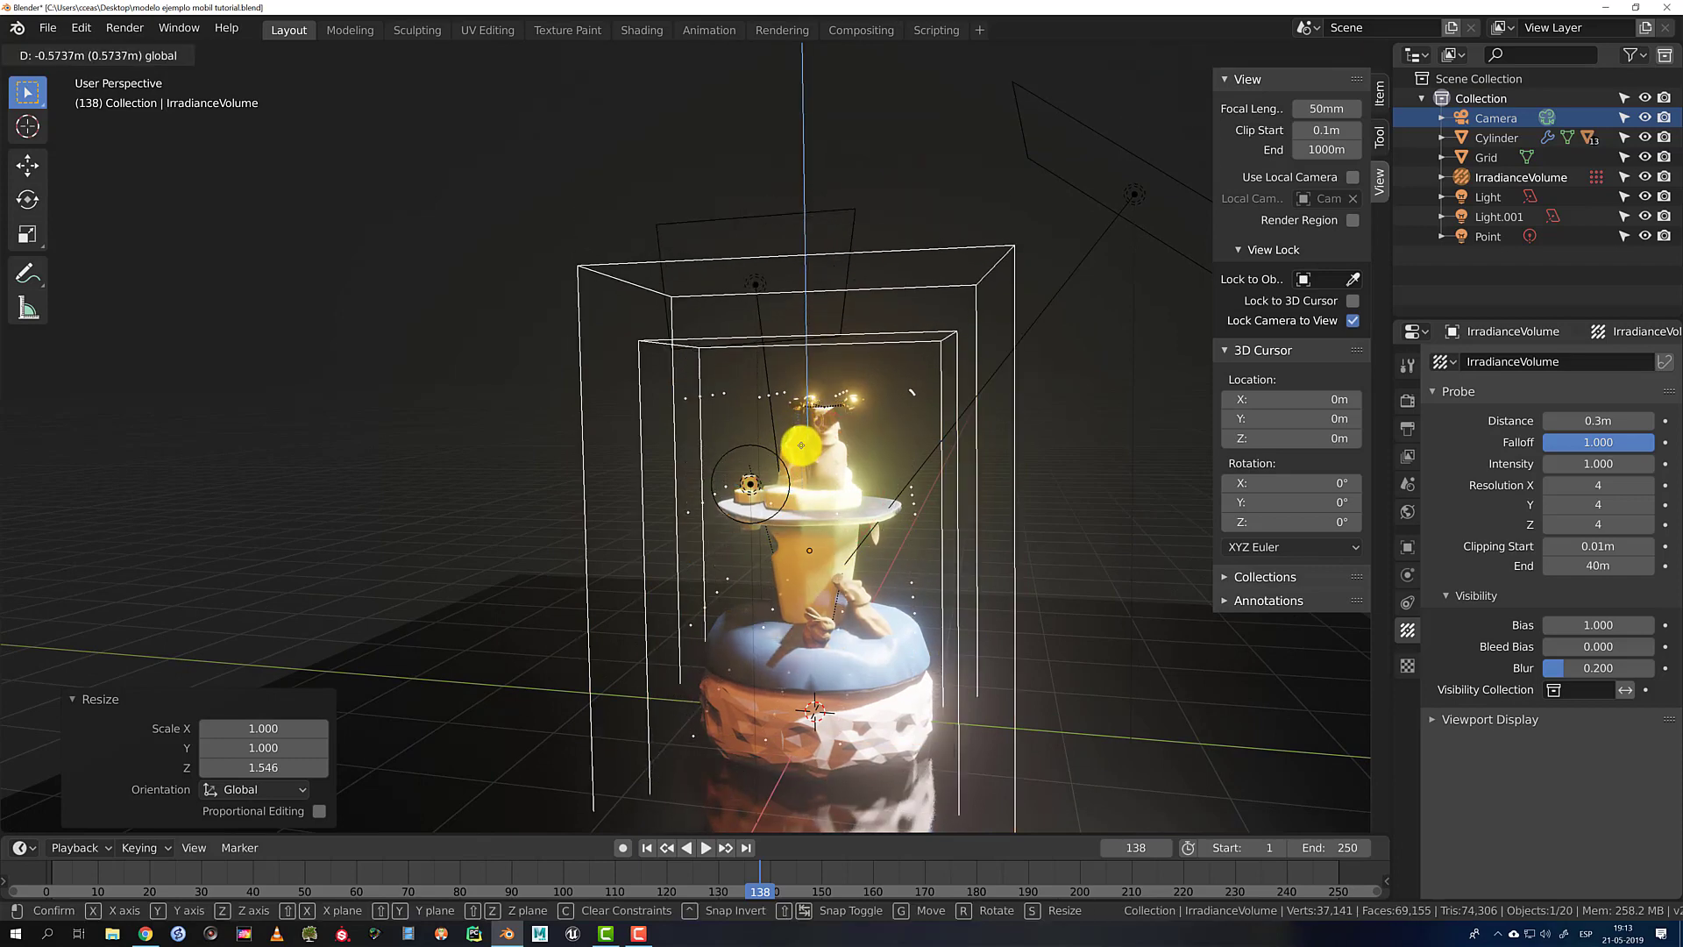
click(801, 443)
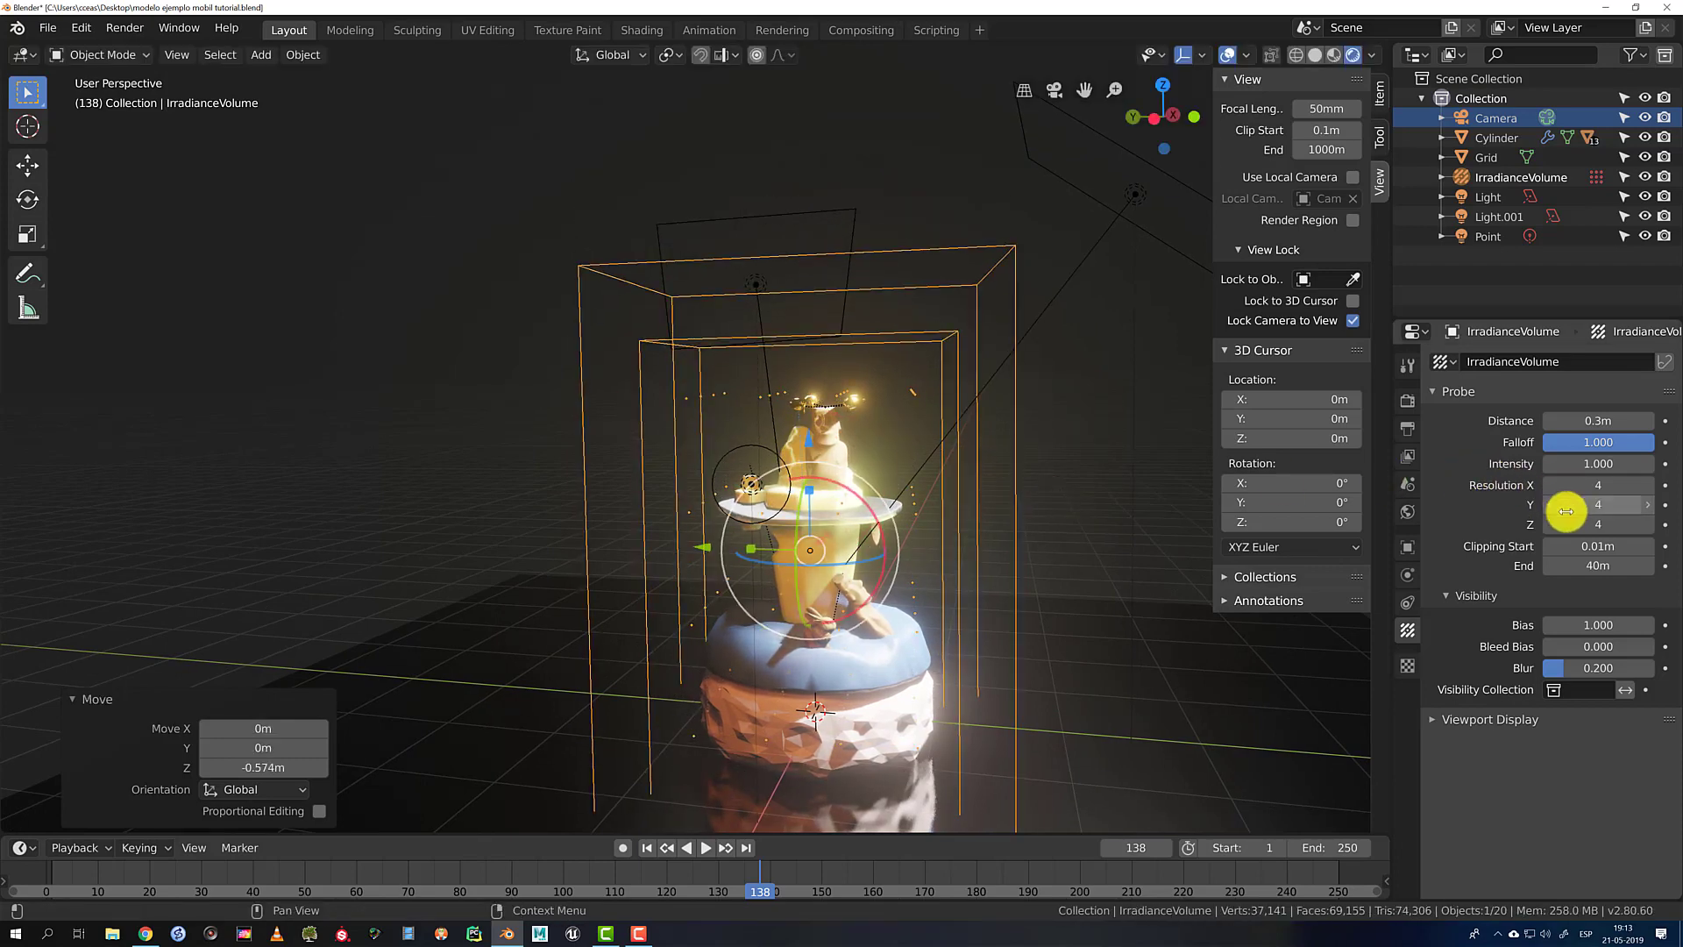
Bake the Eevee indirect lighting, then return to the camera view with nothing selected
click(1409, 402)
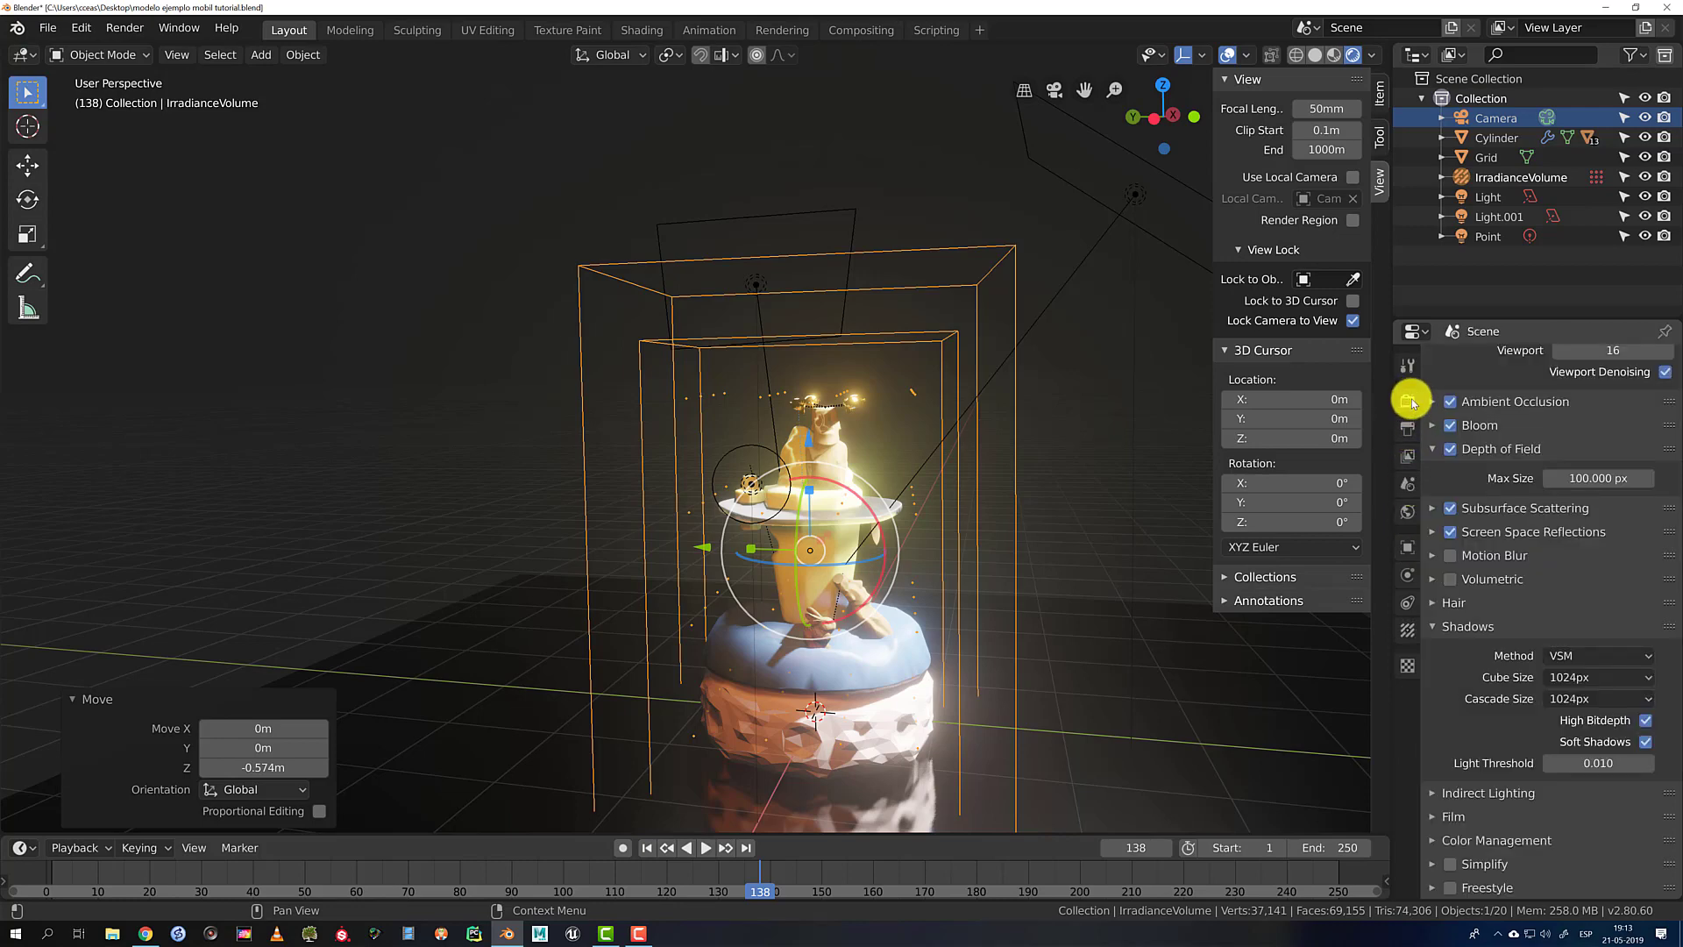
click(1436, 628)
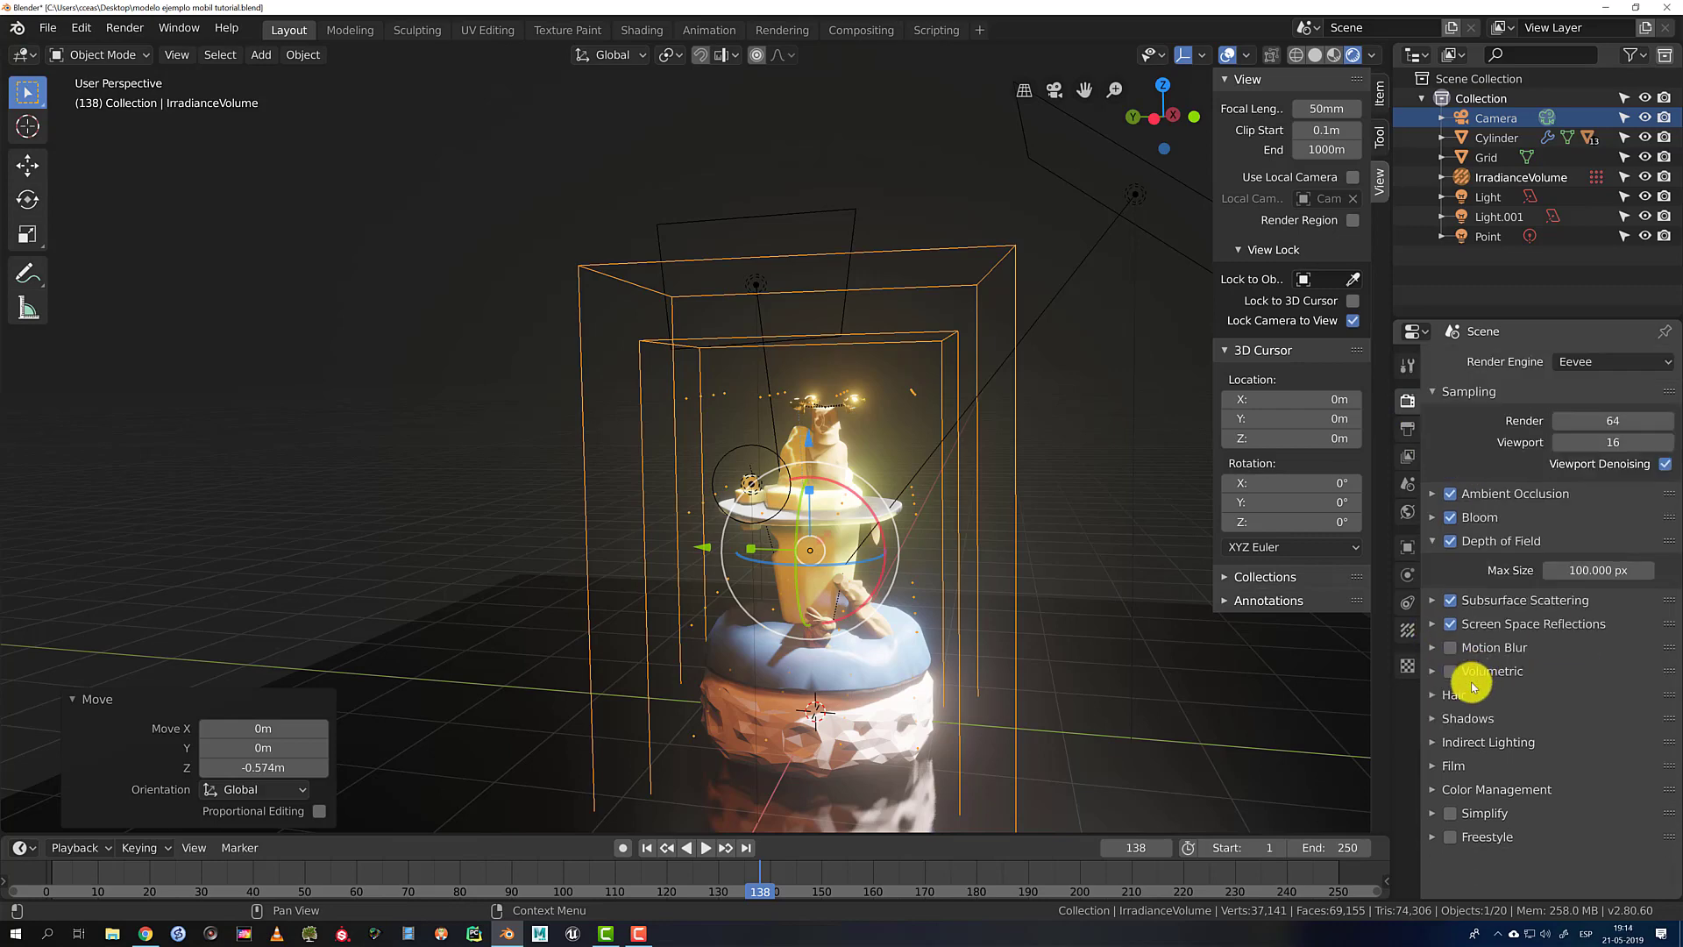
click(1440, 742)
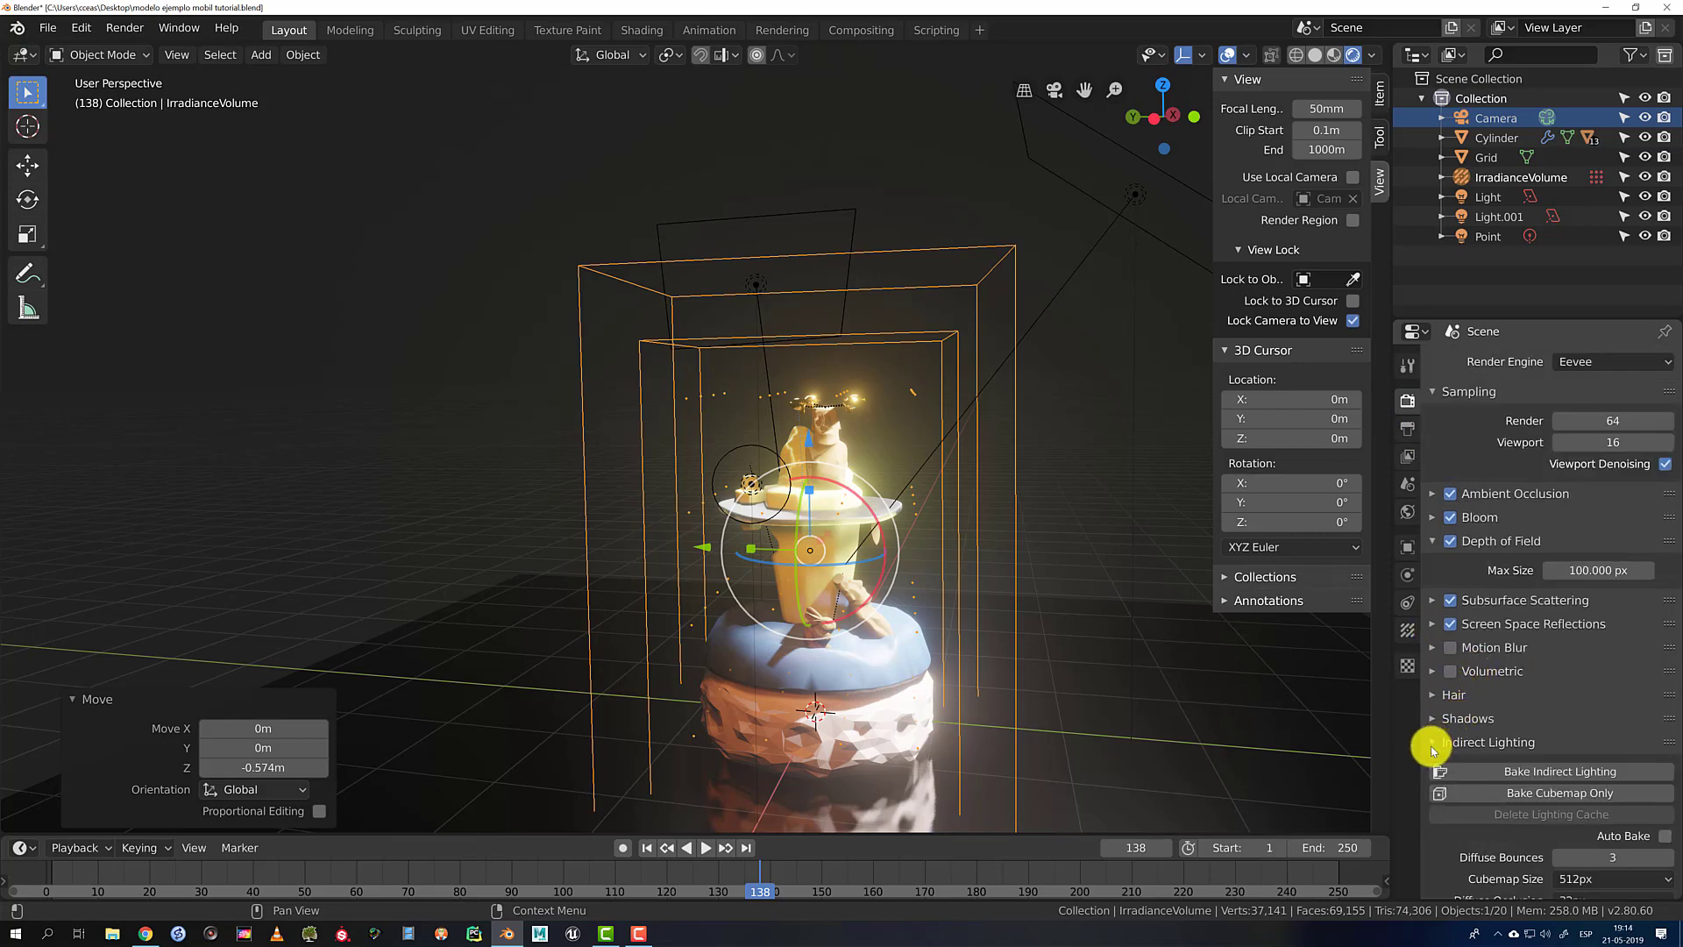
click(1571, 771)
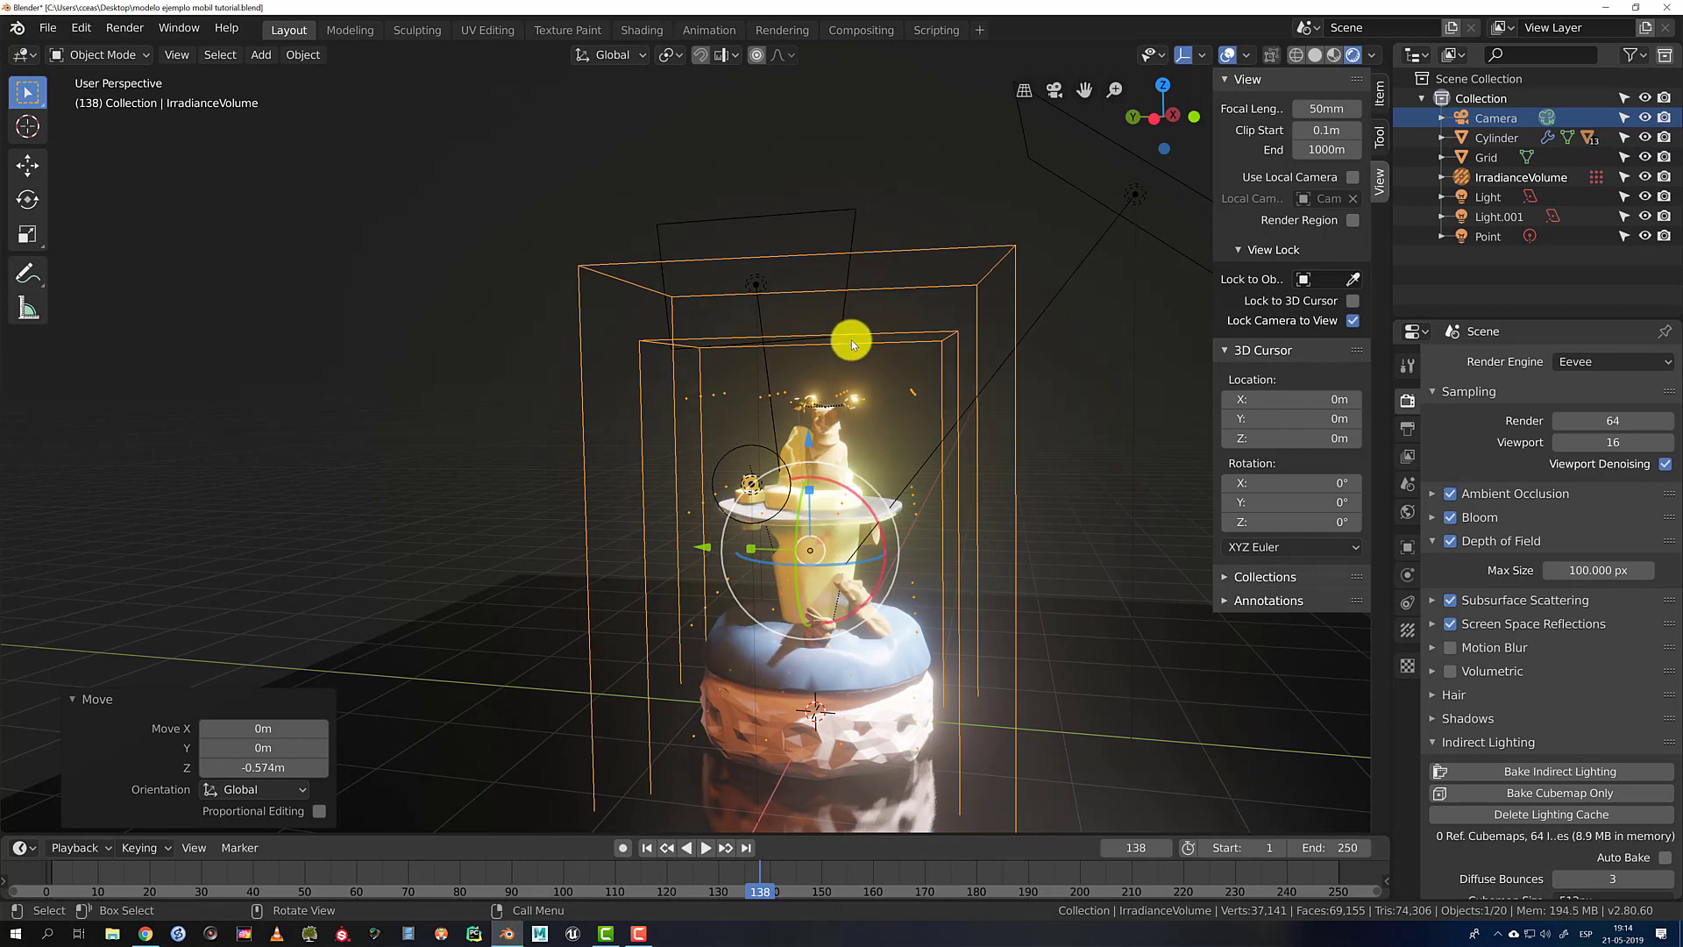
key(KP_0)
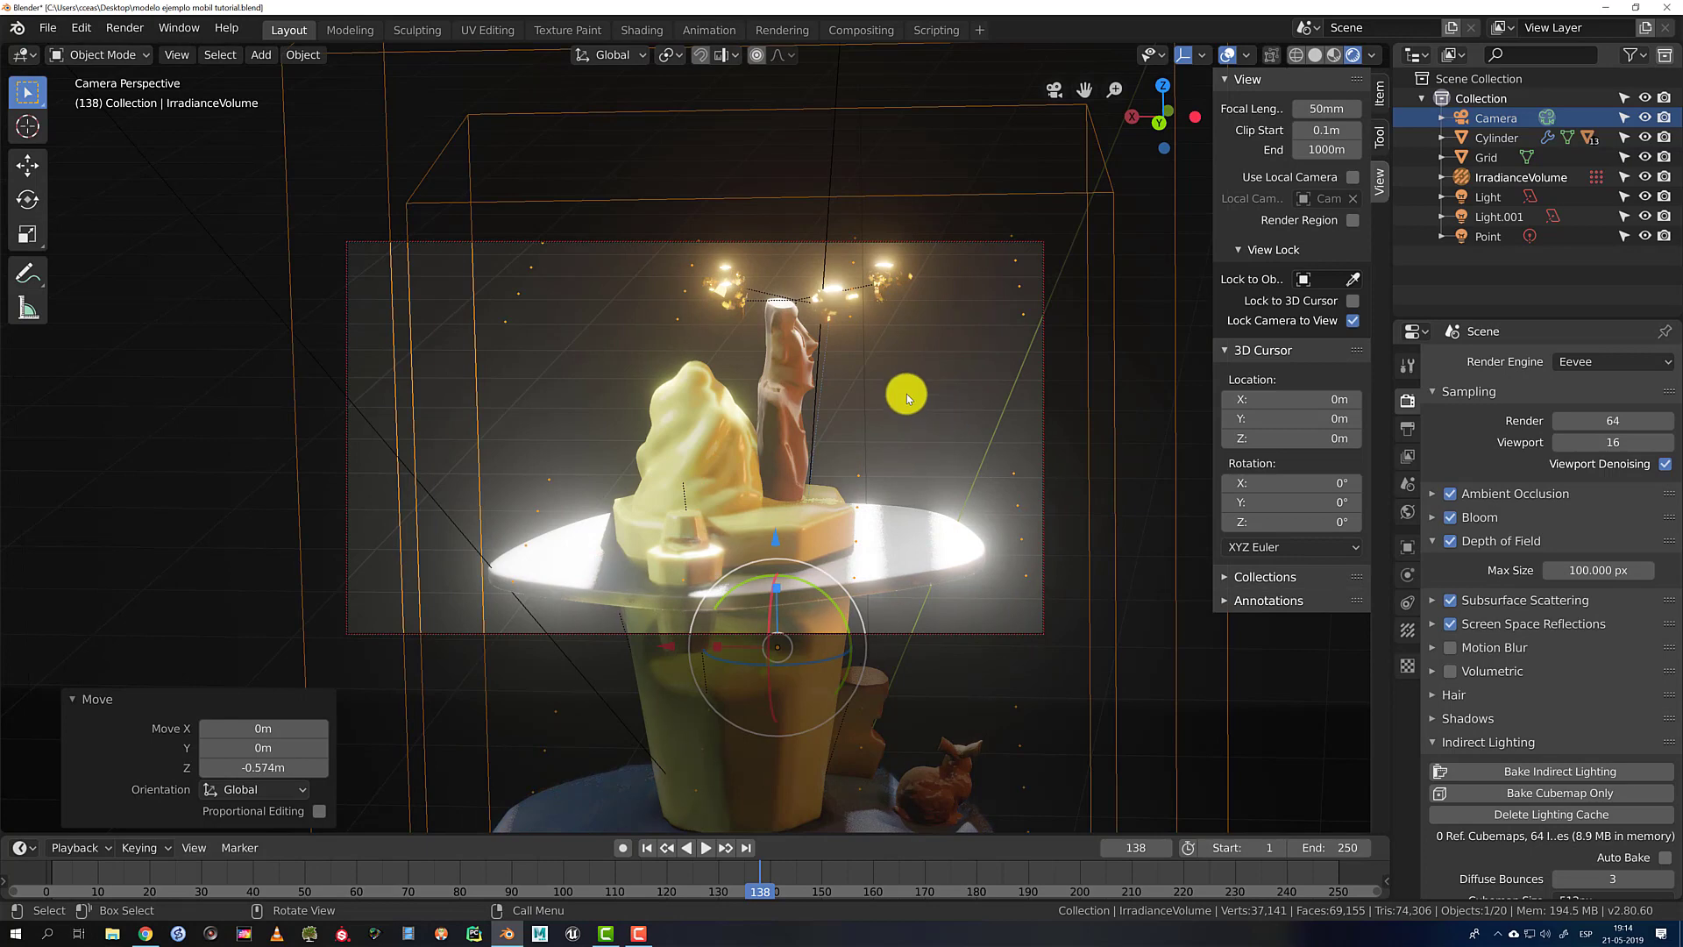
key(alt+a)
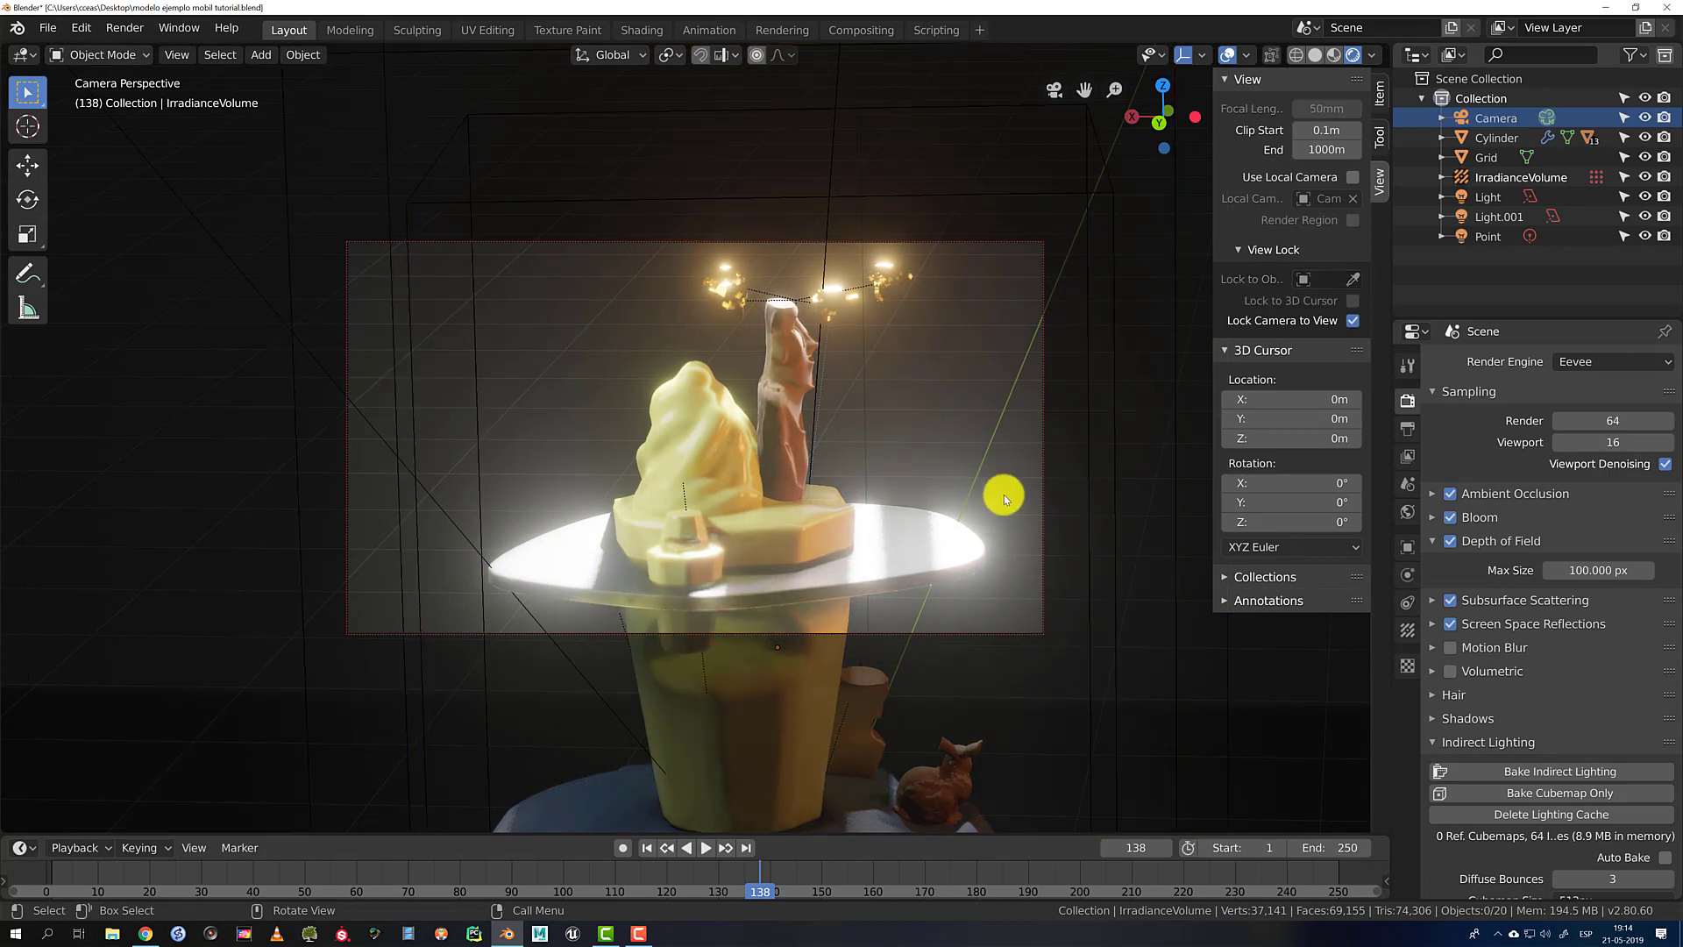
Set the base color of the disc's agua material to bright blue, R 0.000, G 0.434, B 0.800
click(920, 537)
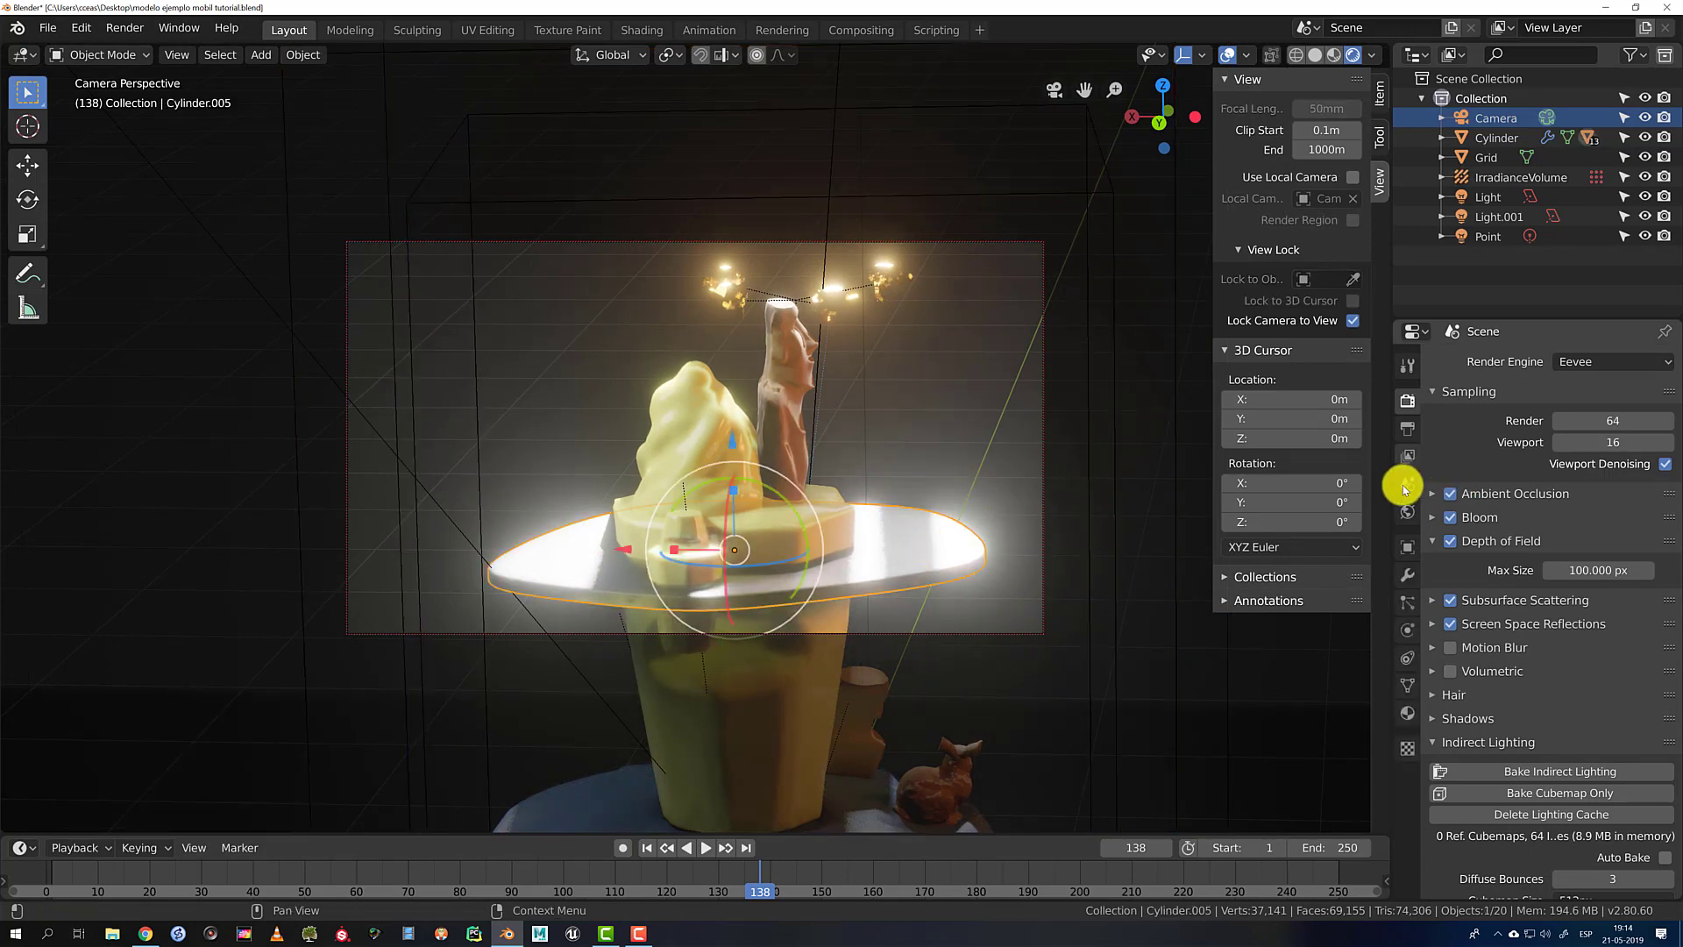
click(1406, 711)
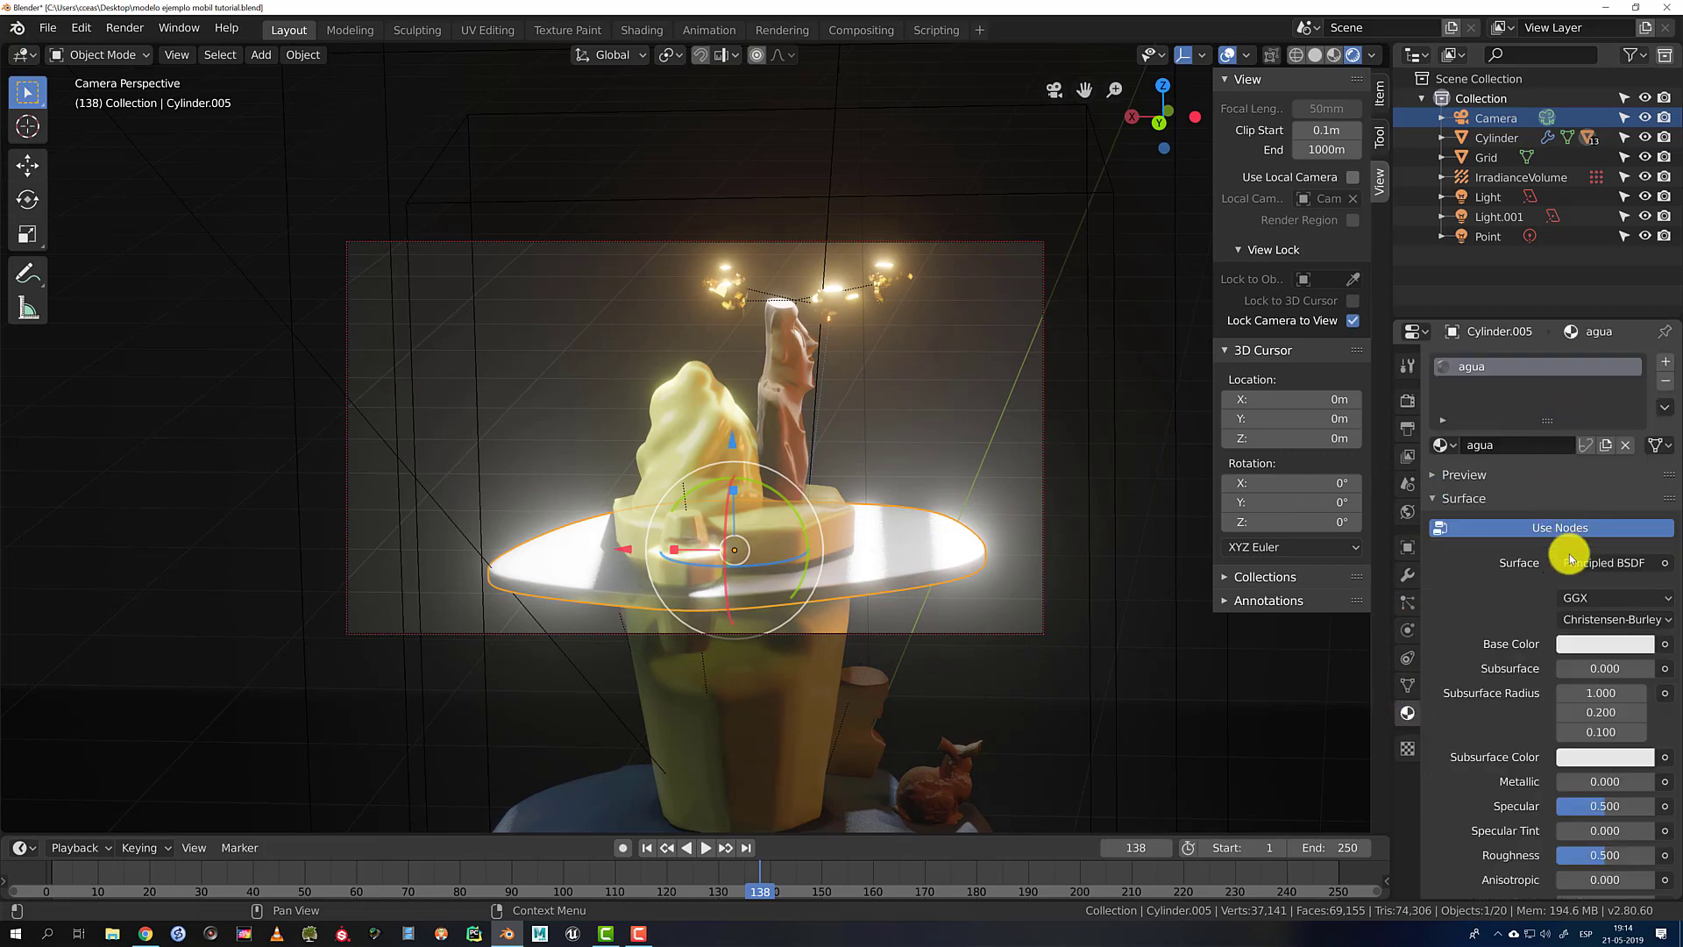
click(1597, 644)
click(1560, 379)
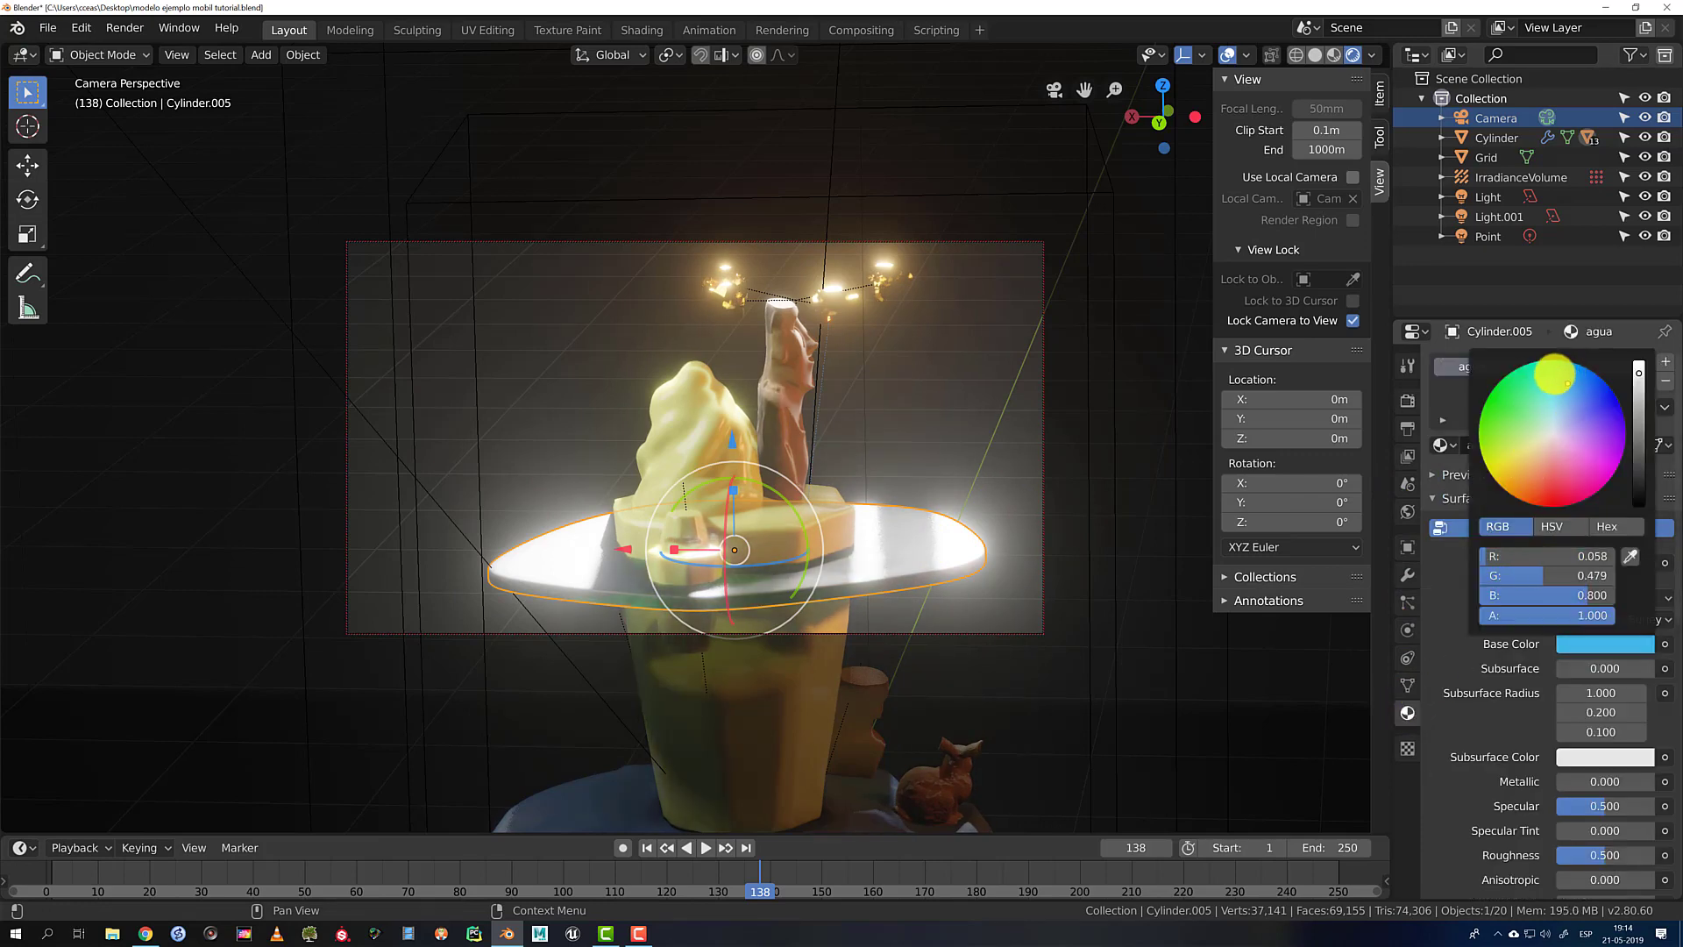
mouse_move(1554, 375)
mouse_down()
mouse_move(1586, 378)
mouse_move(1598, 352)
mouse_move(1571, 349)
mouse_up()
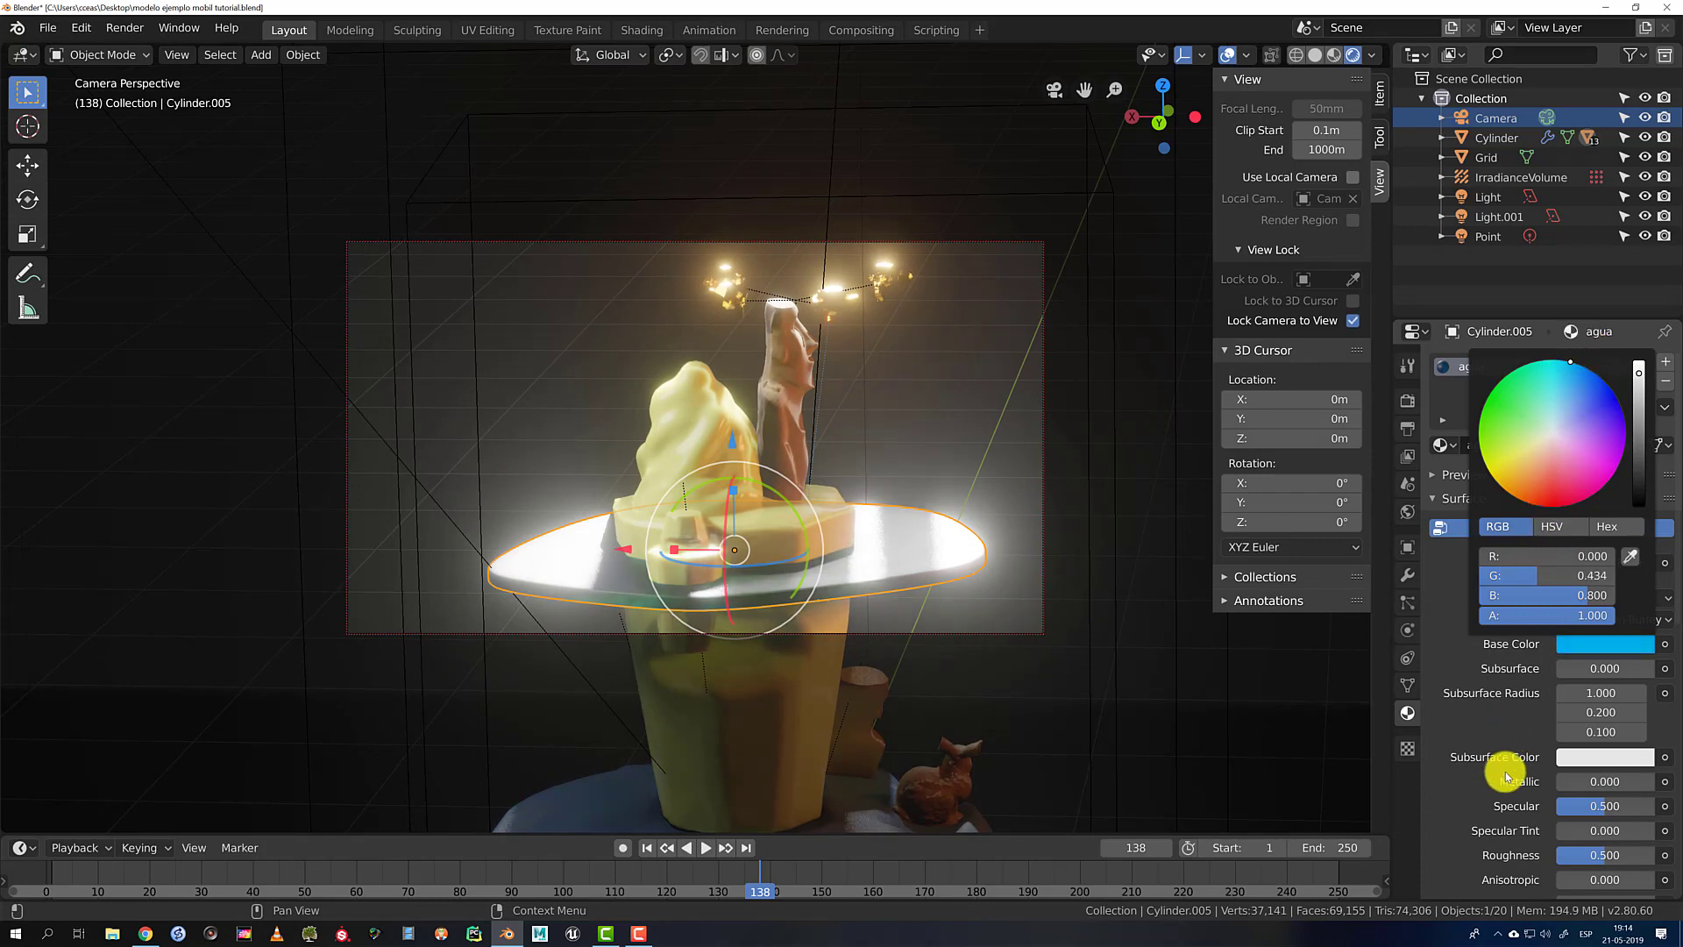
Set the agua material's specular to 1.000 and roughness to 0.105, then deselect the disc and hide the viewport overlays
drag(1607, 806, 1682, 799)
drag(1604, 851, 1526, 856)
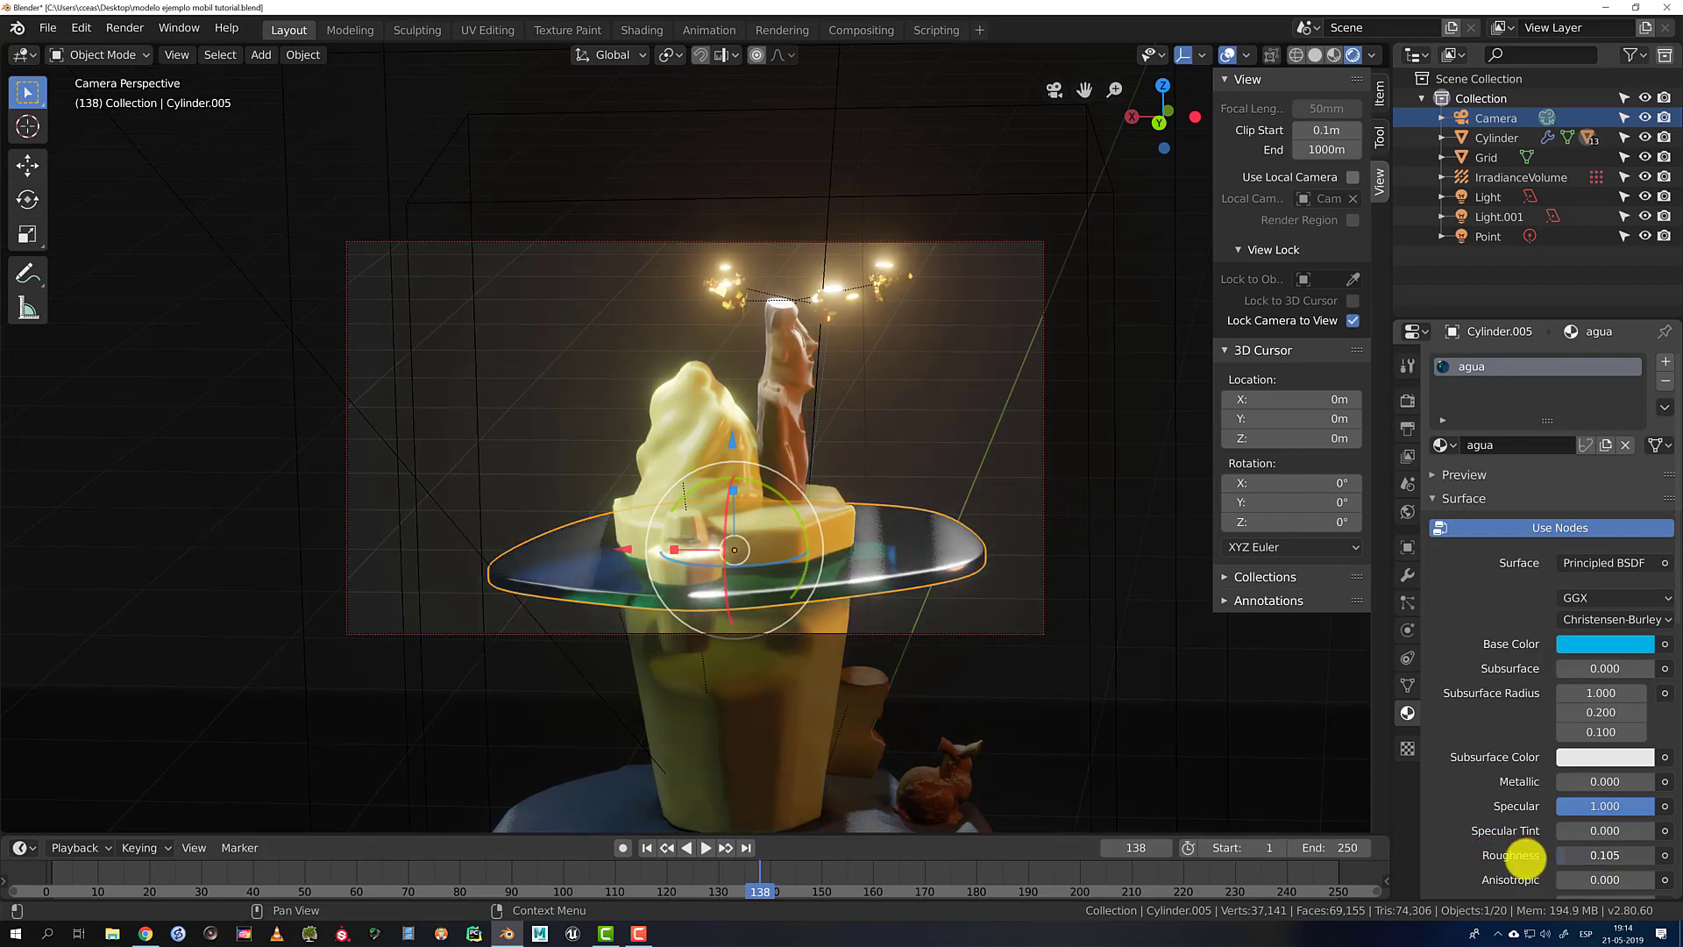
click(930, 438)
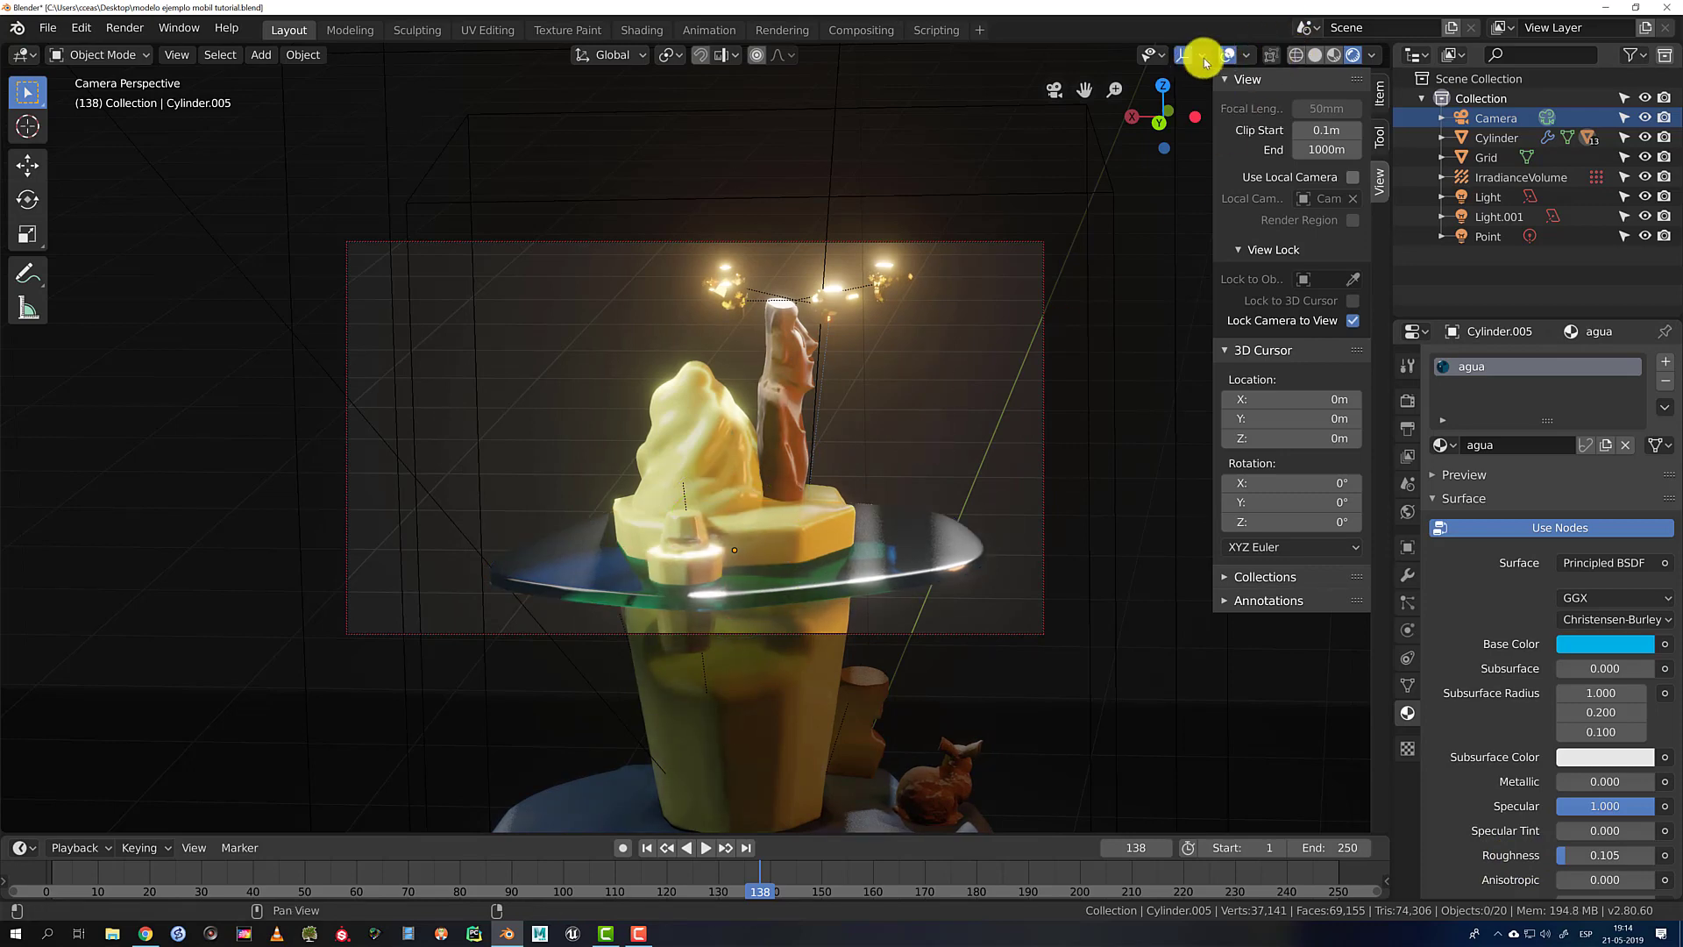
click(1229, 55)
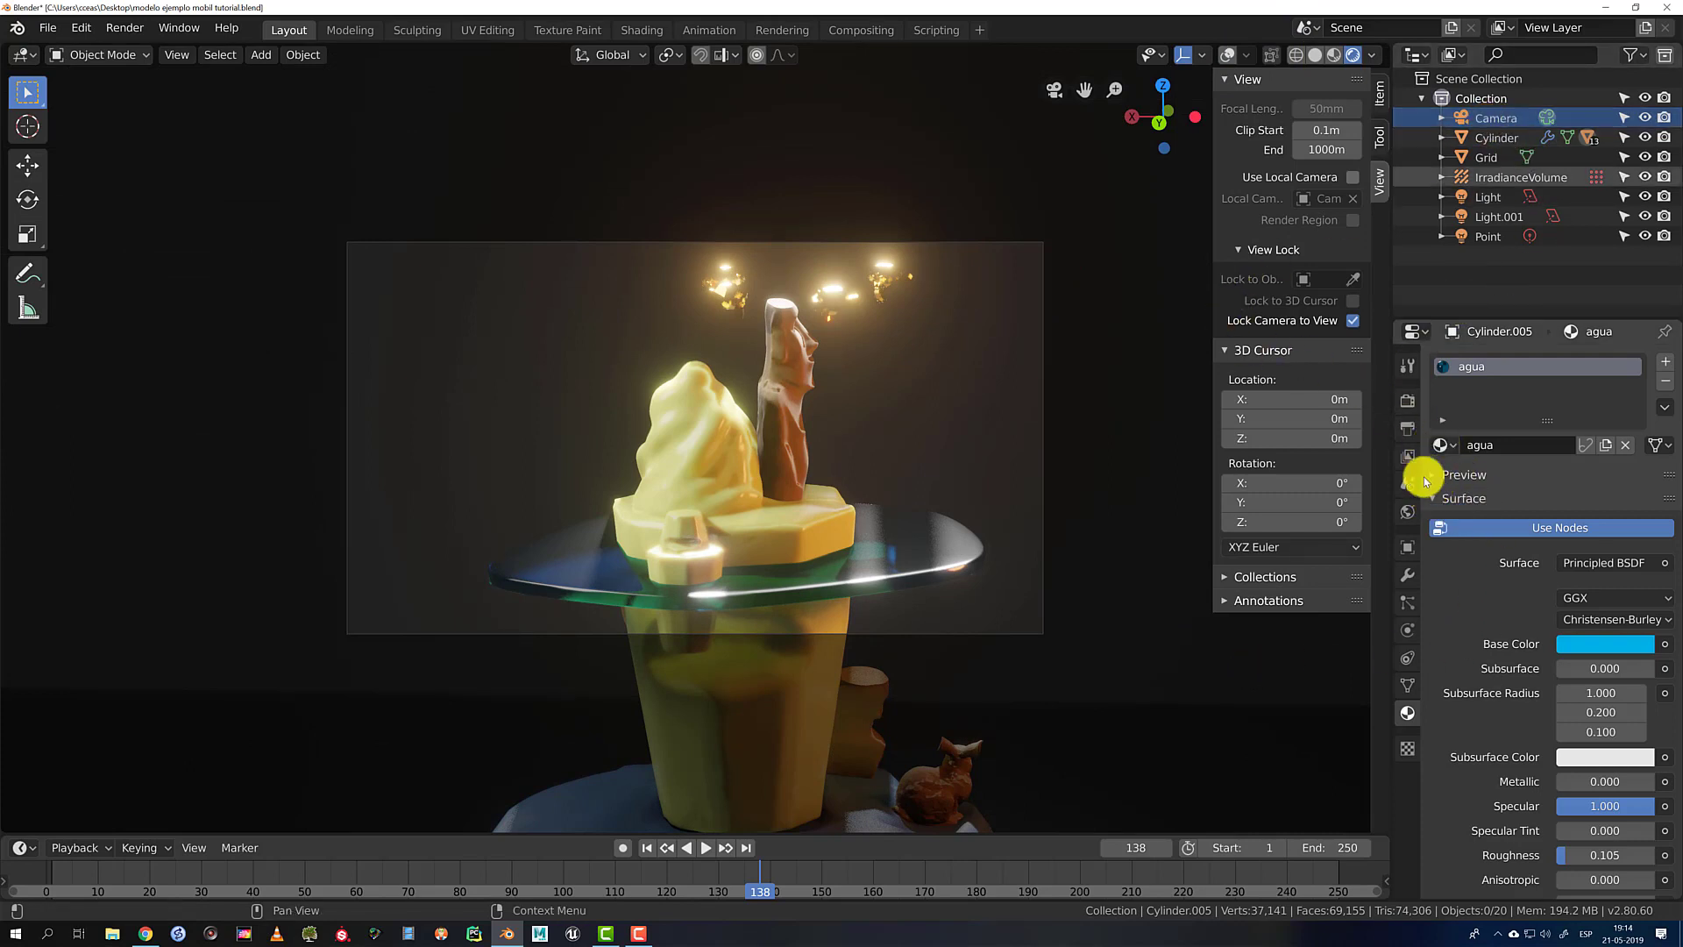
Set the scene's render output file format to FFmpeg video
click(1408, 430)
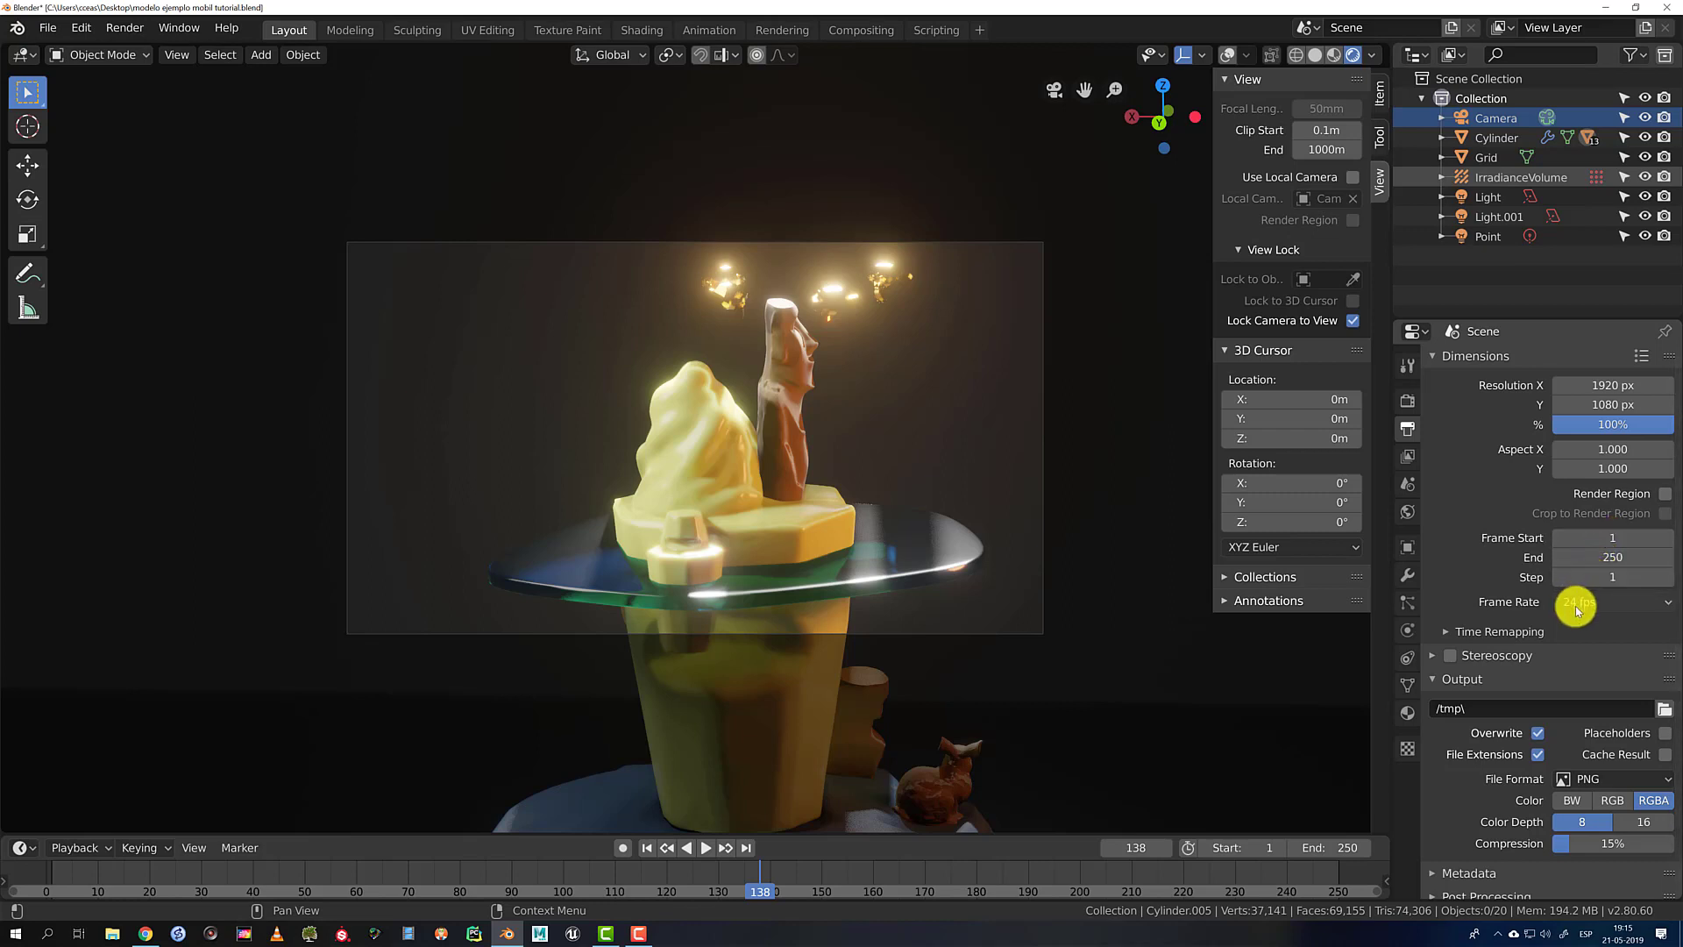
scroll(1490, 648, down, 1)
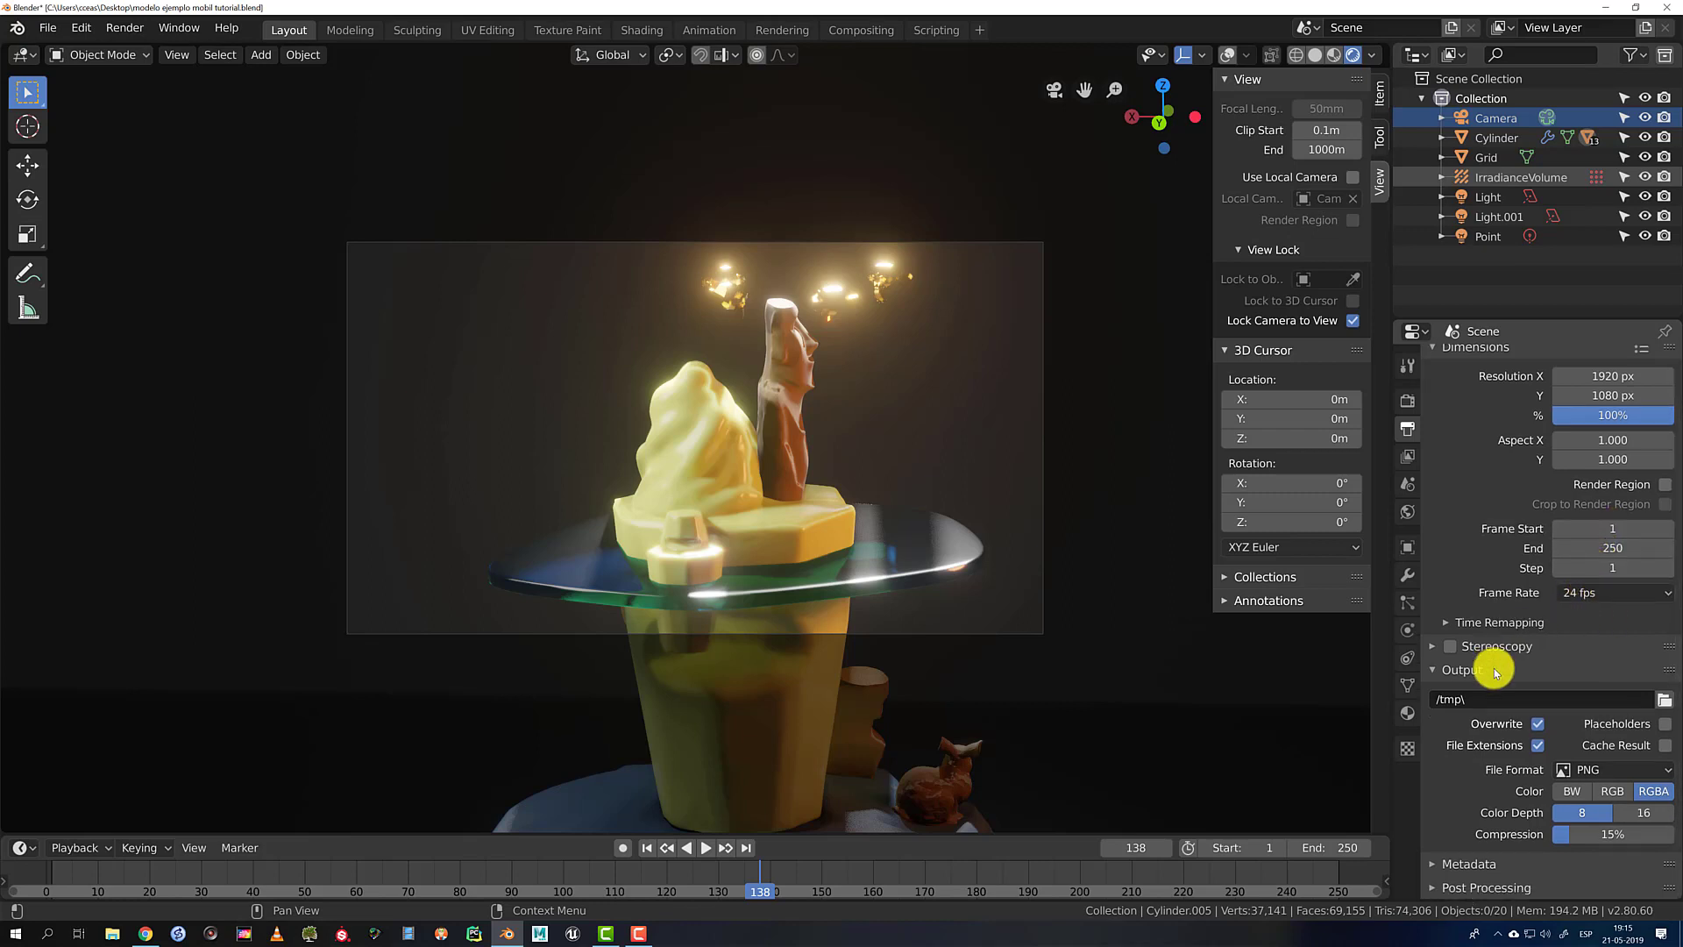
click(1433, 647)
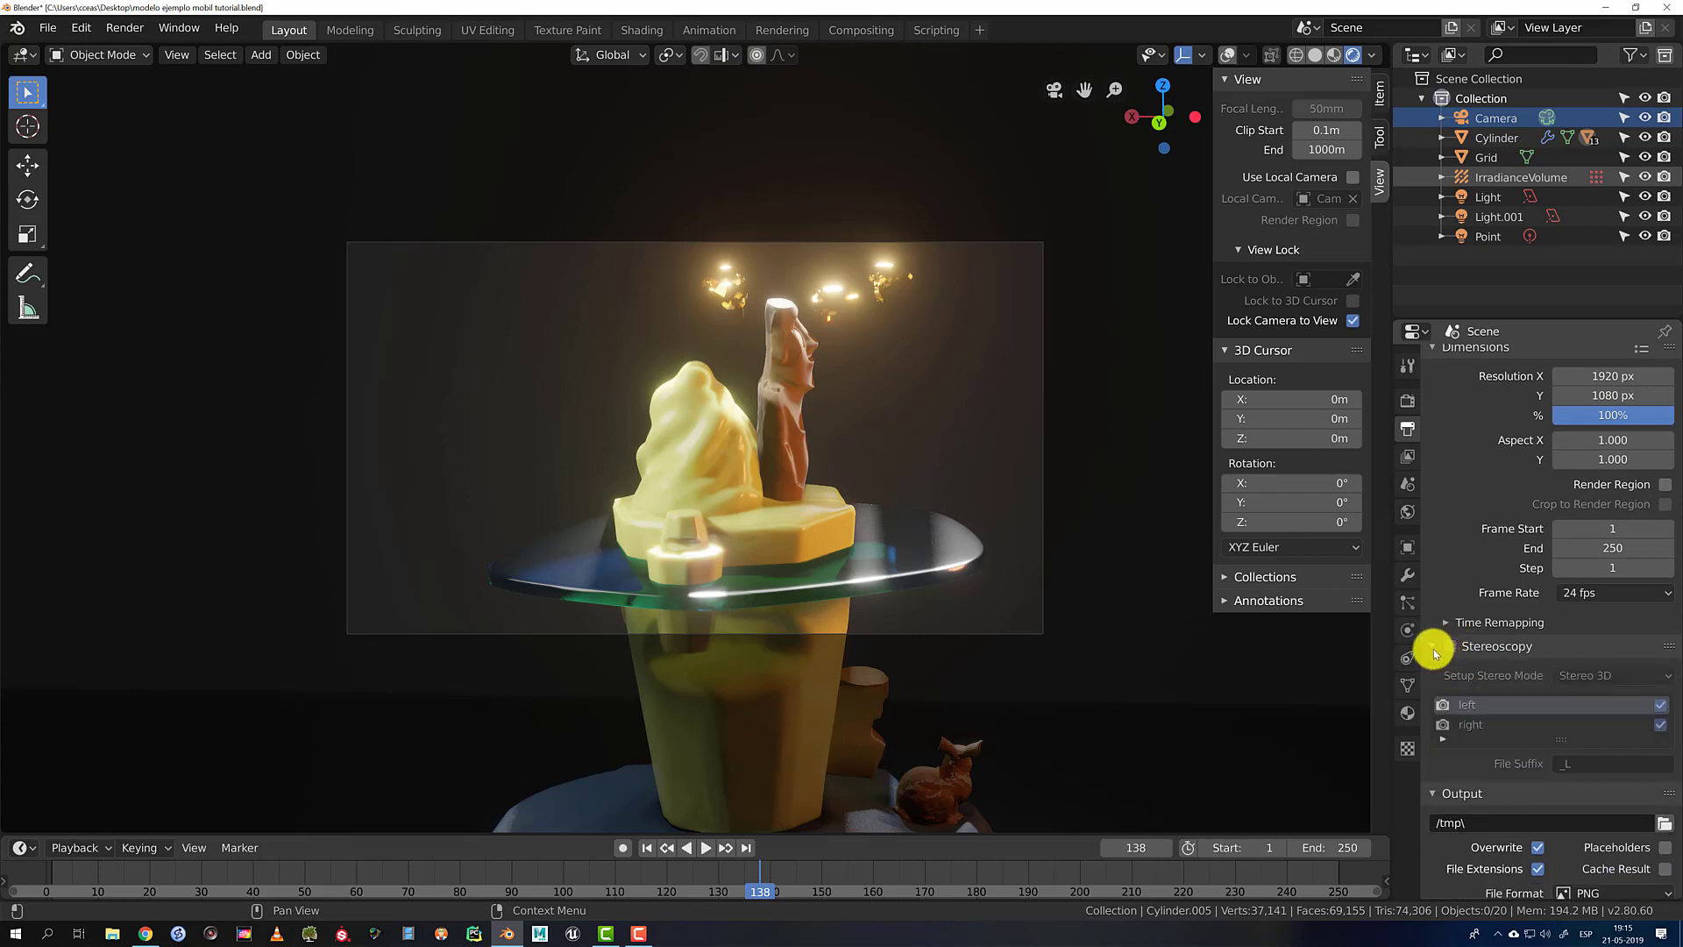
click(1433, 647)
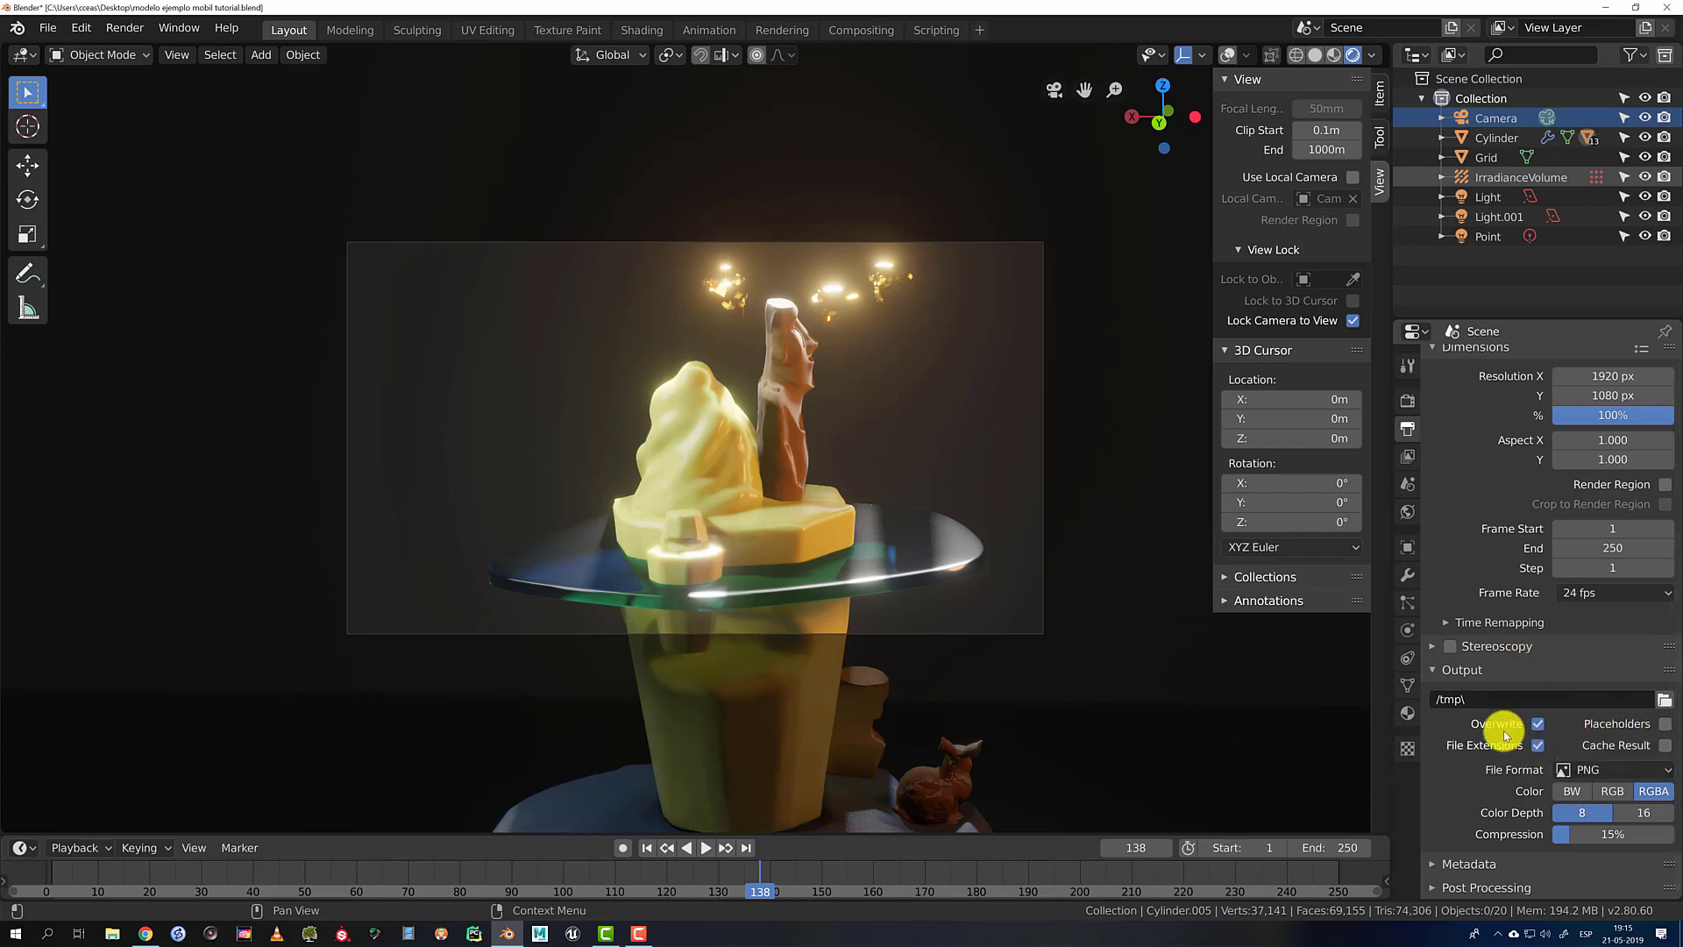
click(1618, 770)
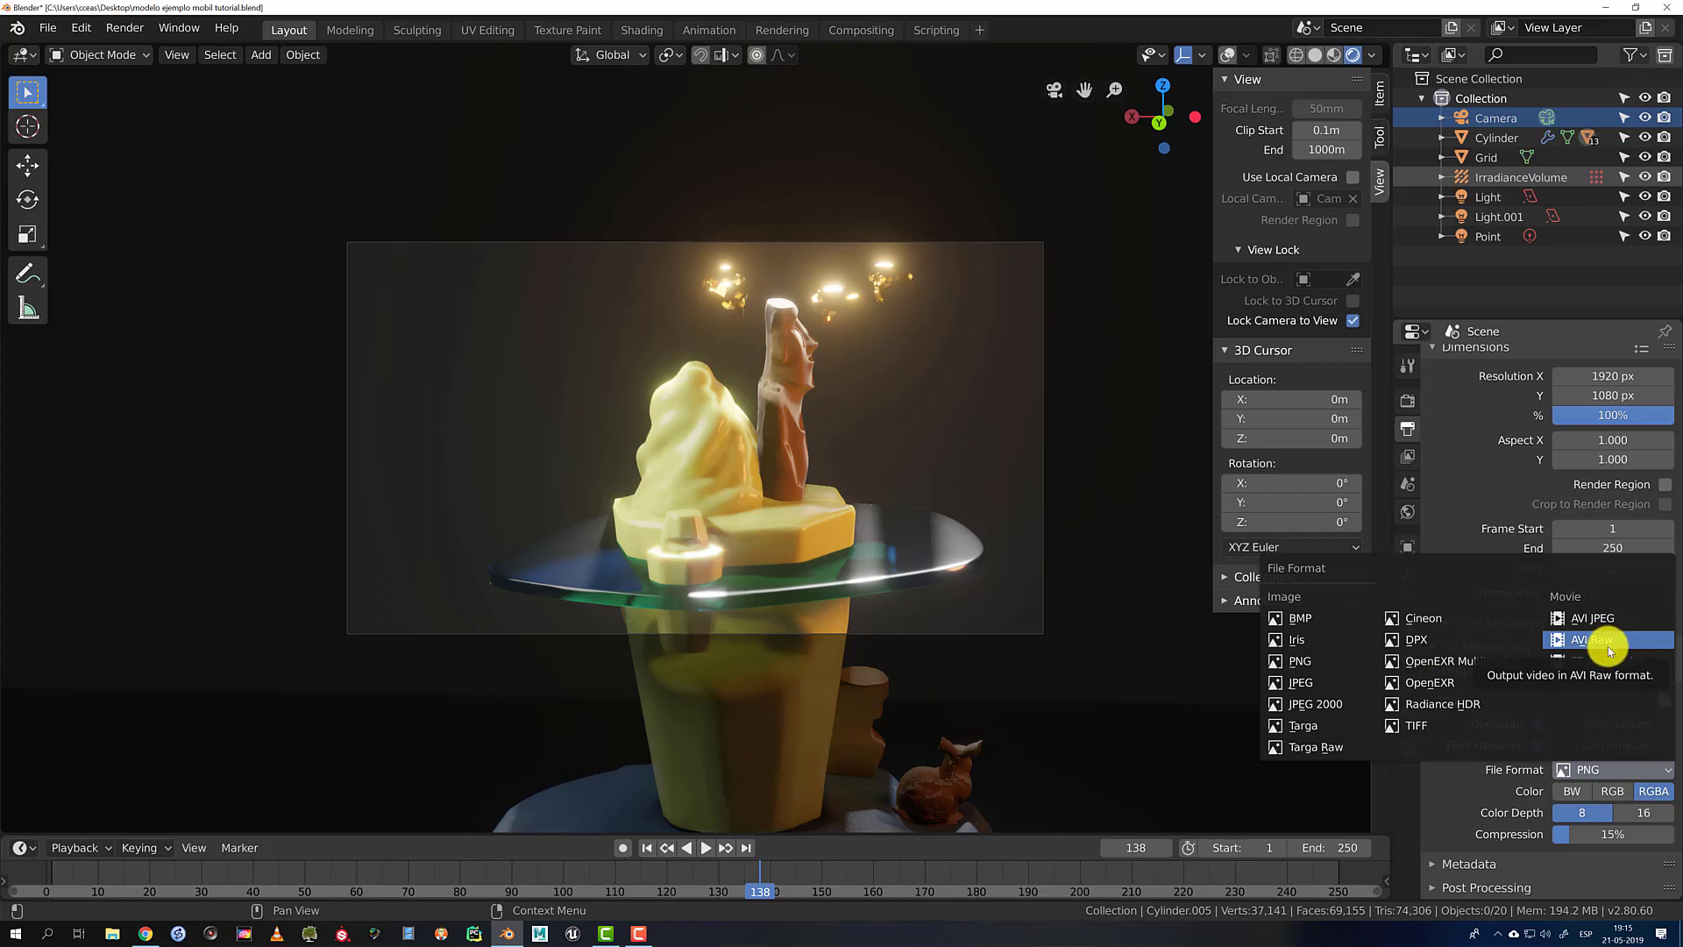
click(1595, 664)
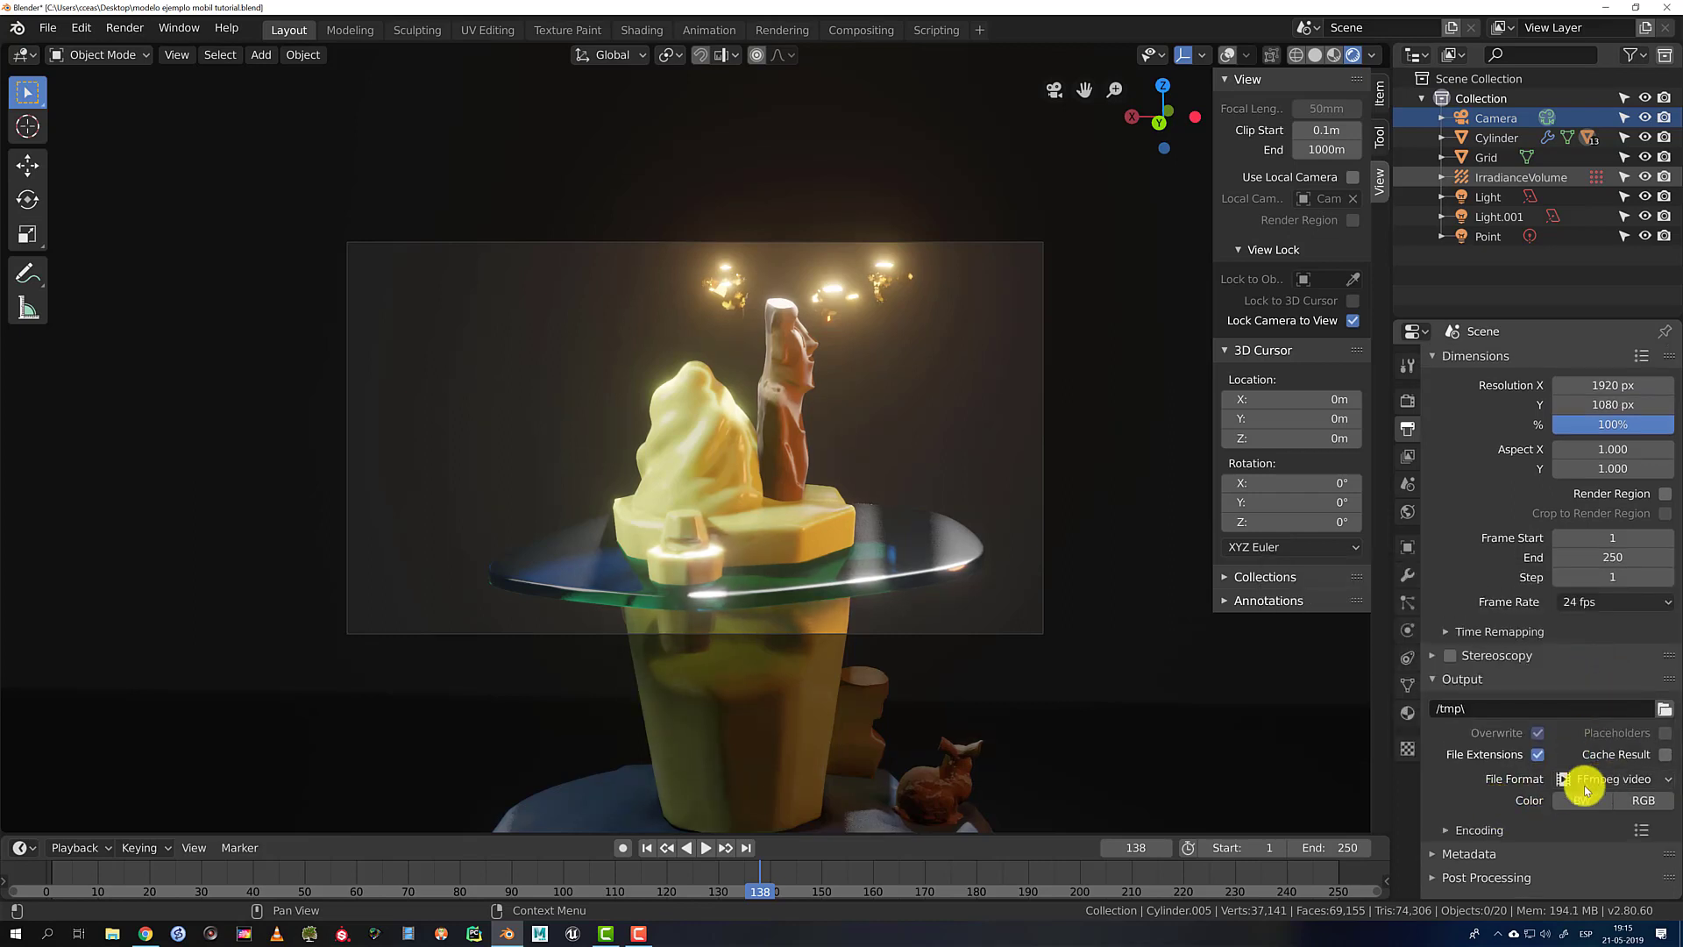
Set the container of the FFmpeg video encoding to Quicktime
click(1456, 827)
scroll(1476, 812, down, 7)
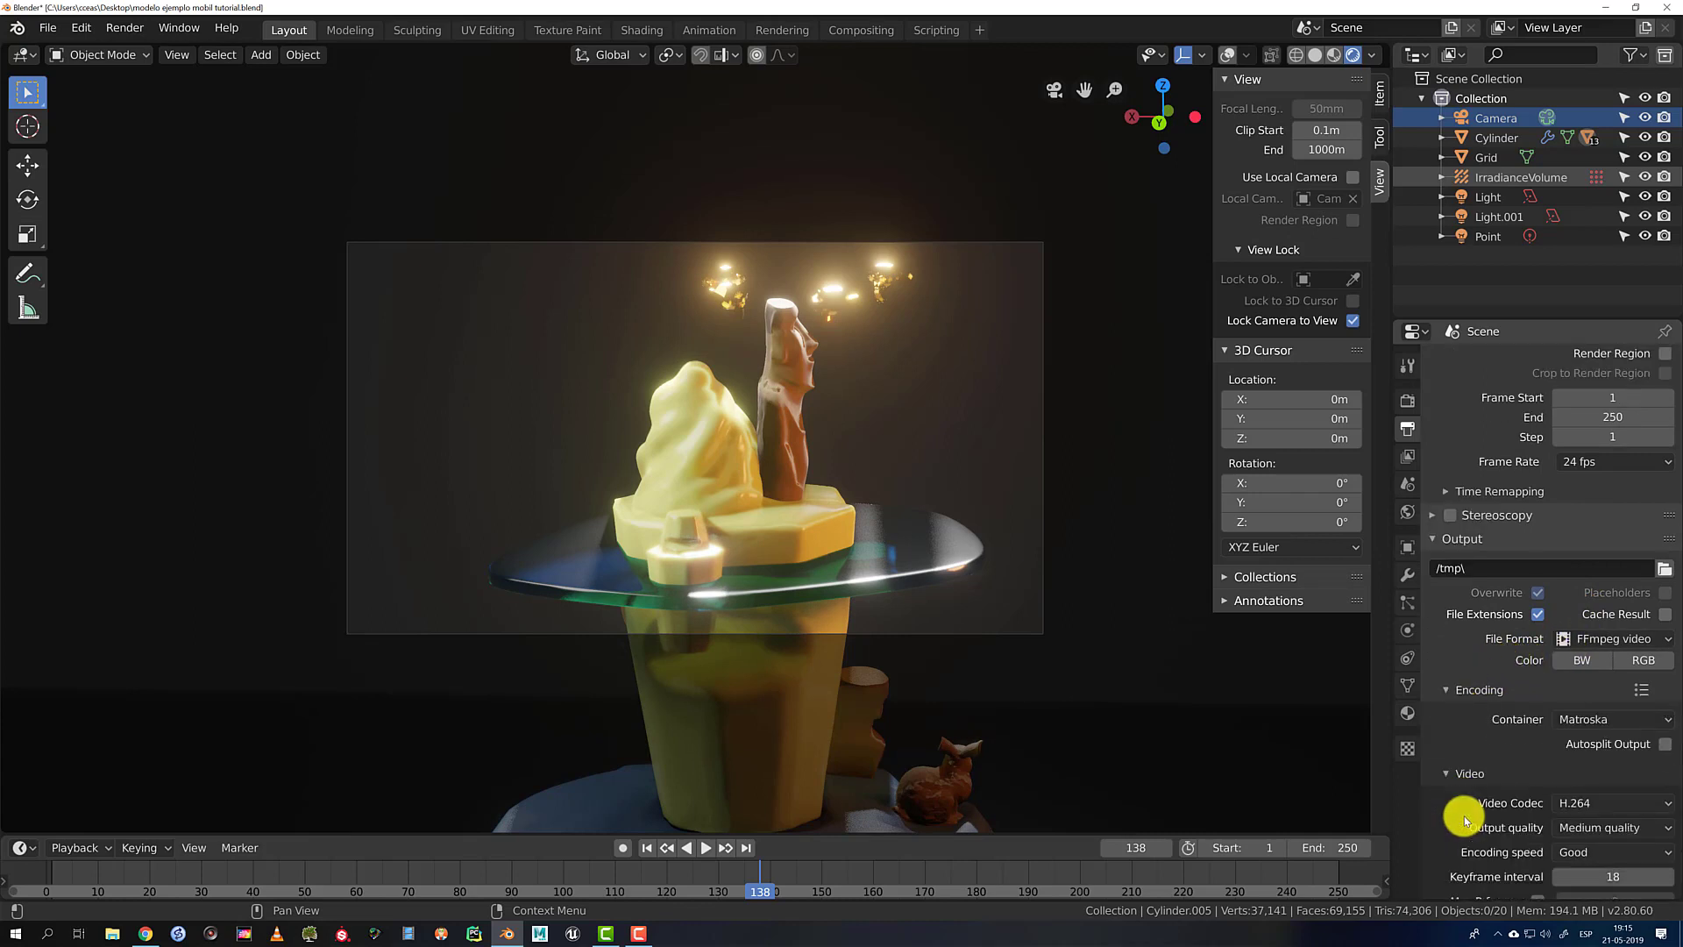
click(1592, 613)
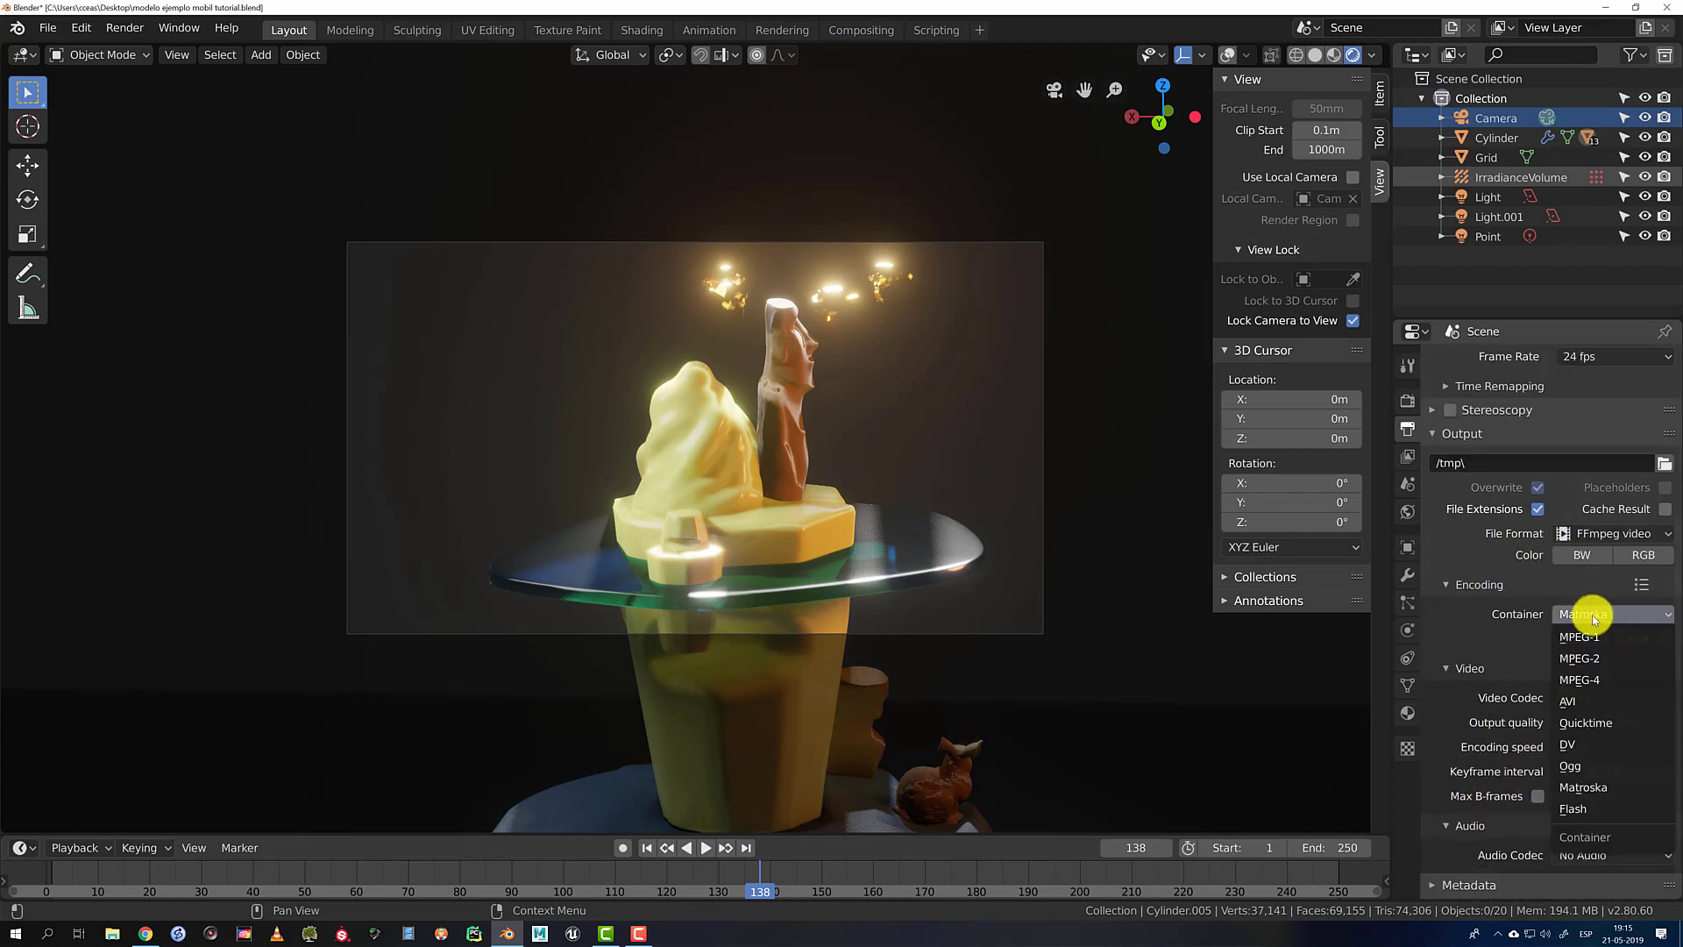
click(1601, 727)
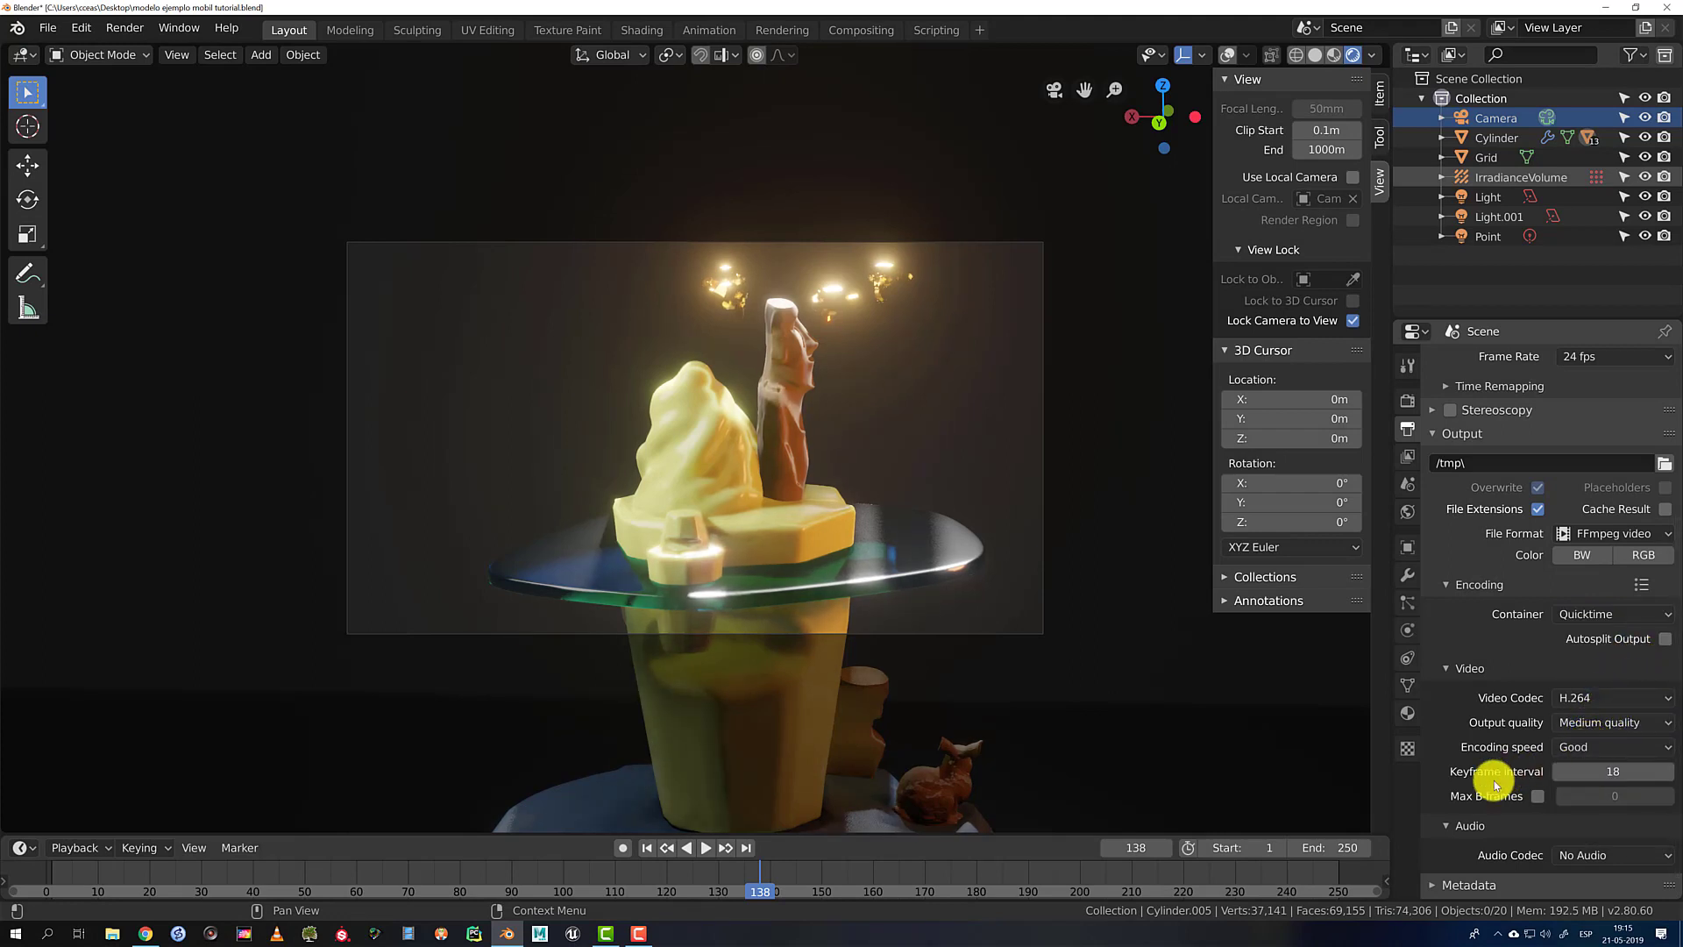
scroll(1493, 780, down, 1)
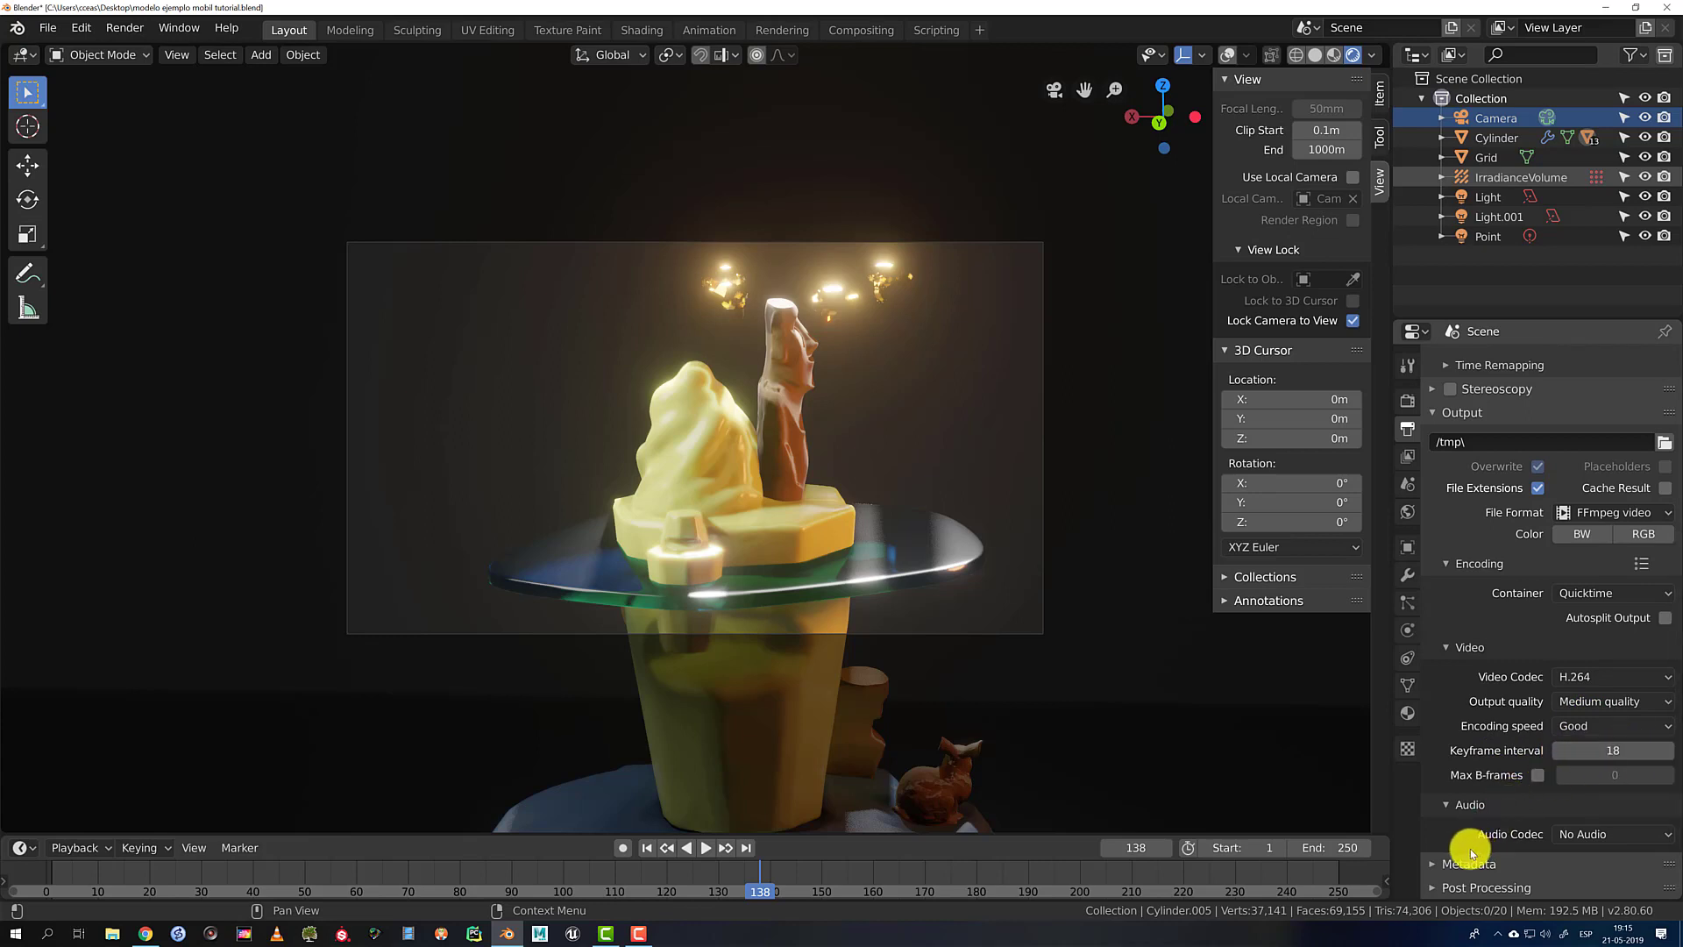
scroll(1498, 738, up, 8)
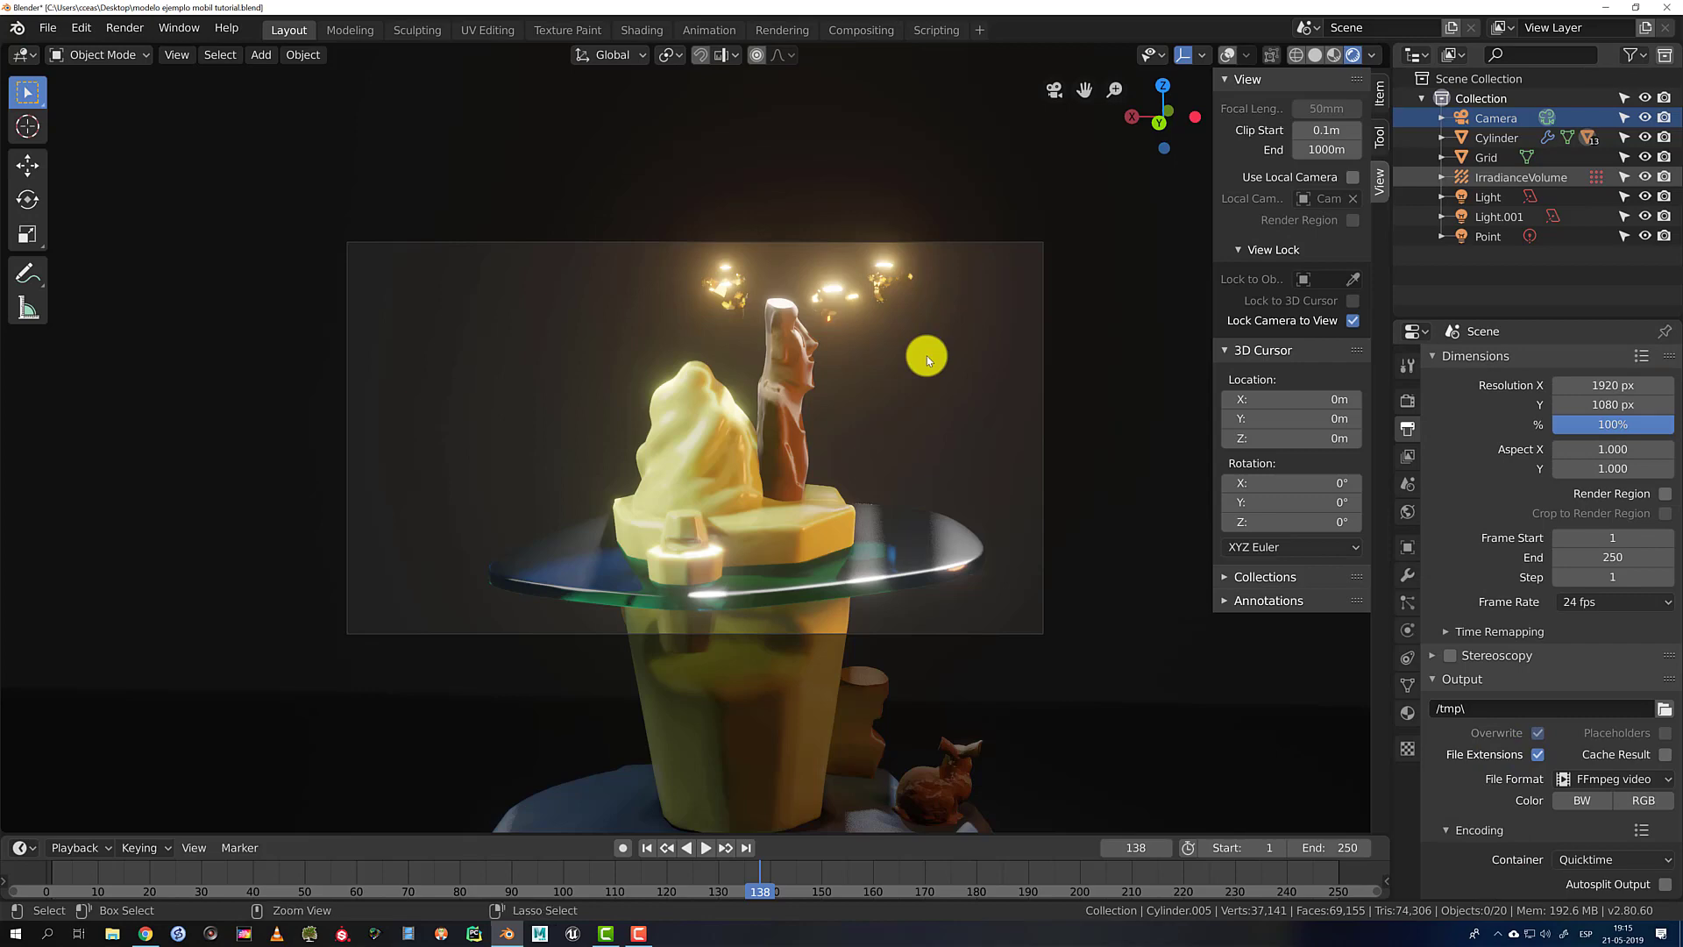
key(ctrl+F12)
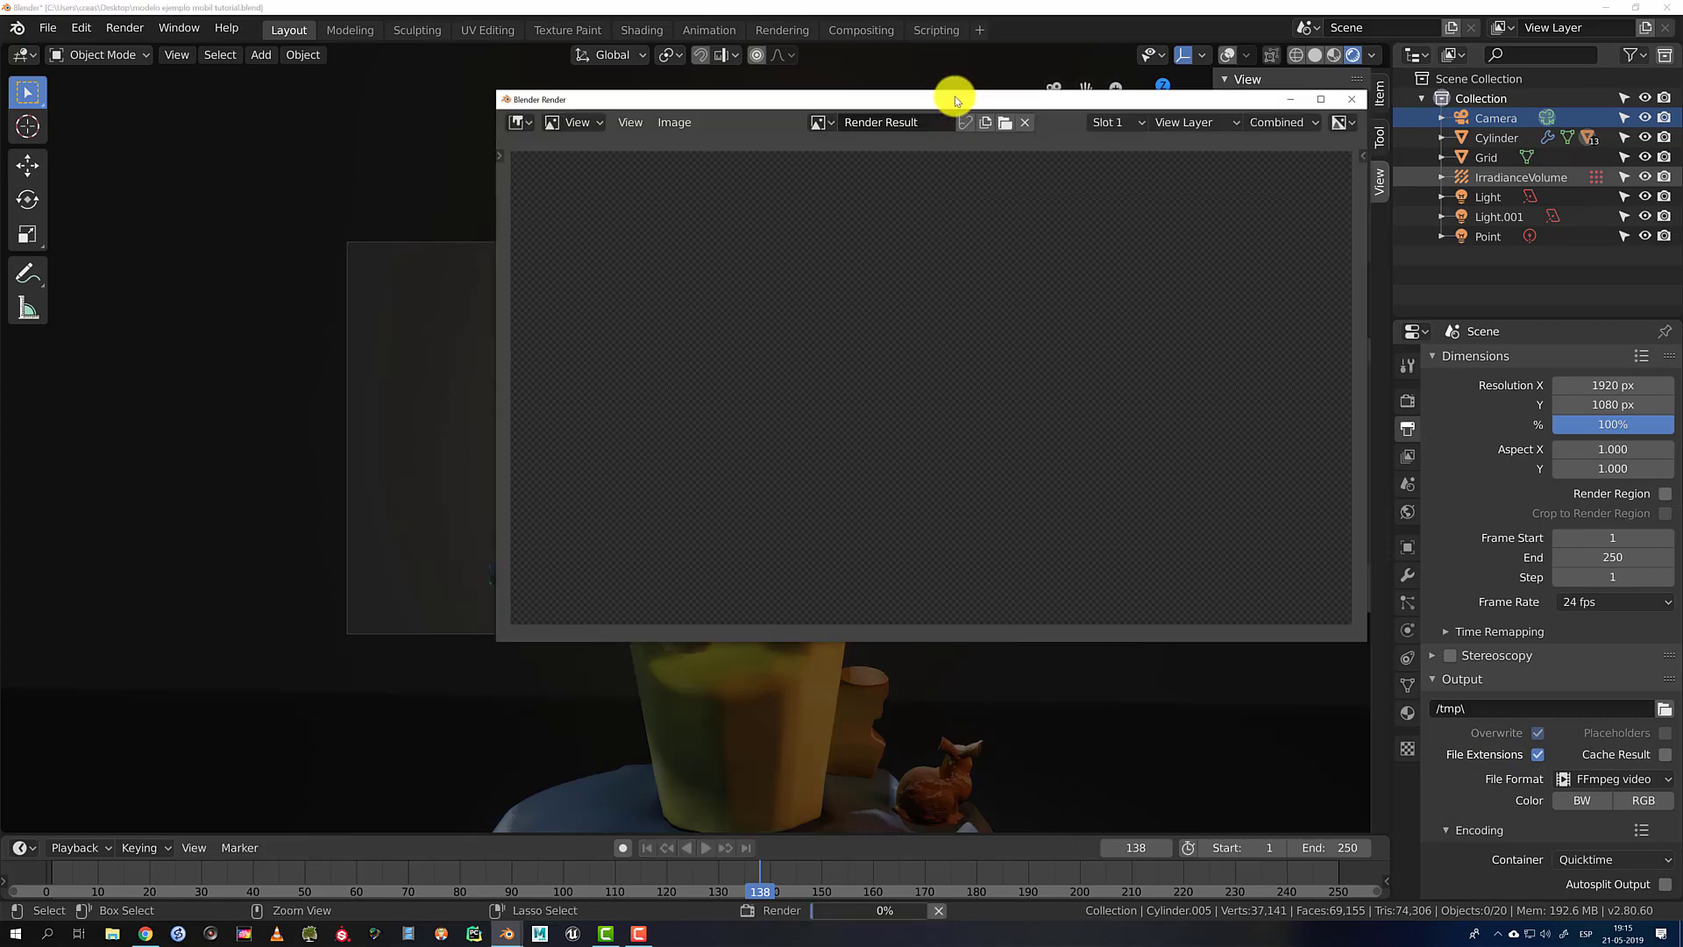
drag(955, 96, 825, 142)
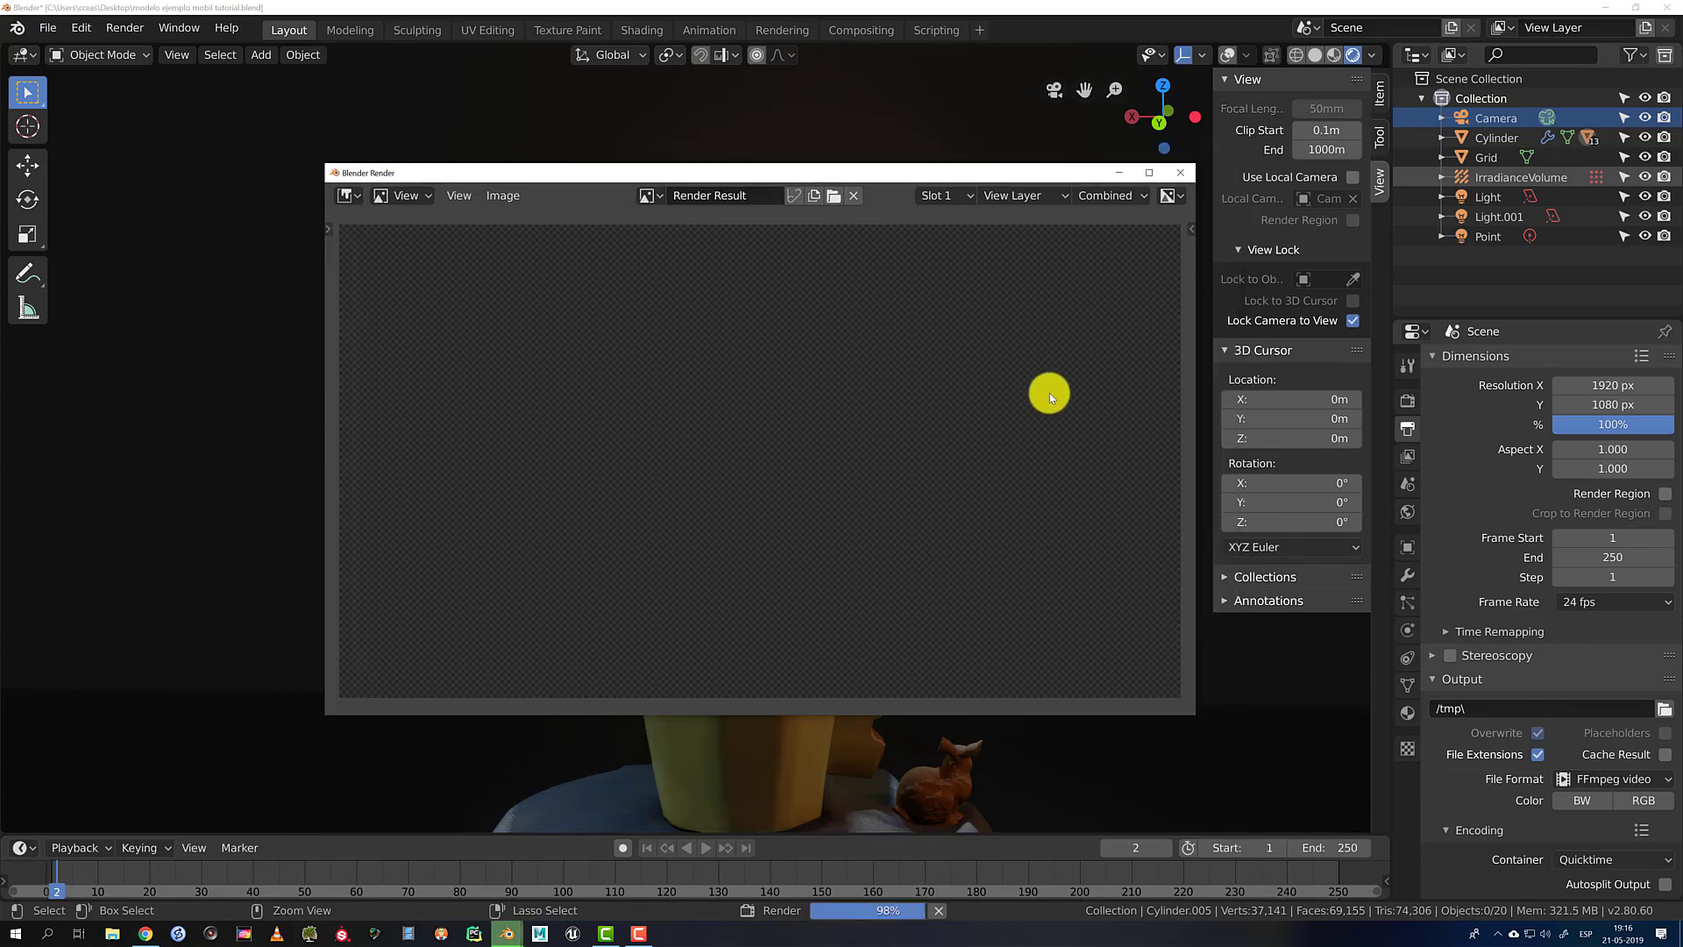
click(1180, 173)
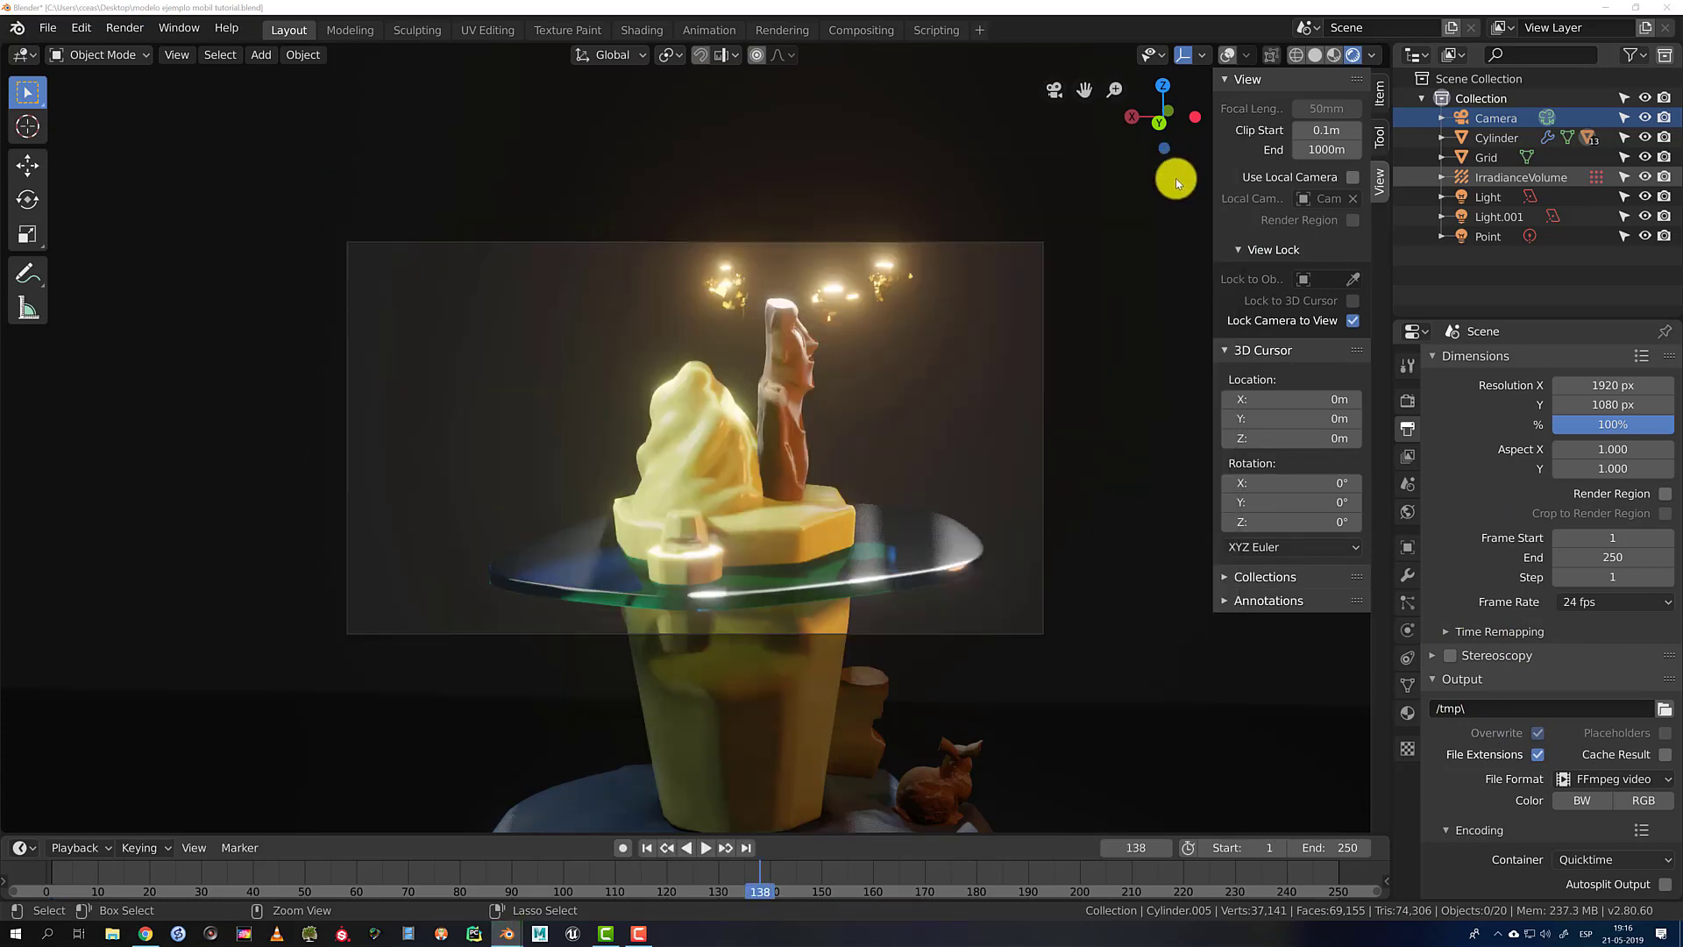
Set the render output path to moai1 in the Desktop folder and render the full animation
click(1665, 708)
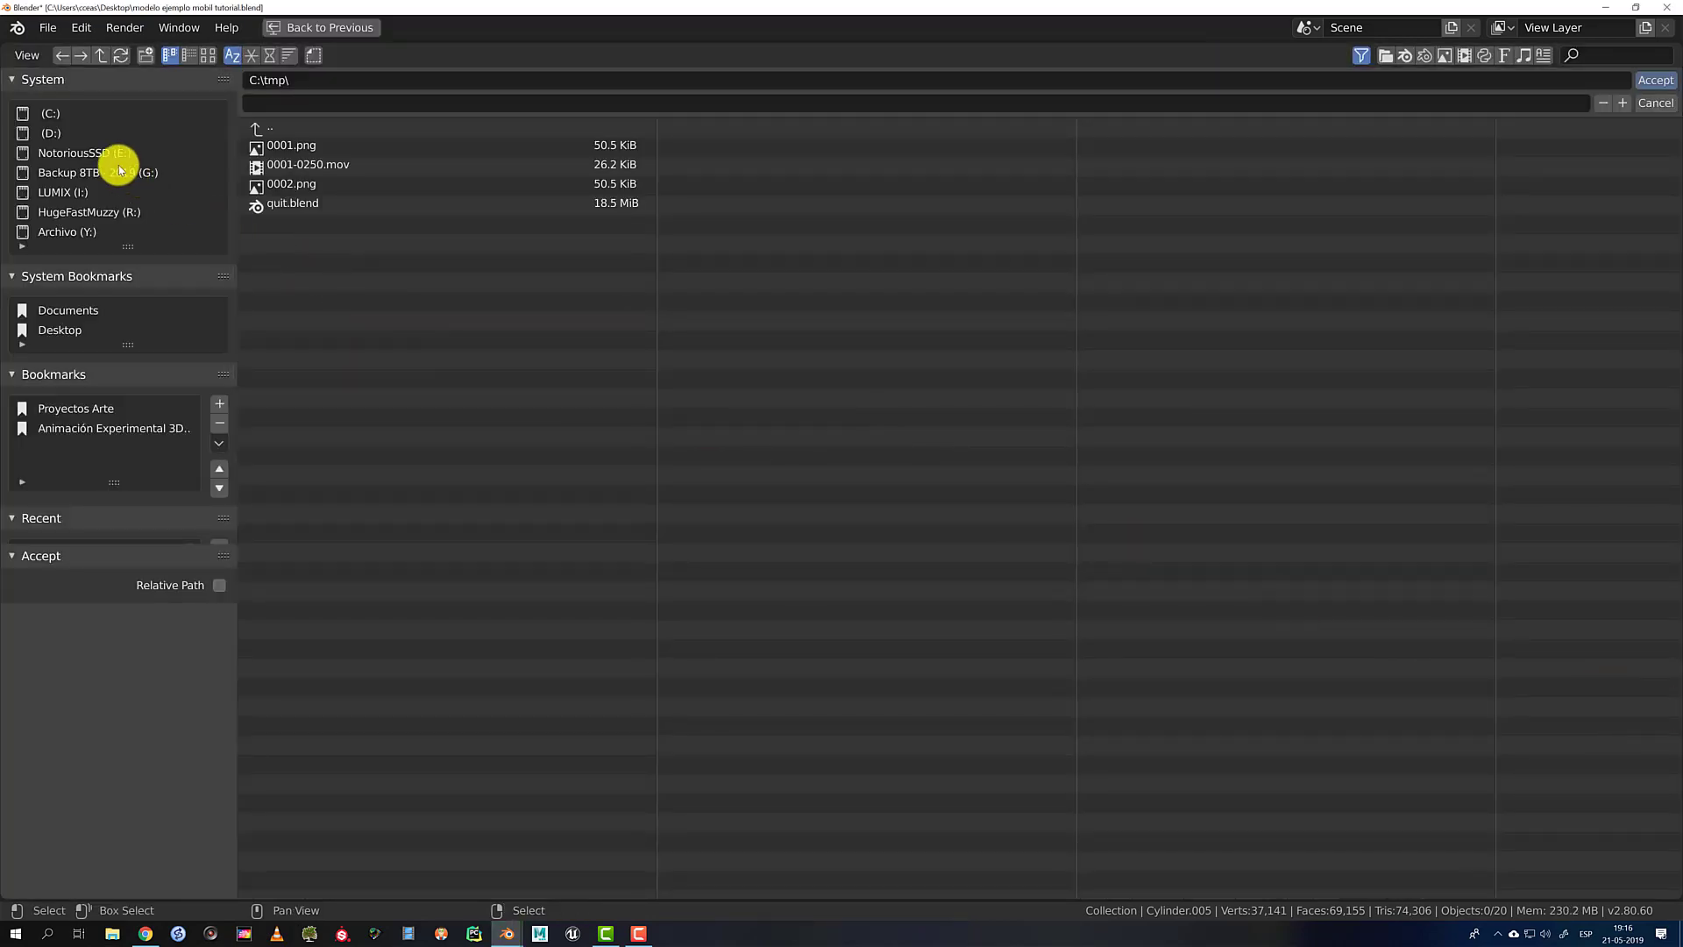
click(58, 330)
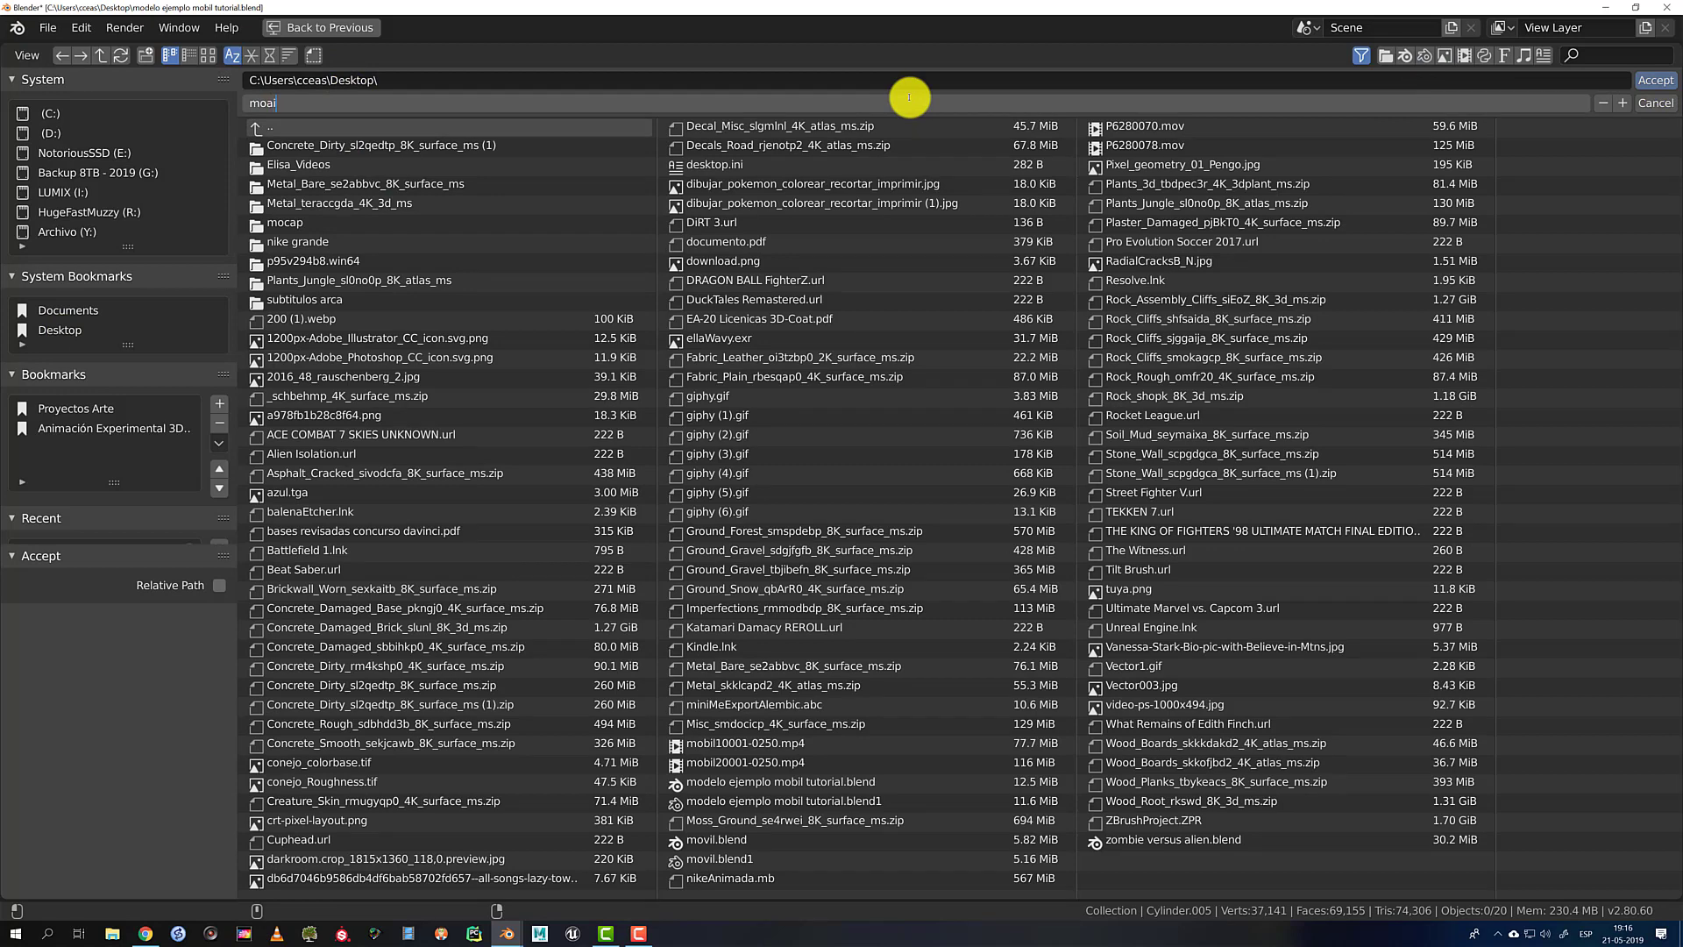
key(Return)
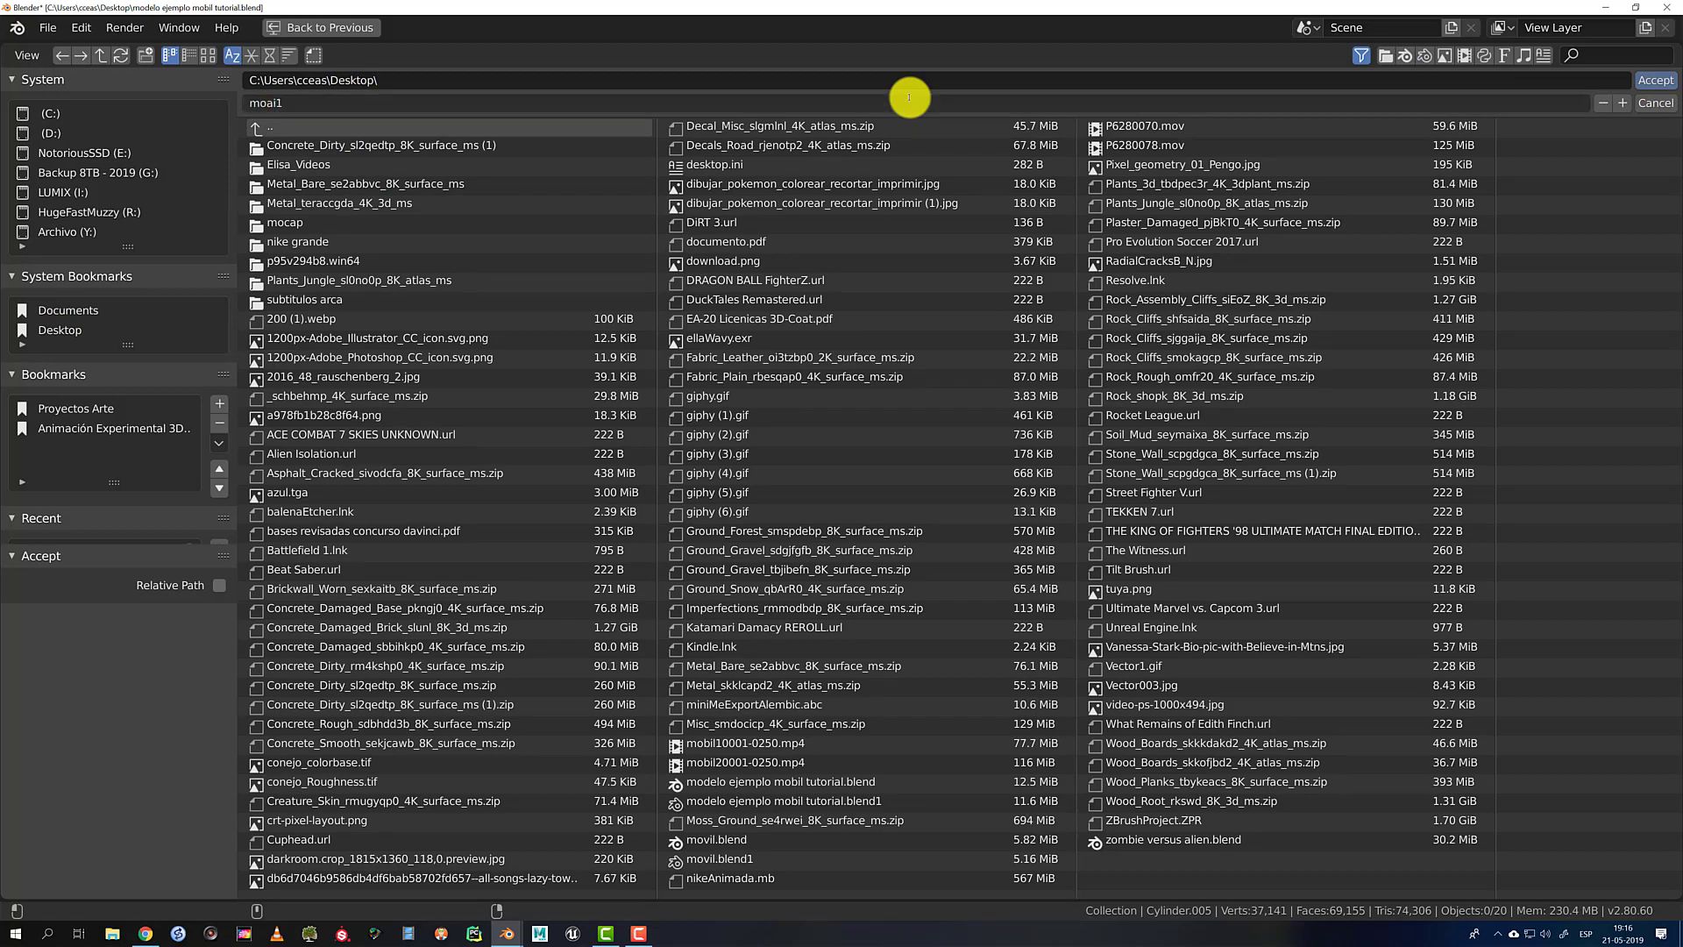
click(1655, 80)
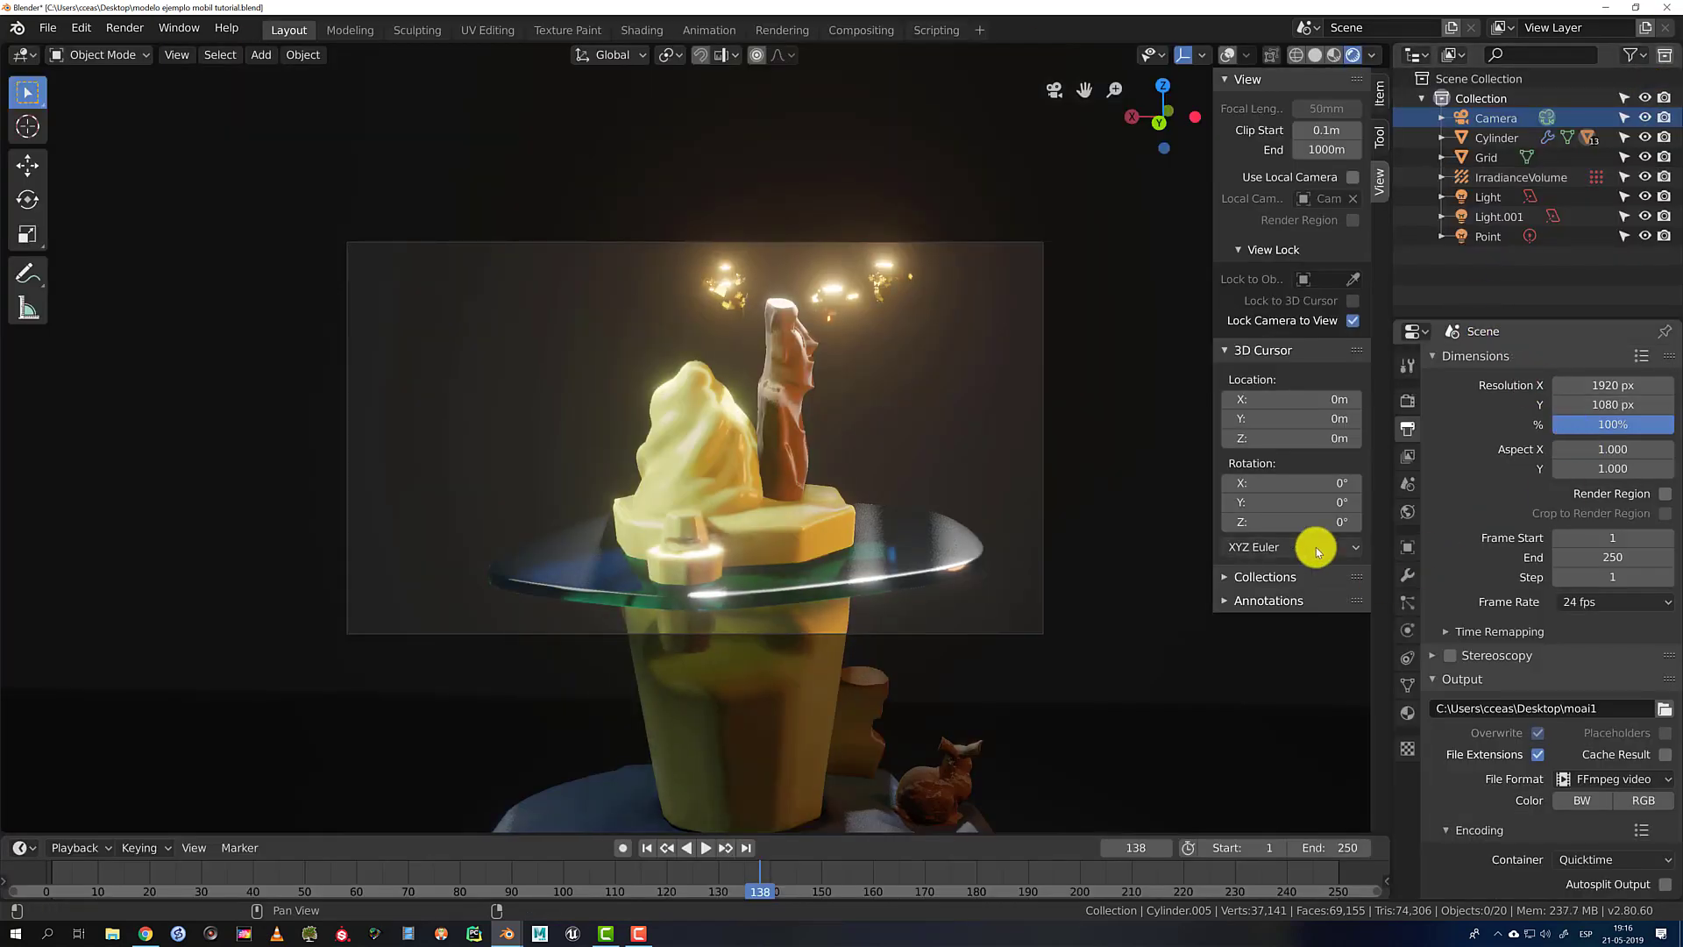
key(ctrl+F12)
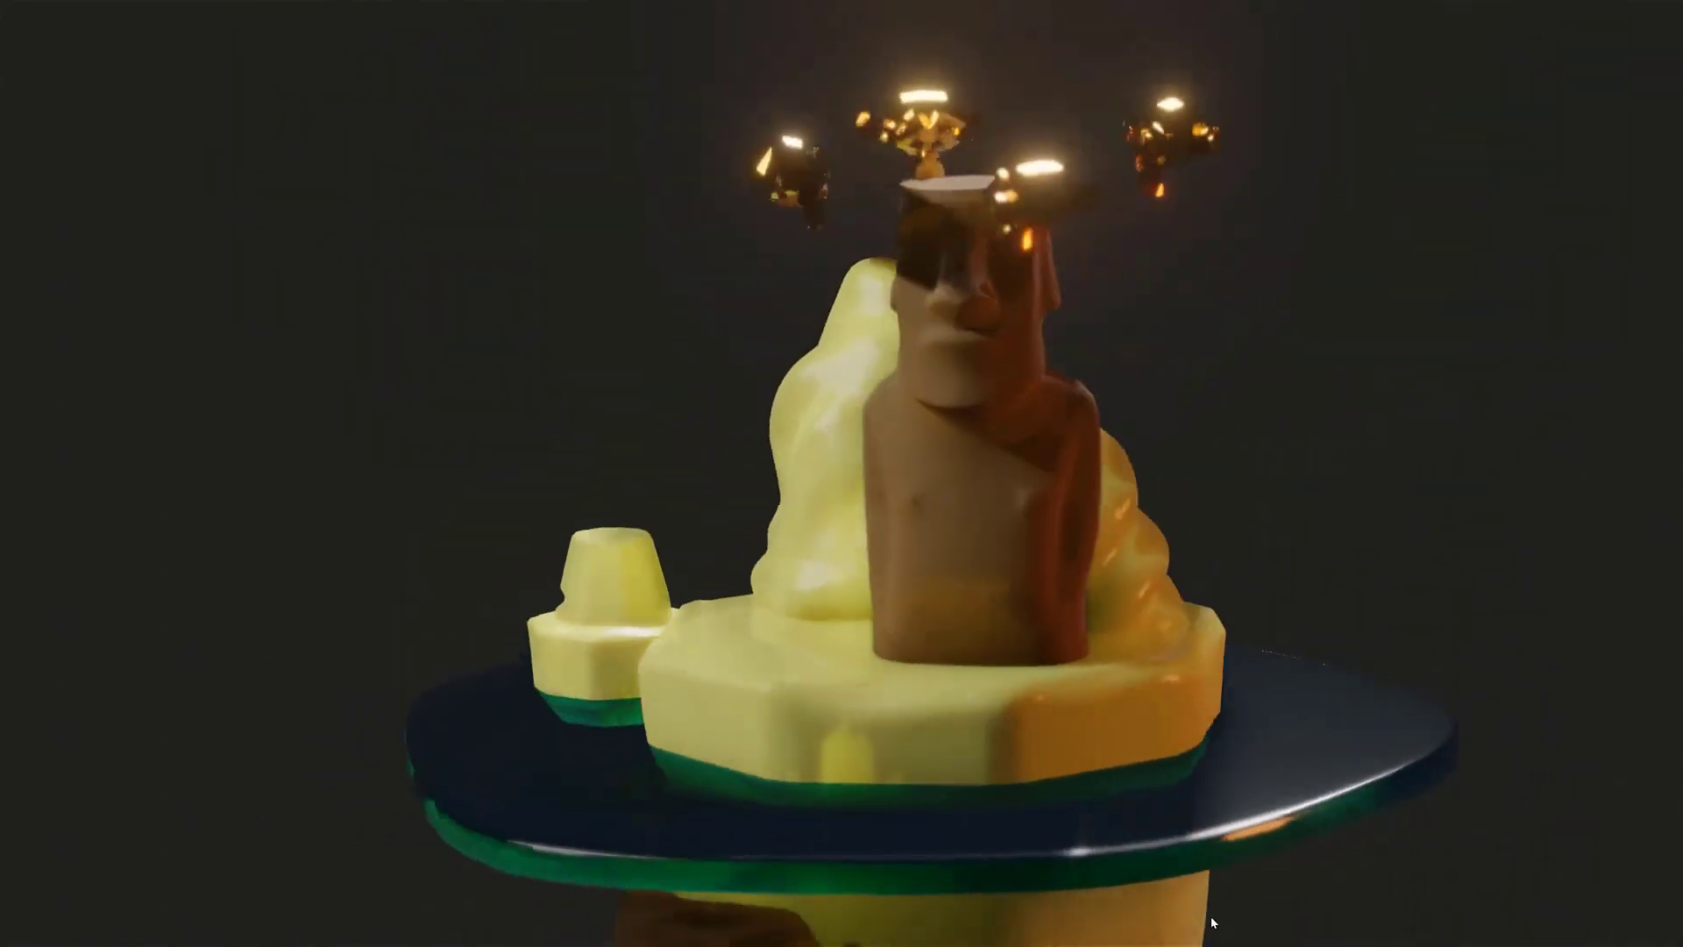
Leave the full-screen VLC playback of moai10001-0250.mov and switch to another open window
mouse_move(699, 939)
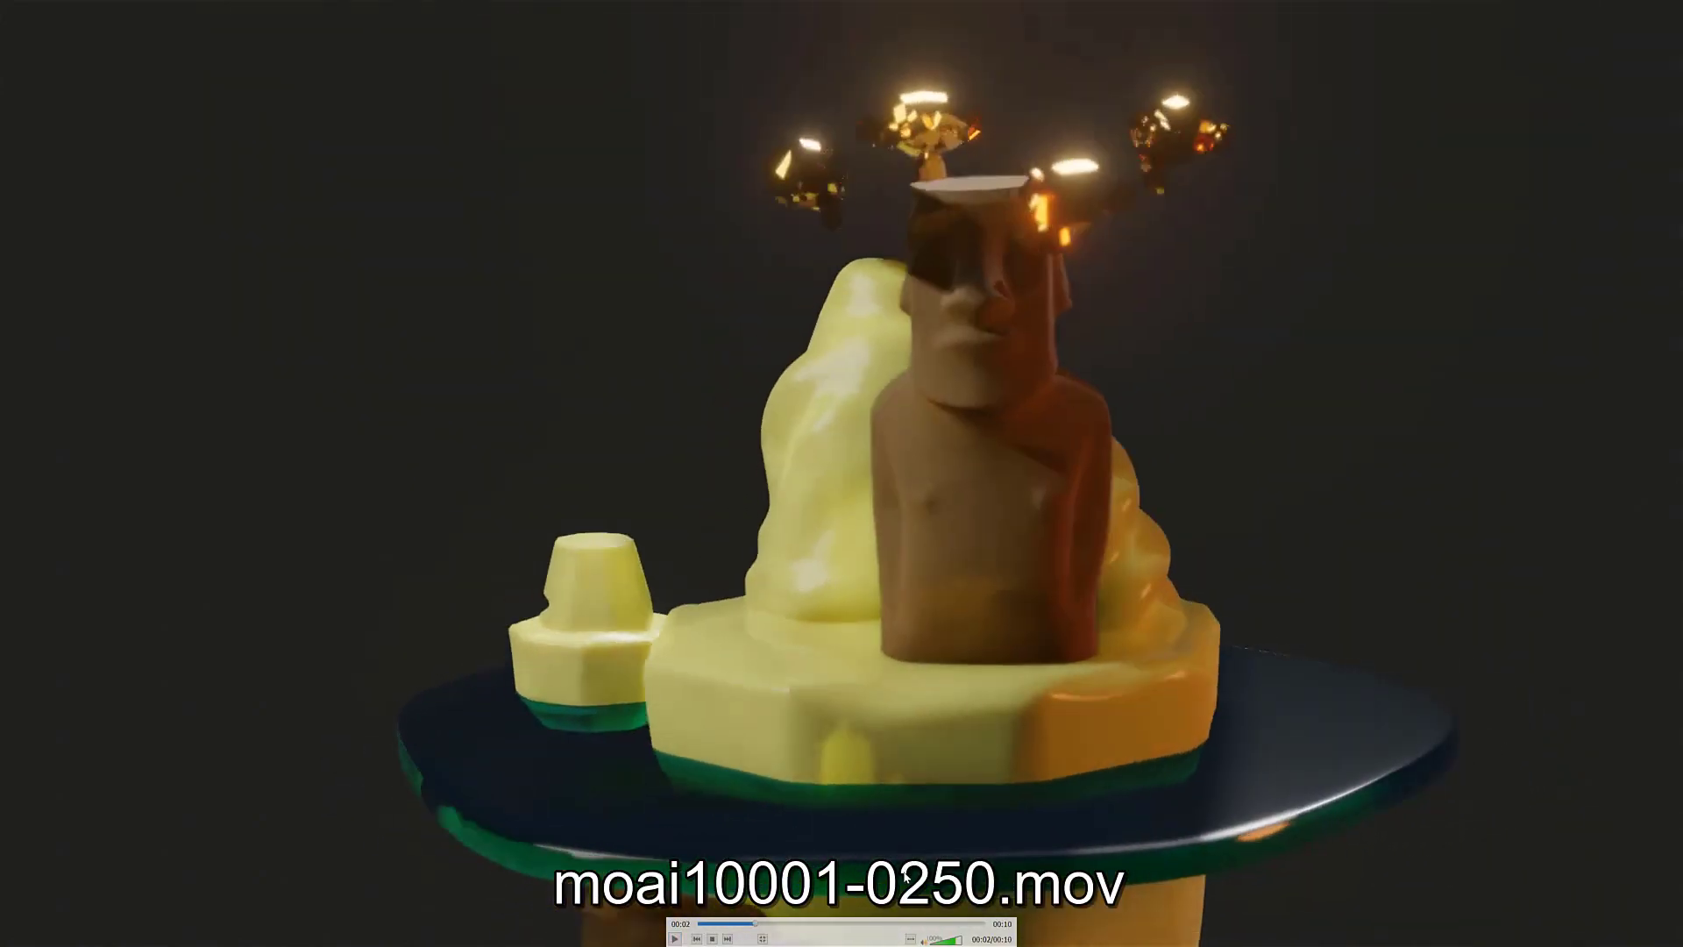
key(Escape)
key(alt+Tab)
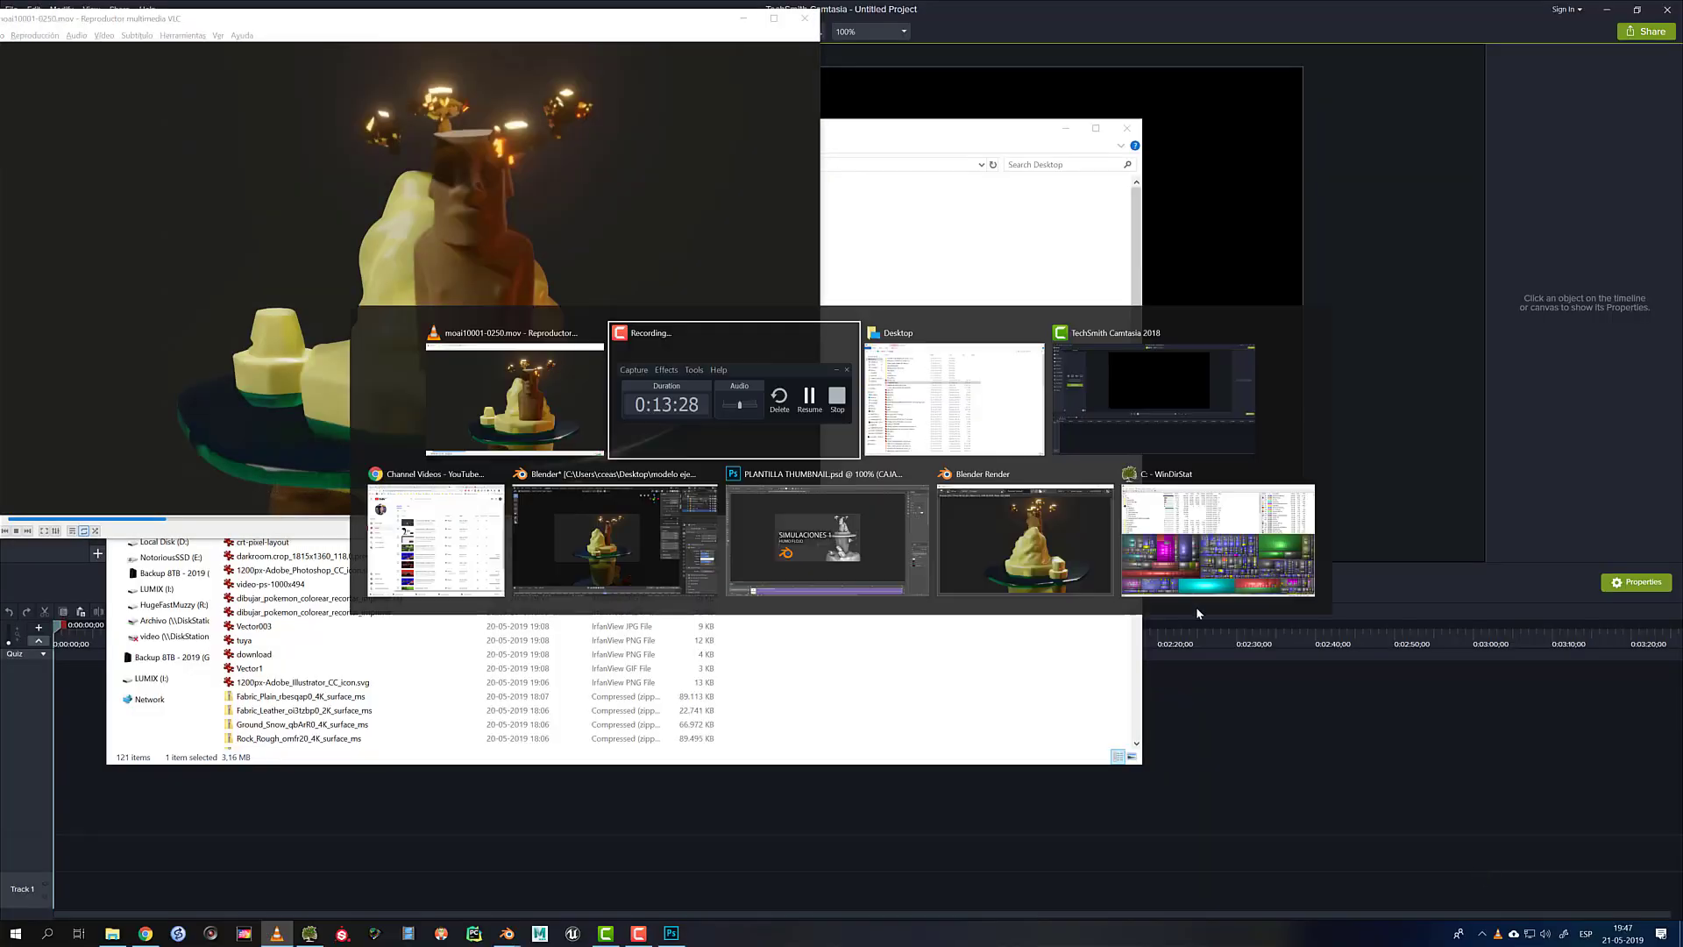